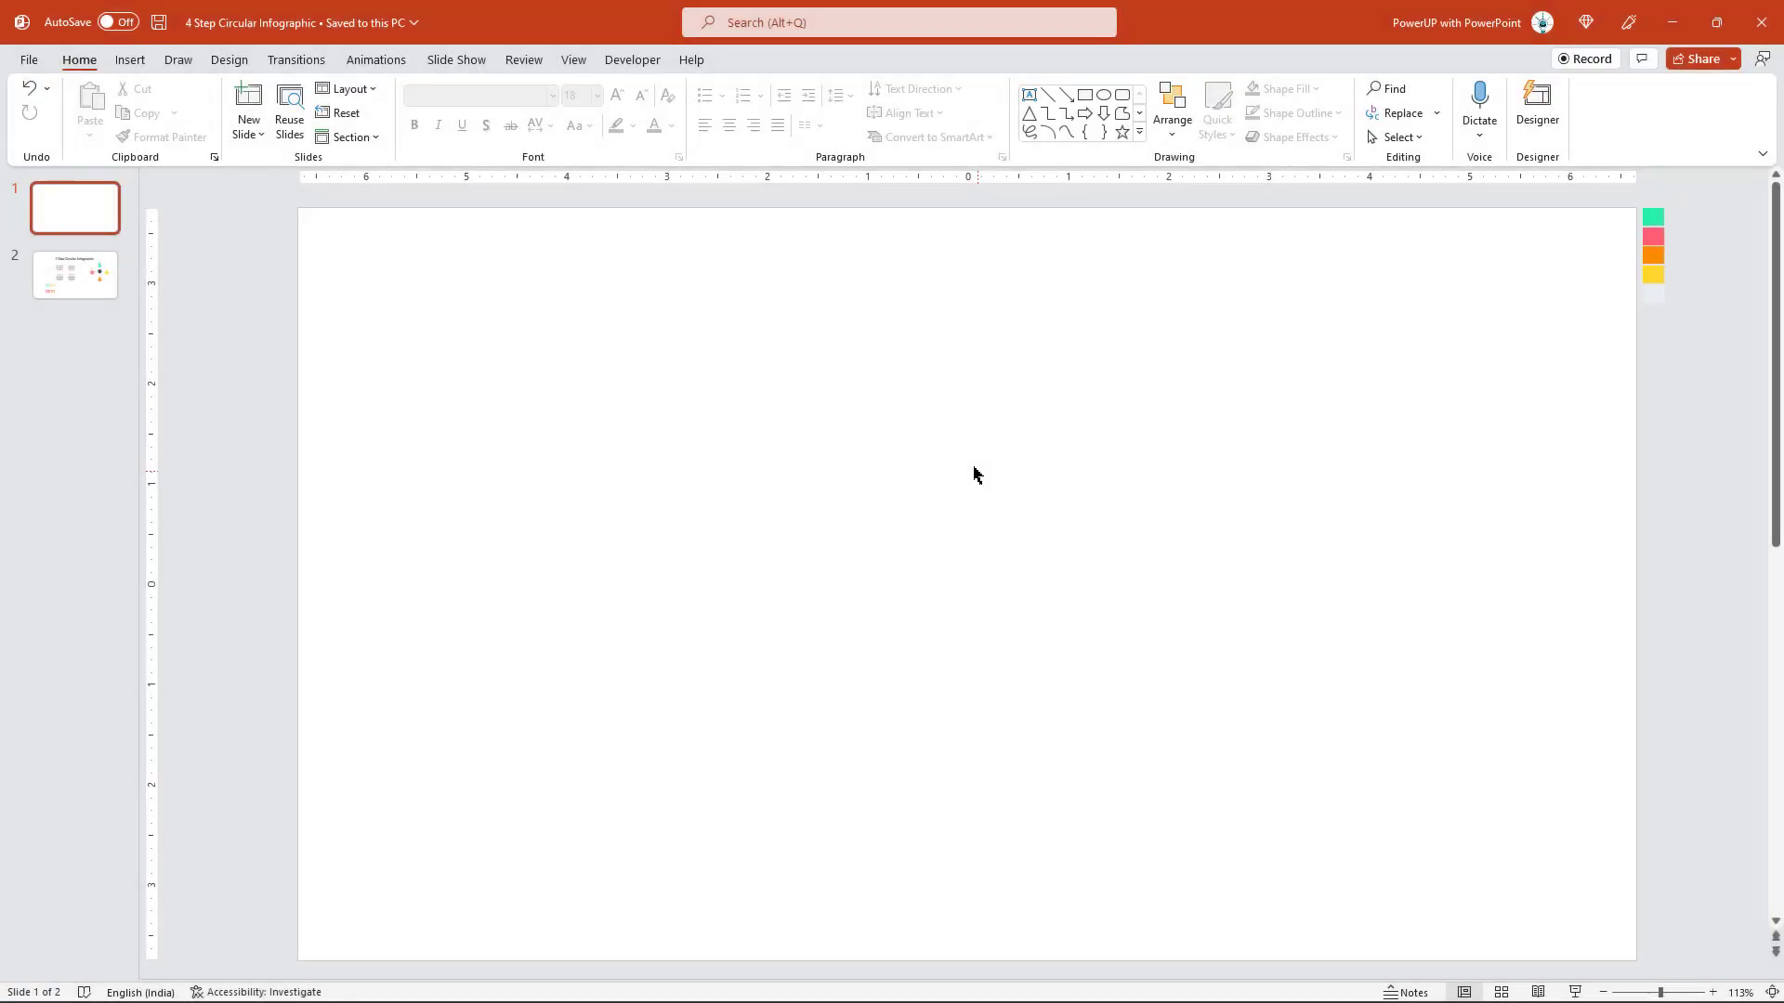
Step: Show the slide guides and fill the background with an eyedropper-sampled pale grey-blue
left_click(573, 60)
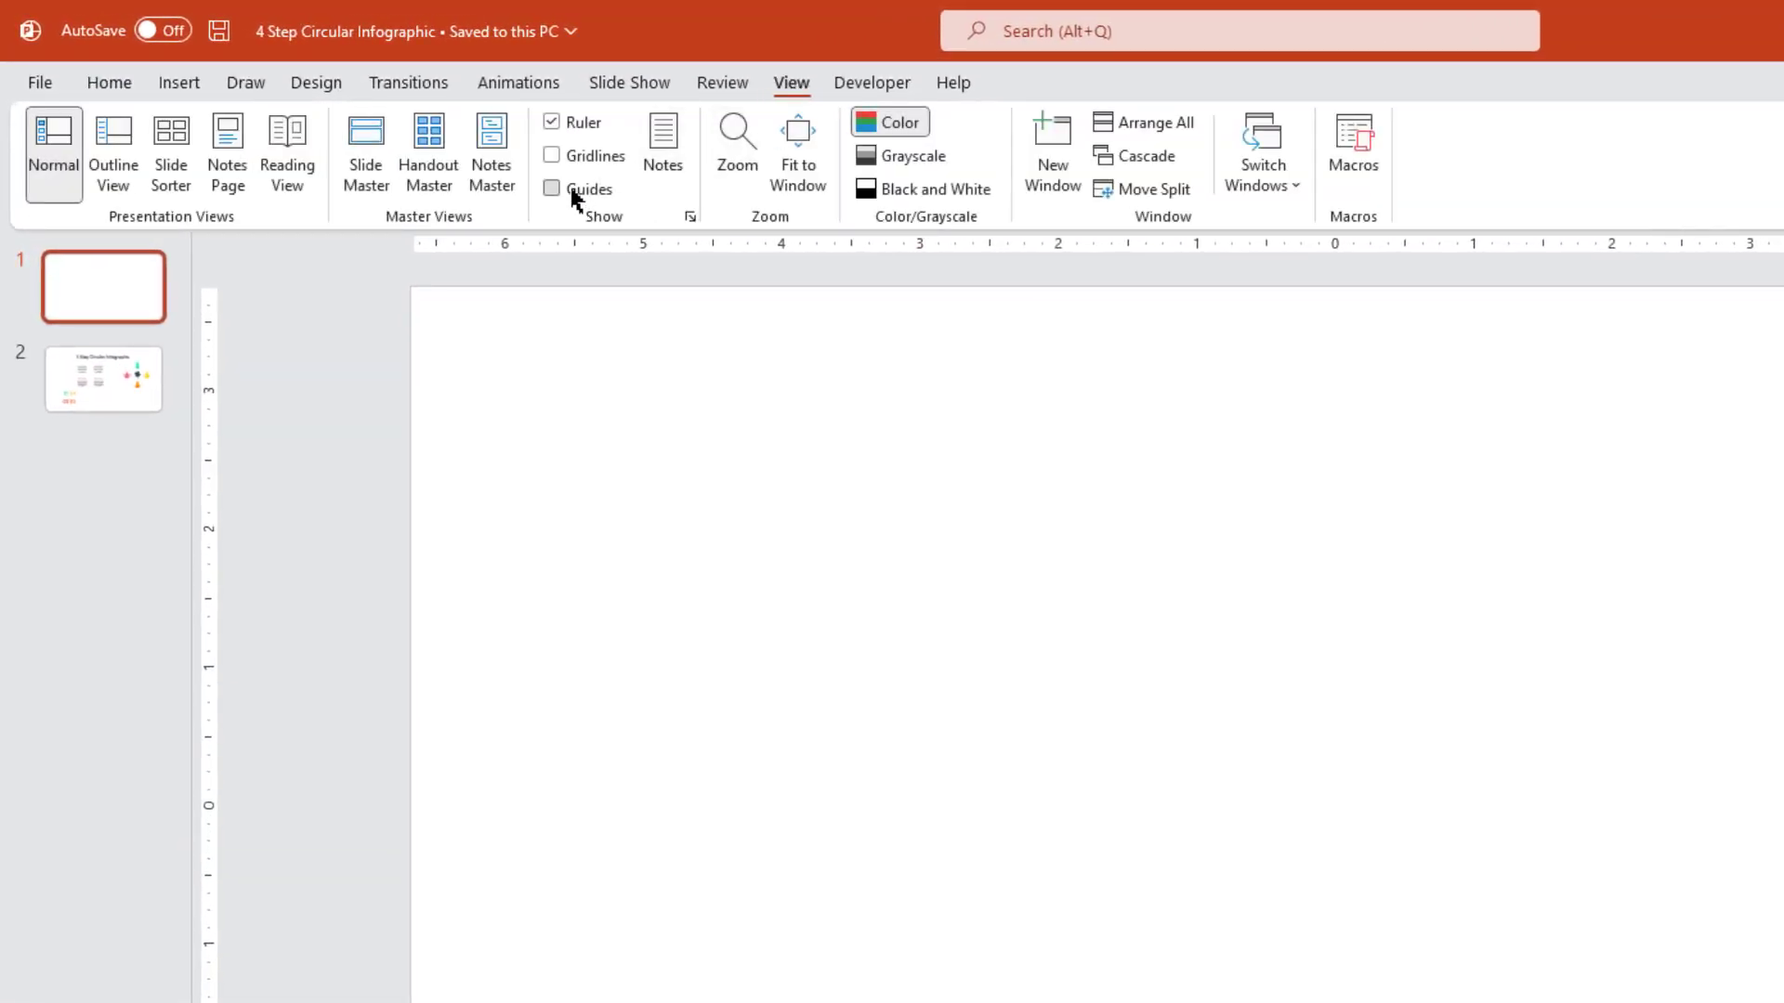
left_click(573, 191)
right_click(1379, 425)
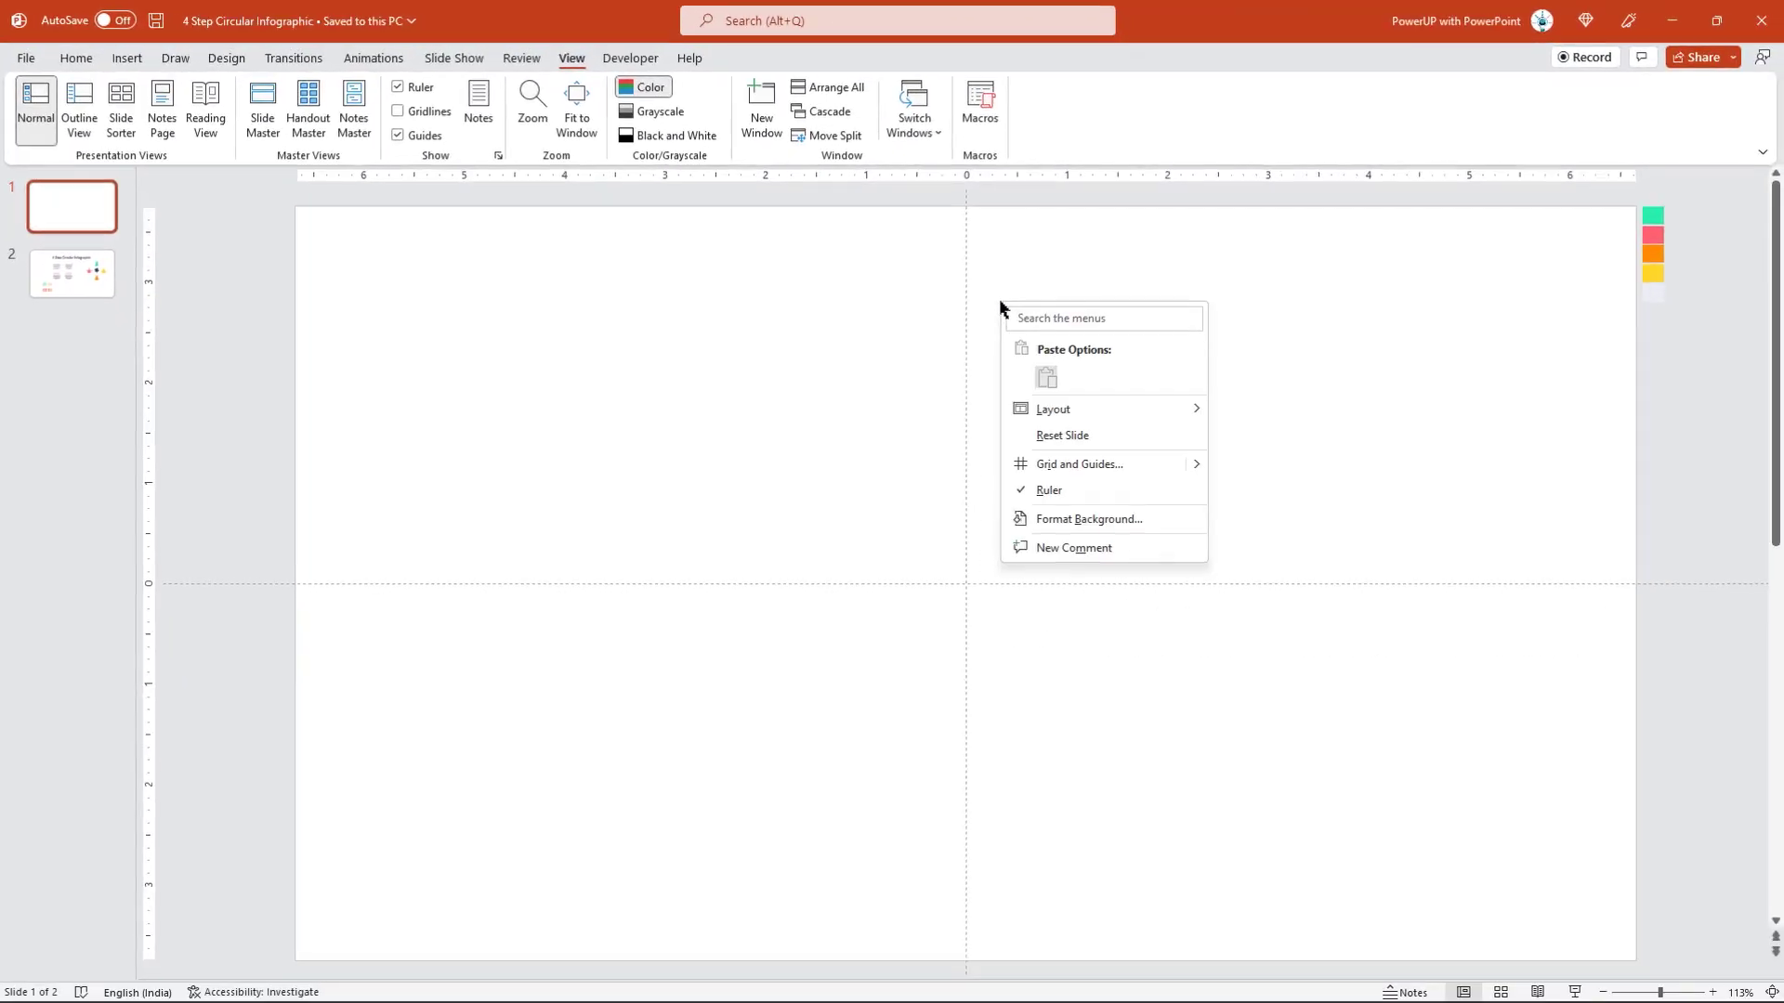
left_click(1069, 518)
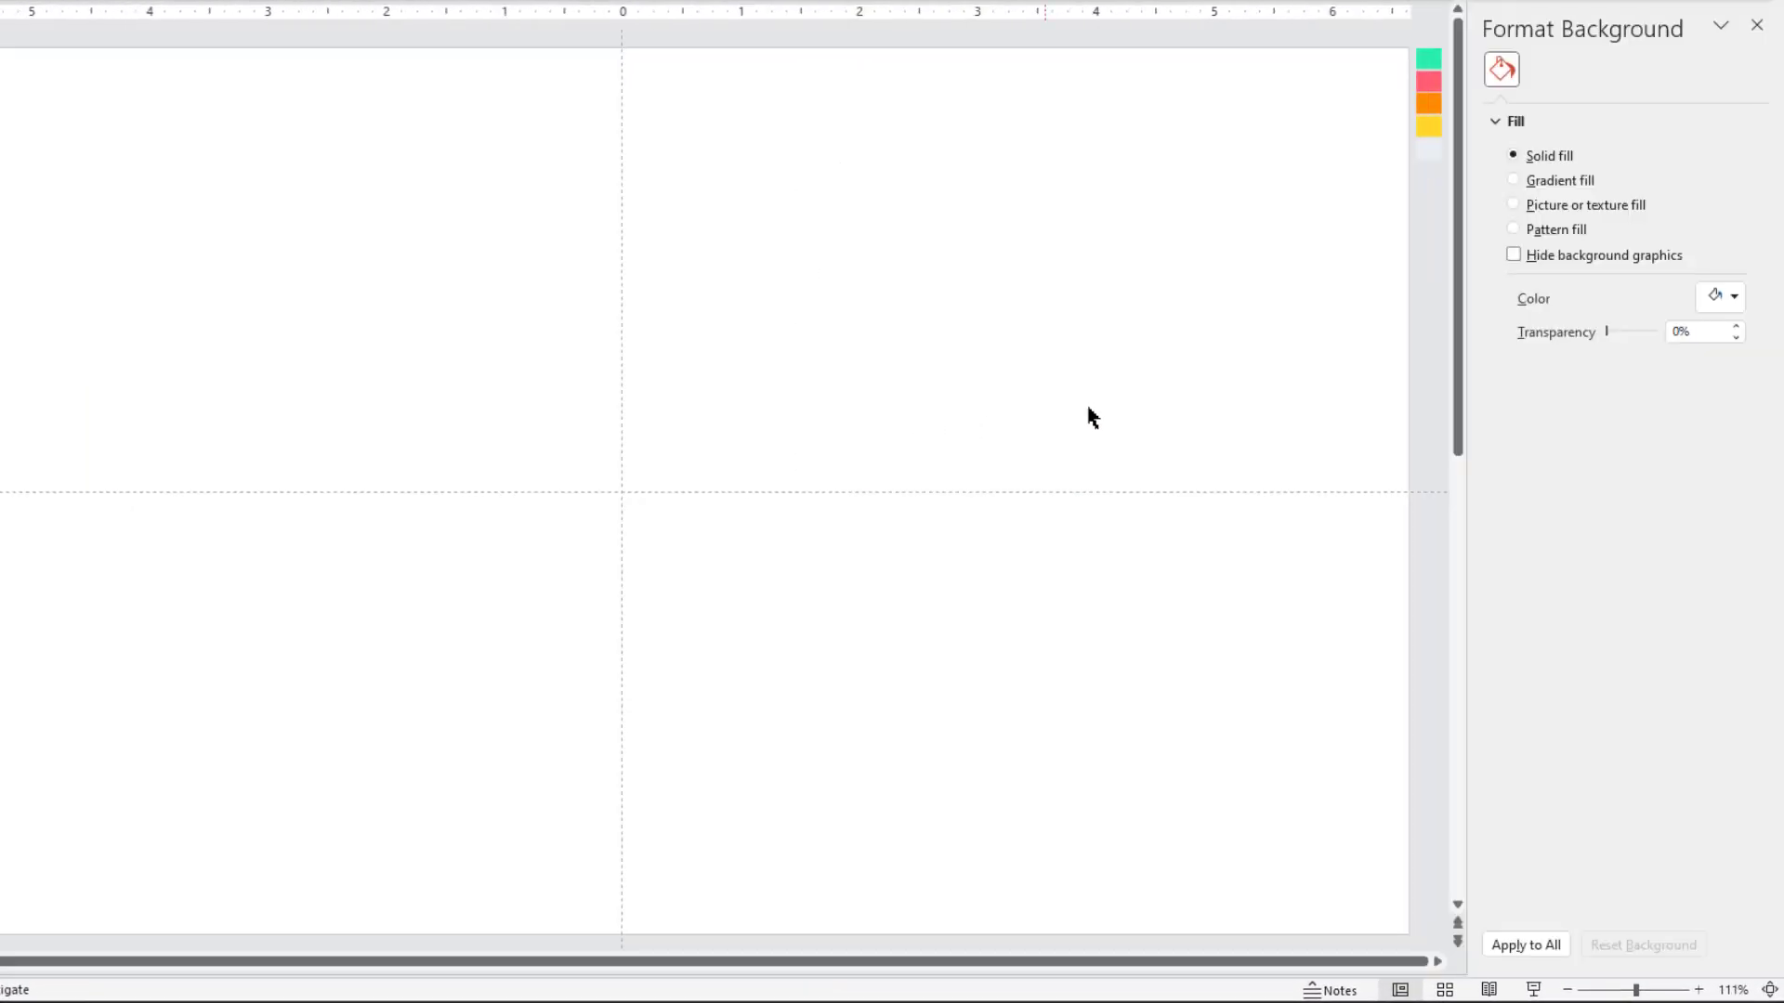
left_click(1724, 297)
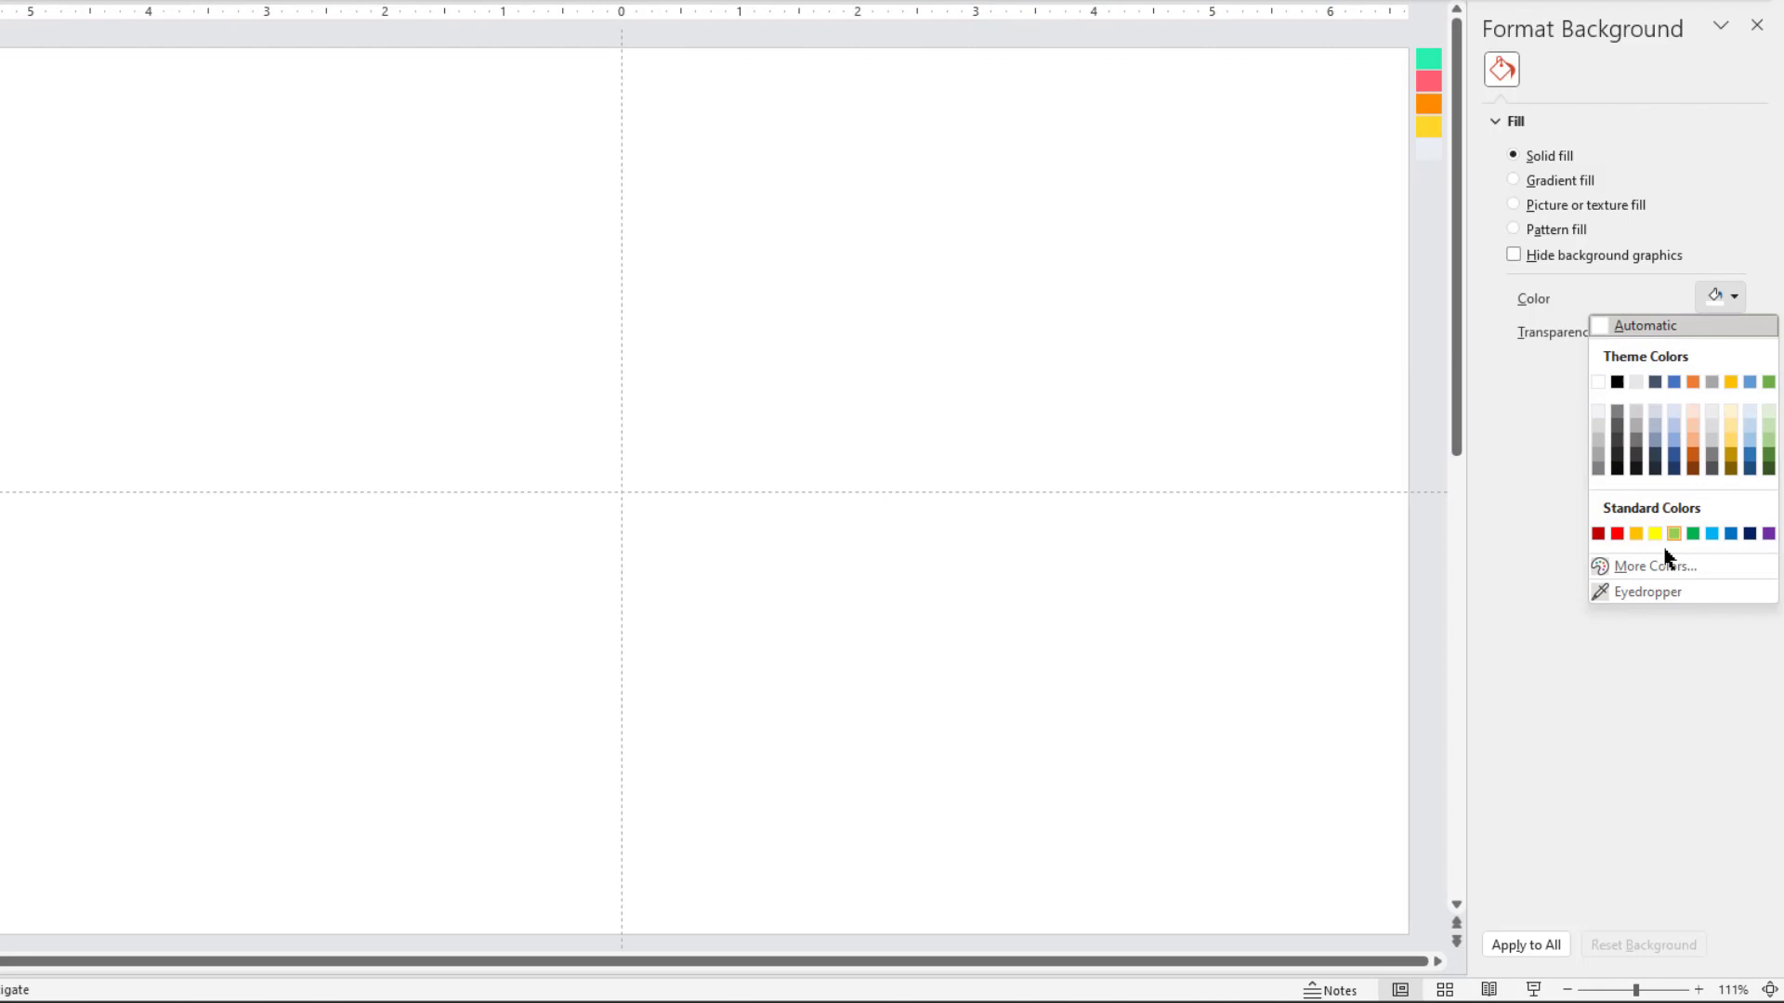
left_click(1641, 595)
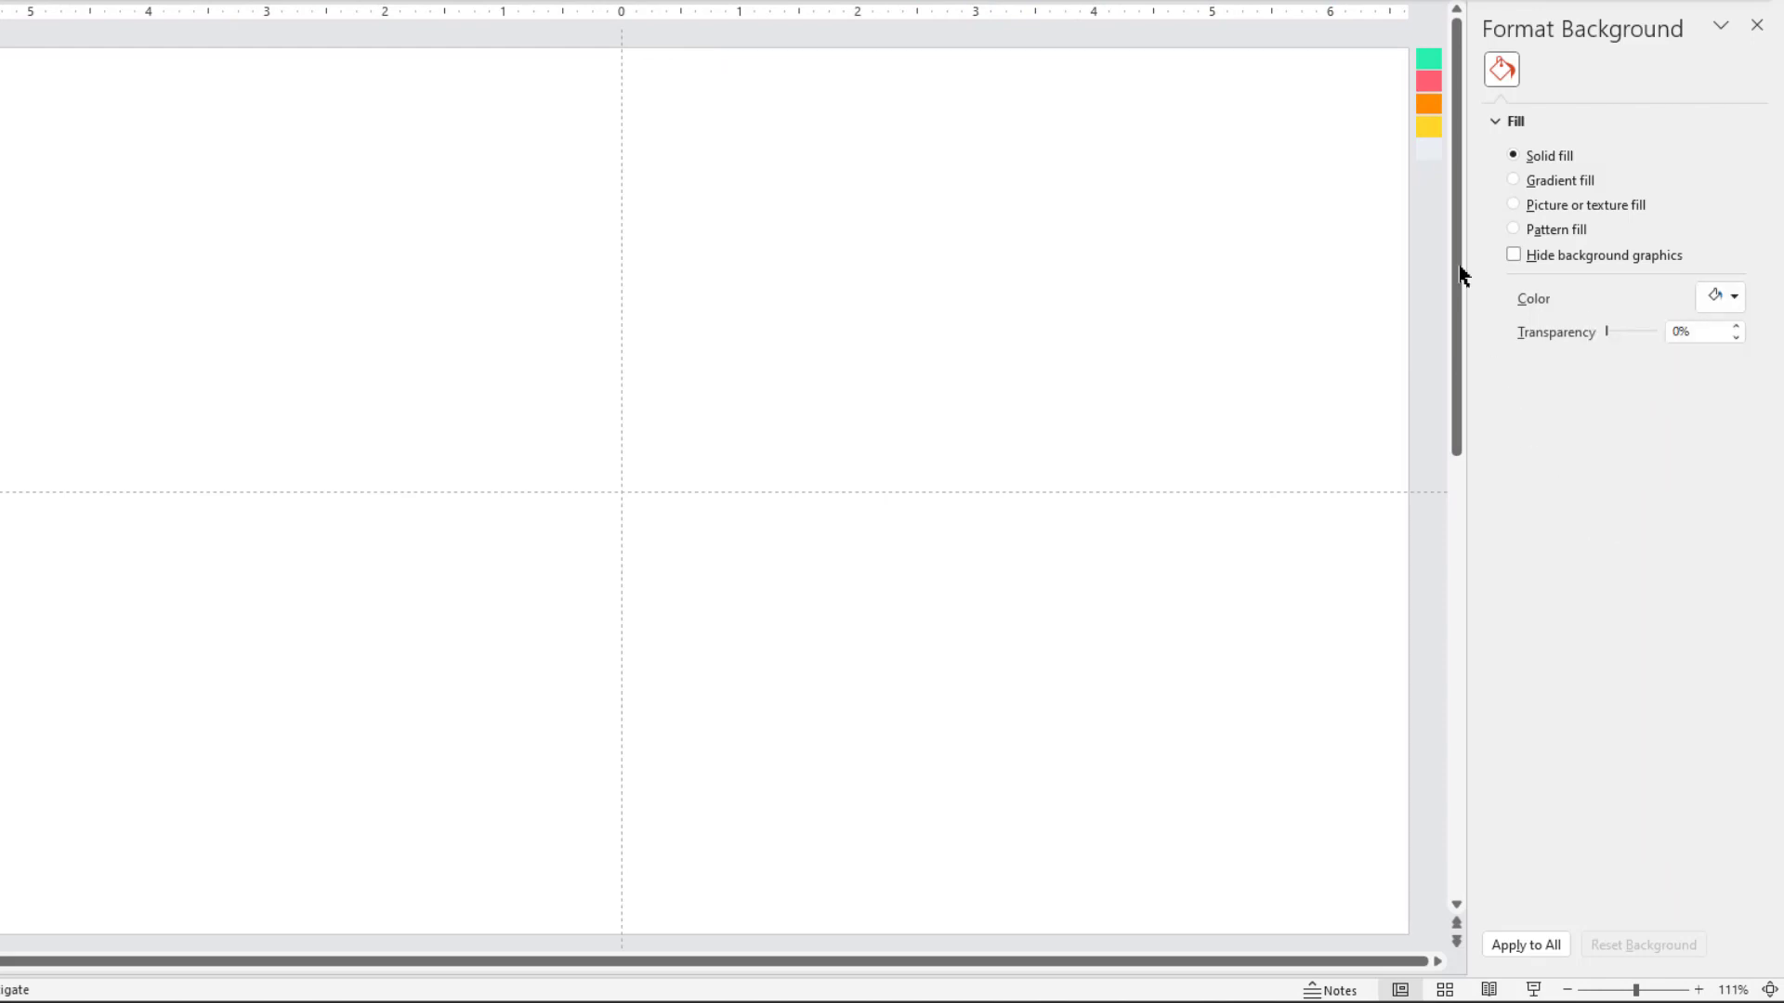
left_click(1431, 147)
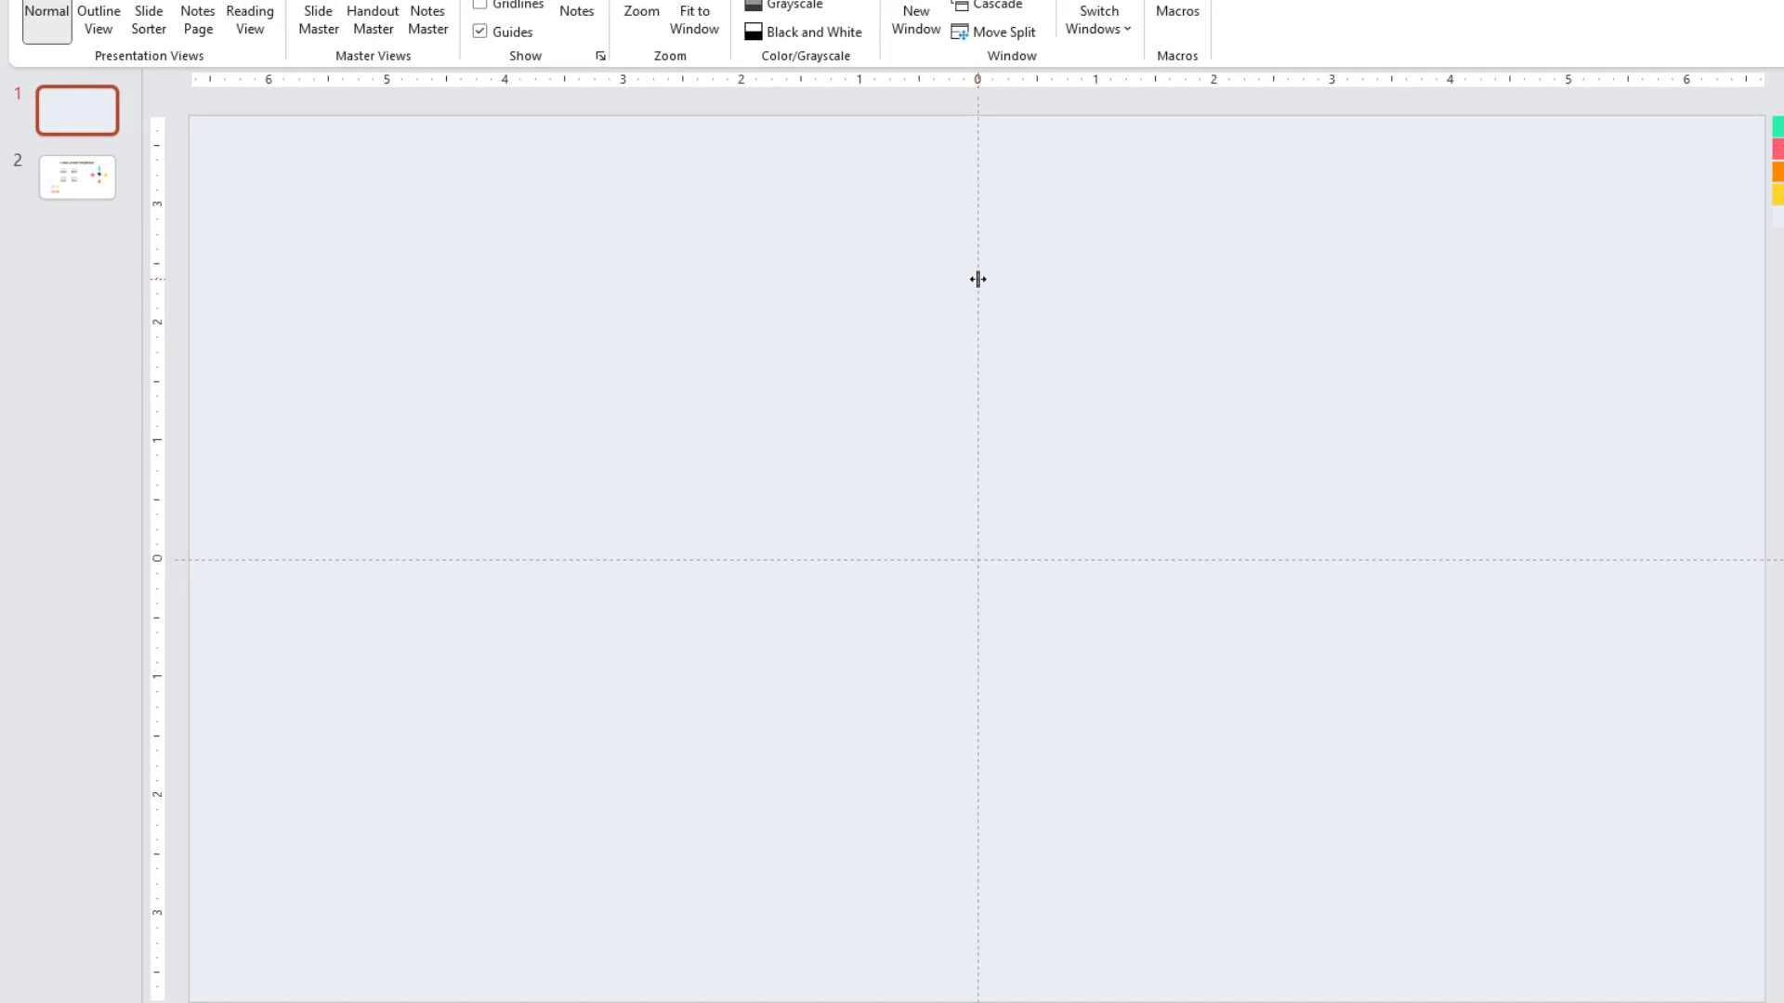
Step: Add two vertical guides 0.50 either side of the vertical centre guide
right_click(621, 217)
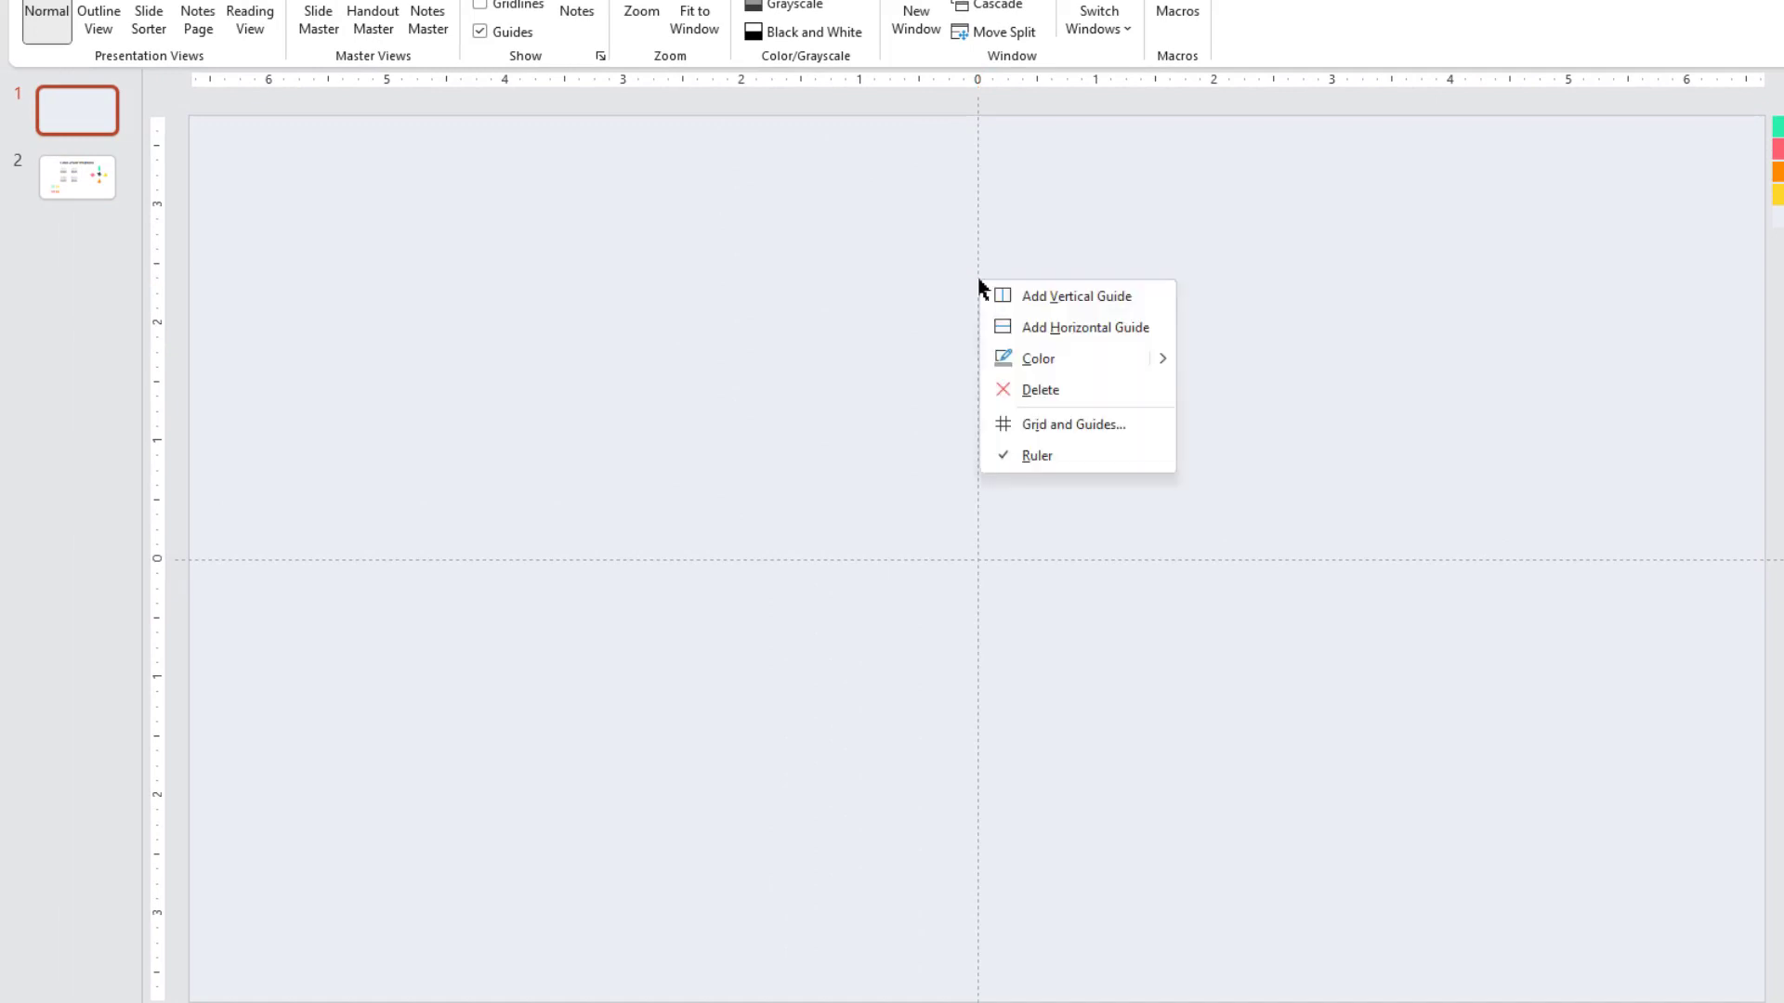
left_click(1021, 296)
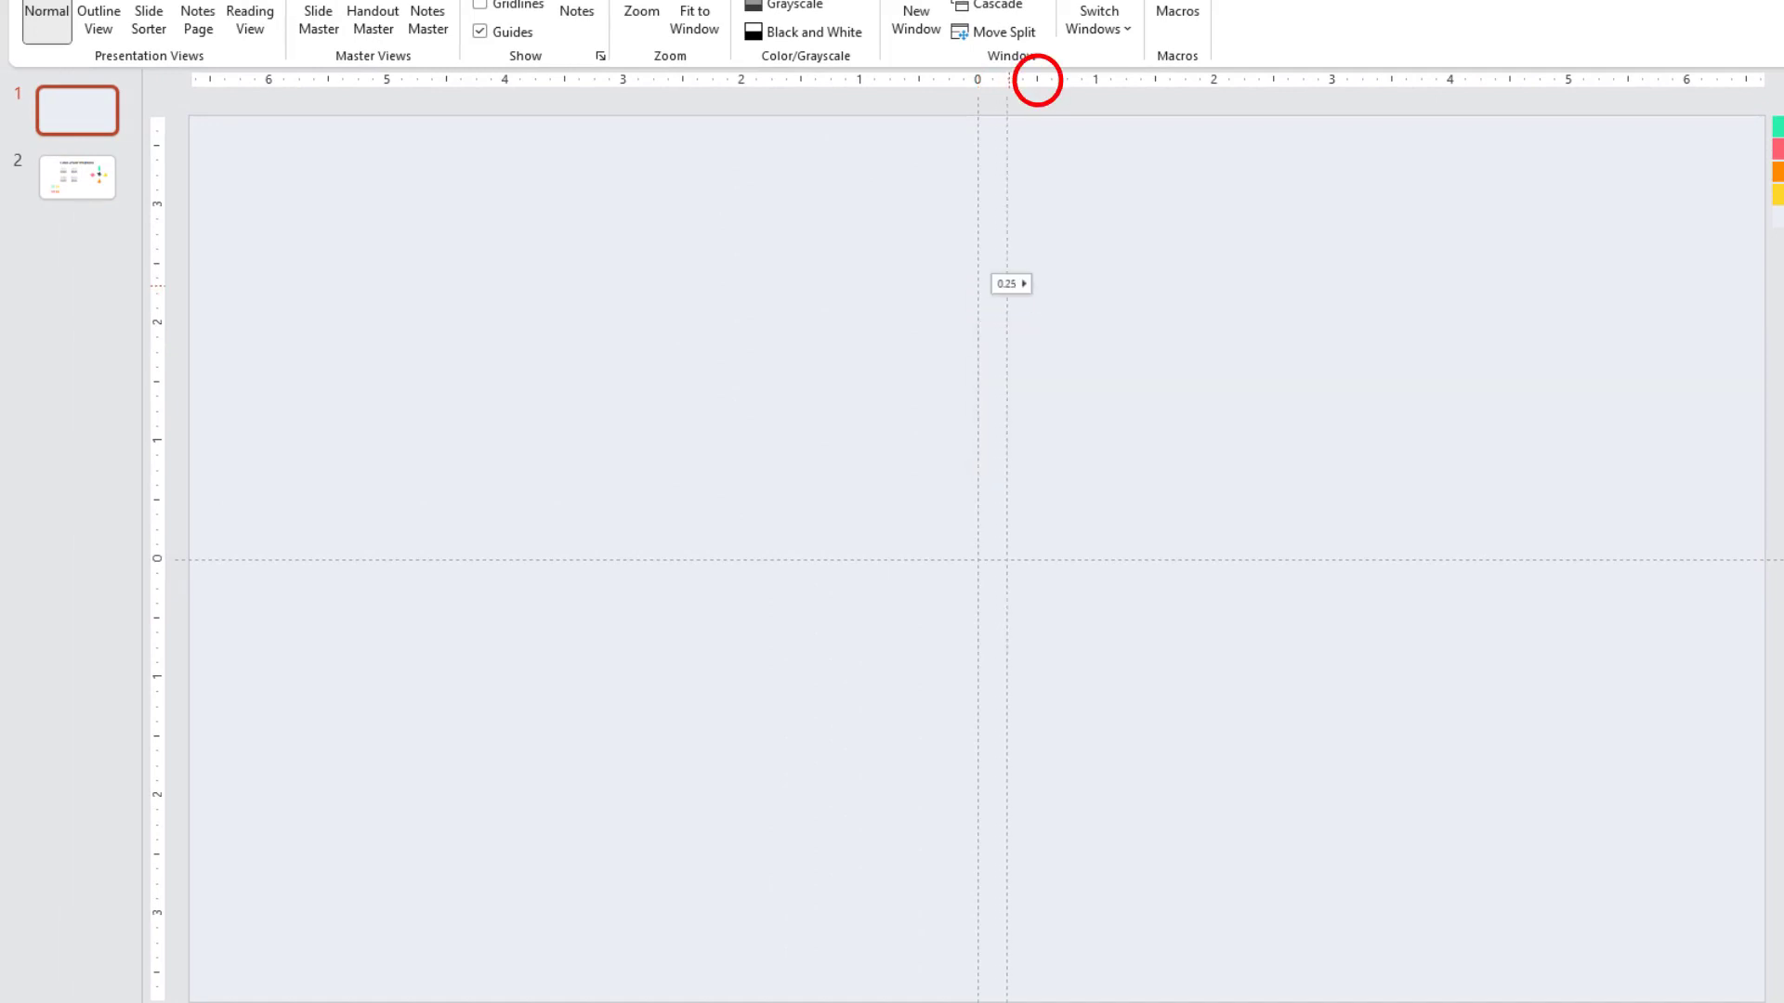
right_click(979, 280)
left_click(1012, 297)
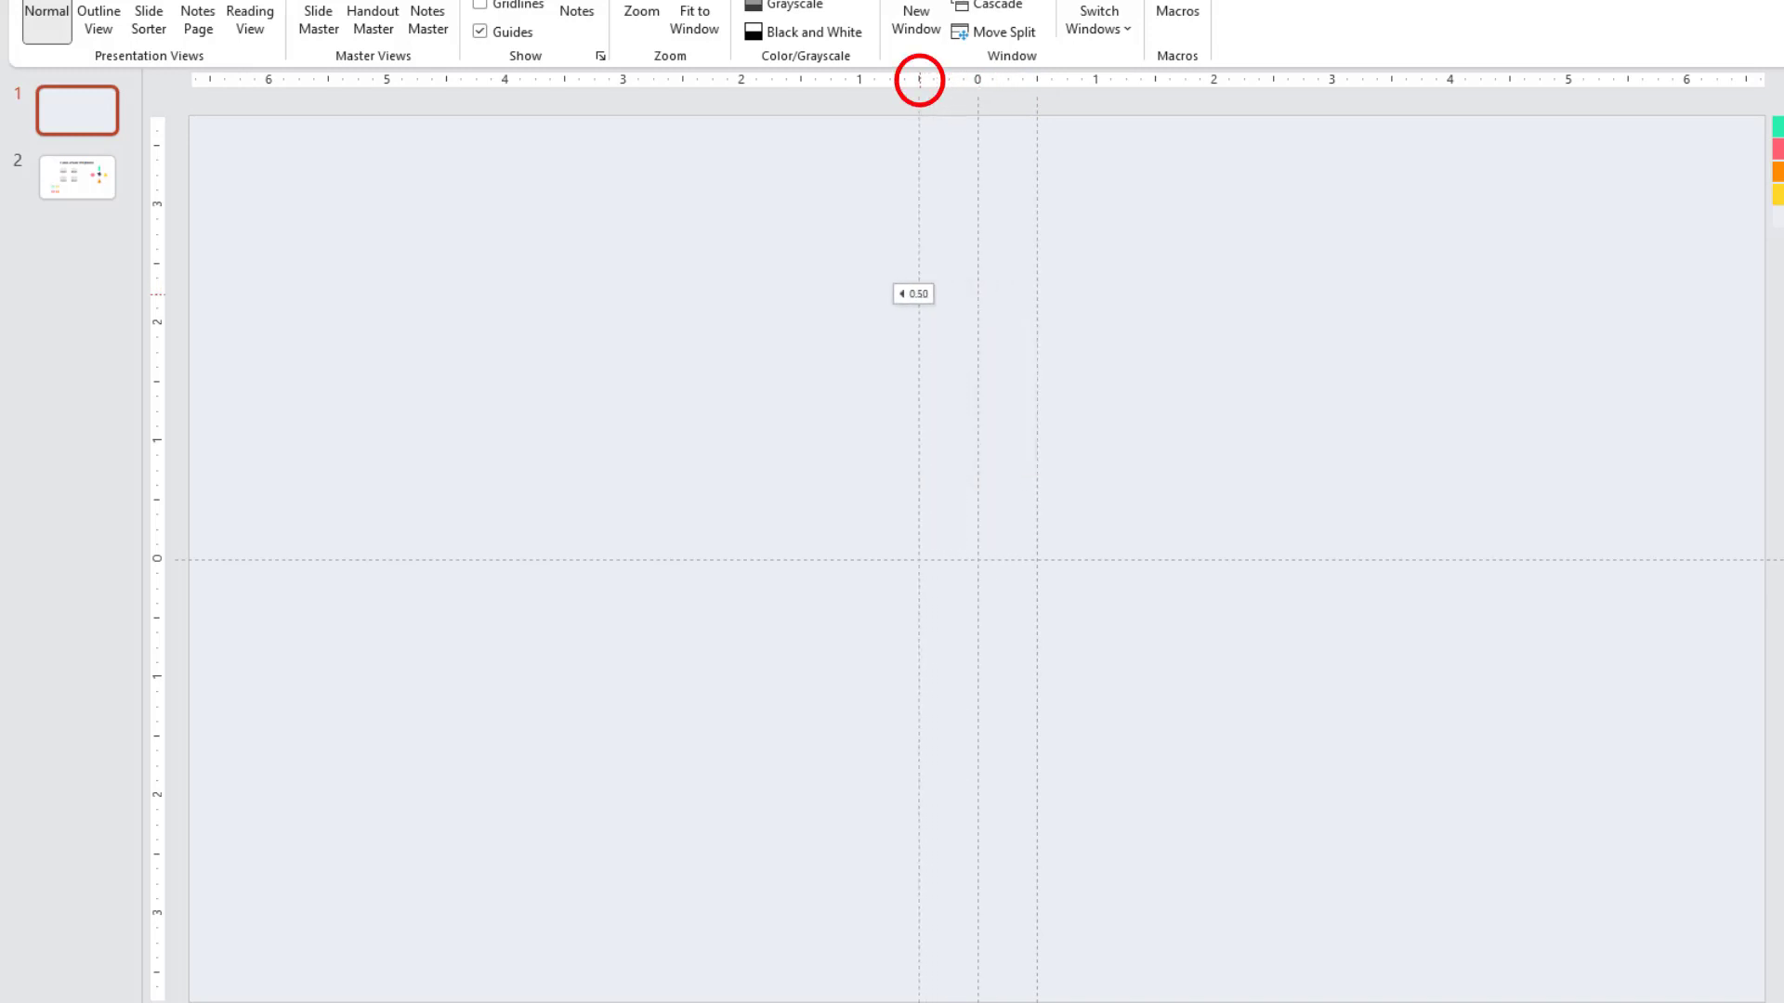
Step: Add two horizontal guides 0.50 above and below the horizontal centre guide
right_click(1004, 559)
left_click(1055, 608)
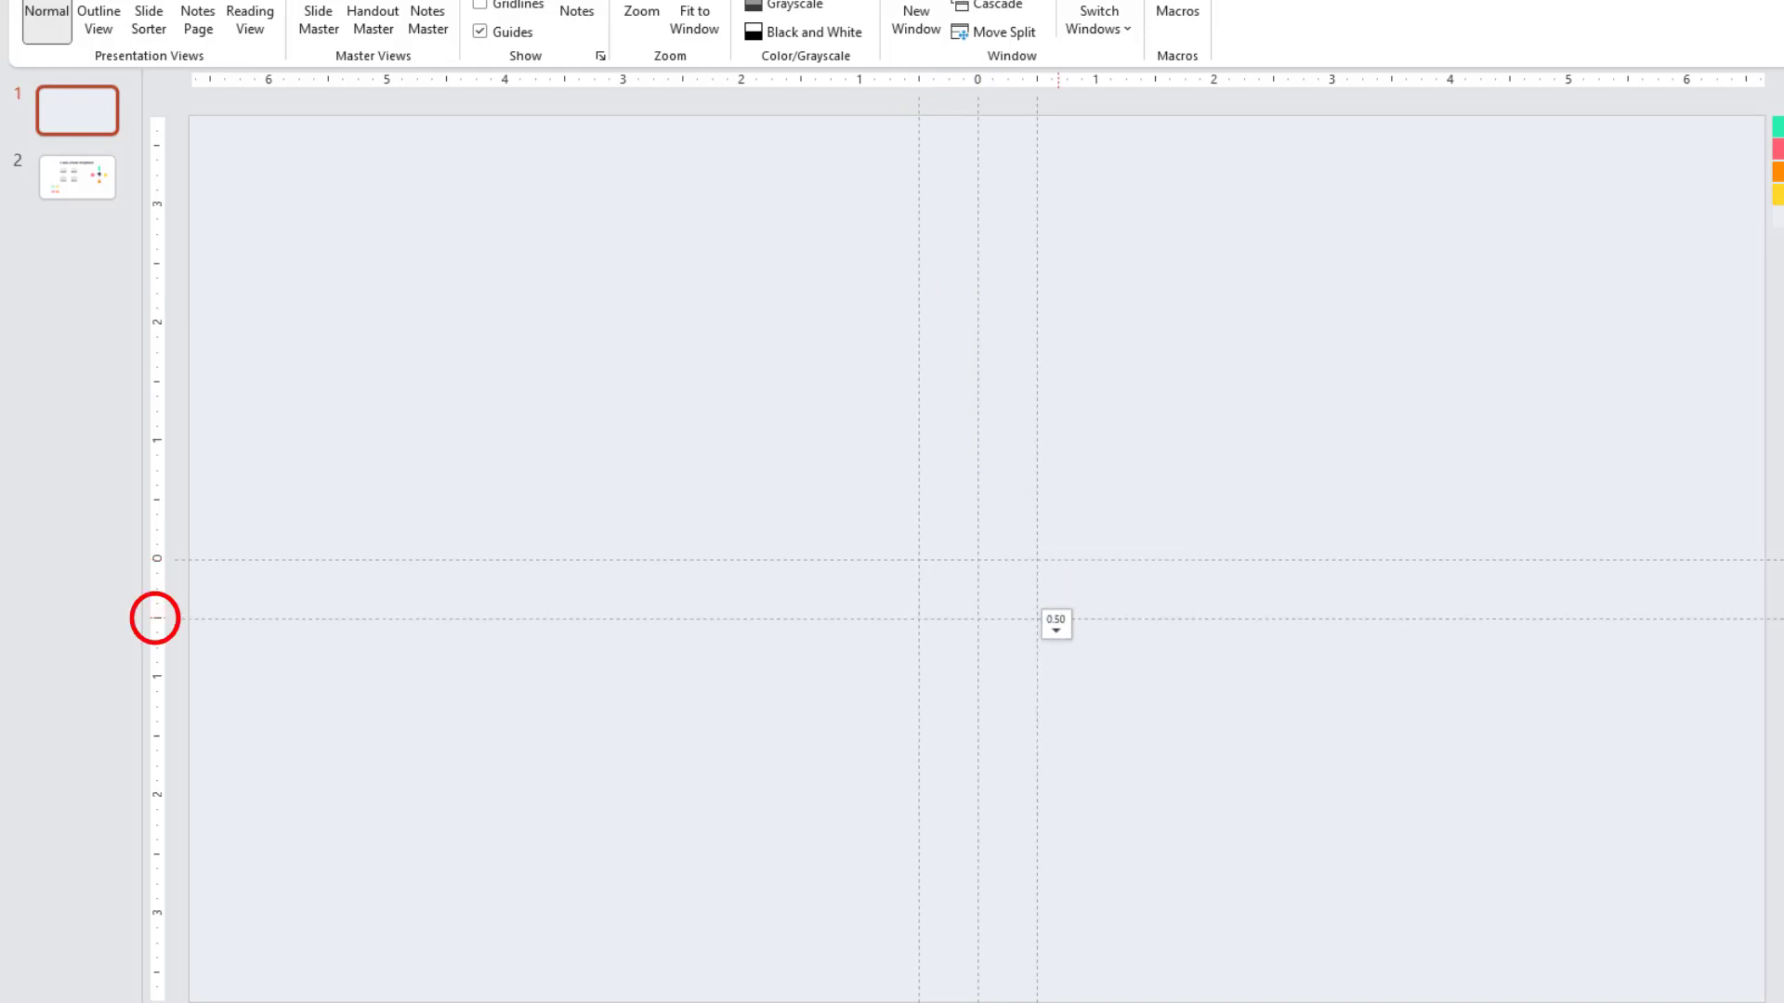
right_click(1067, 560)
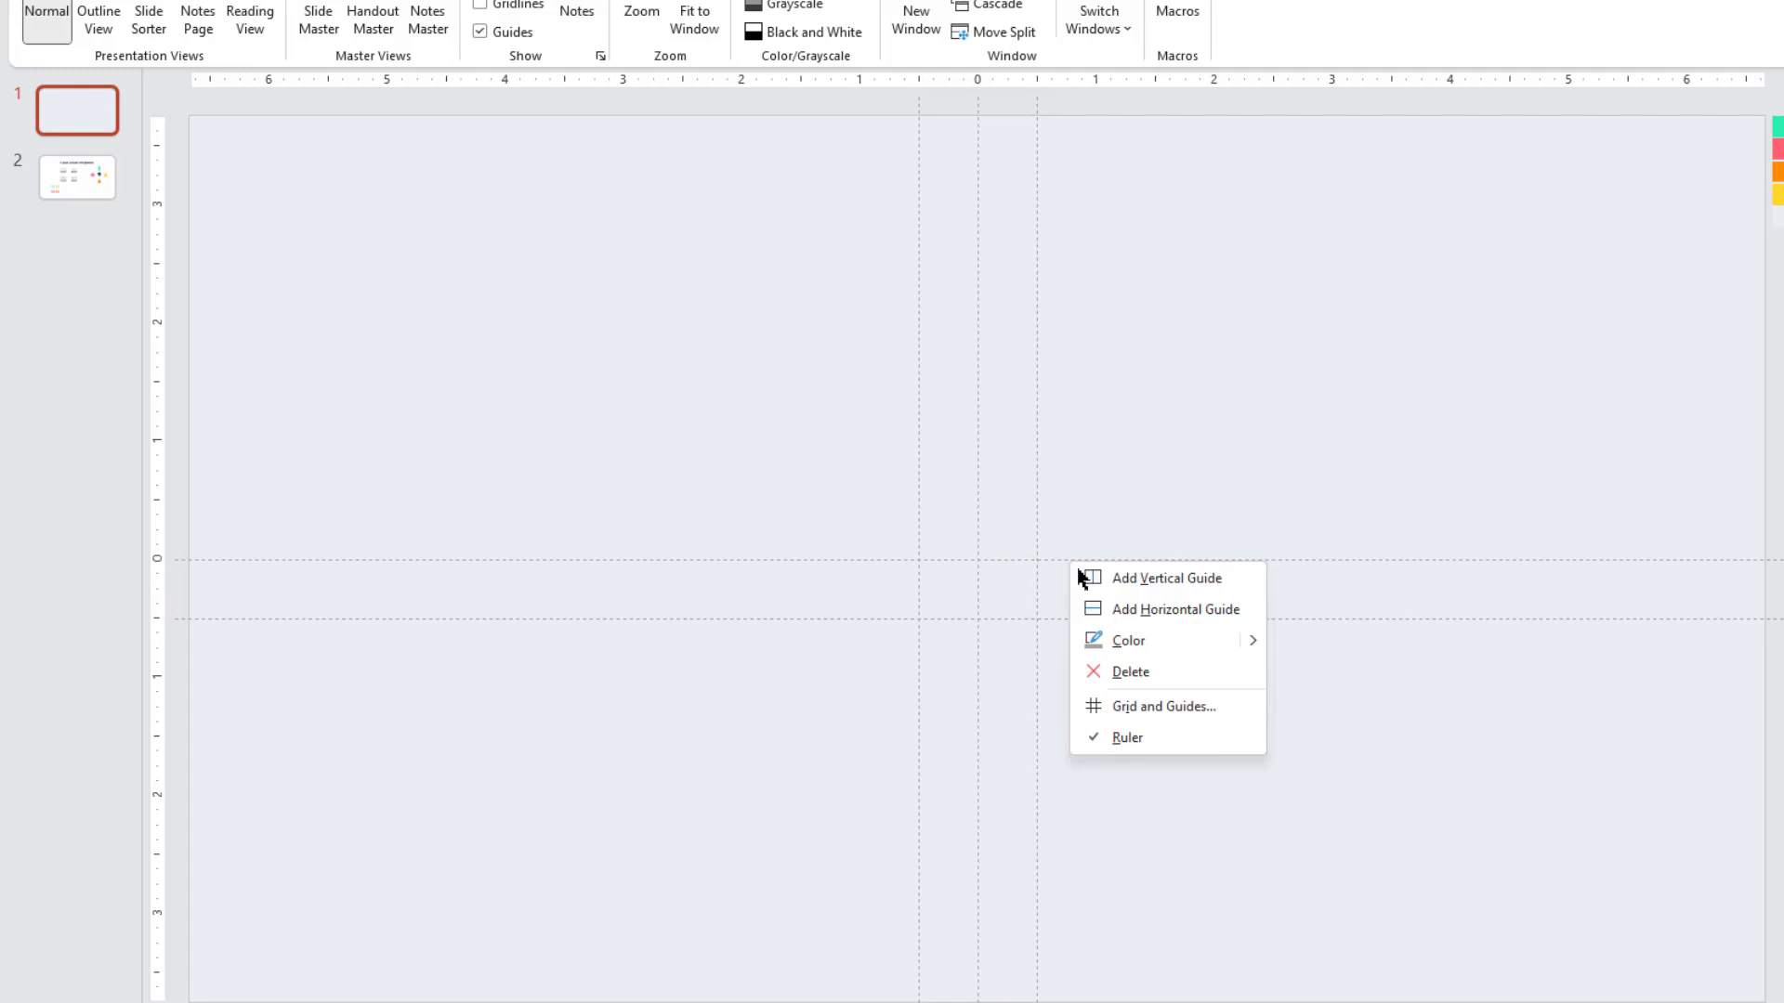
left_click(1111, 610)
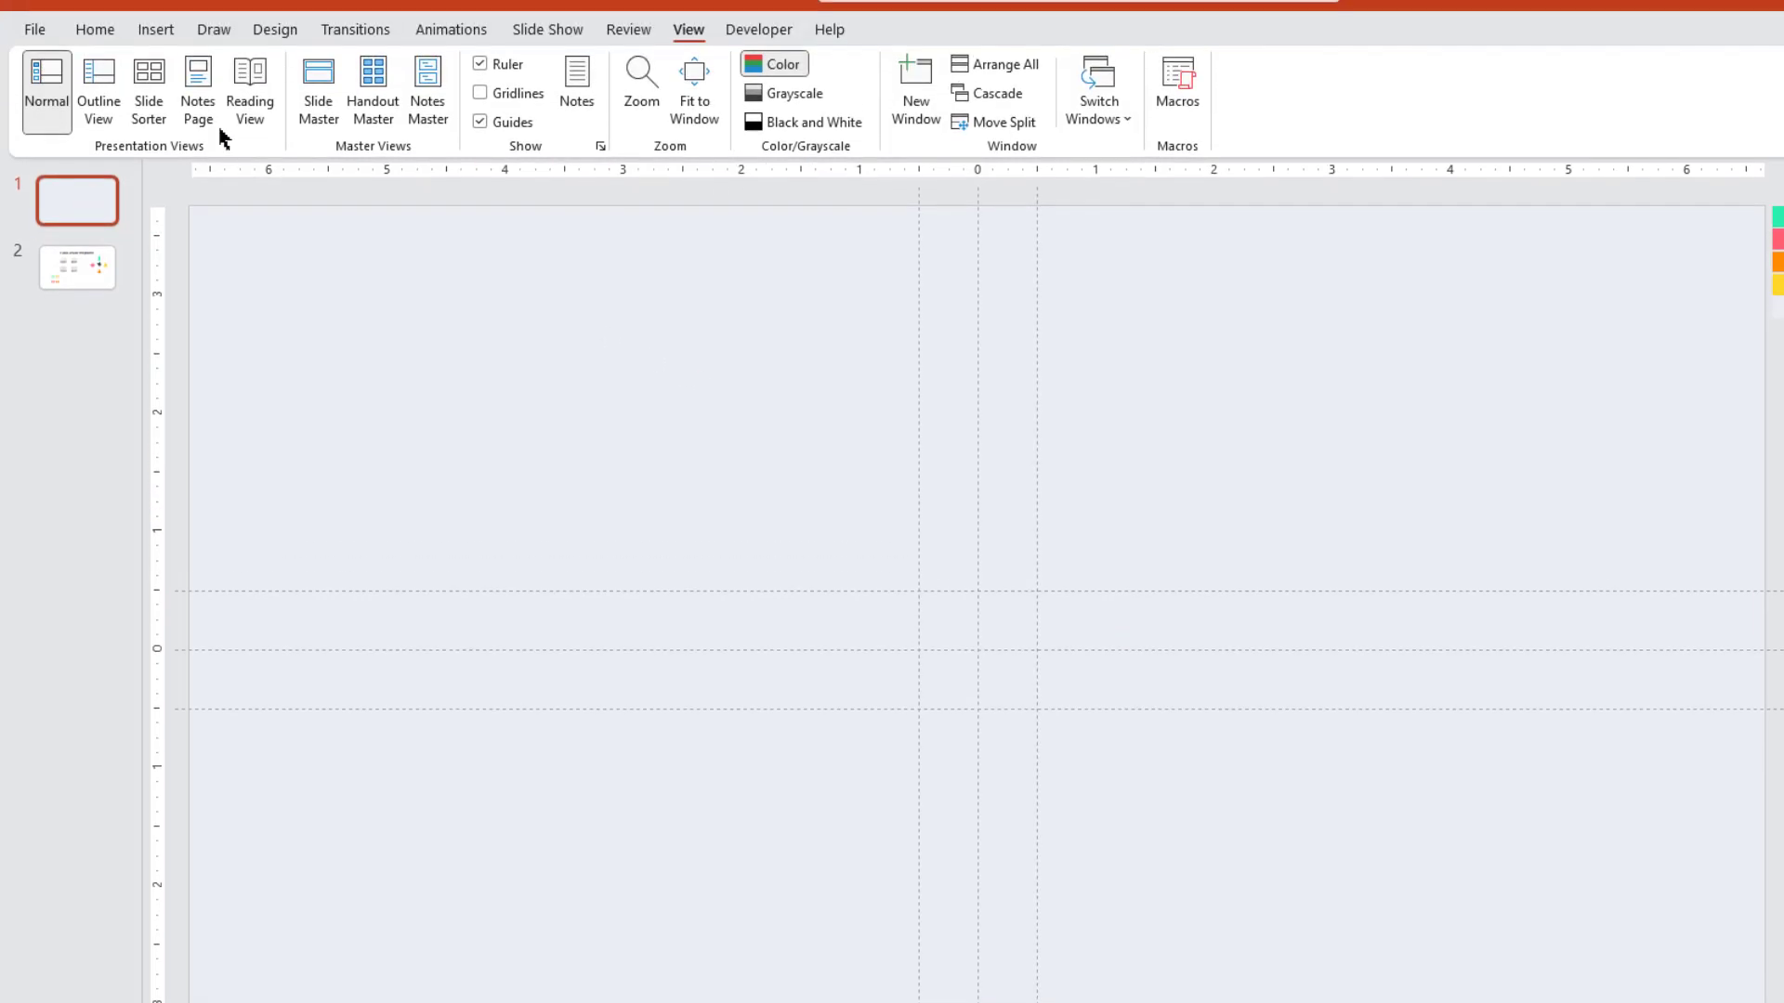
Step: Draw a 1.5-inch-wide Top Corners Rounded rectangle above centre with a fully rounded top
left_click(156, 73)
left_click(430, 162)
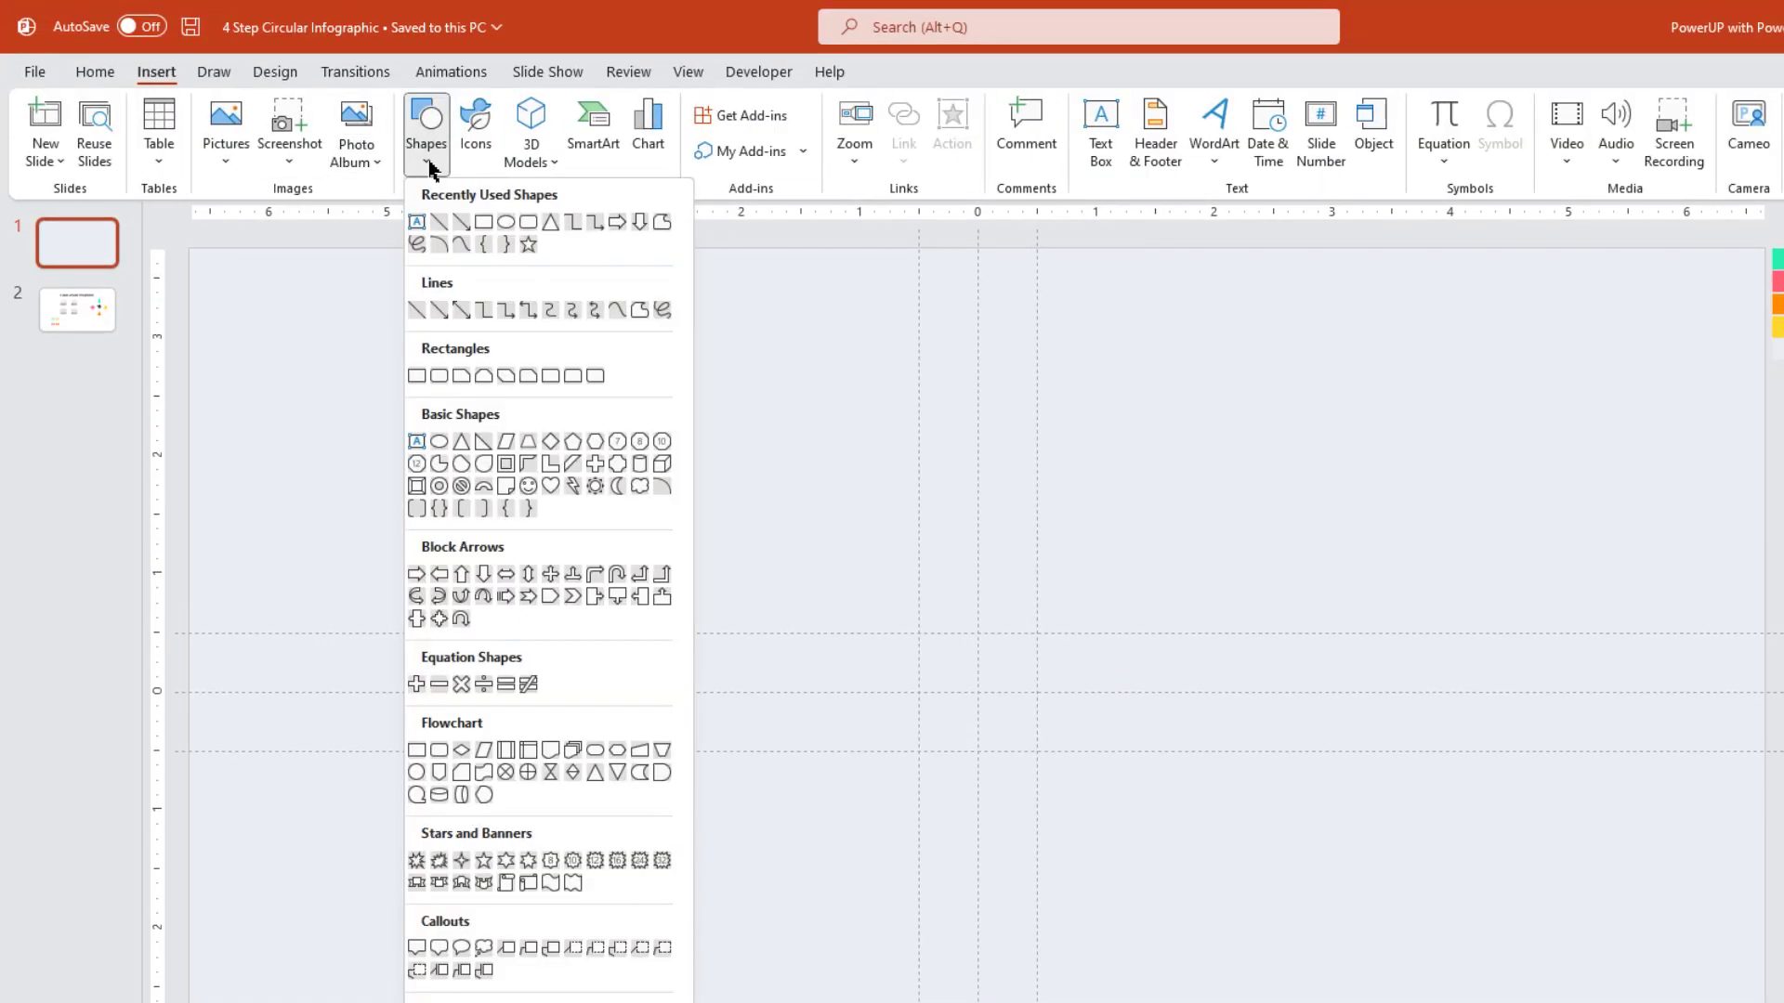
left_click(574, 376)
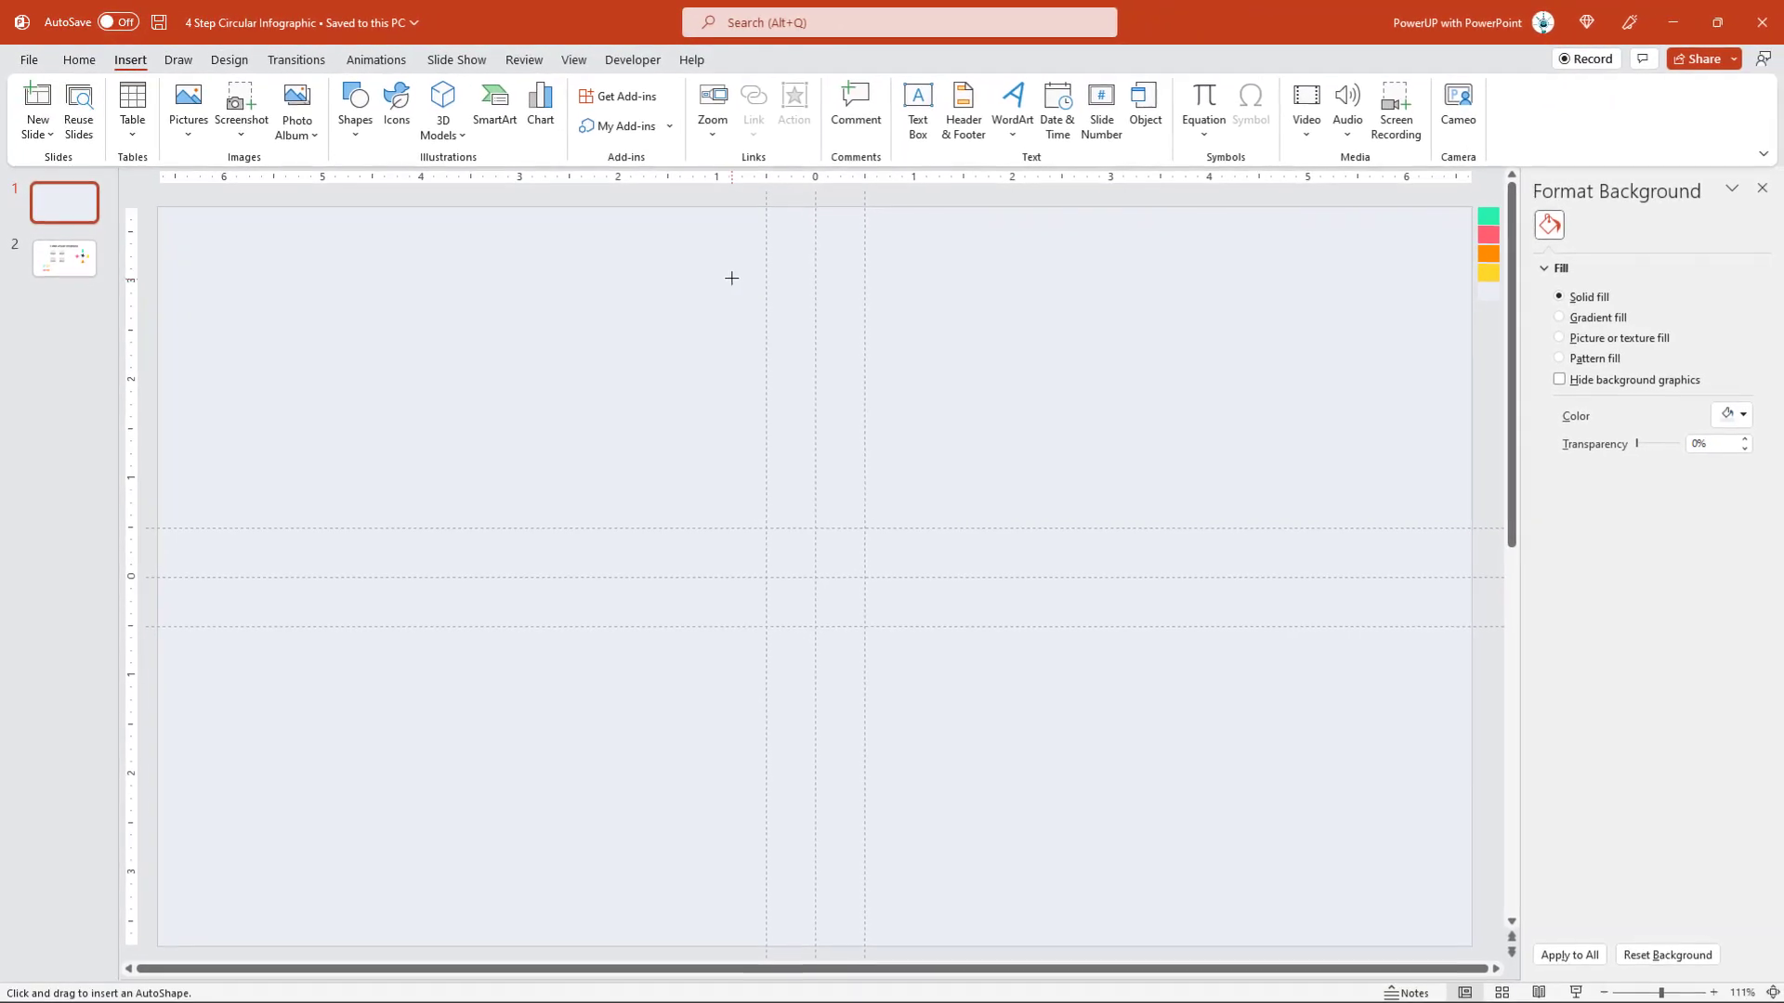
left_click_drag(726, 262, 885, 527)
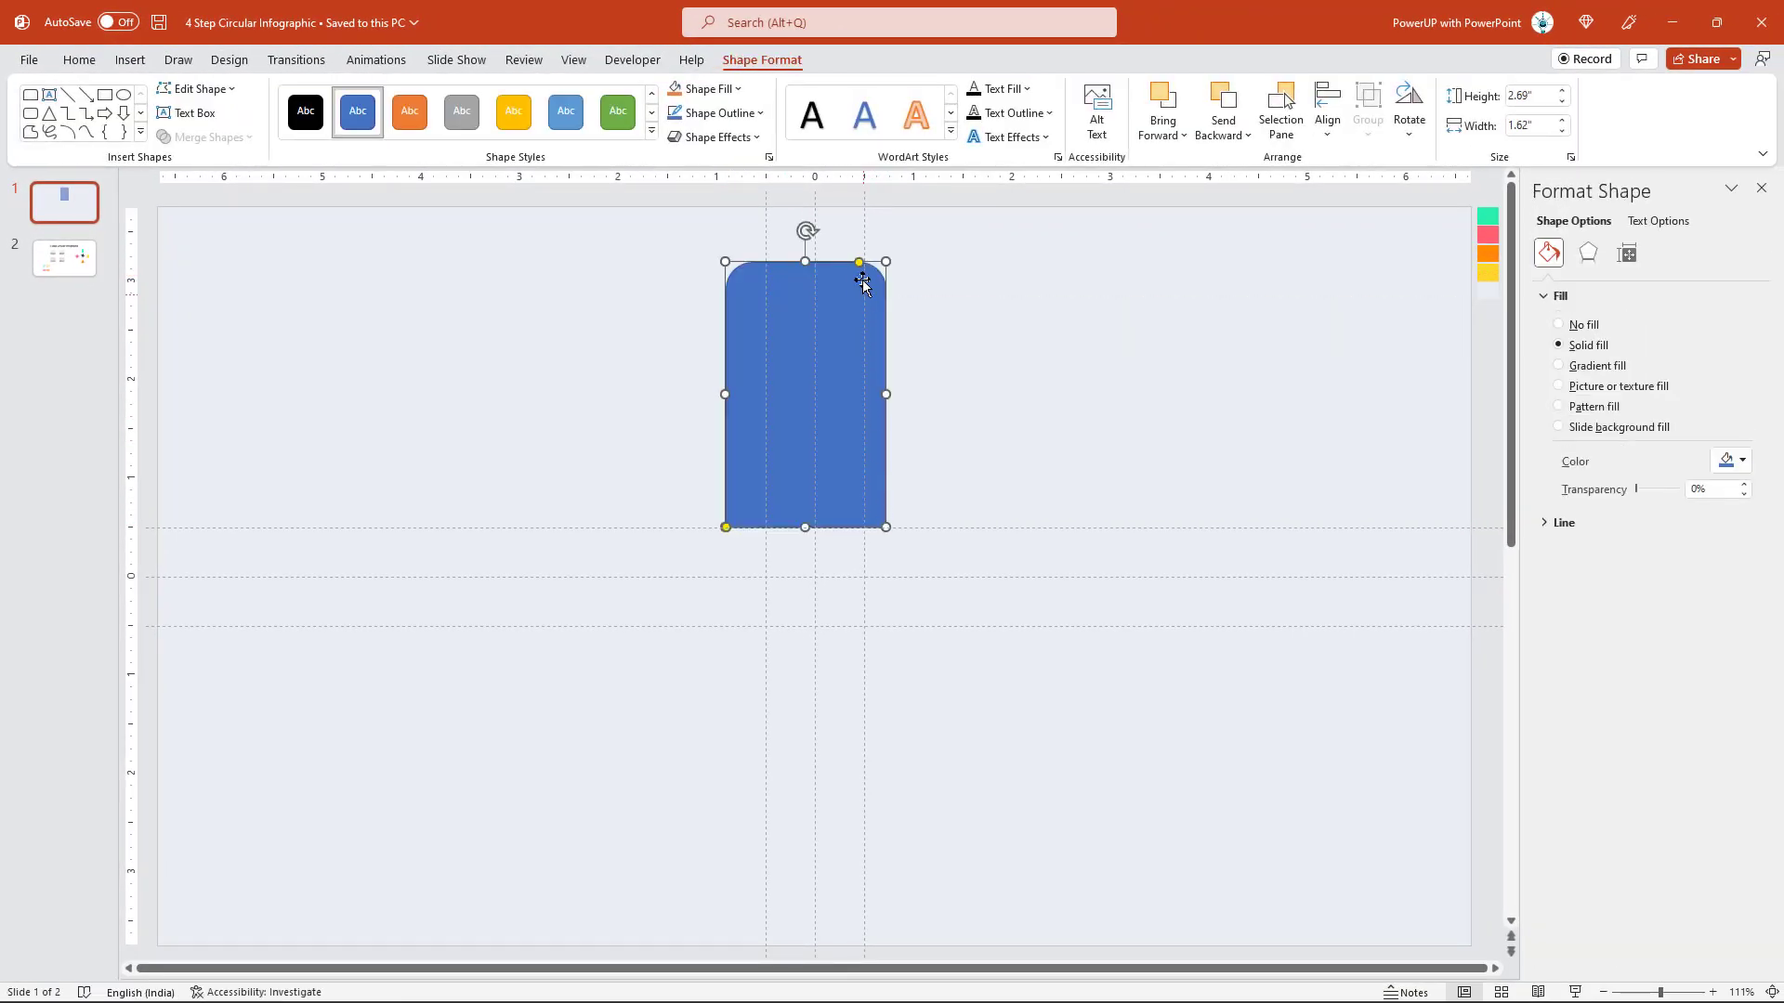
left_click_drag(859, 263, 805, 262)
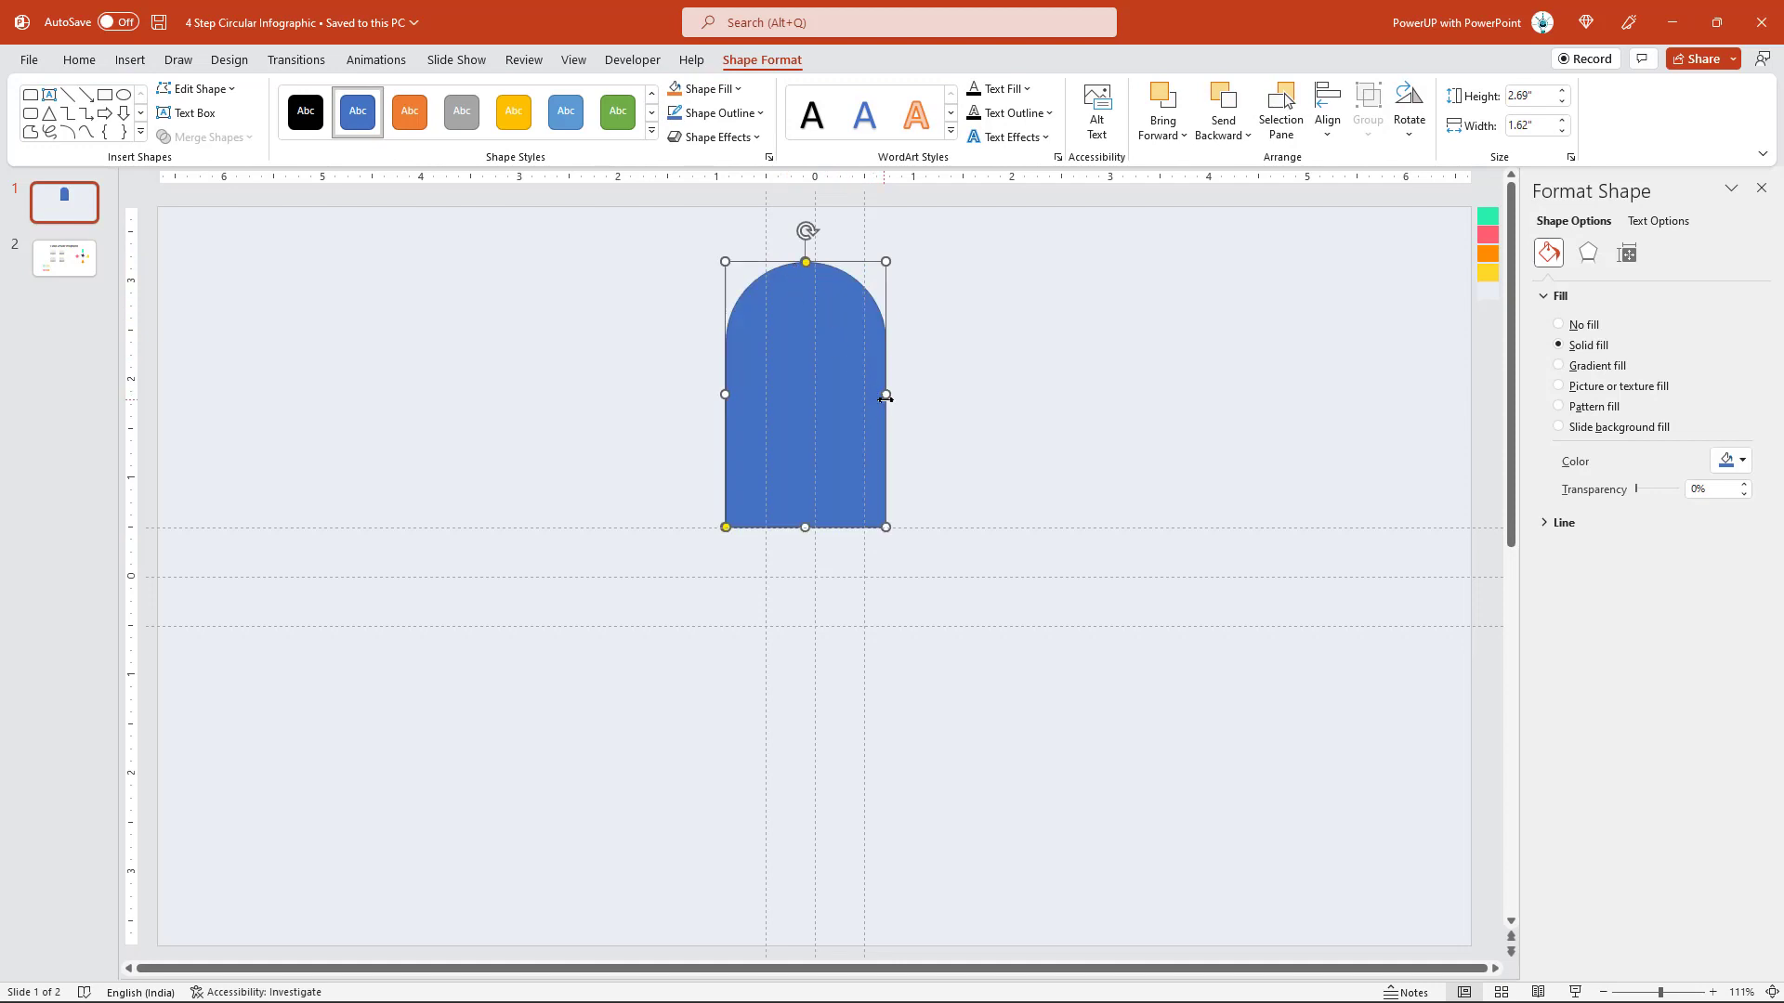
left_click_drag(885, 398, 881, 397)
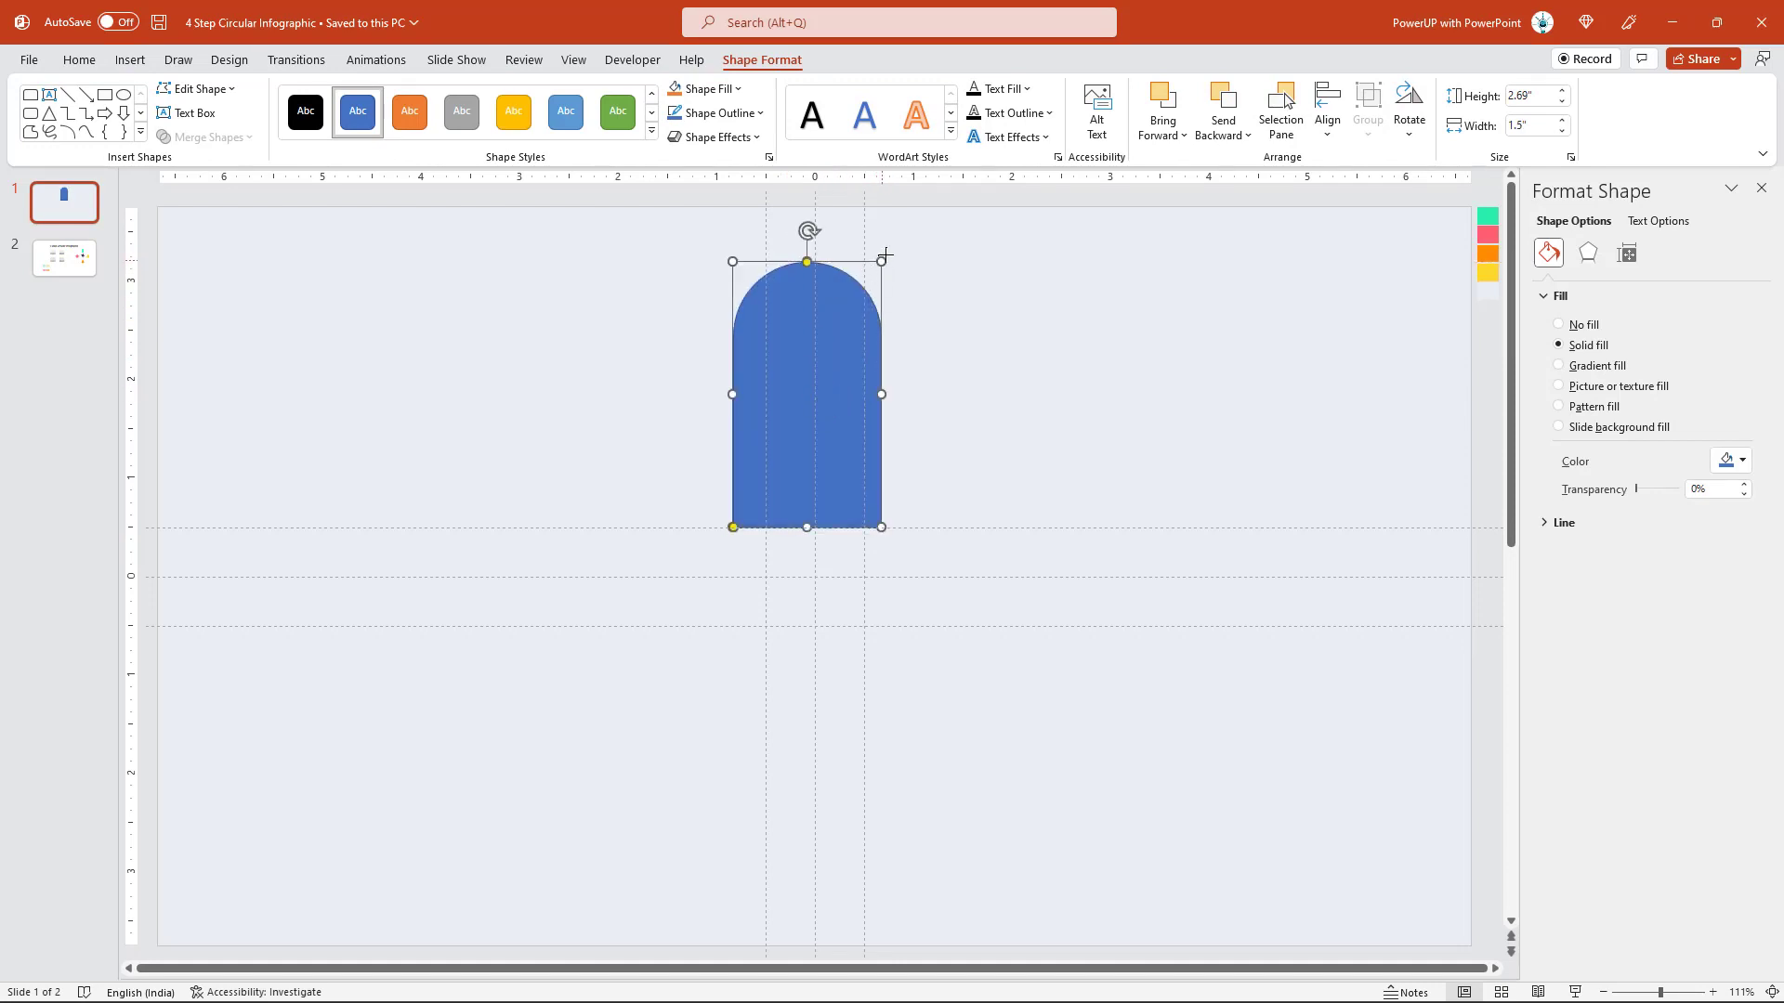
left_click_drag(798, 347, 805, 349)
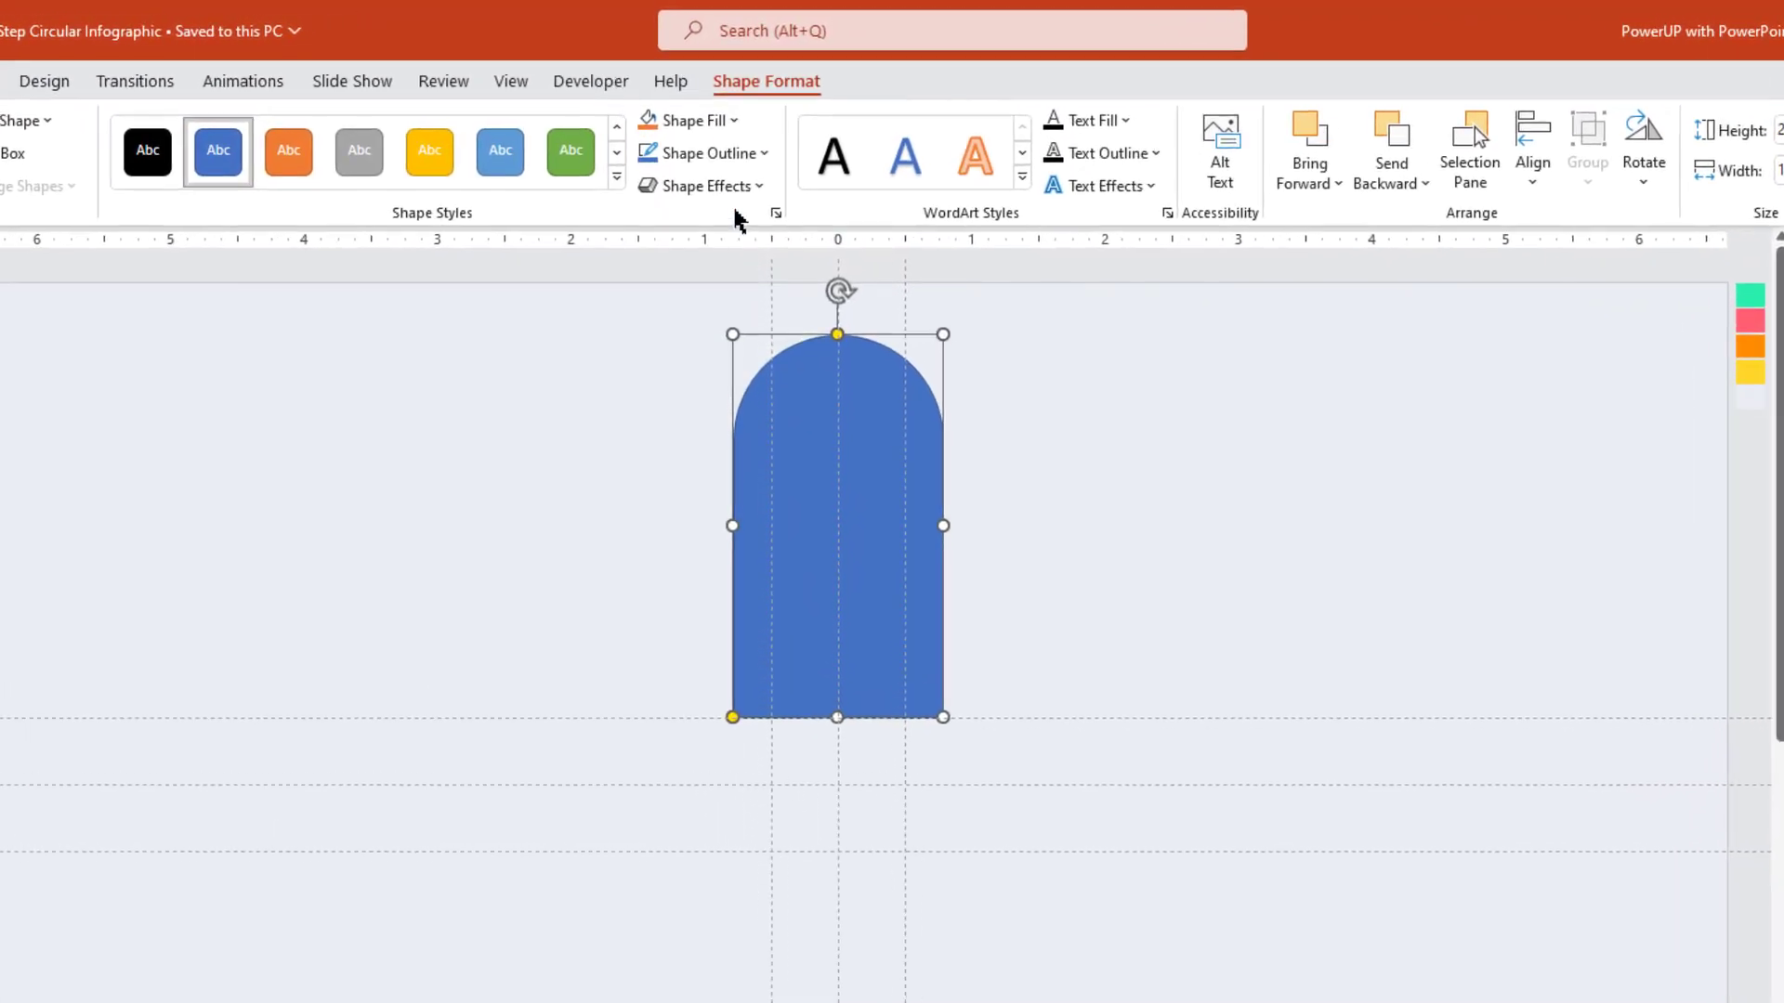
Step: Remove the arch's outline, rotate it 180°, and set its fill transparency to 72%
left_click(739, 155)
left_click(725, 509)
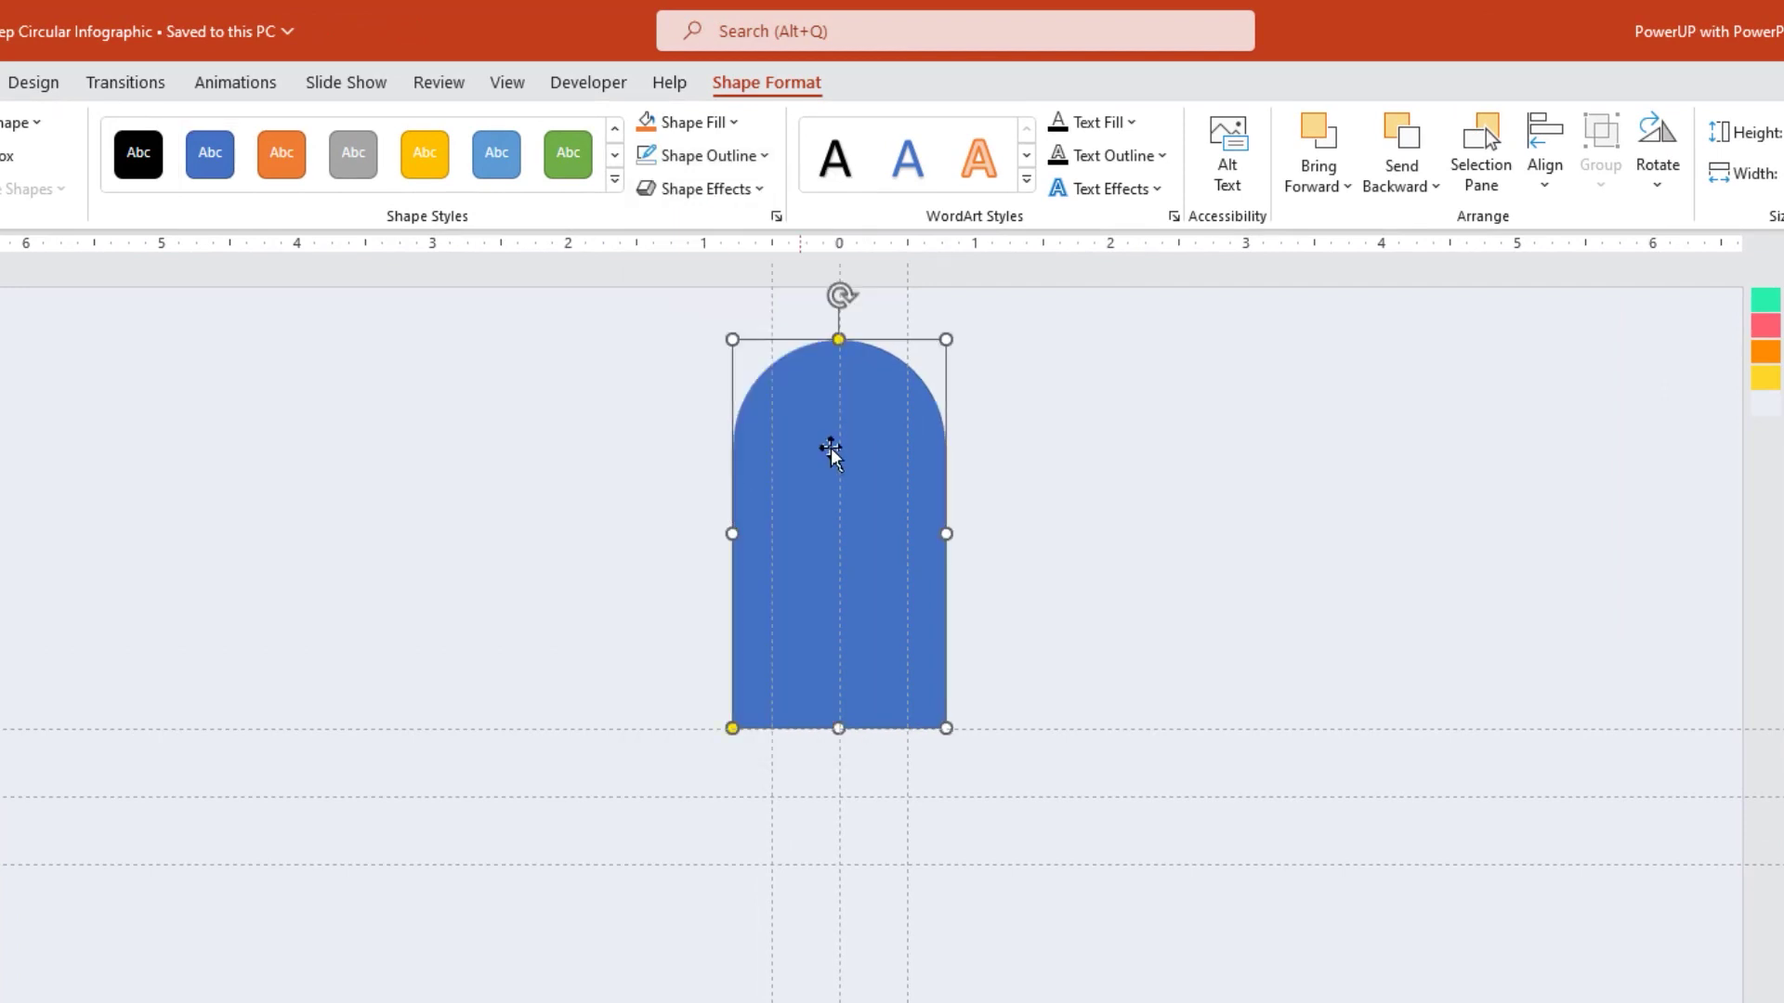
left_click_drag(841, 295, 834, 711)
right_click(882, 713)
left_click(938, 692)
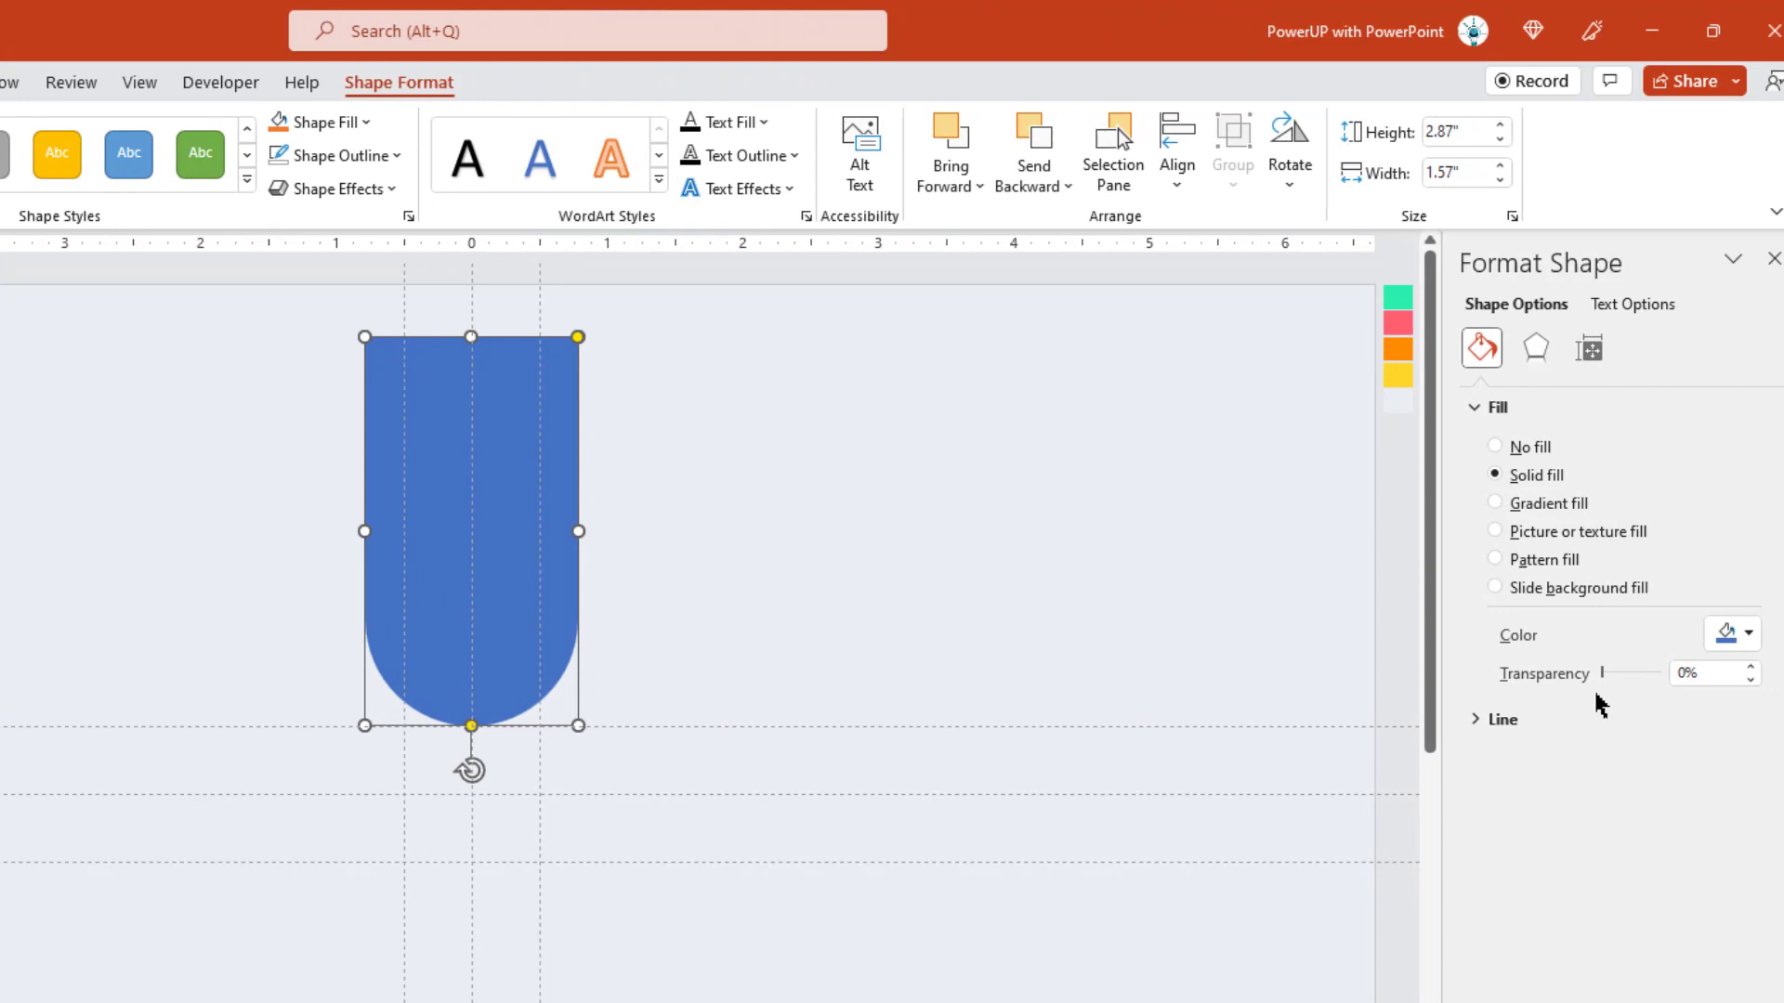
left_click_drag(1581, 677, 1620, 678)
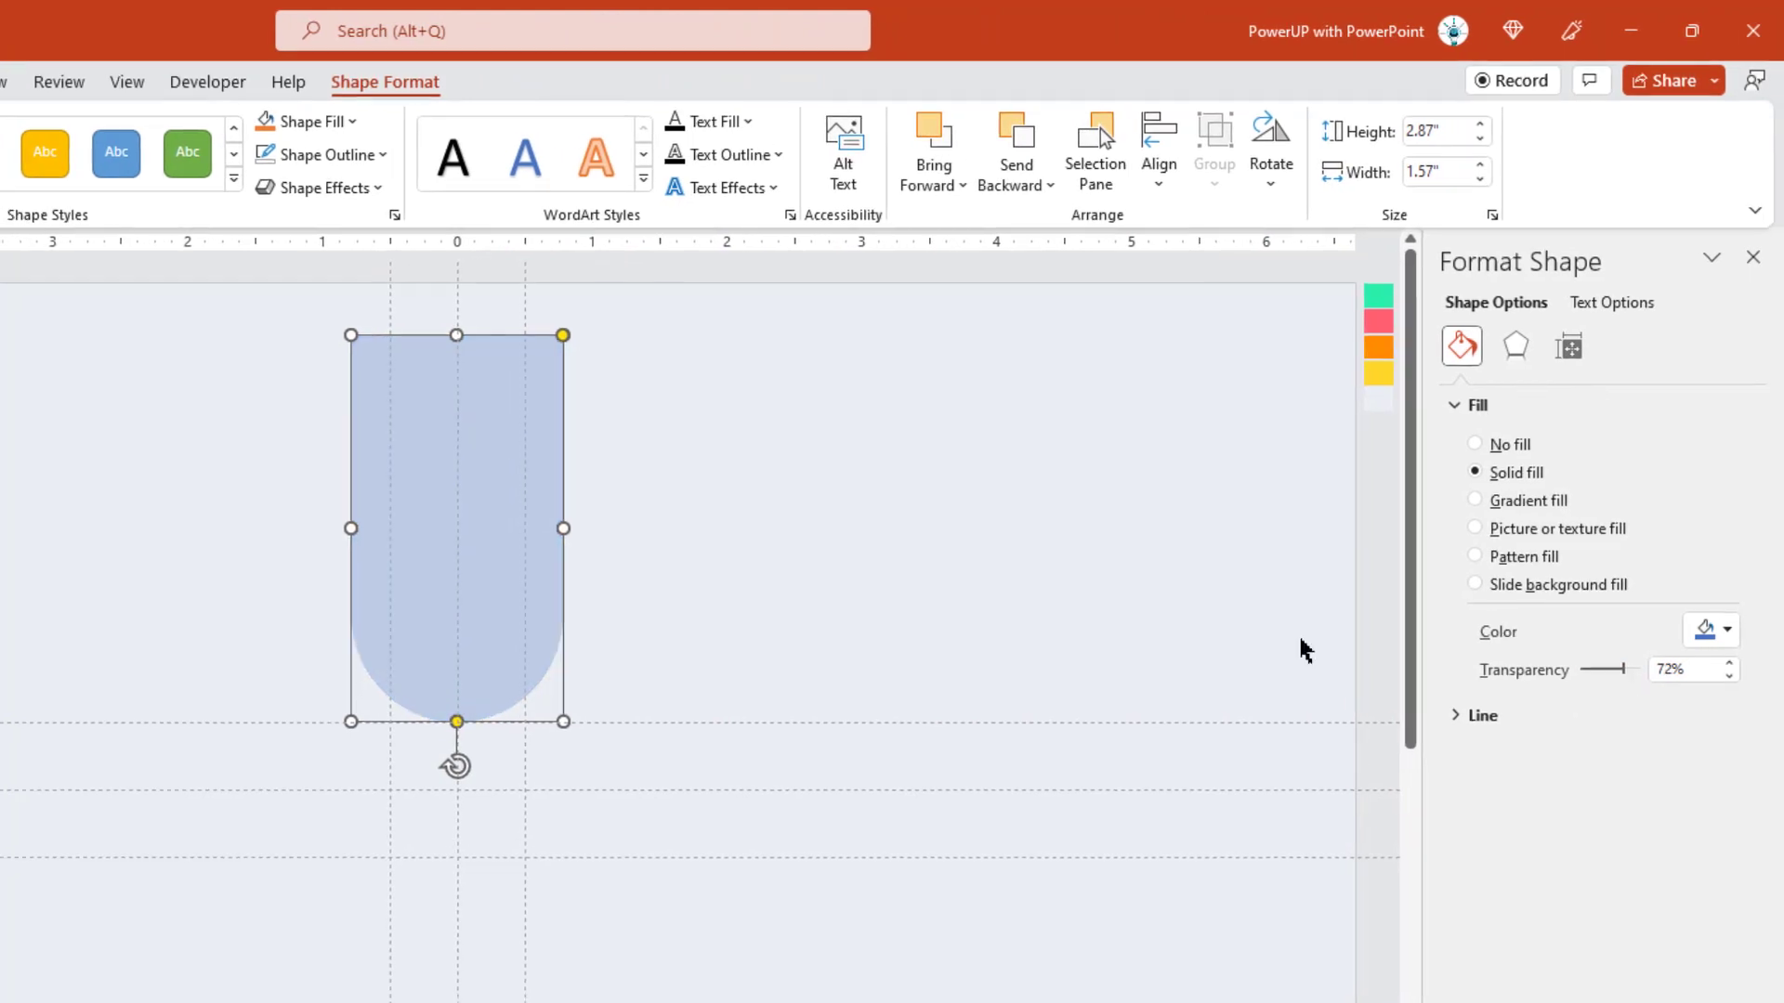
left_click(747, 571)
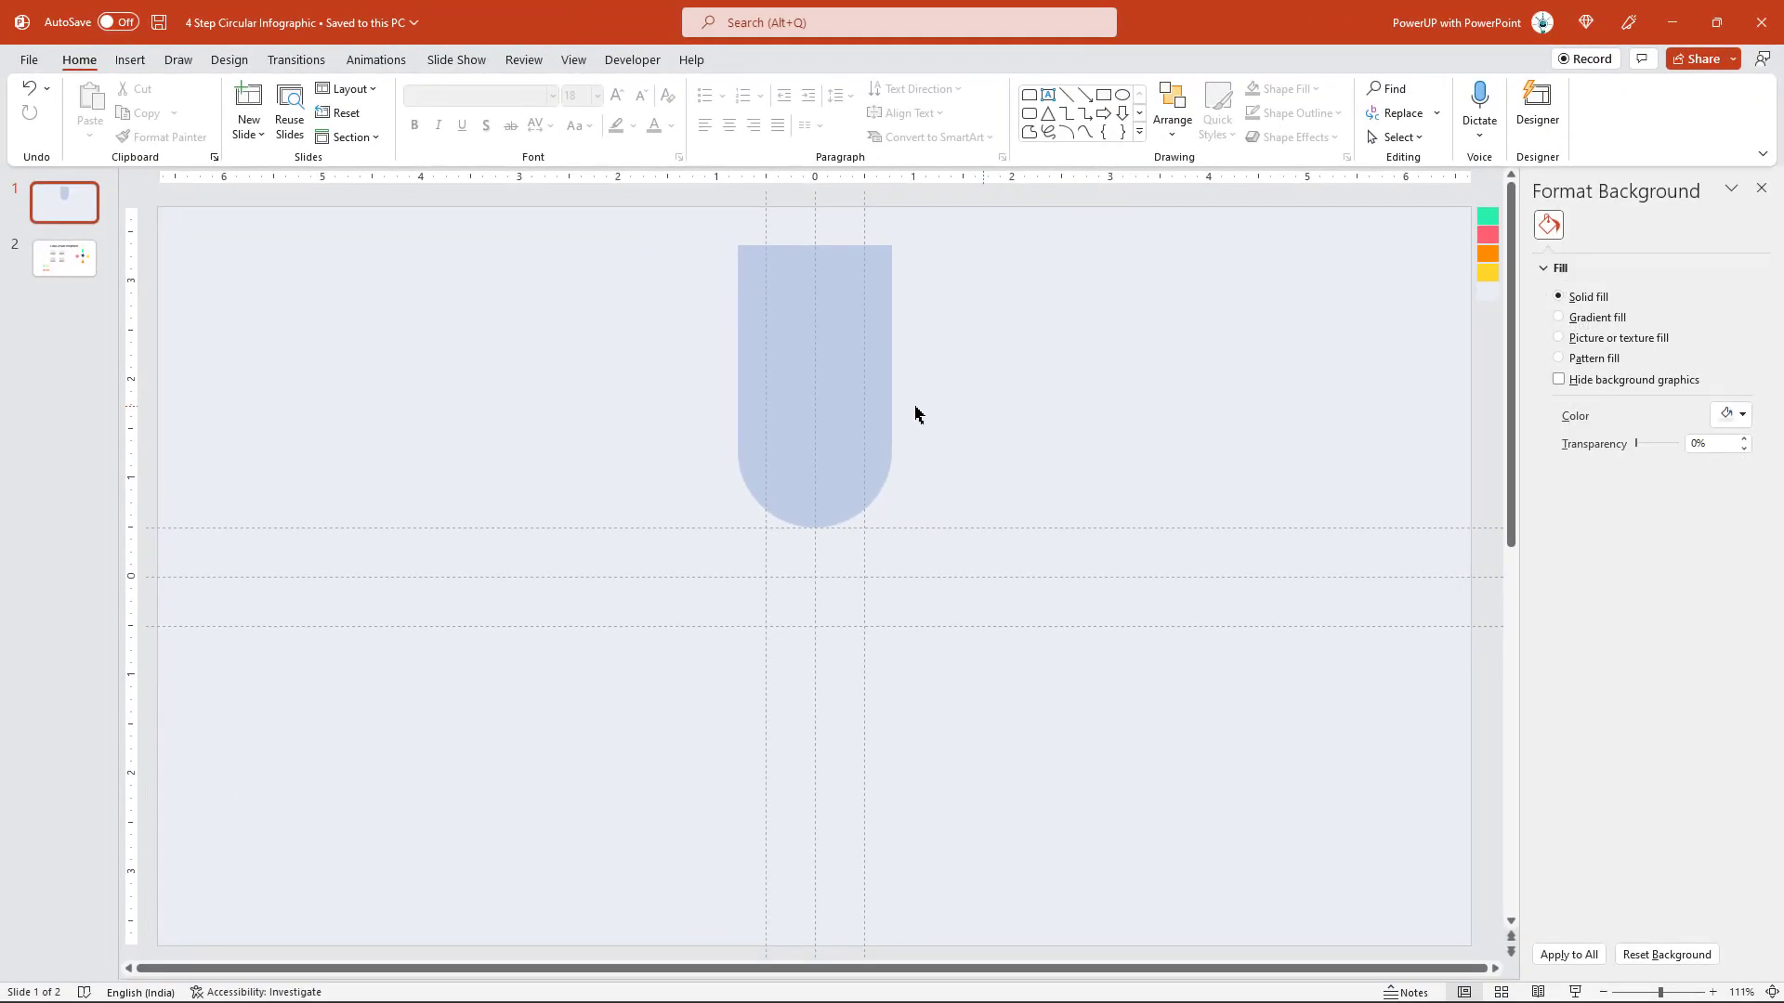
Step: Duplicate the arch, rotate the copy right 90°, and place it right of centre
left_click(808, 402)
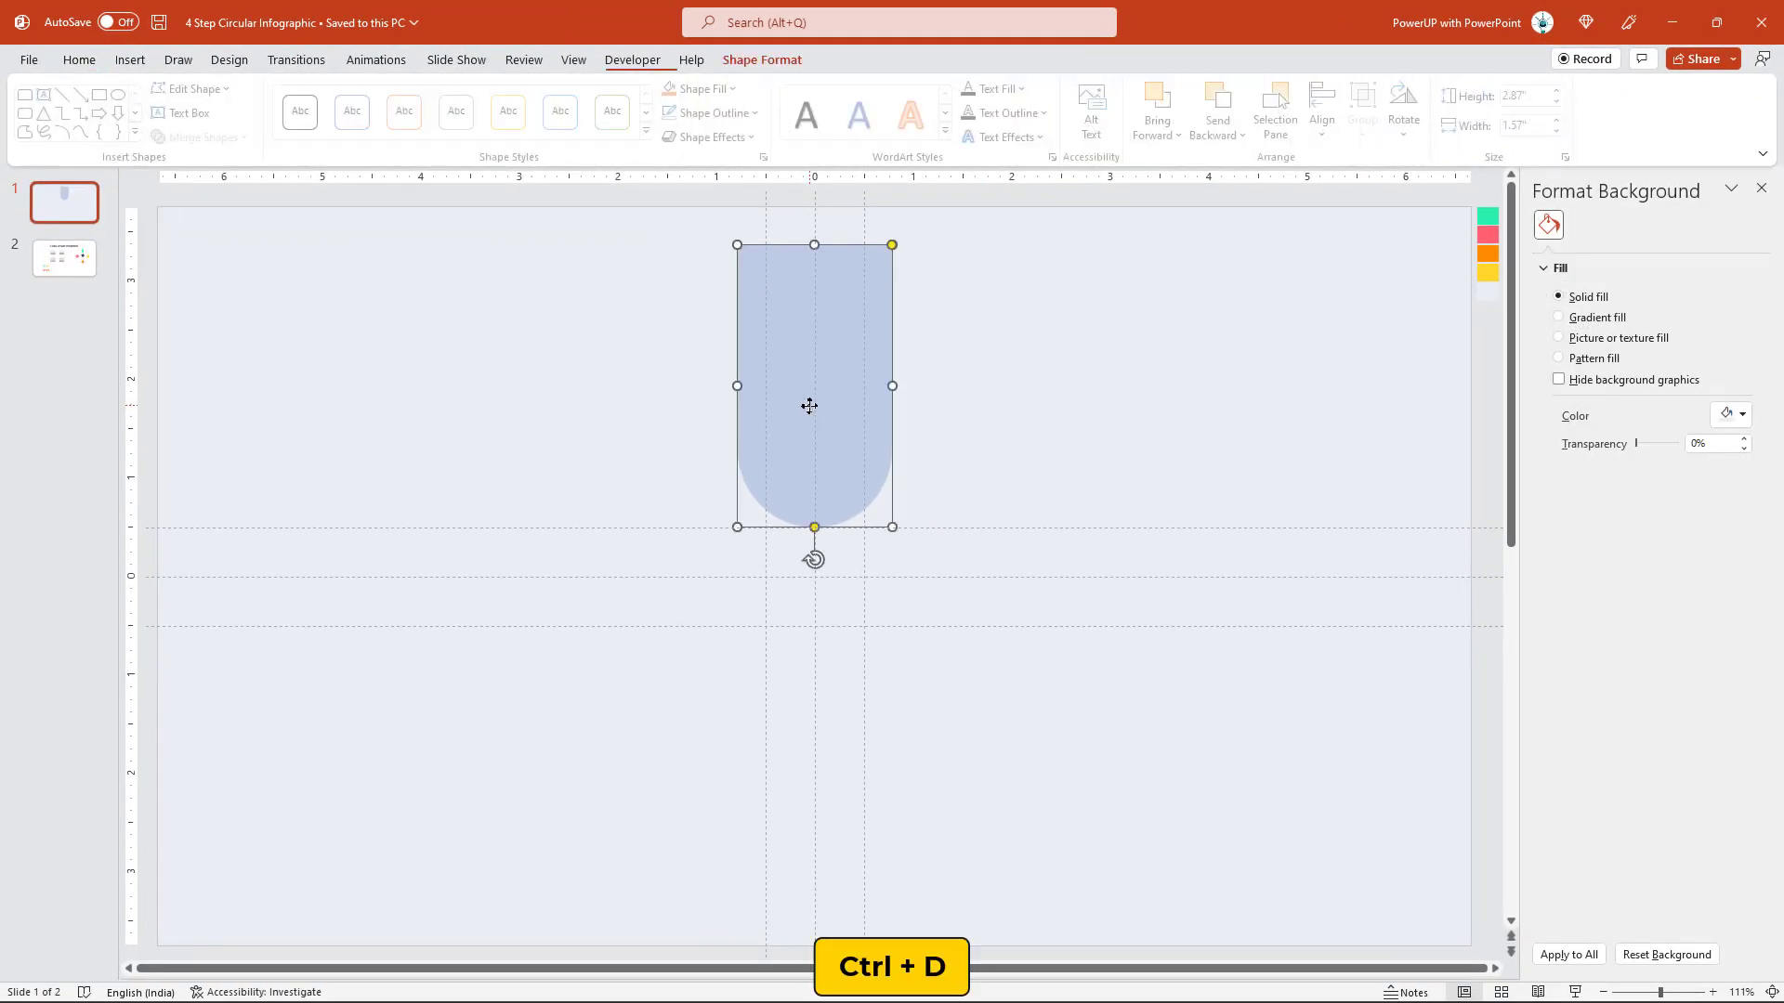
key("ctrl+d")
left_click_drag(808, 402, 1025, 414)
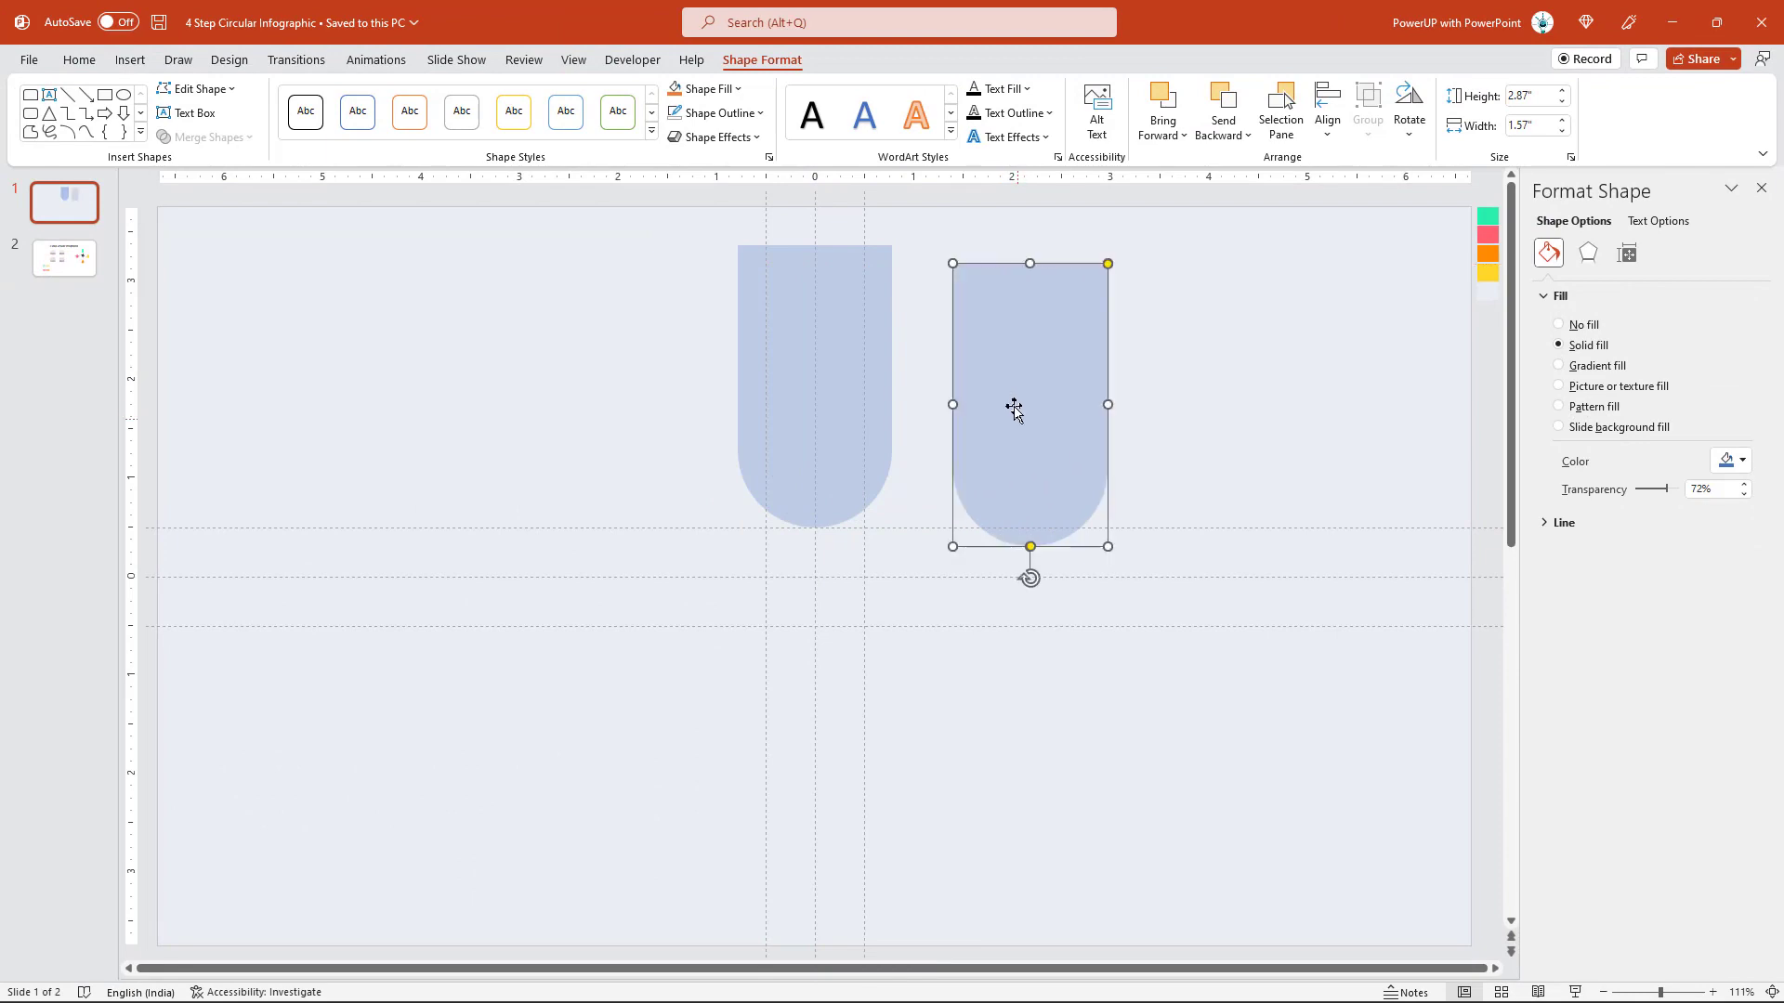
left_click(1410, 125)
left_click(1413, 167)
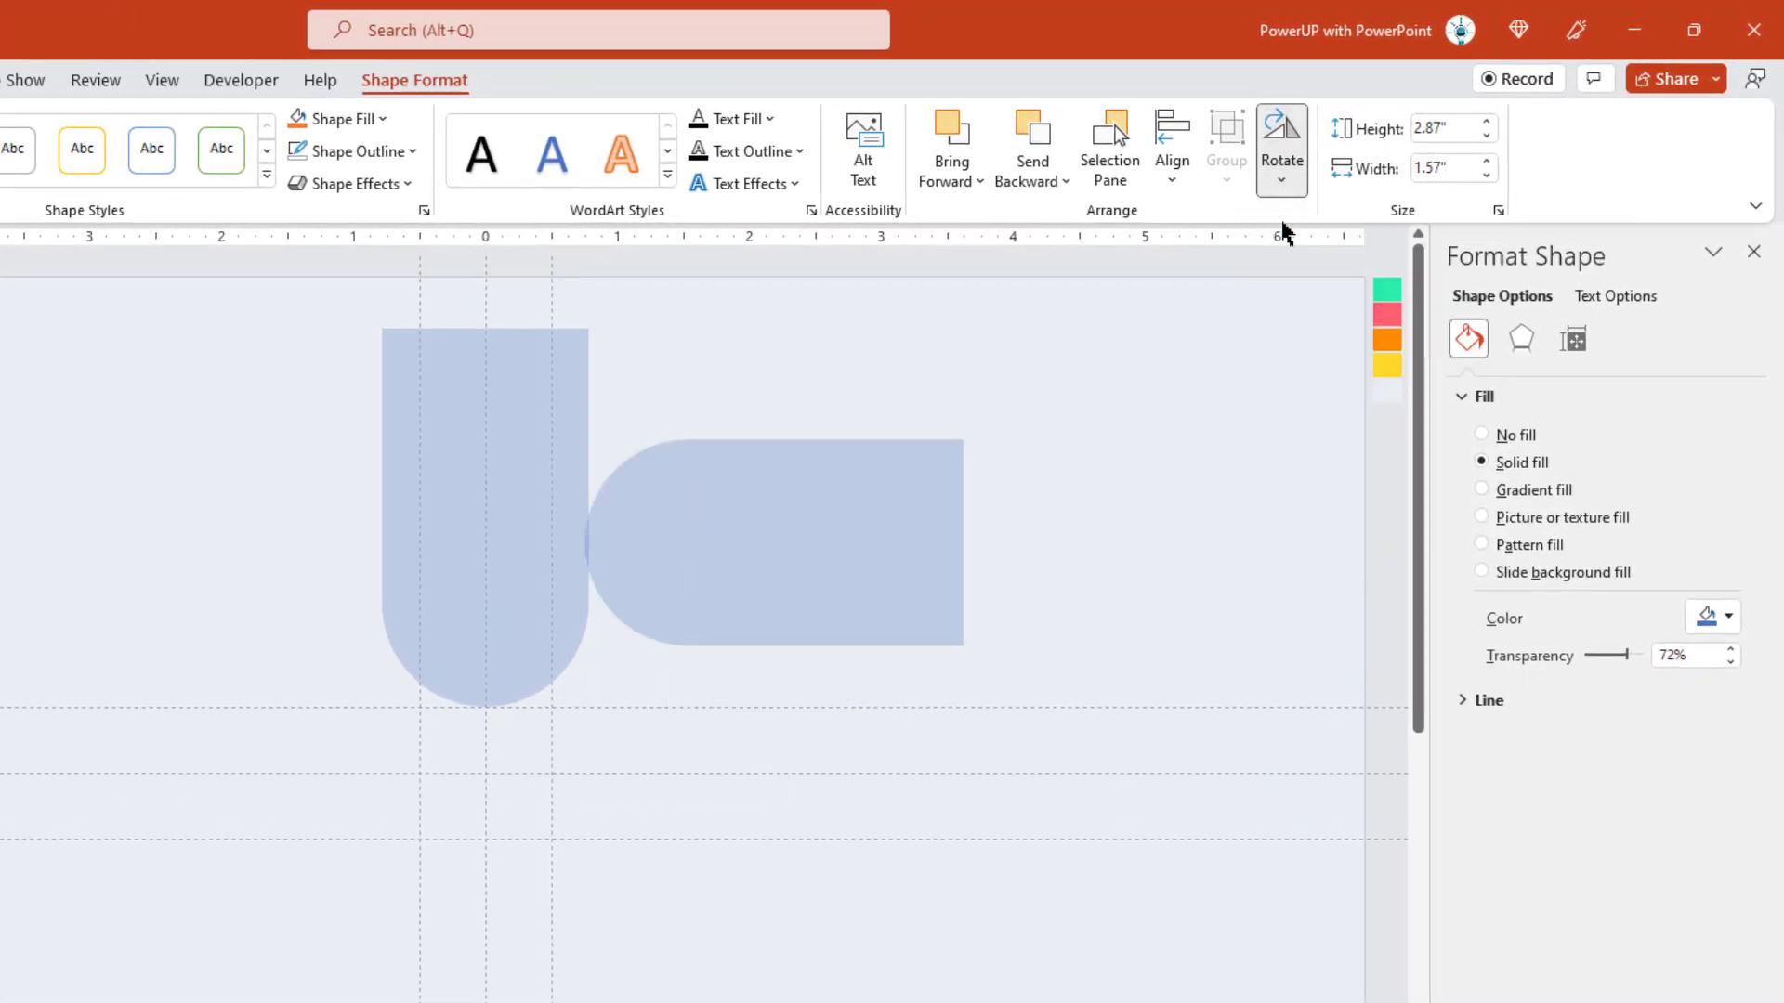
left_click_drag(757, 521, 717, 745)
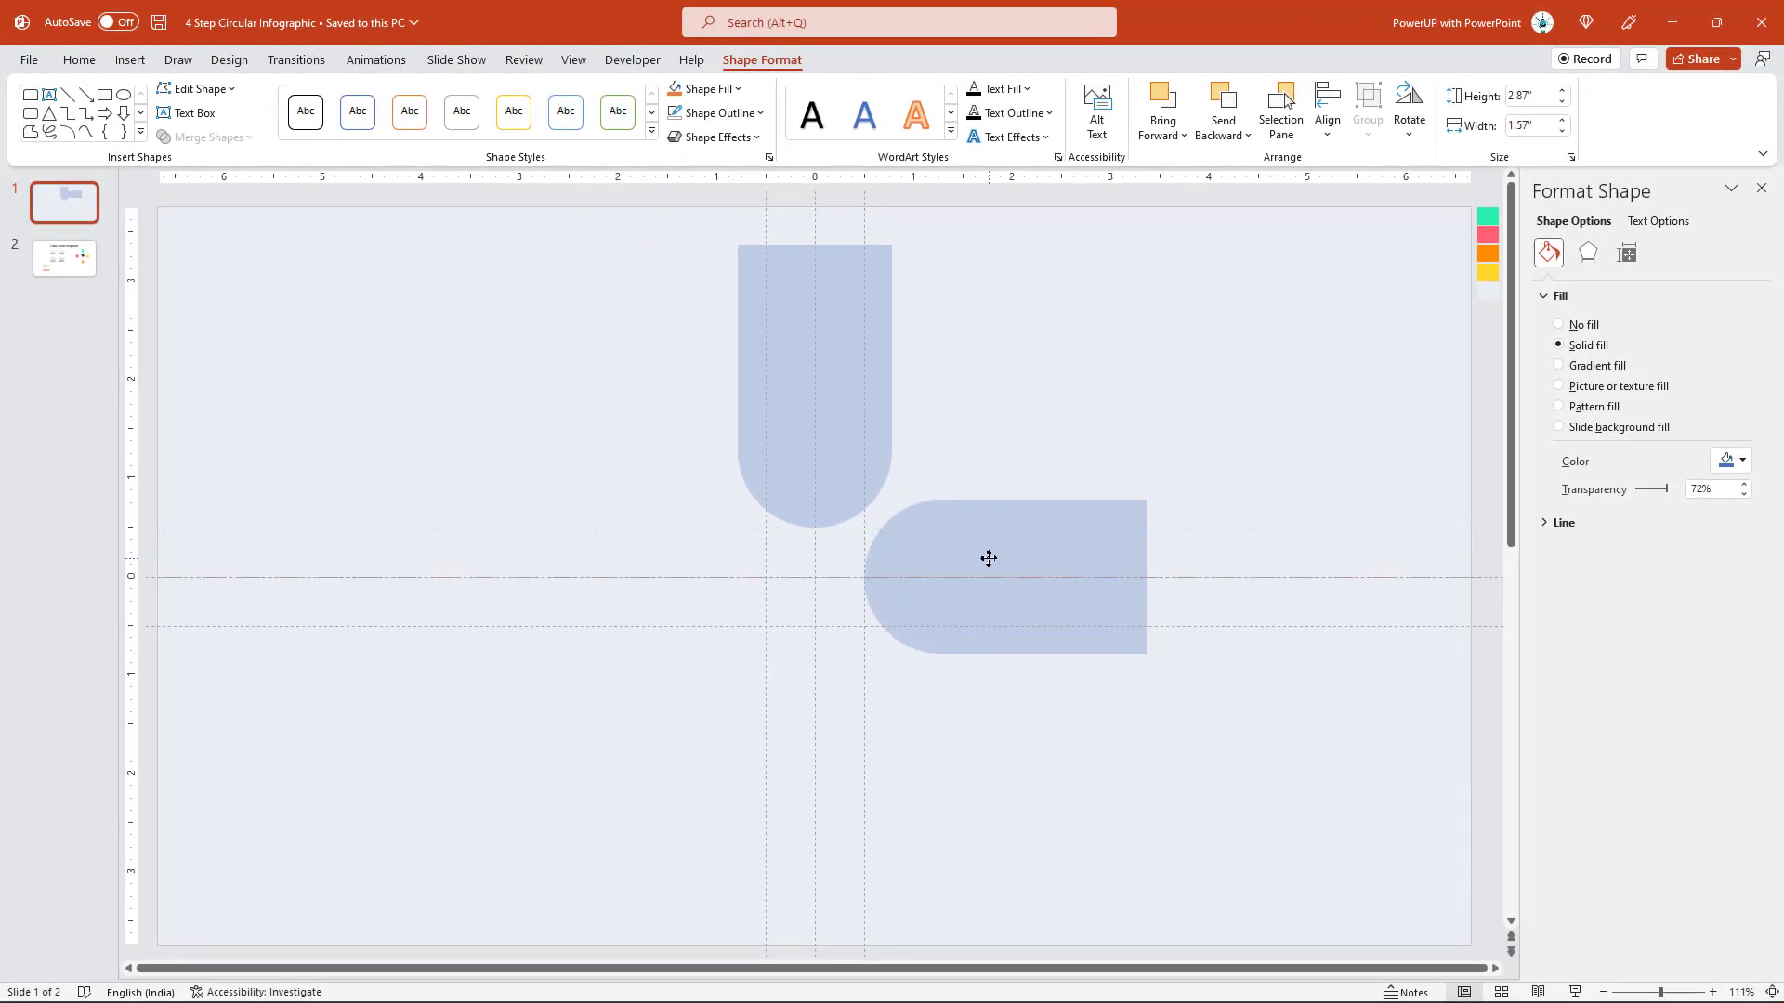
left_click(1024, 689)
Step: Duplicate the sideways arch, rotate it to point up, and place it below centre
left_click(1023, 617)
key("ctrl+d")
left_click_drag(1028, 613, 925, 671)
left_click(1409, 139)
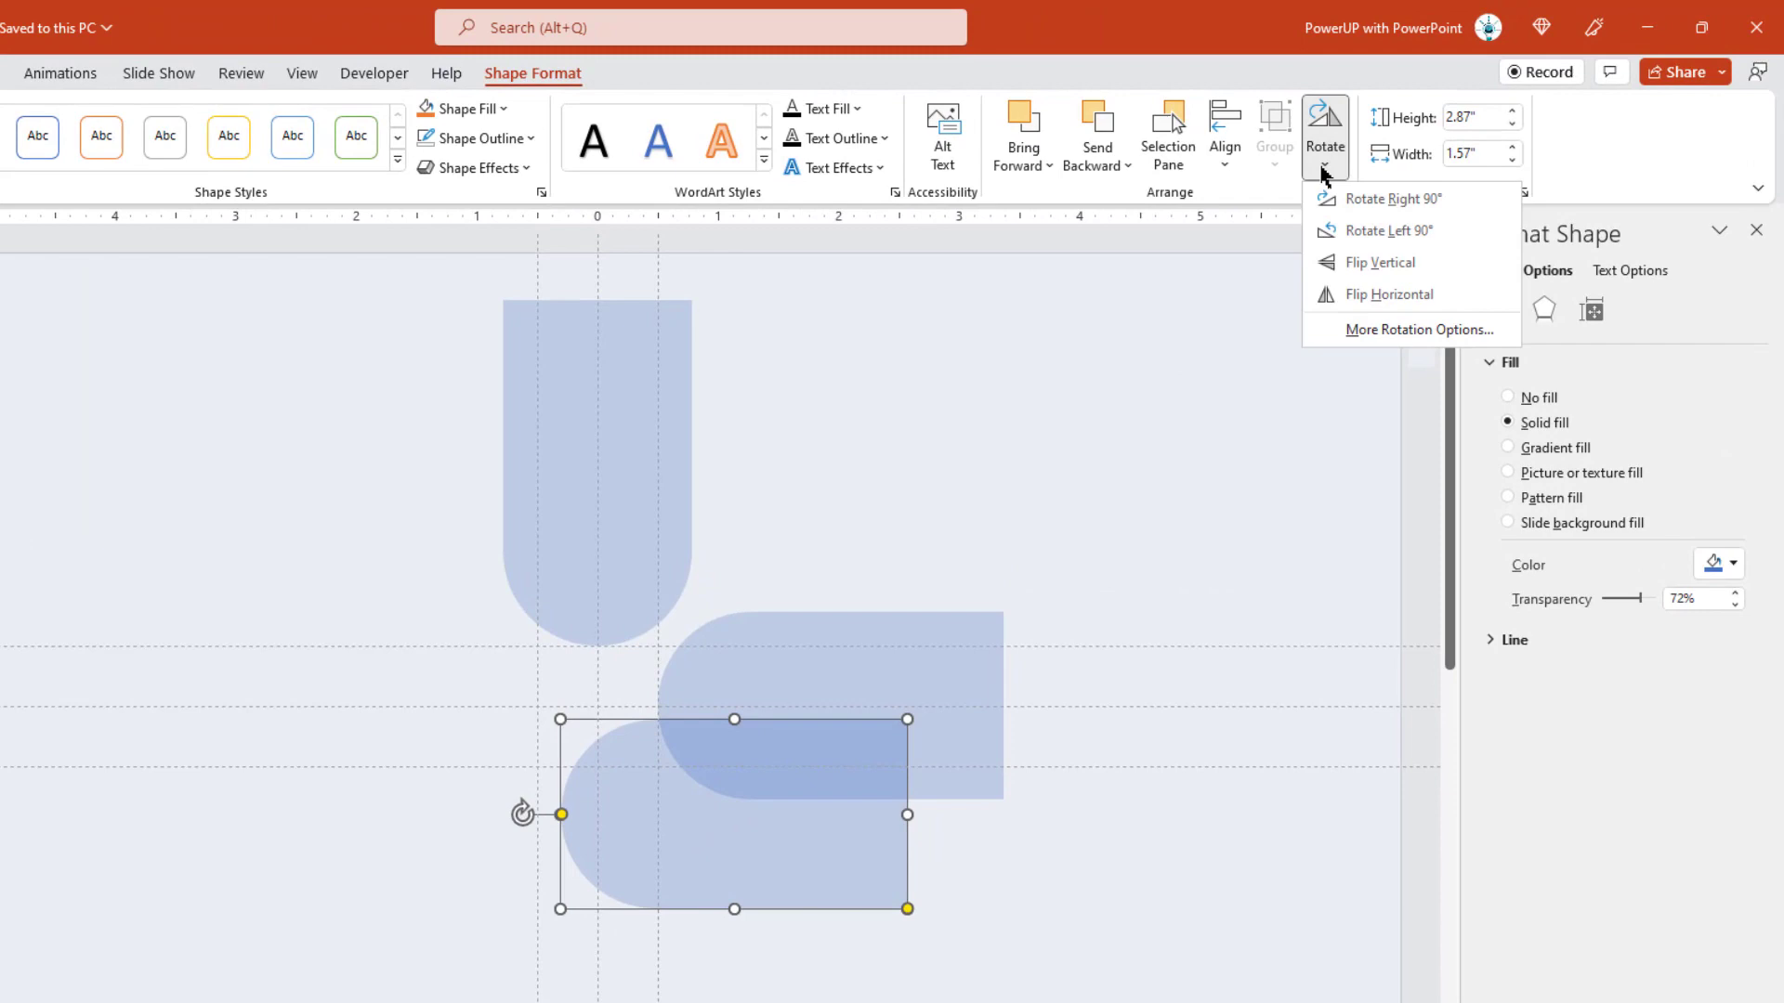
left_click(1334, 198)
left_click_drag(788, 713, 595, 865)
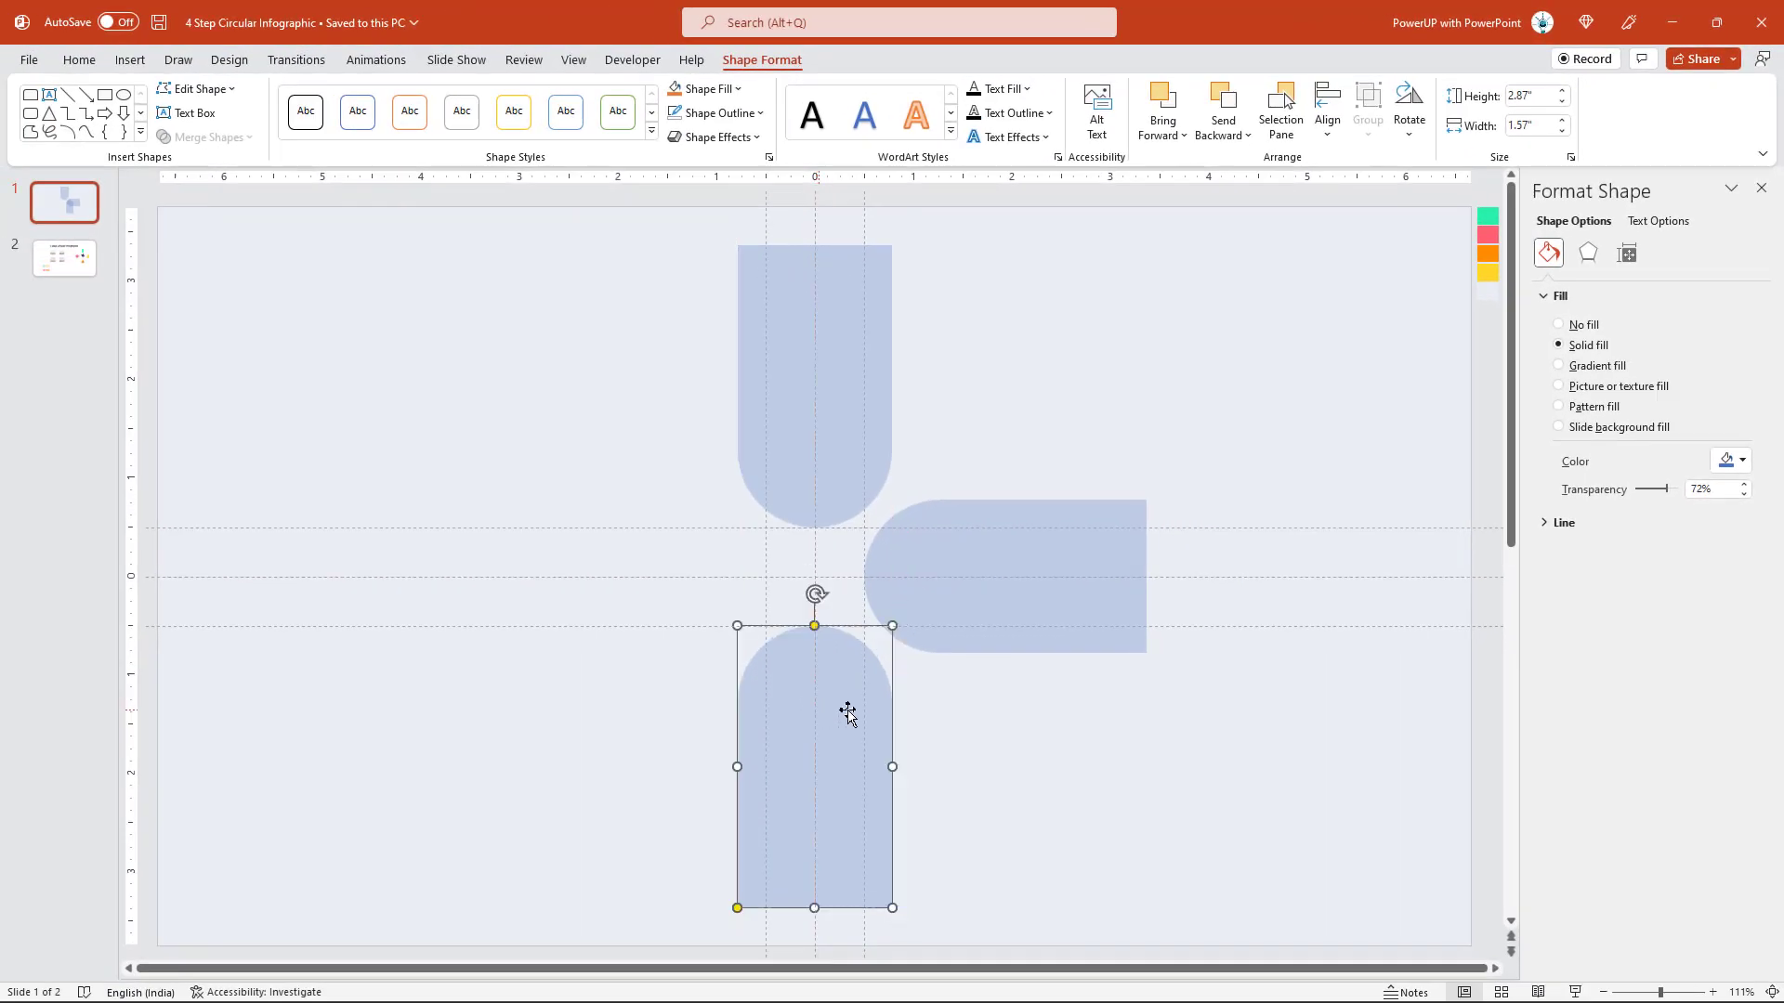
Step: Duplicate the right arch, flip it horizontally, and place it left of centre
left_click(1019, 557)
key("ctrl+d")
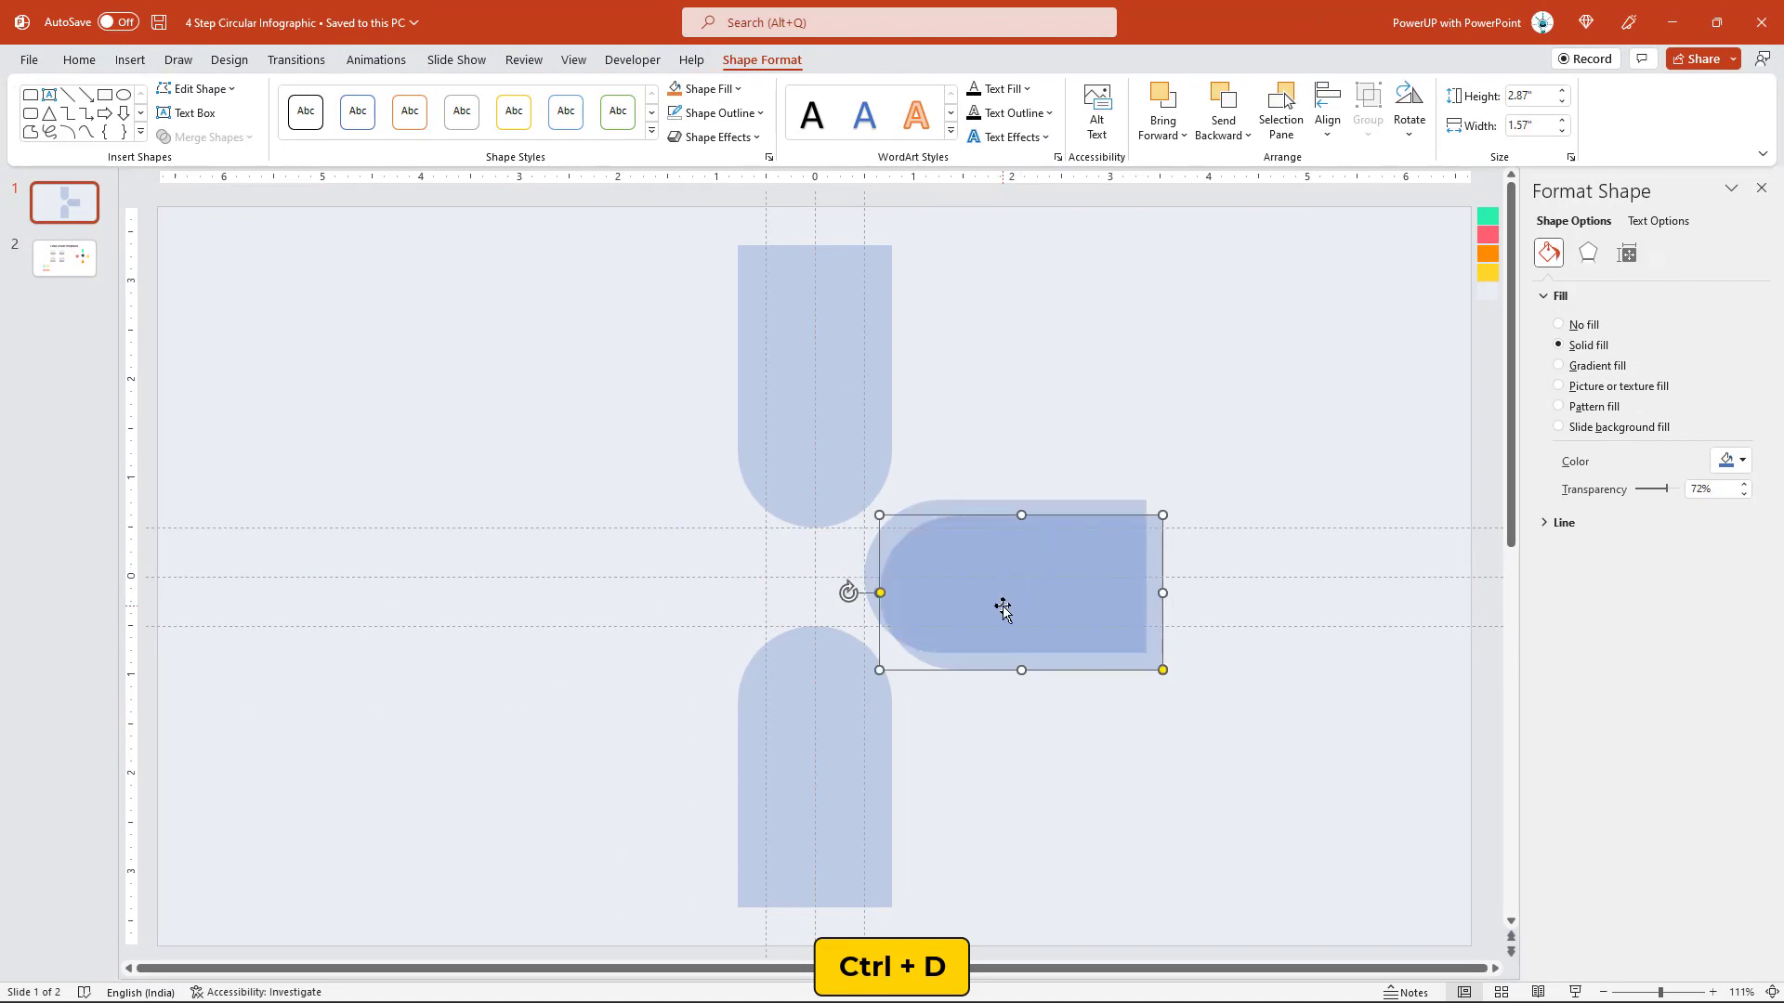
left_click_drag(1000, 605, 1057, 428)
left_click(1409, 119)
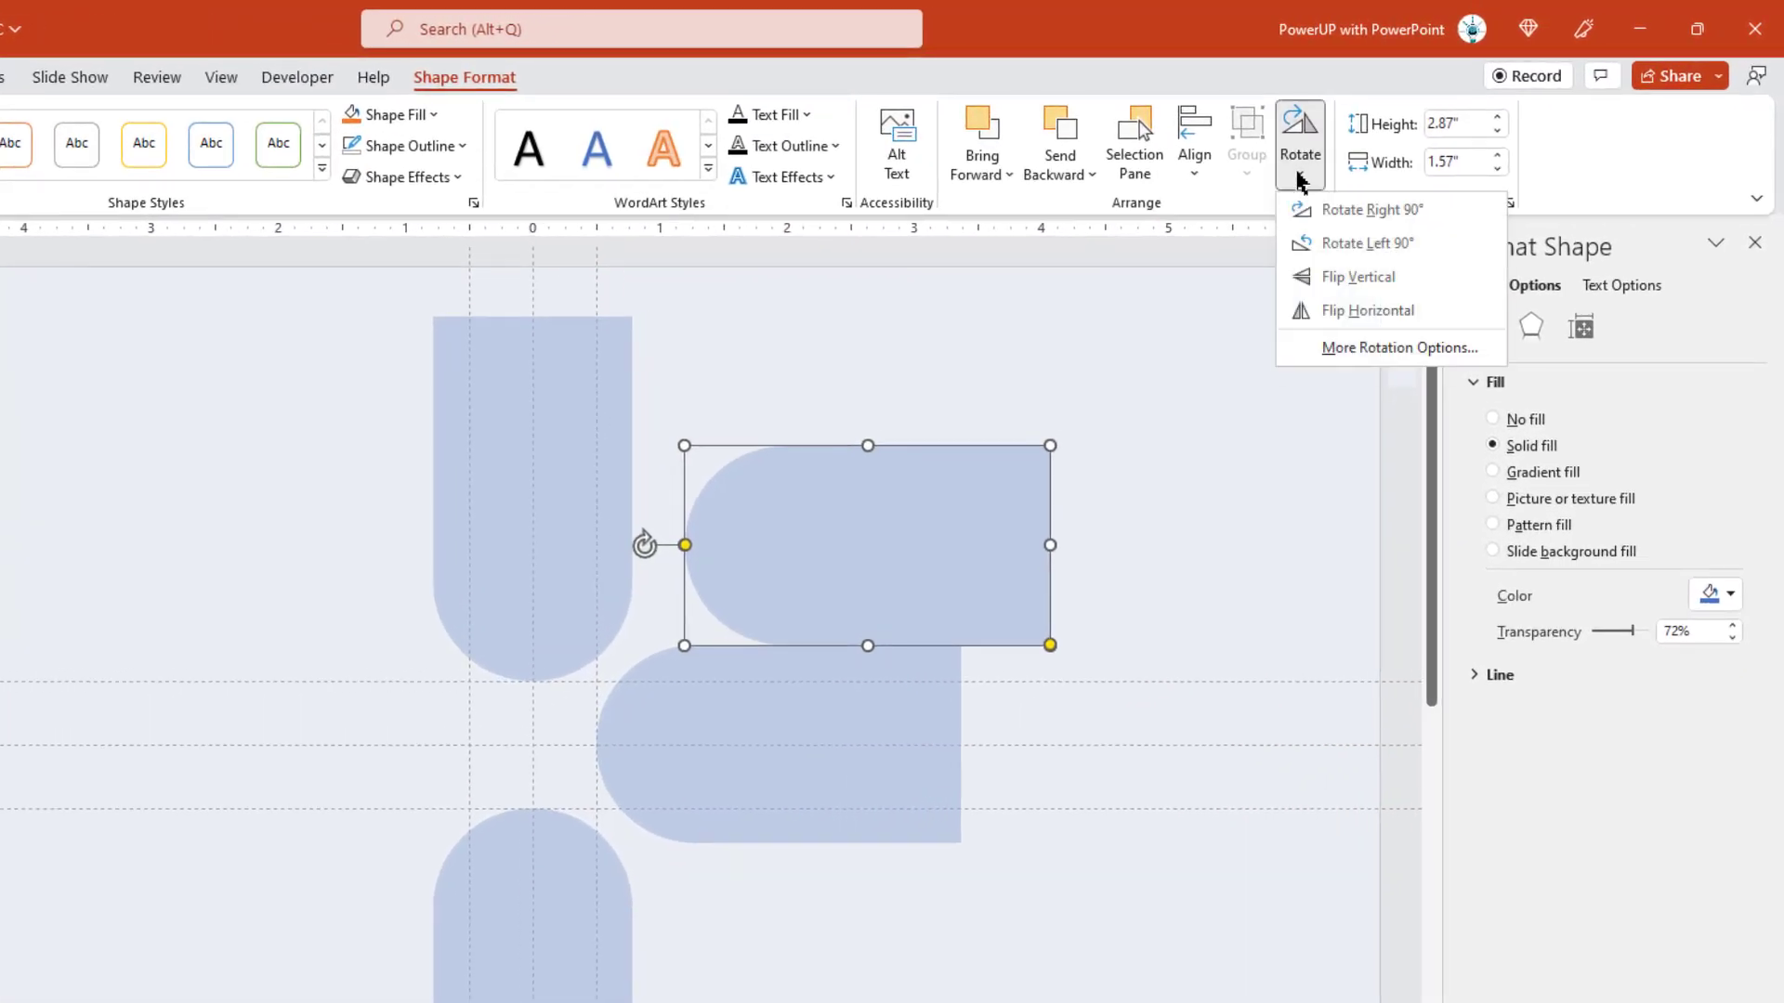
left_click(1328, 313)
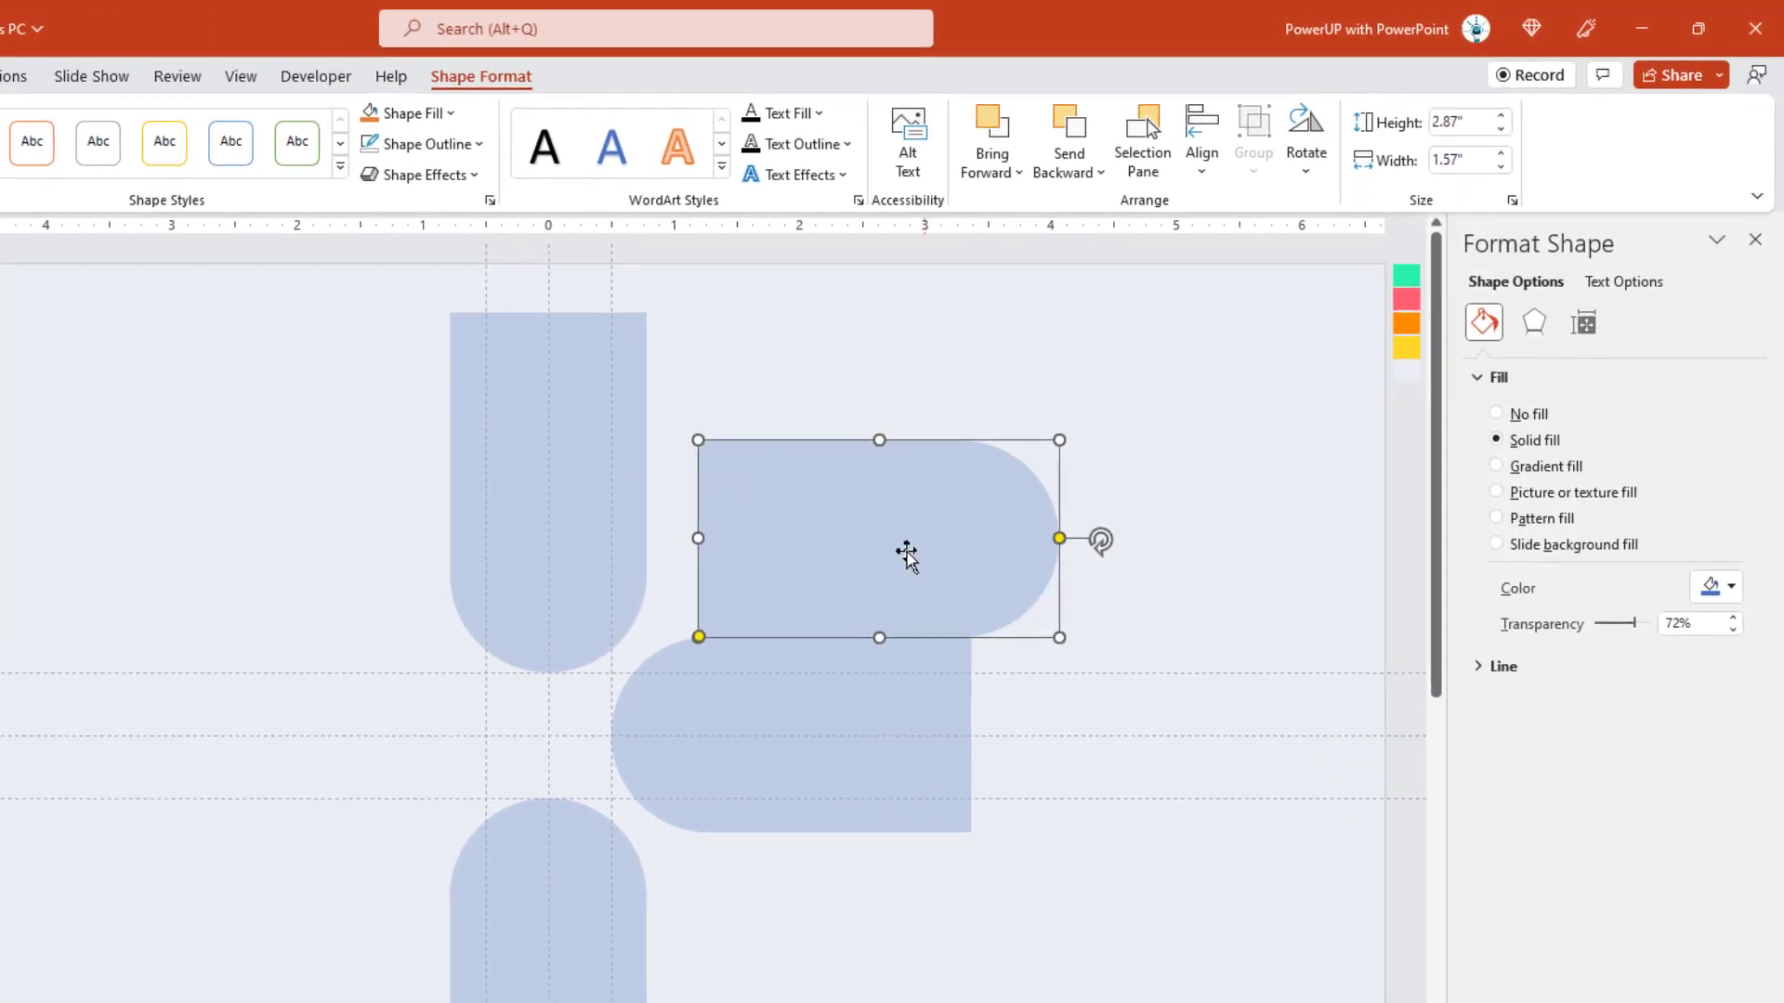
left_click_drag(906, 550, 316, 748)
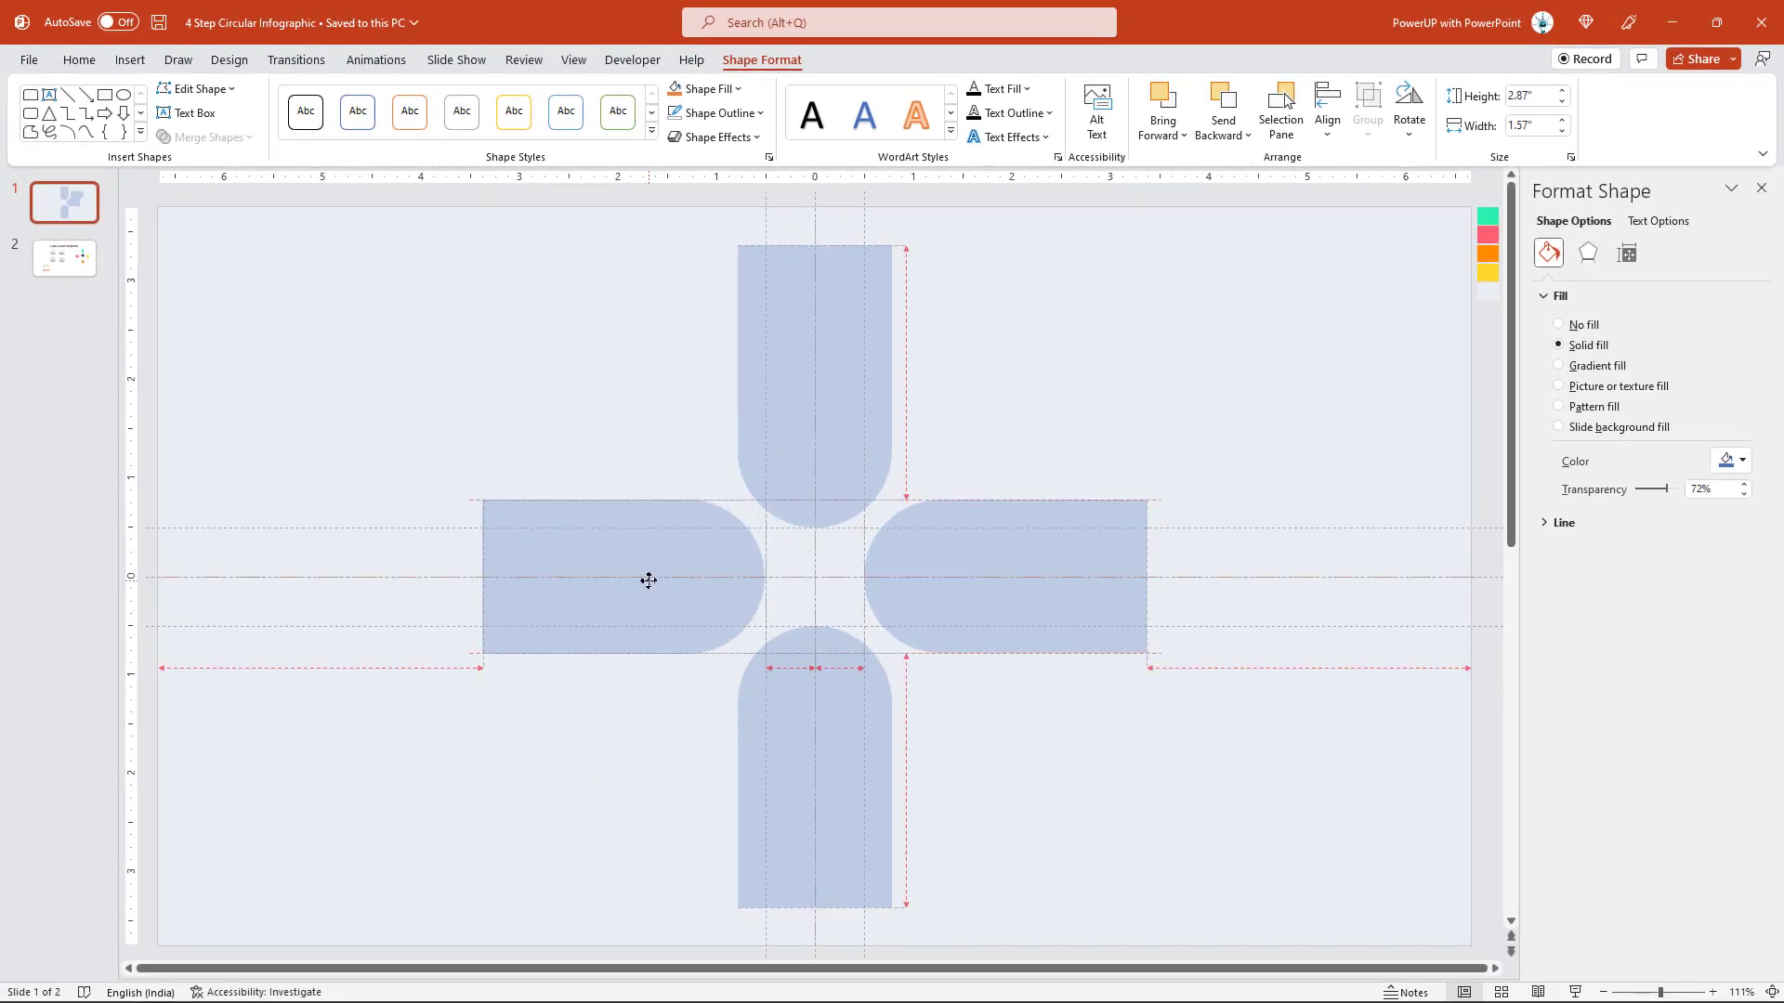
left_click(606, 431)
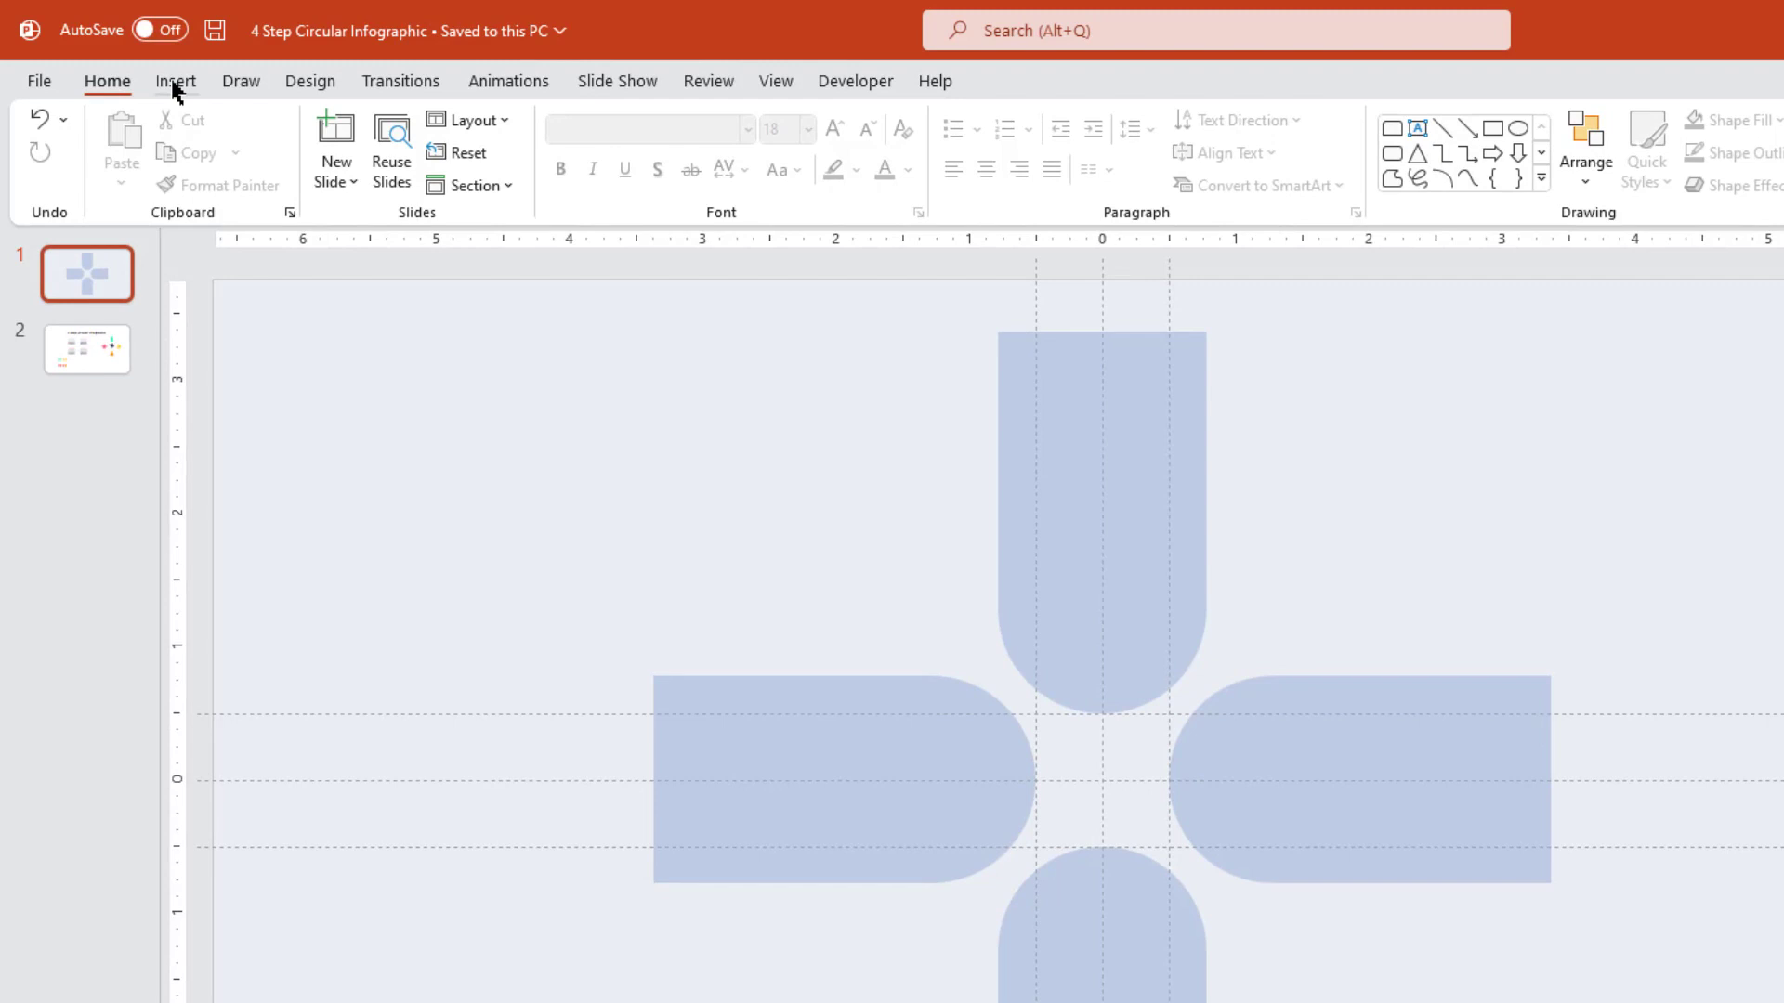
Step: Draw an outline-free 2.11-inch circle with 70% transparent dark red fill and copy it into each corner gap
left_click(130, 59)
left_click(482, 177)
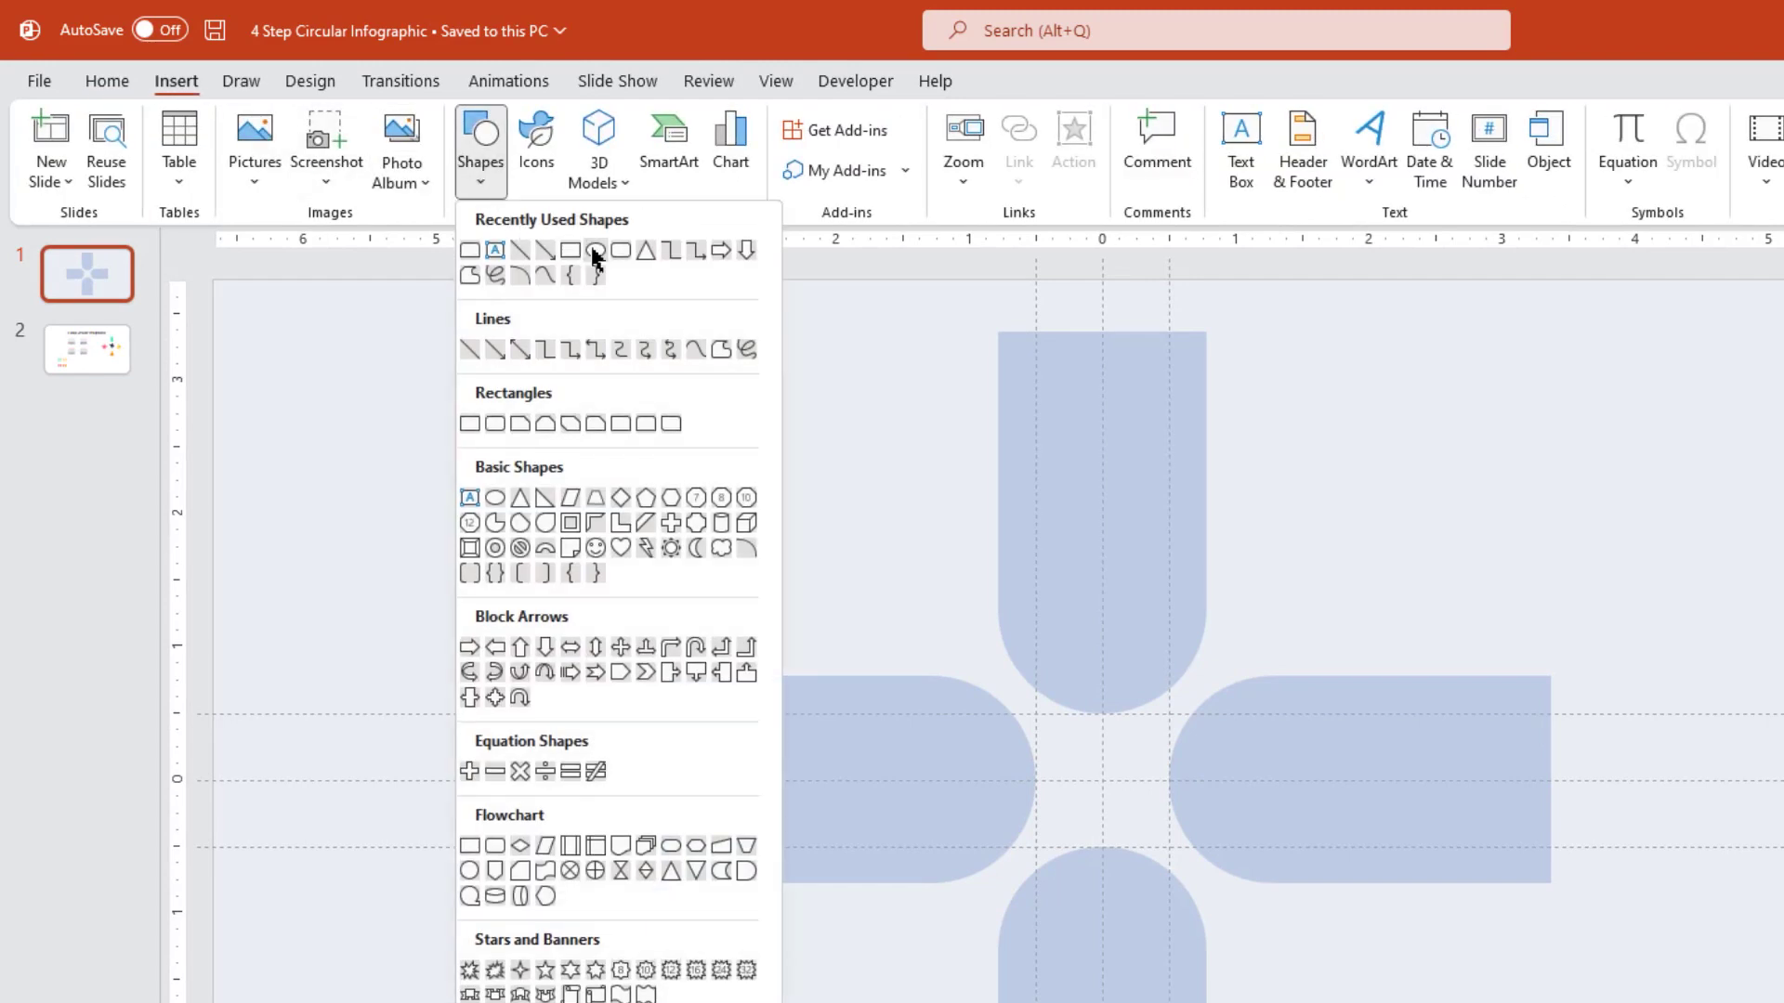
left_click(594, 253)
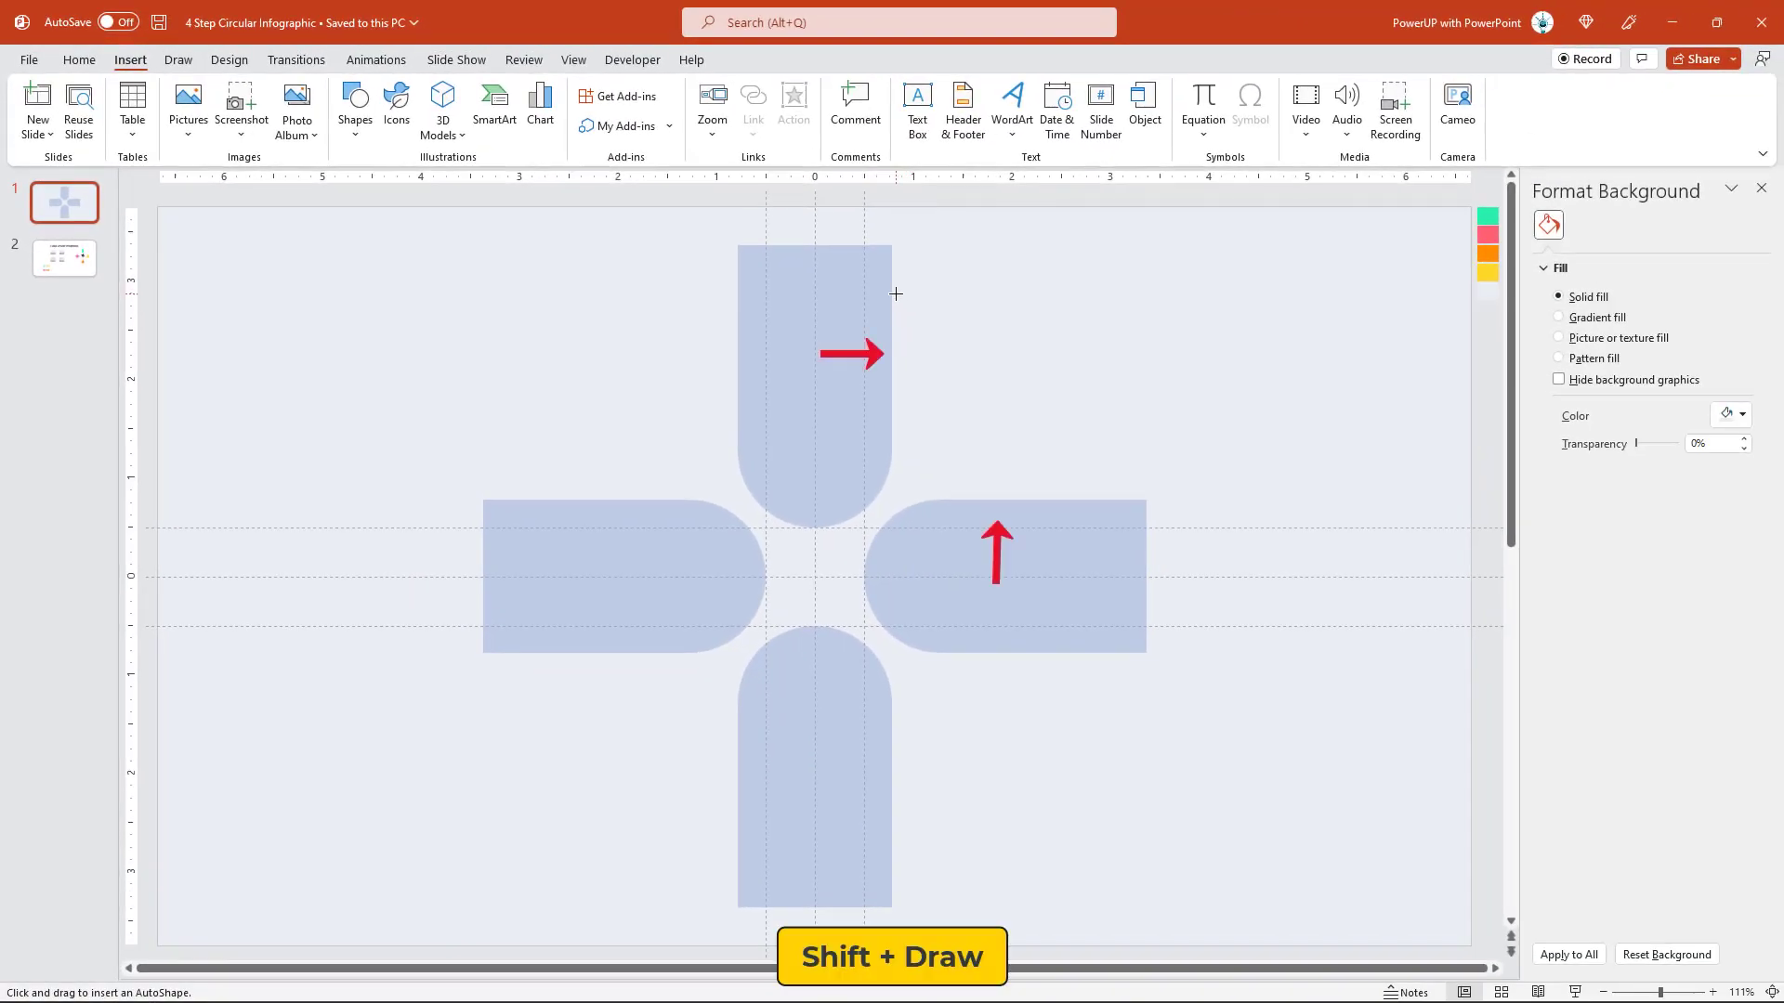
left_click_drag(896, 293, 1012, 500)
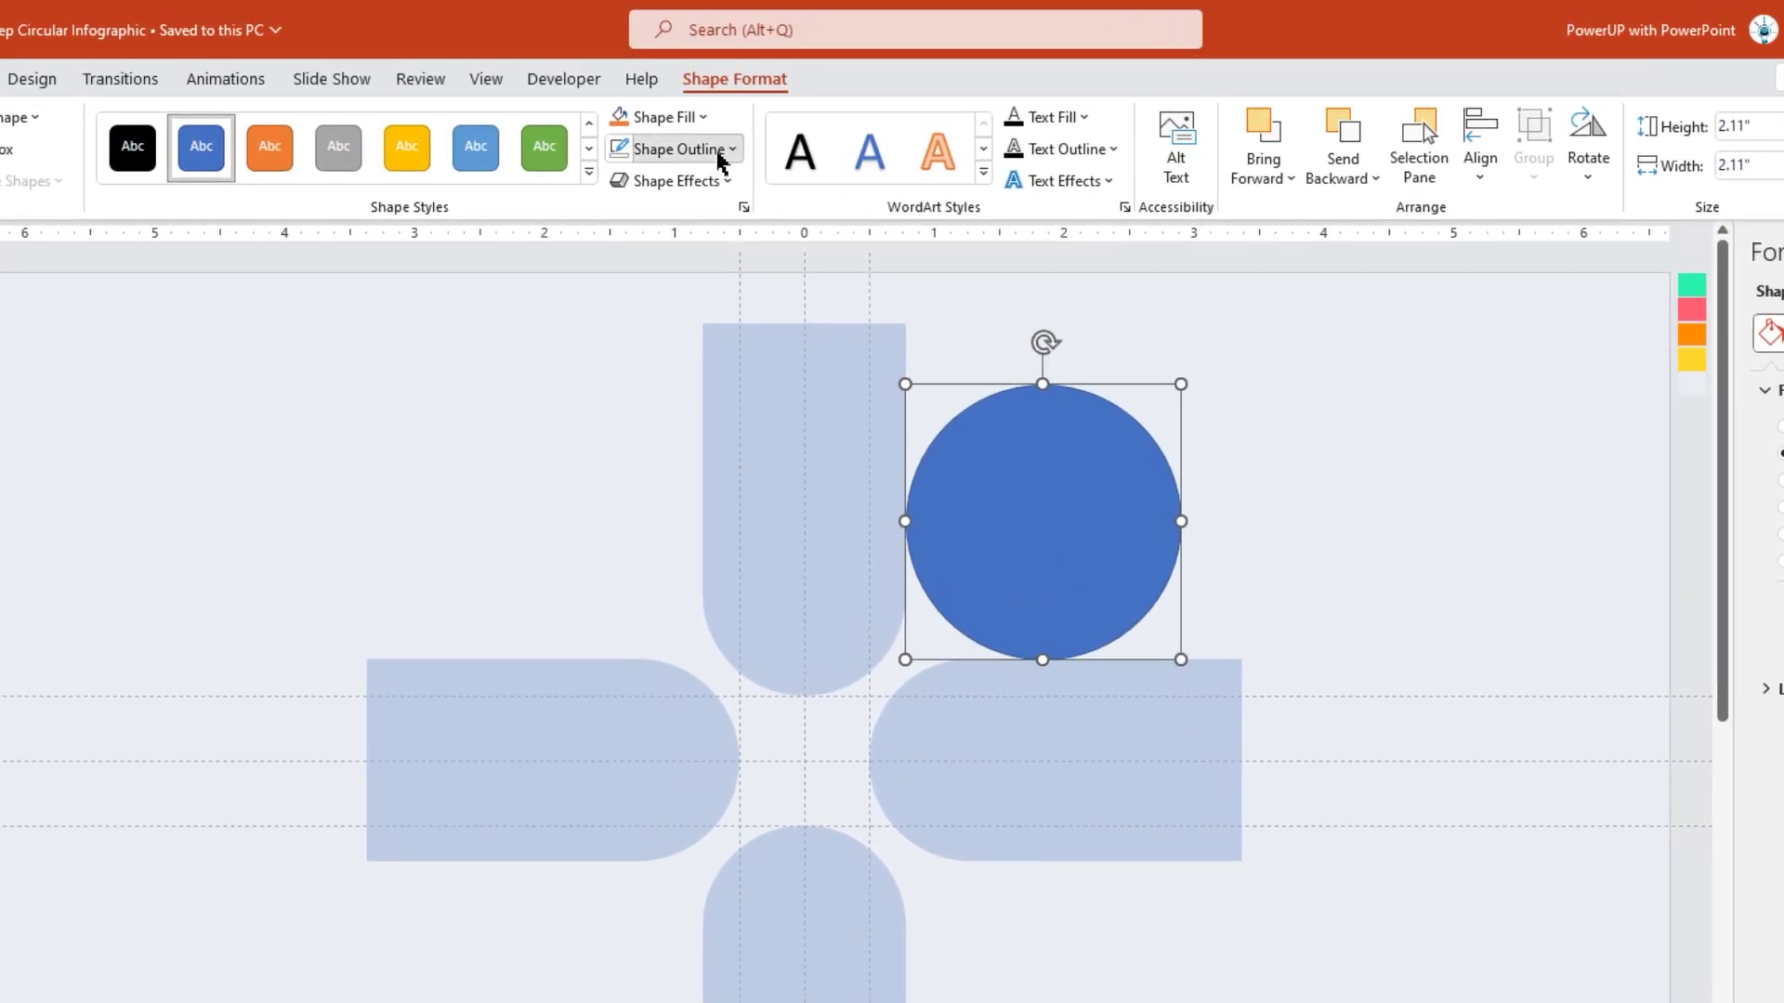
left_click(721, 113)
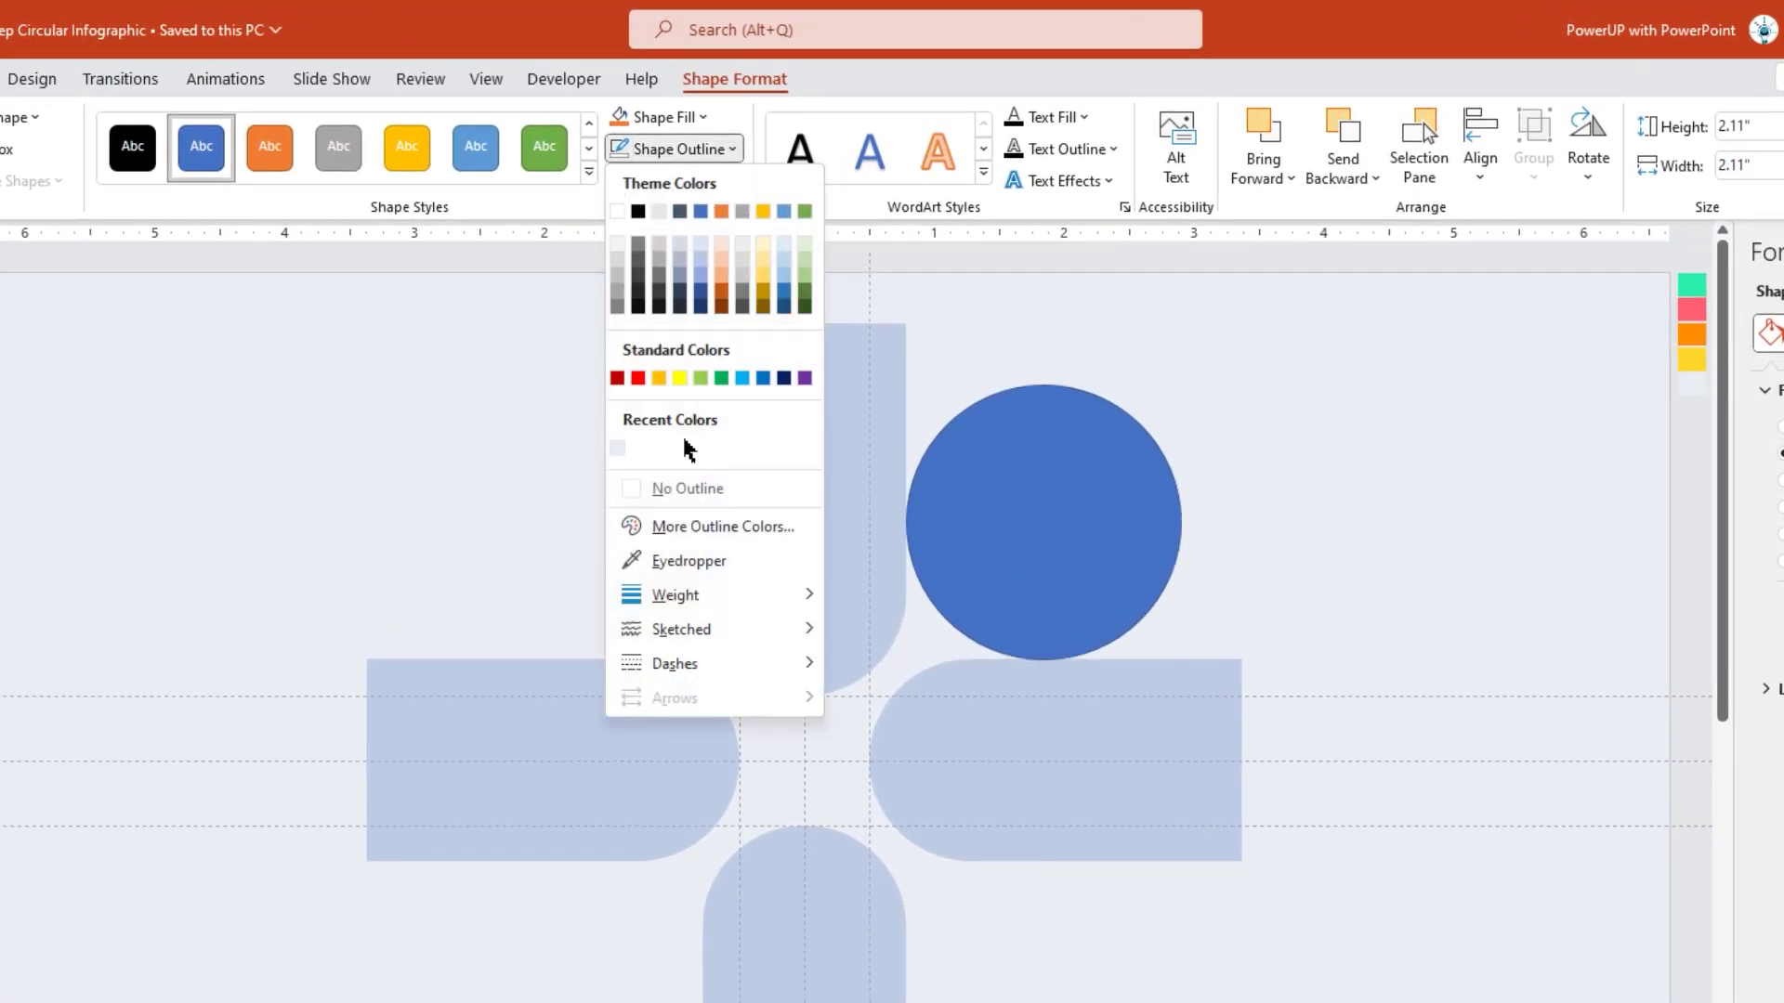
left_click(677, 489)
left_click(697, 117)
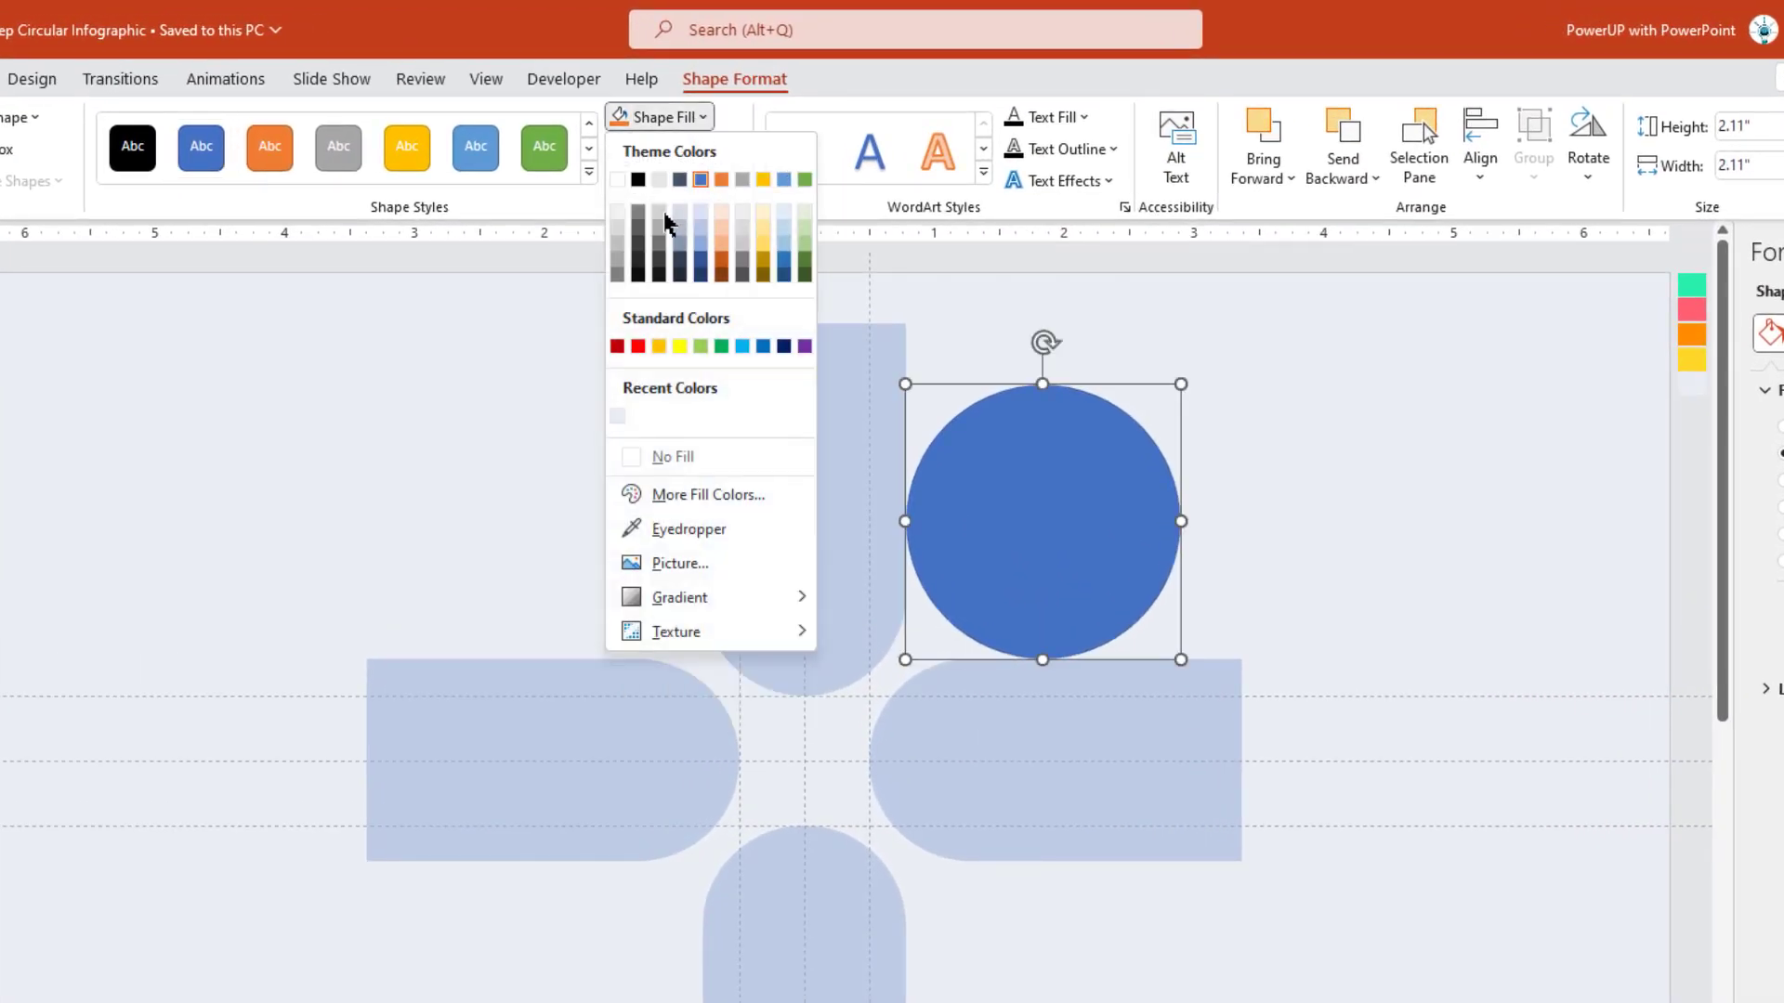
left_click(625, 348)
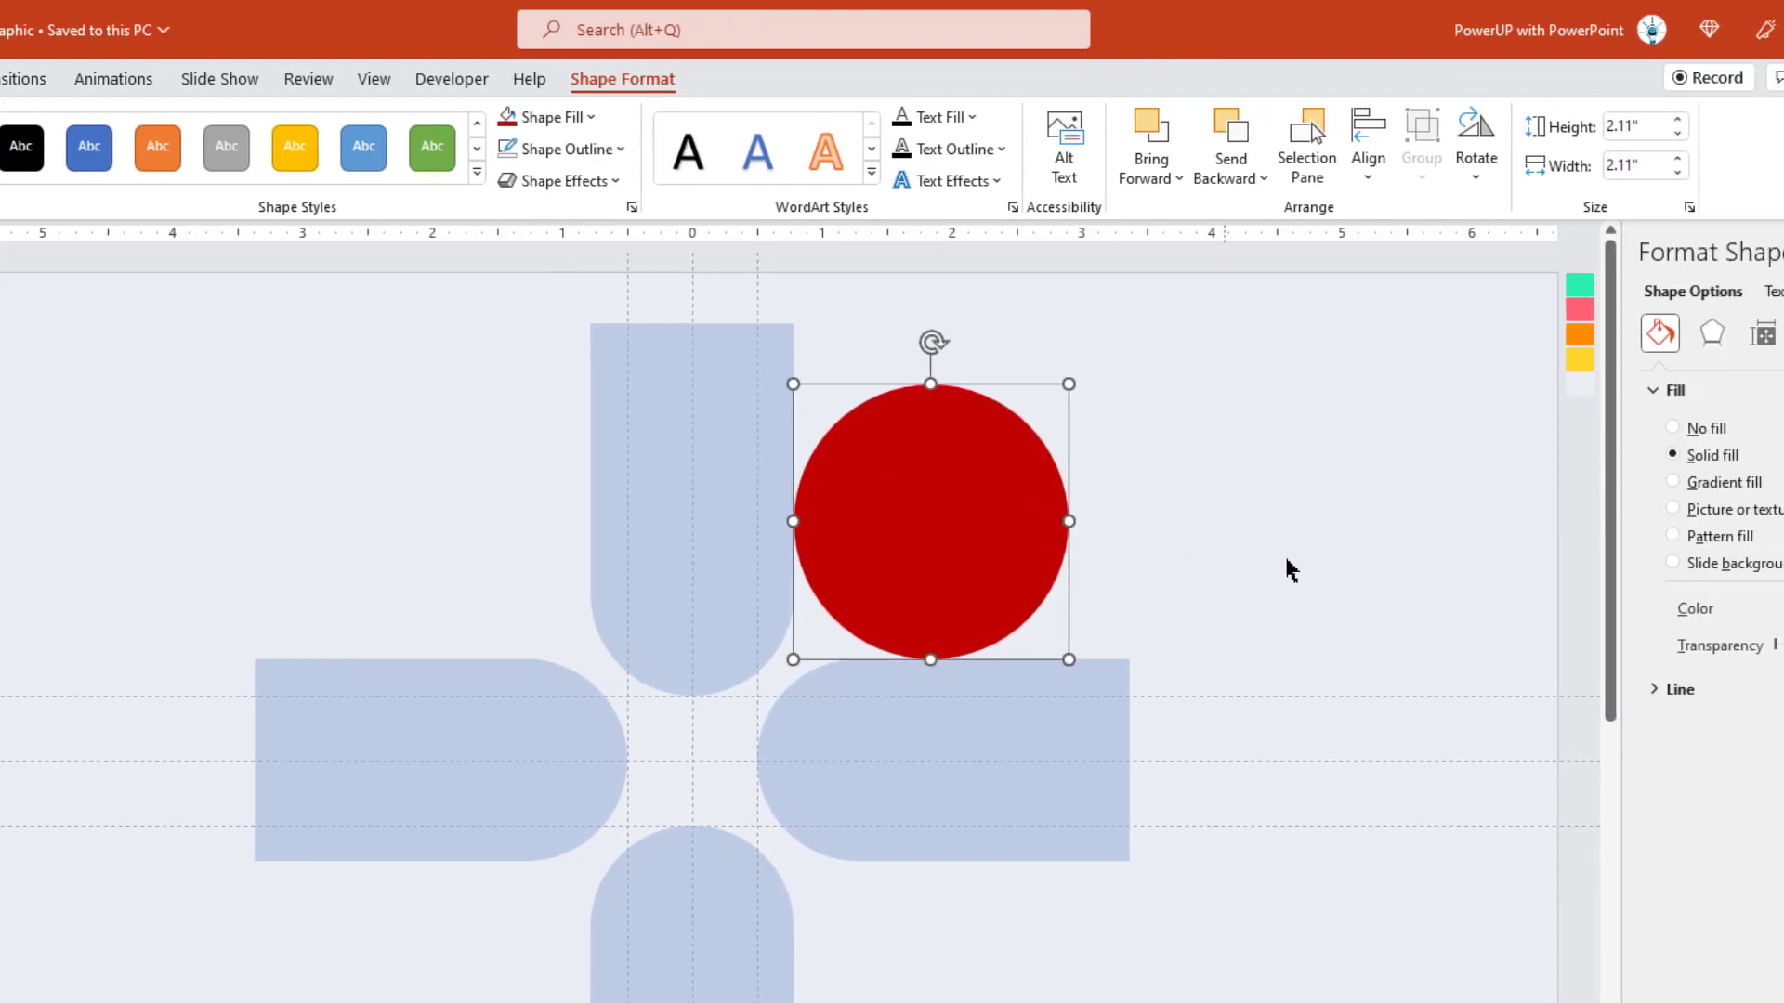
left_click_drag(1587, 647, 1625, 657)
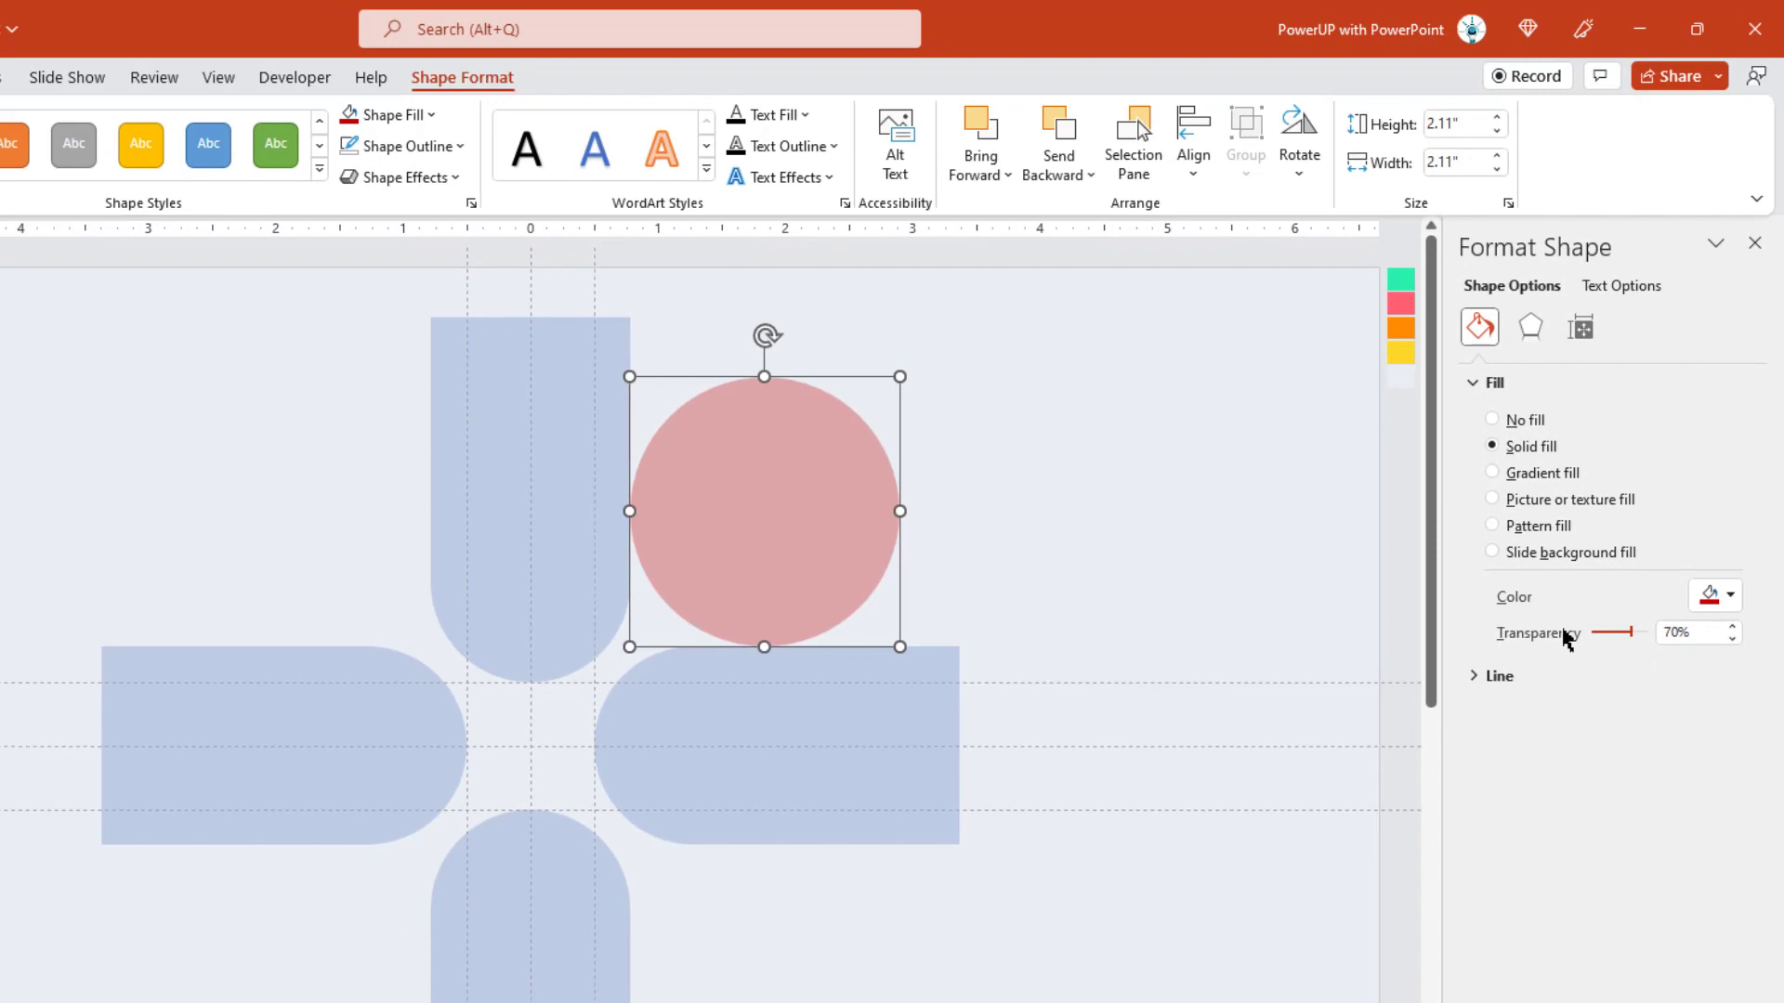
left_click_drag(959, 416, 650, 377)
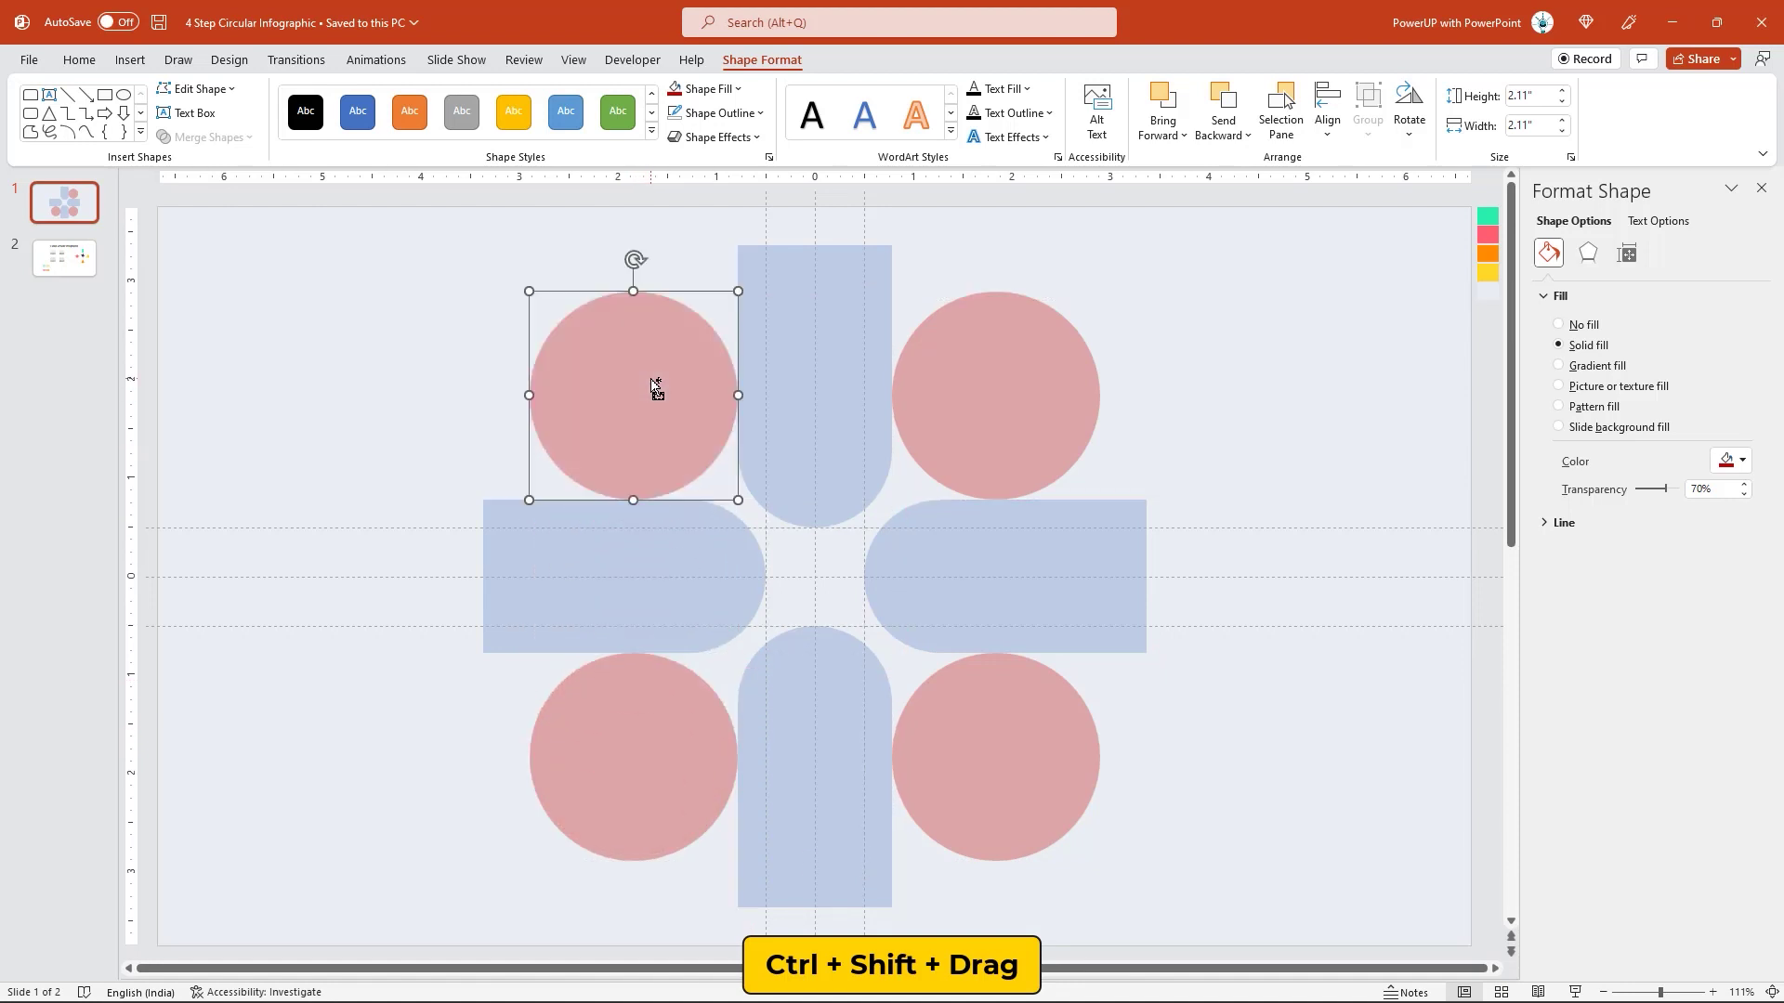
Step: Fragment all the overlapping circles and arches with Merge Shapes > Fragment
left_click(454, 299)
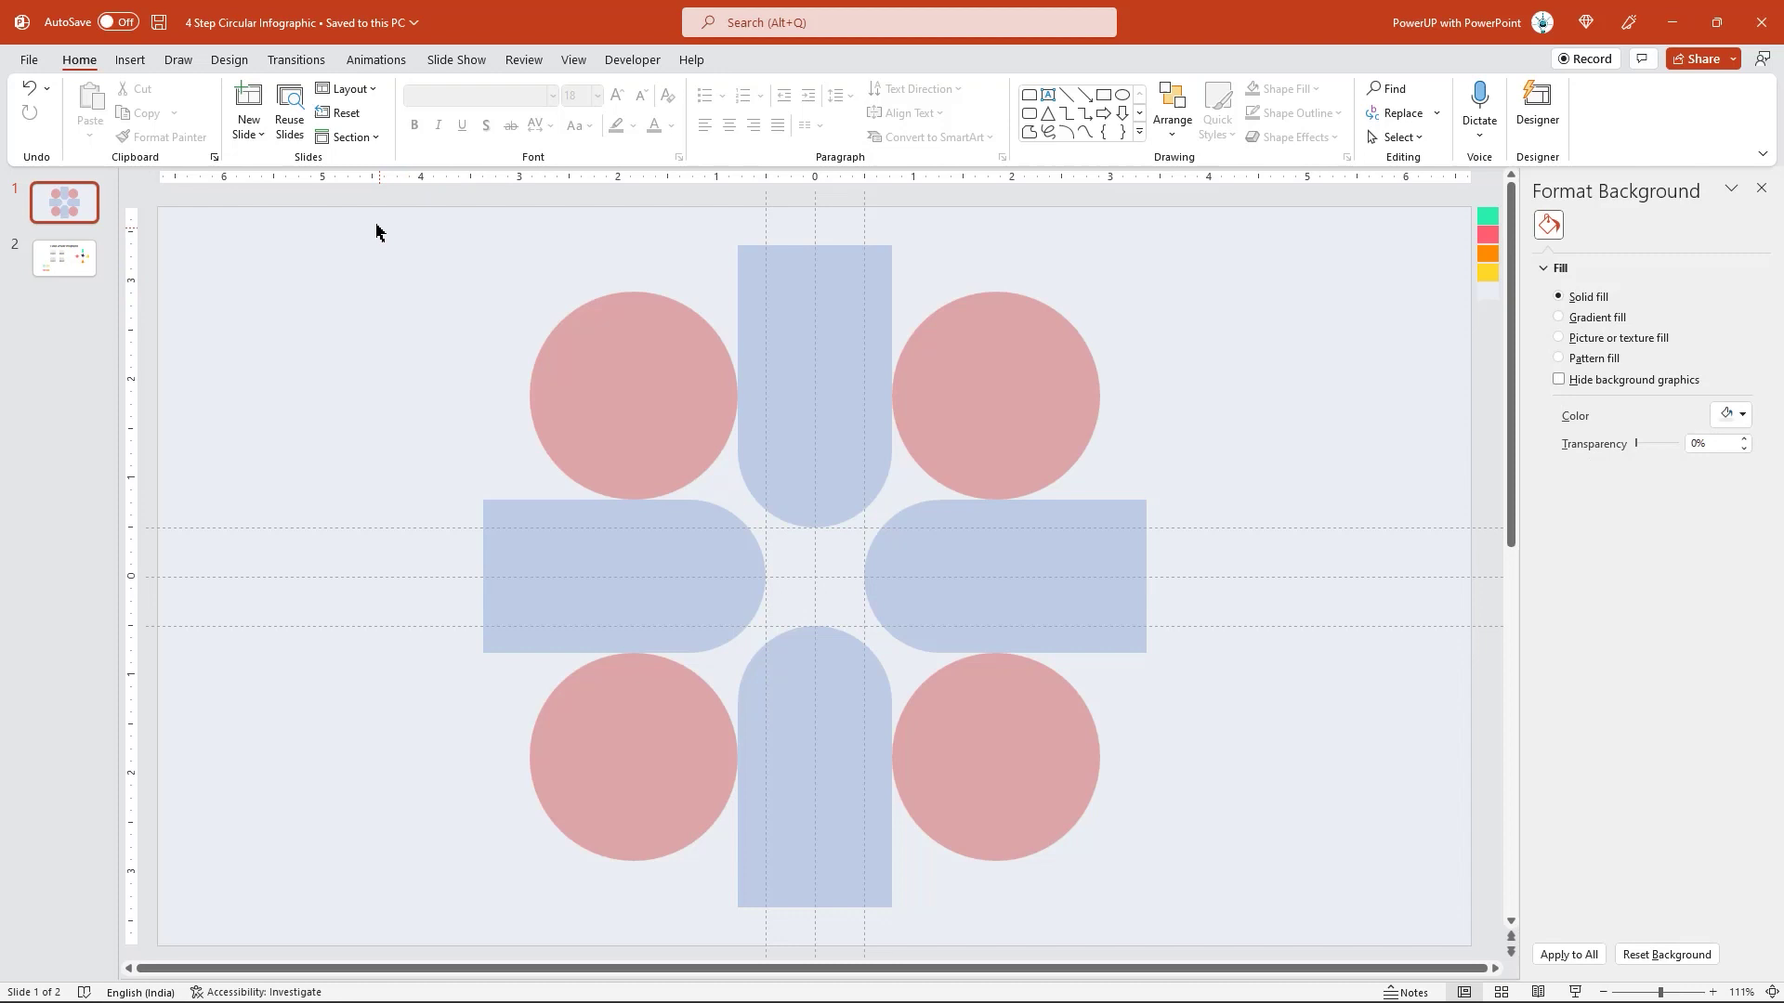
left_click_drag(363, 223, 1241, 935)
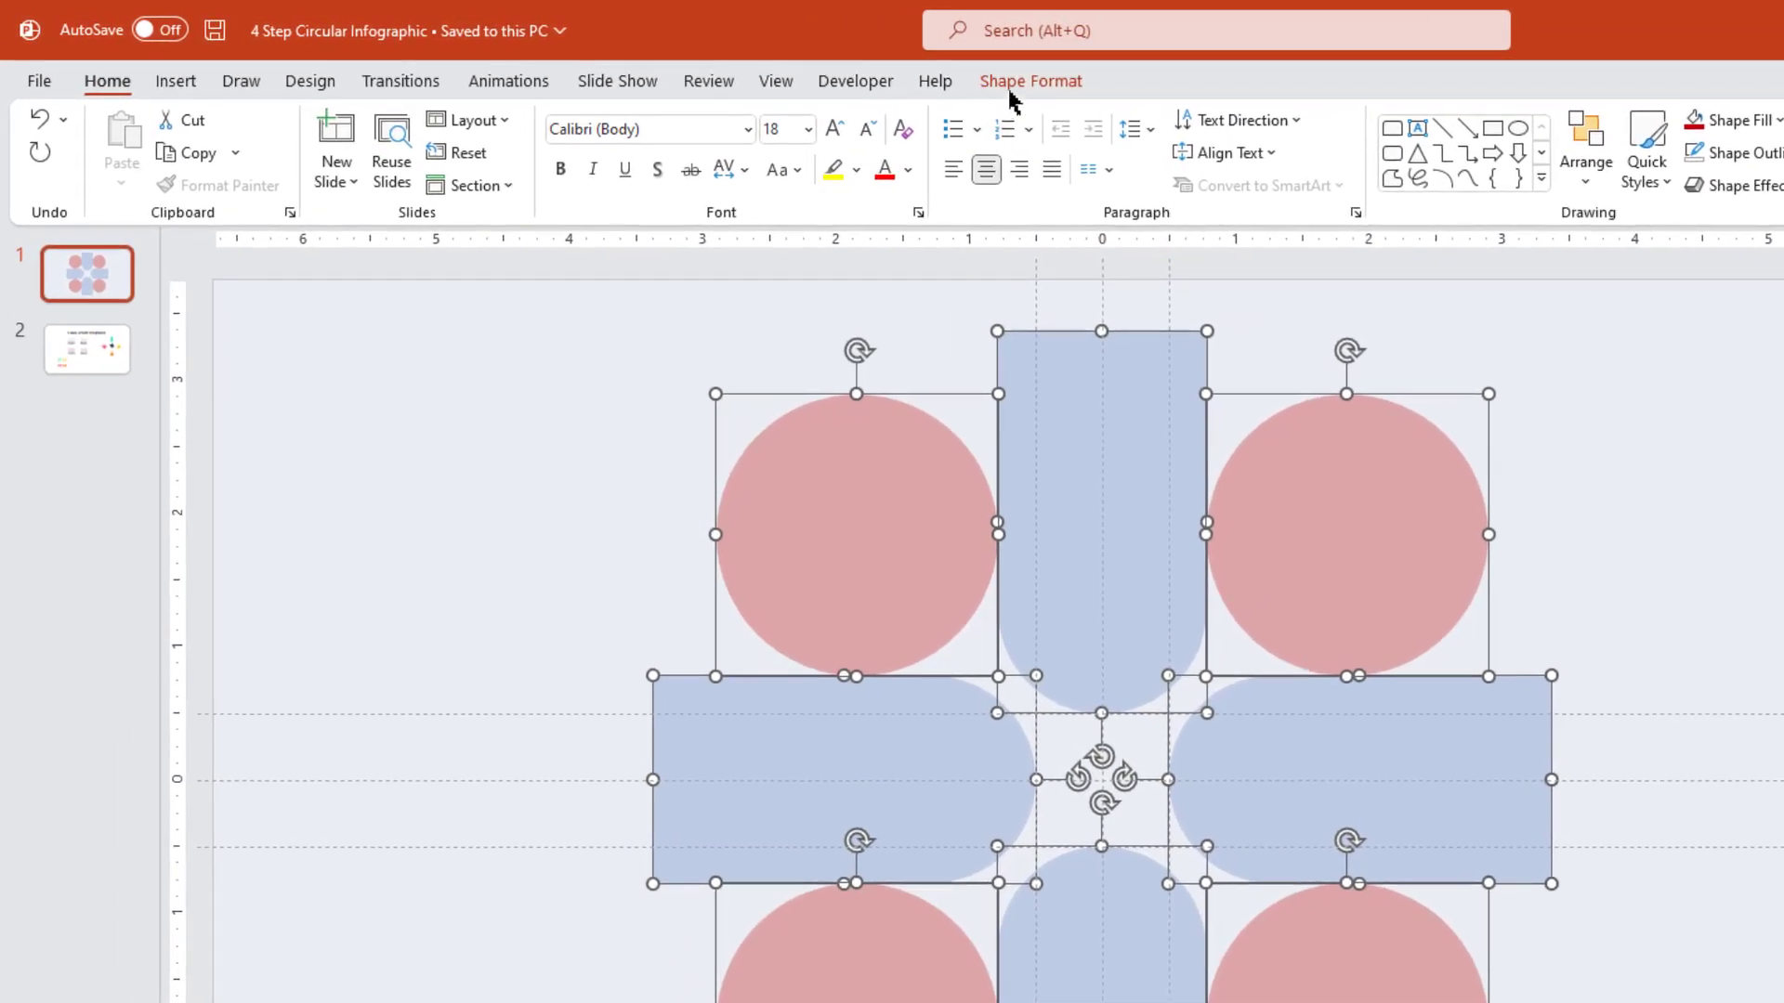
left_click(758, 60)
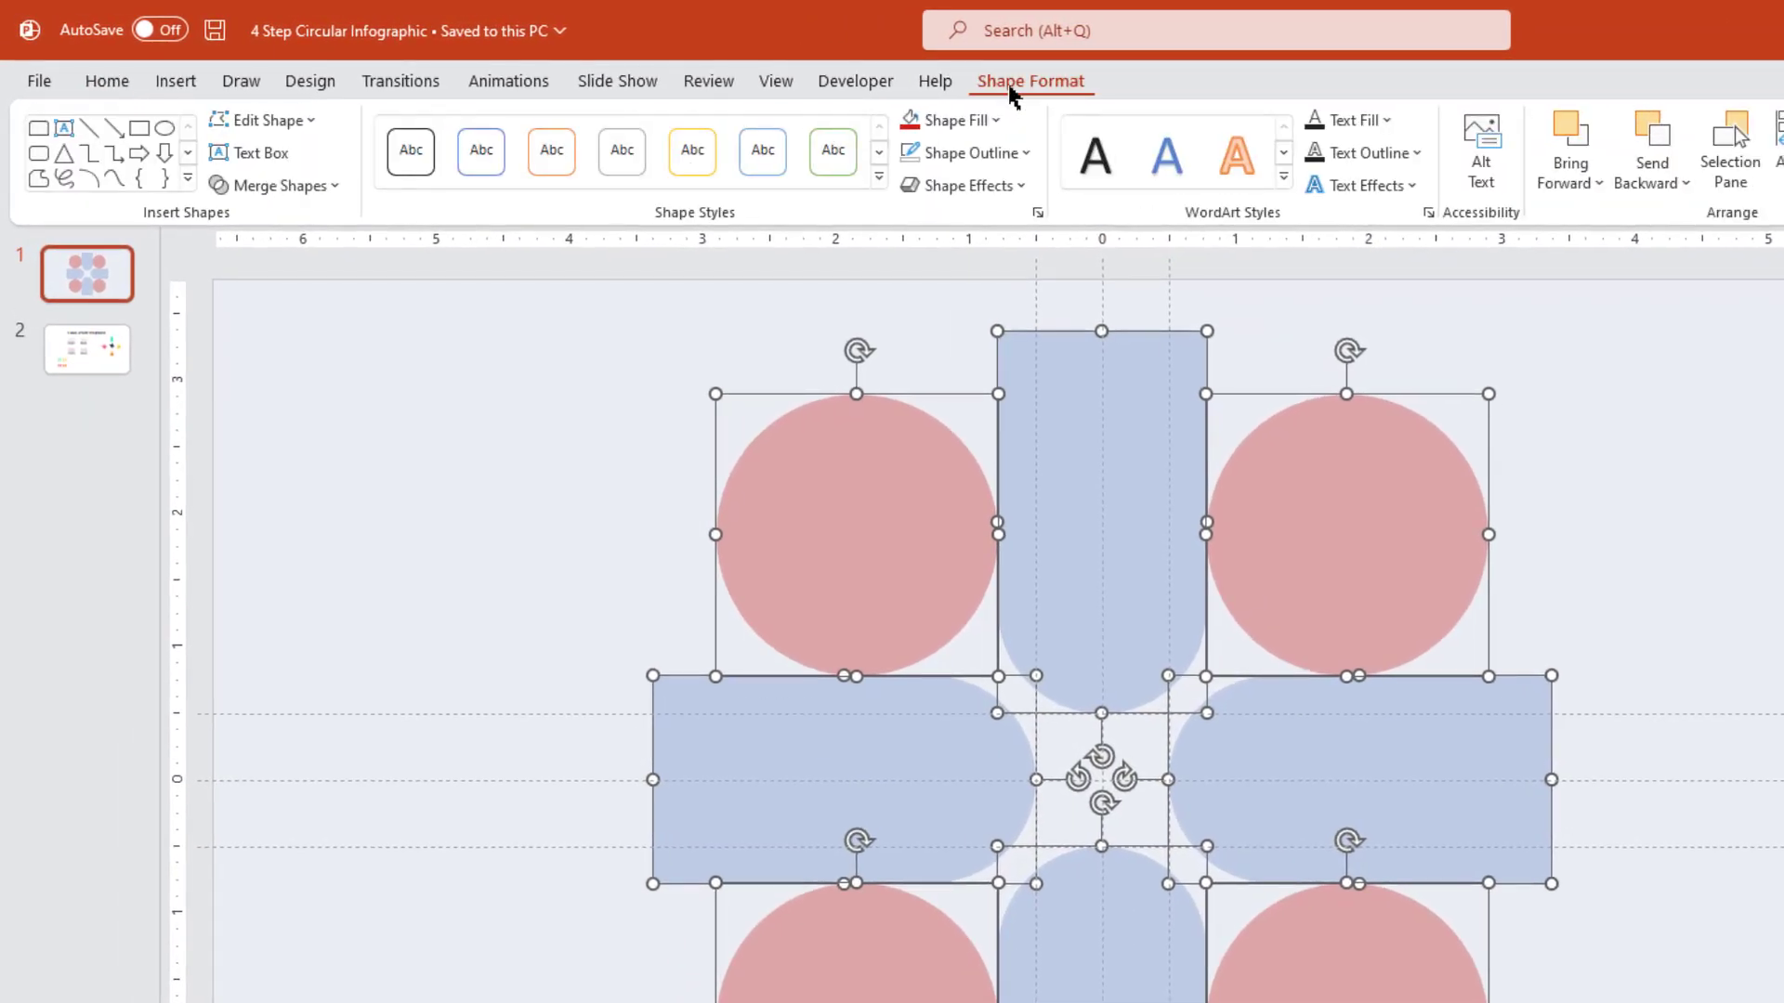
left_click(336, 185)
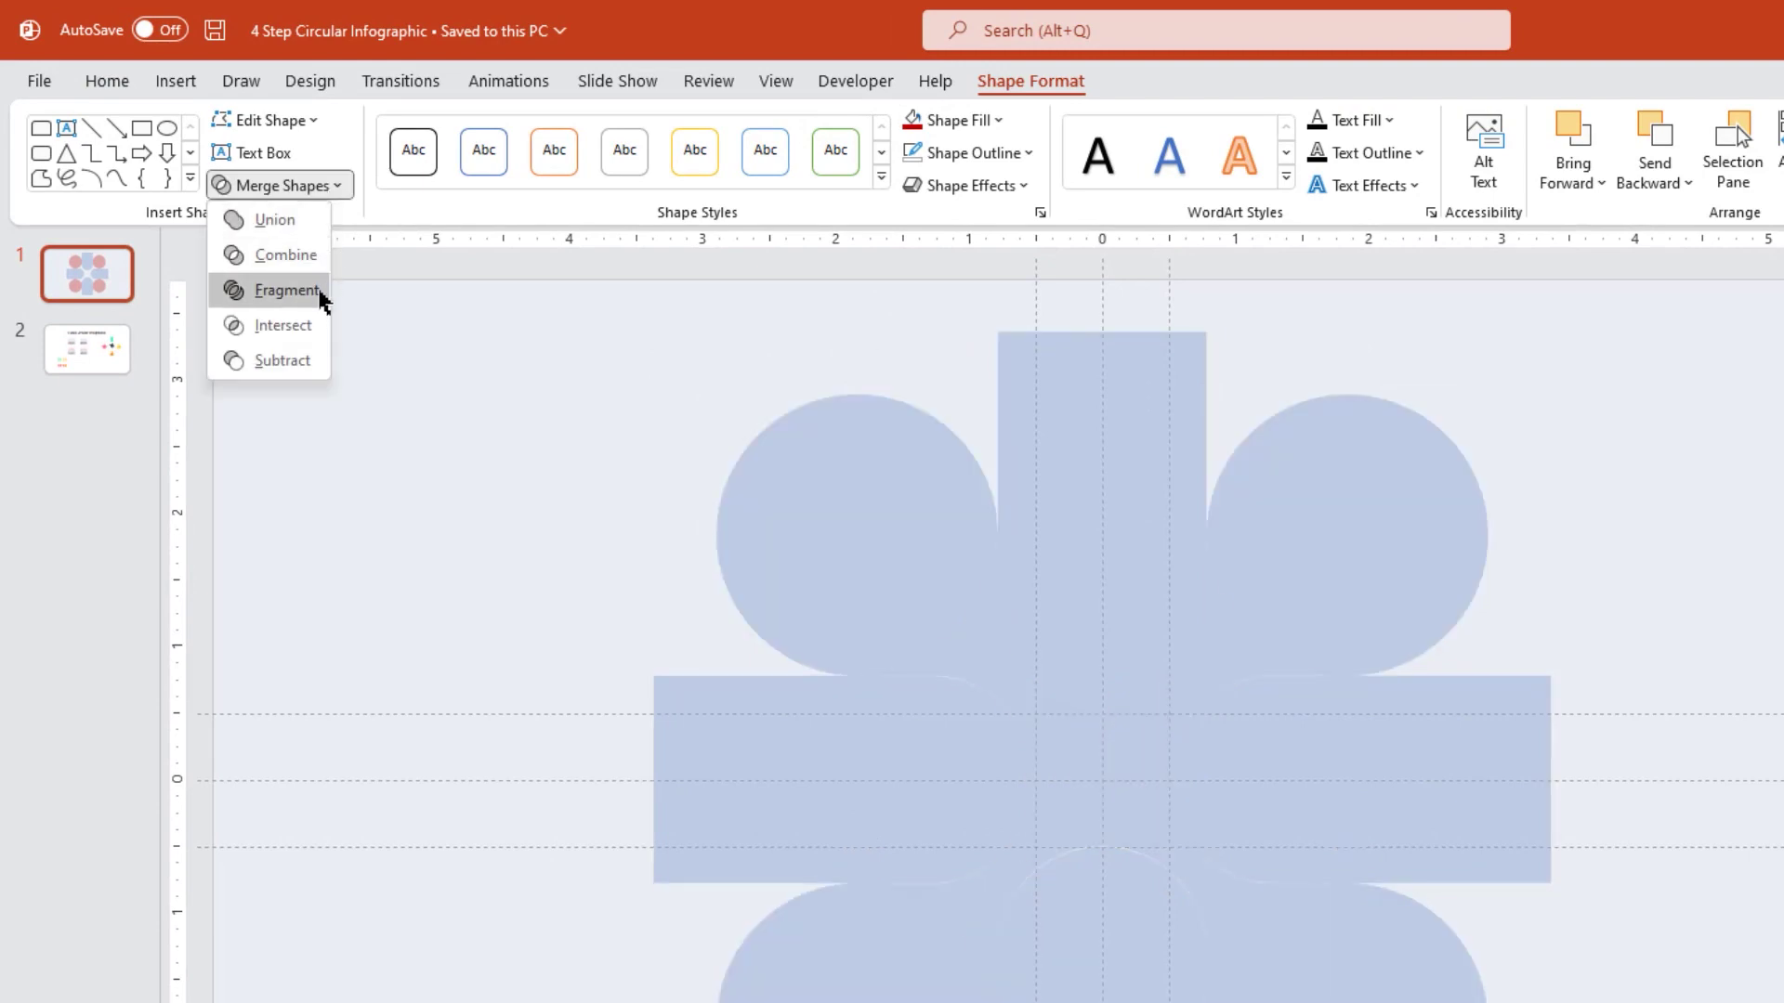
left_click(321, 294)
left_click(551, 534)
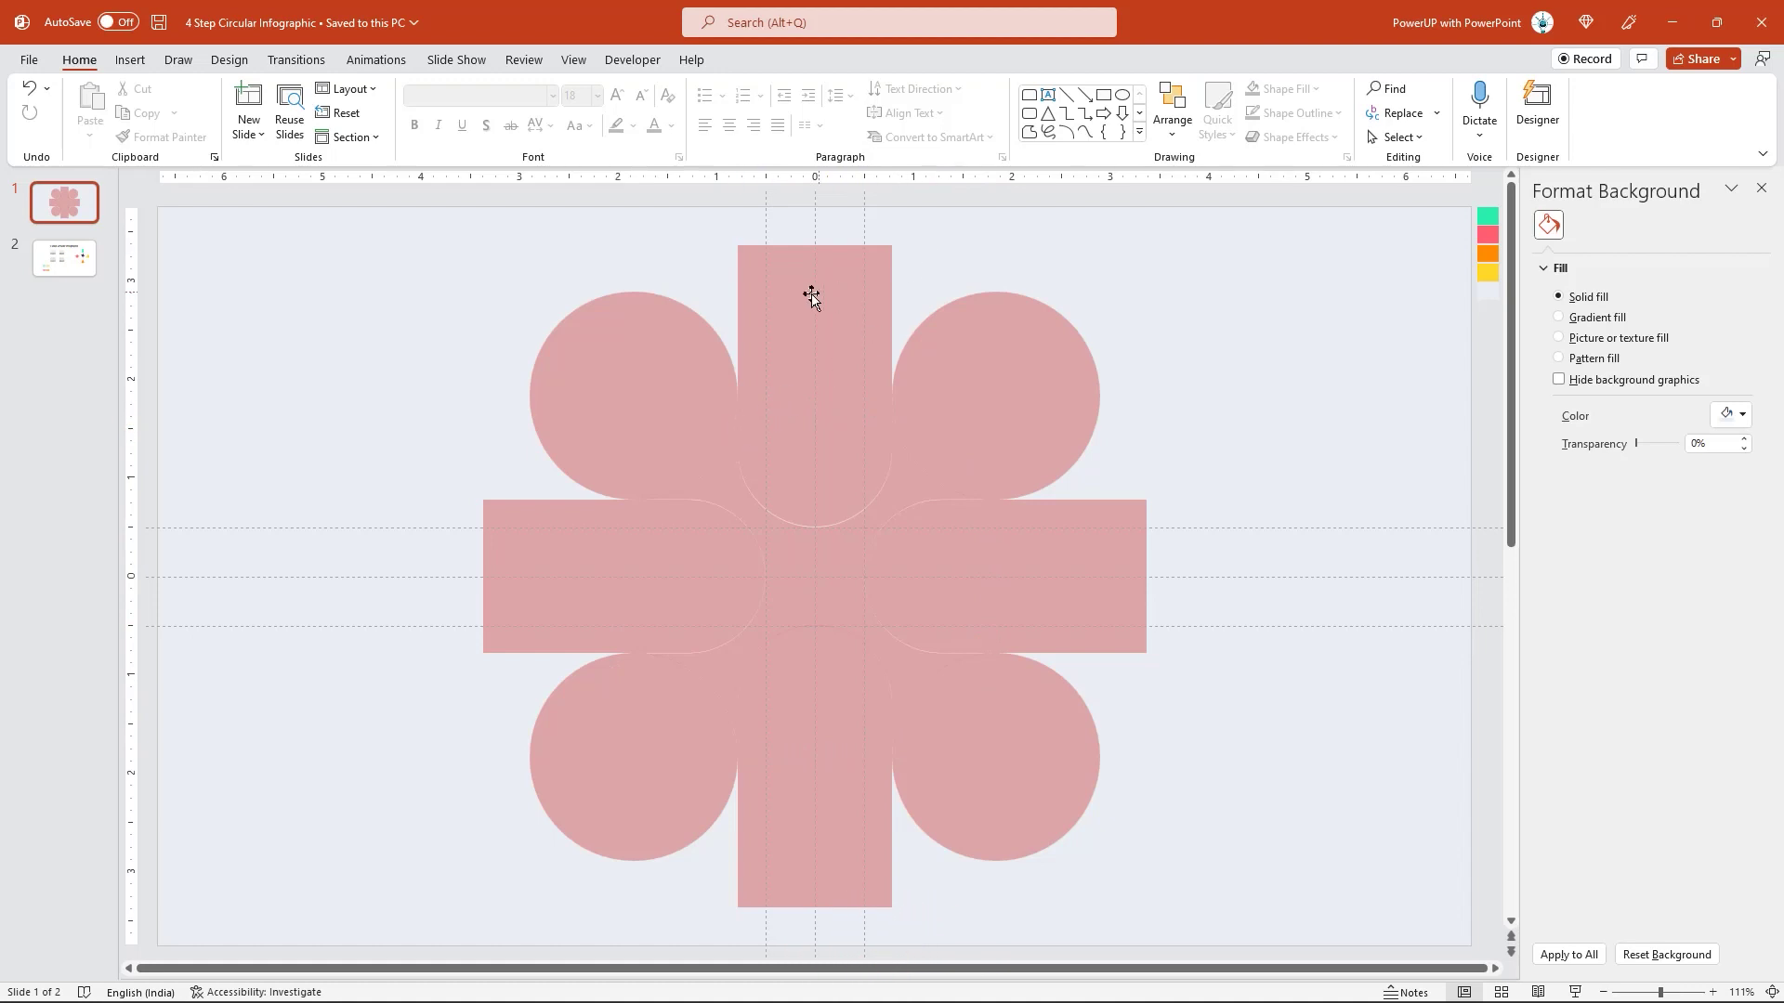
Step: Gather the four arm fragments off to the left and delete them
left_click_drag(811, 295, 338, 368)
left_click_drag(588, 542, 308, 465)
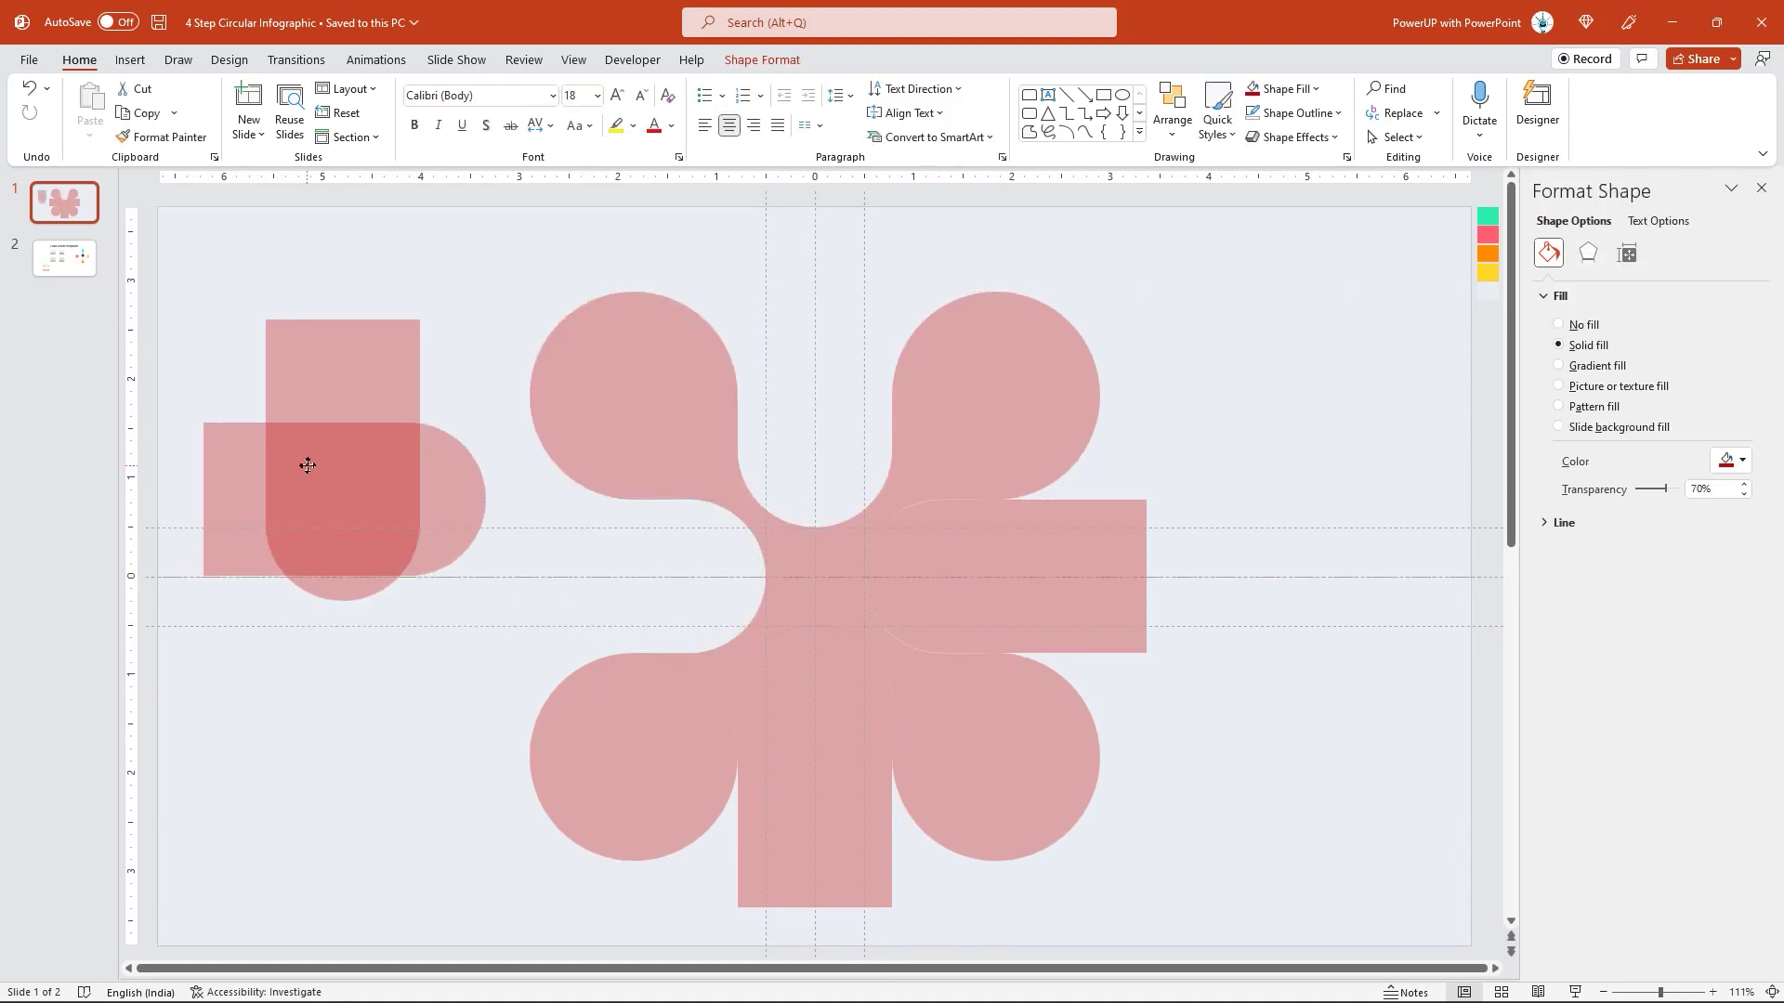
left_click_drag(804, 850, 330, 537)
left_click_drag(1030, 574, 533, 681)
left_click(168, 265)
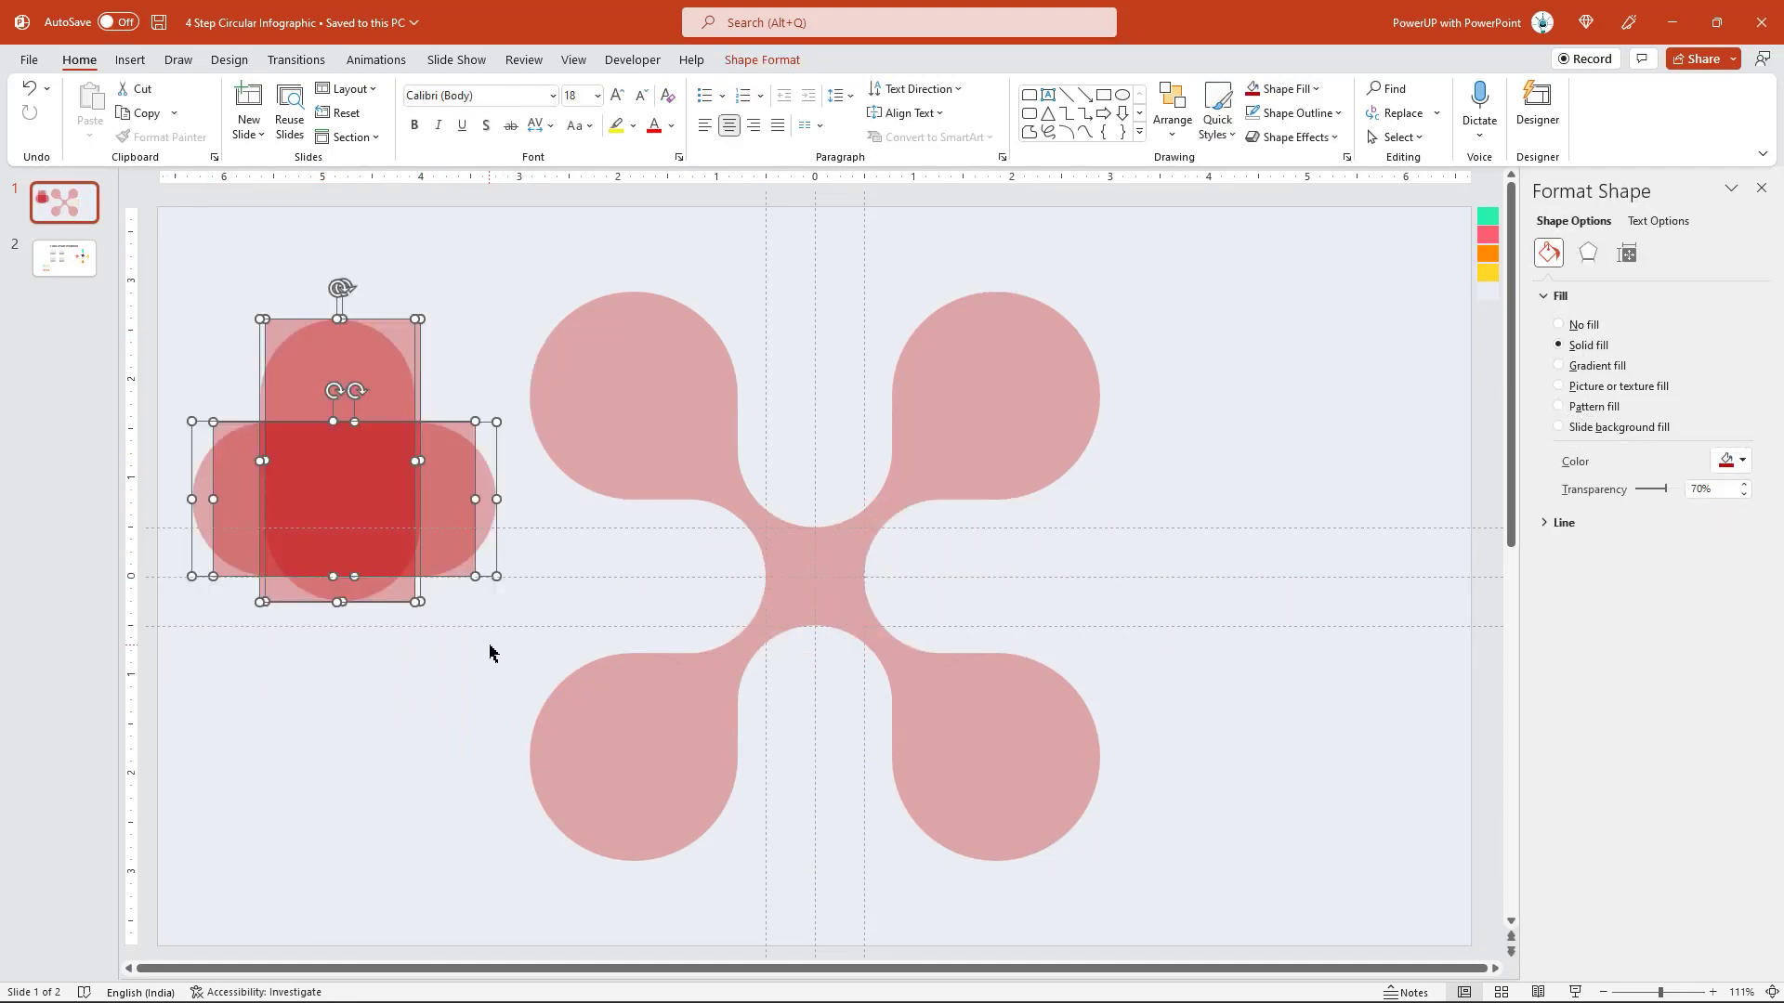
key("Delete")
Step: Union the four circles and the centre piece into one flower shape
left_click_drag(424, 234, 1193, 931)
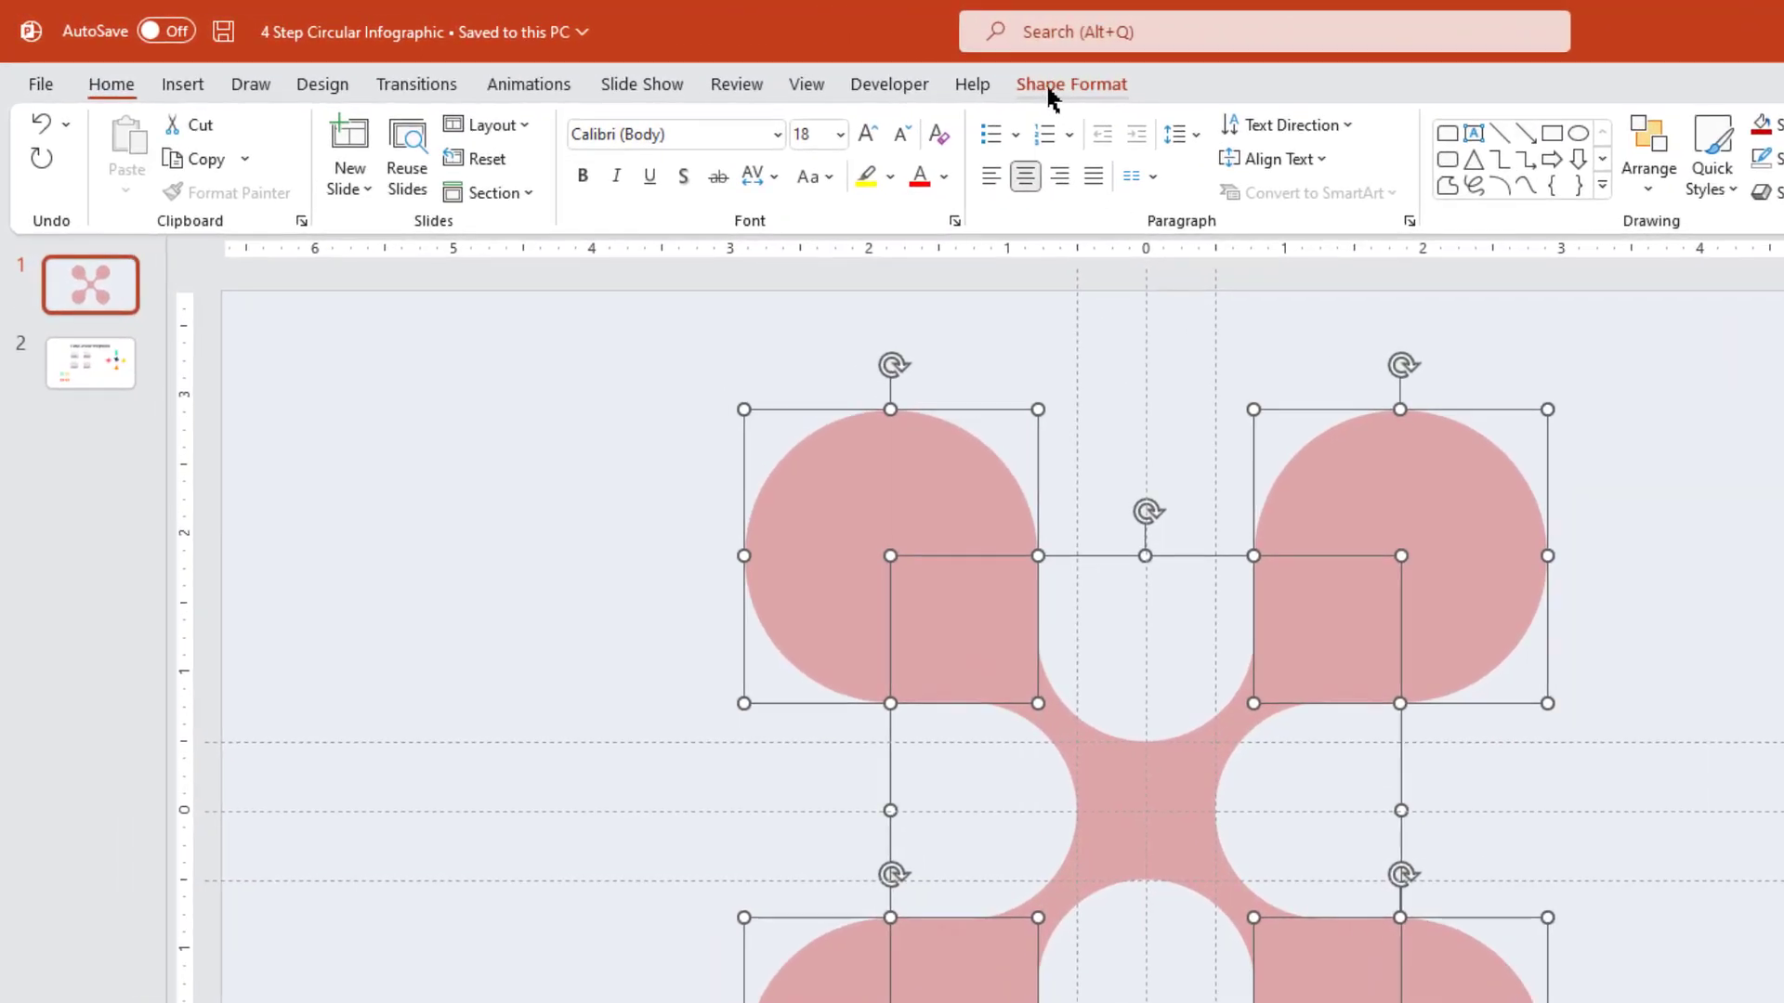
left_click(760, 59)
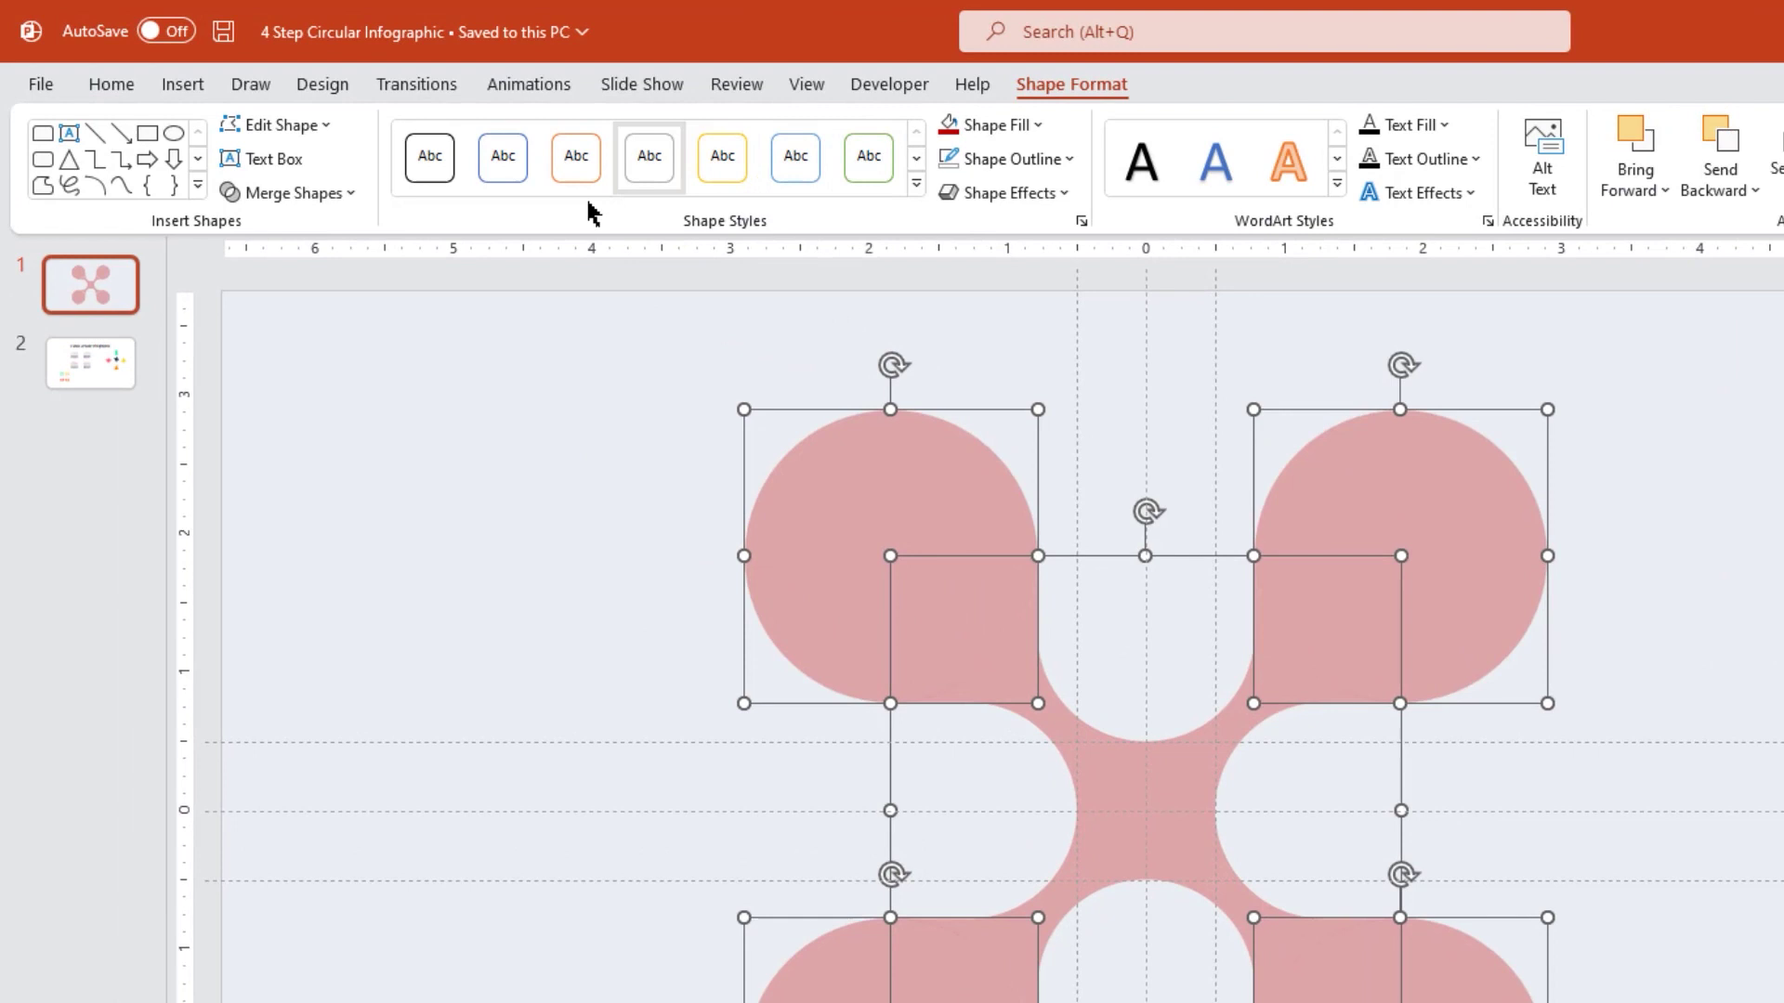
left_click(332, 203)
left_click(310, 227)
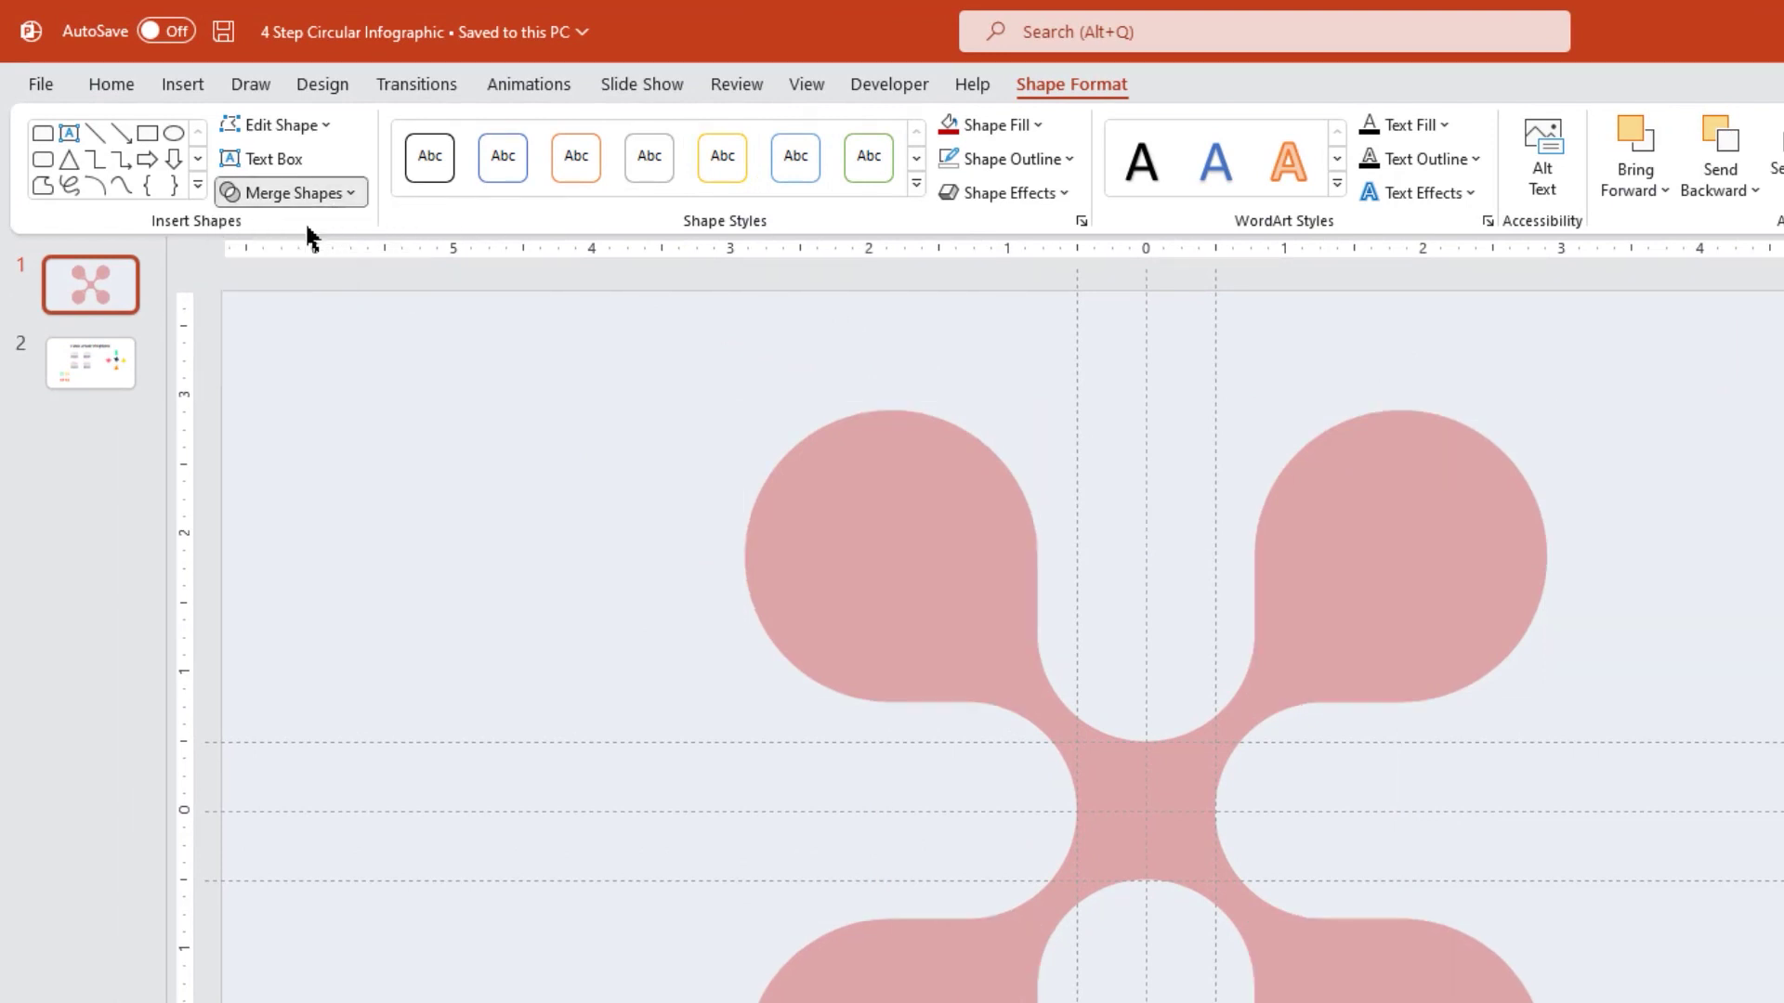
Step: Give the flower a dark grey 3 pt outline and No Fill
left_click(1020, 159)
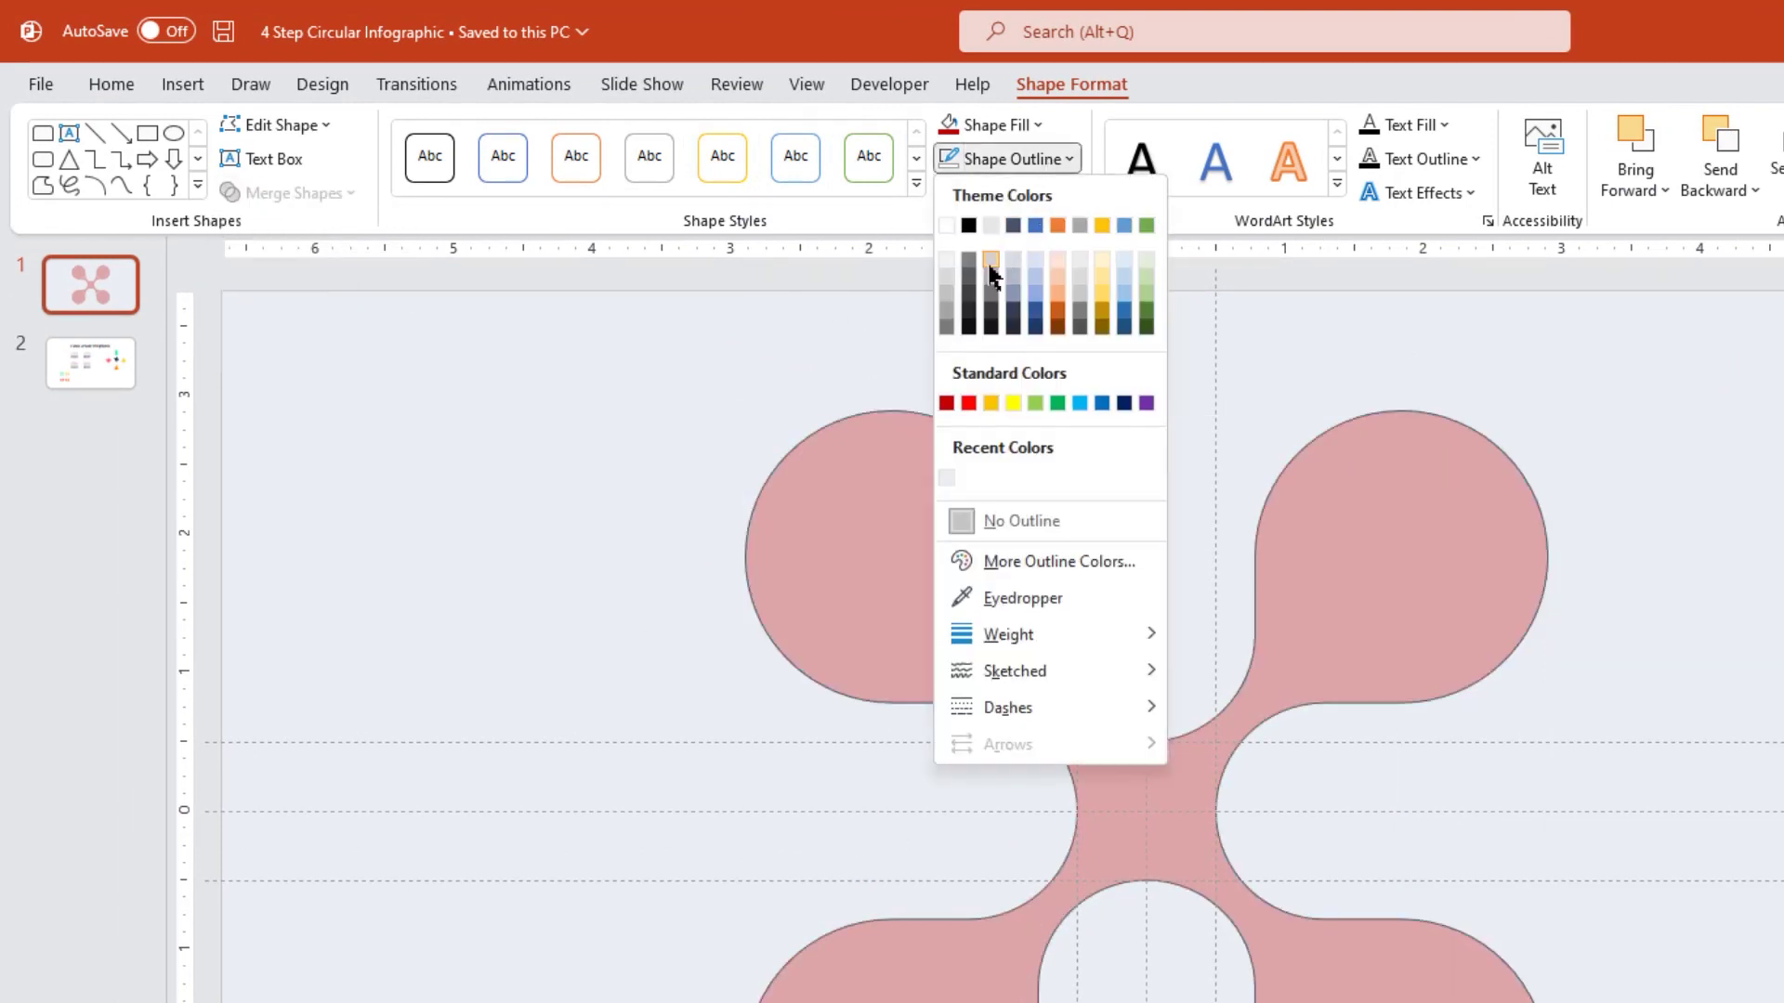
left_click(969, 314)
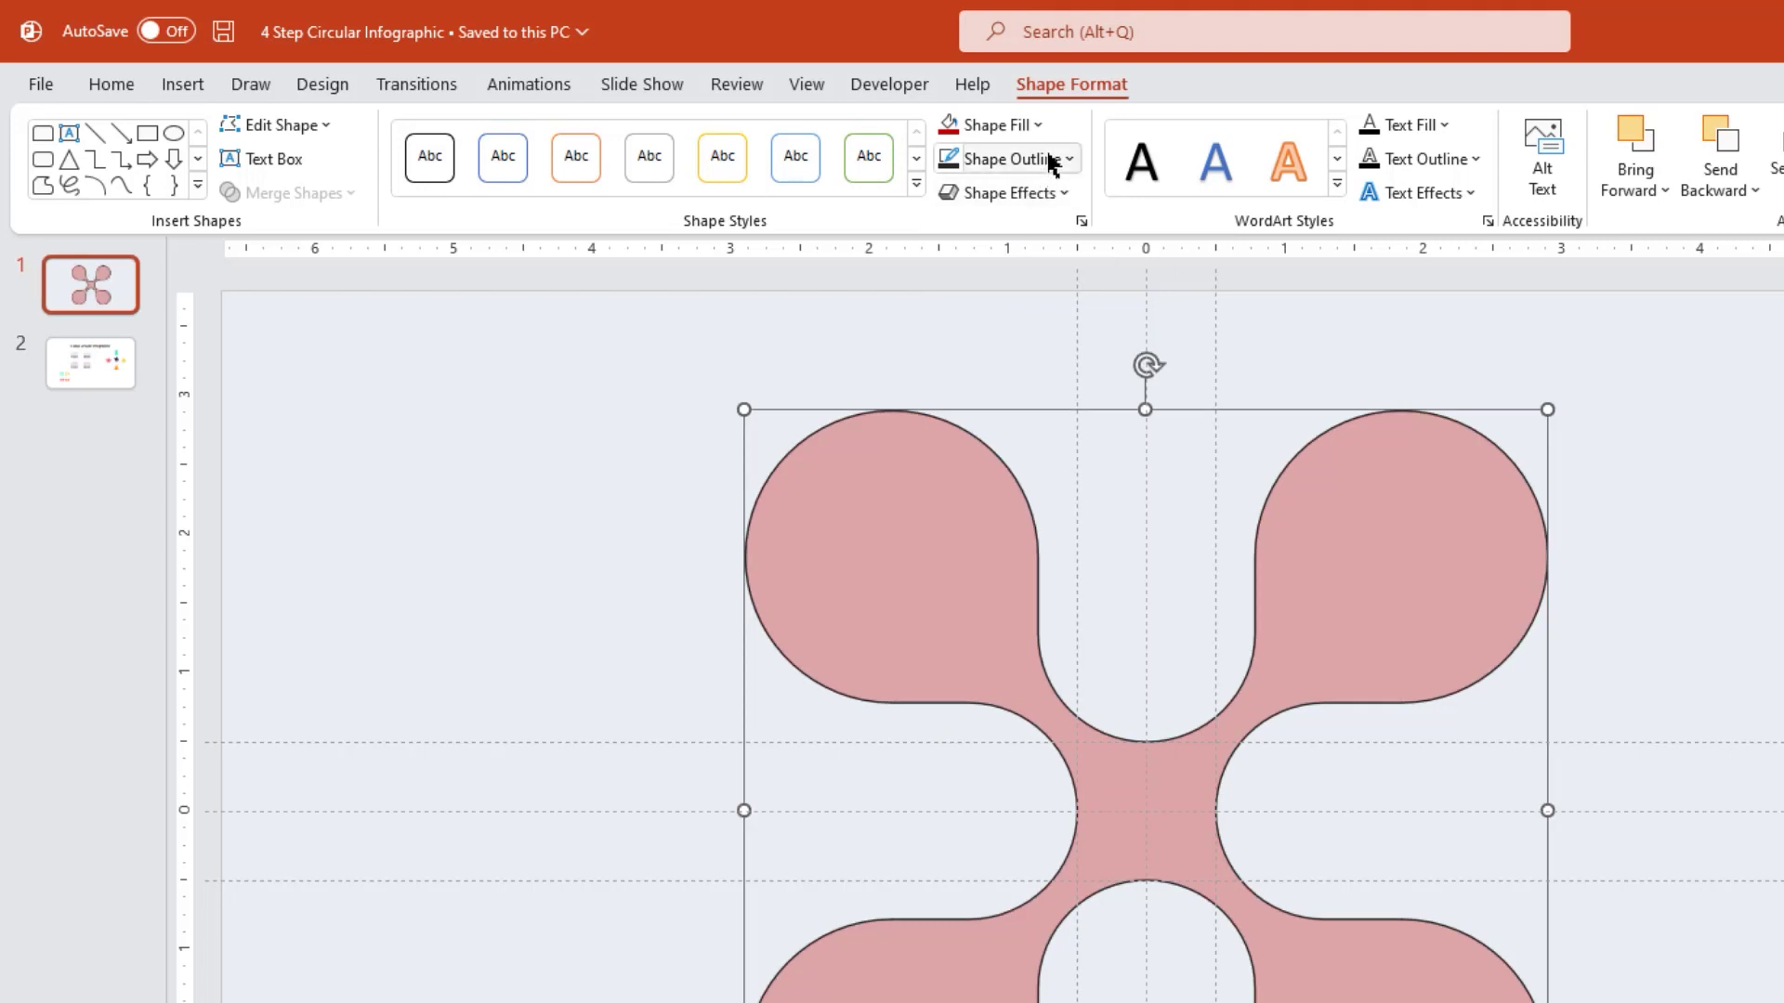
left_click(1053, 163)
mouse_move(1035, 632)
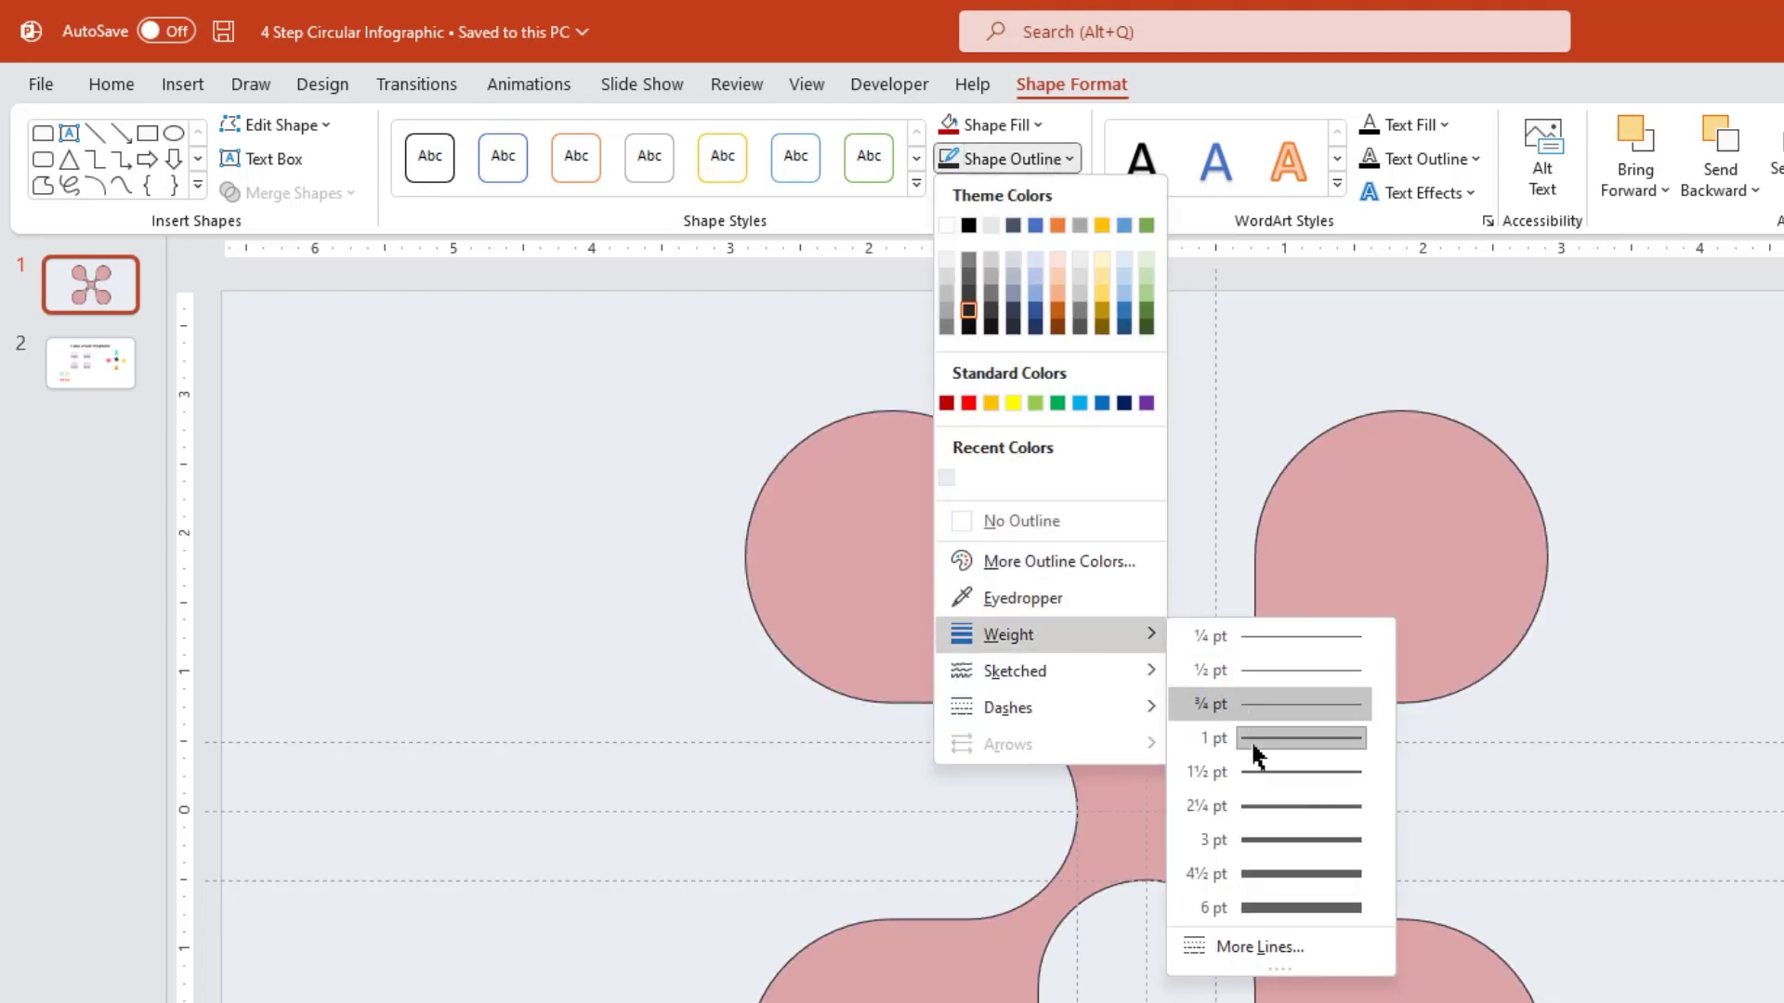
left_click(1265, 840)
left_click(1037, 124)
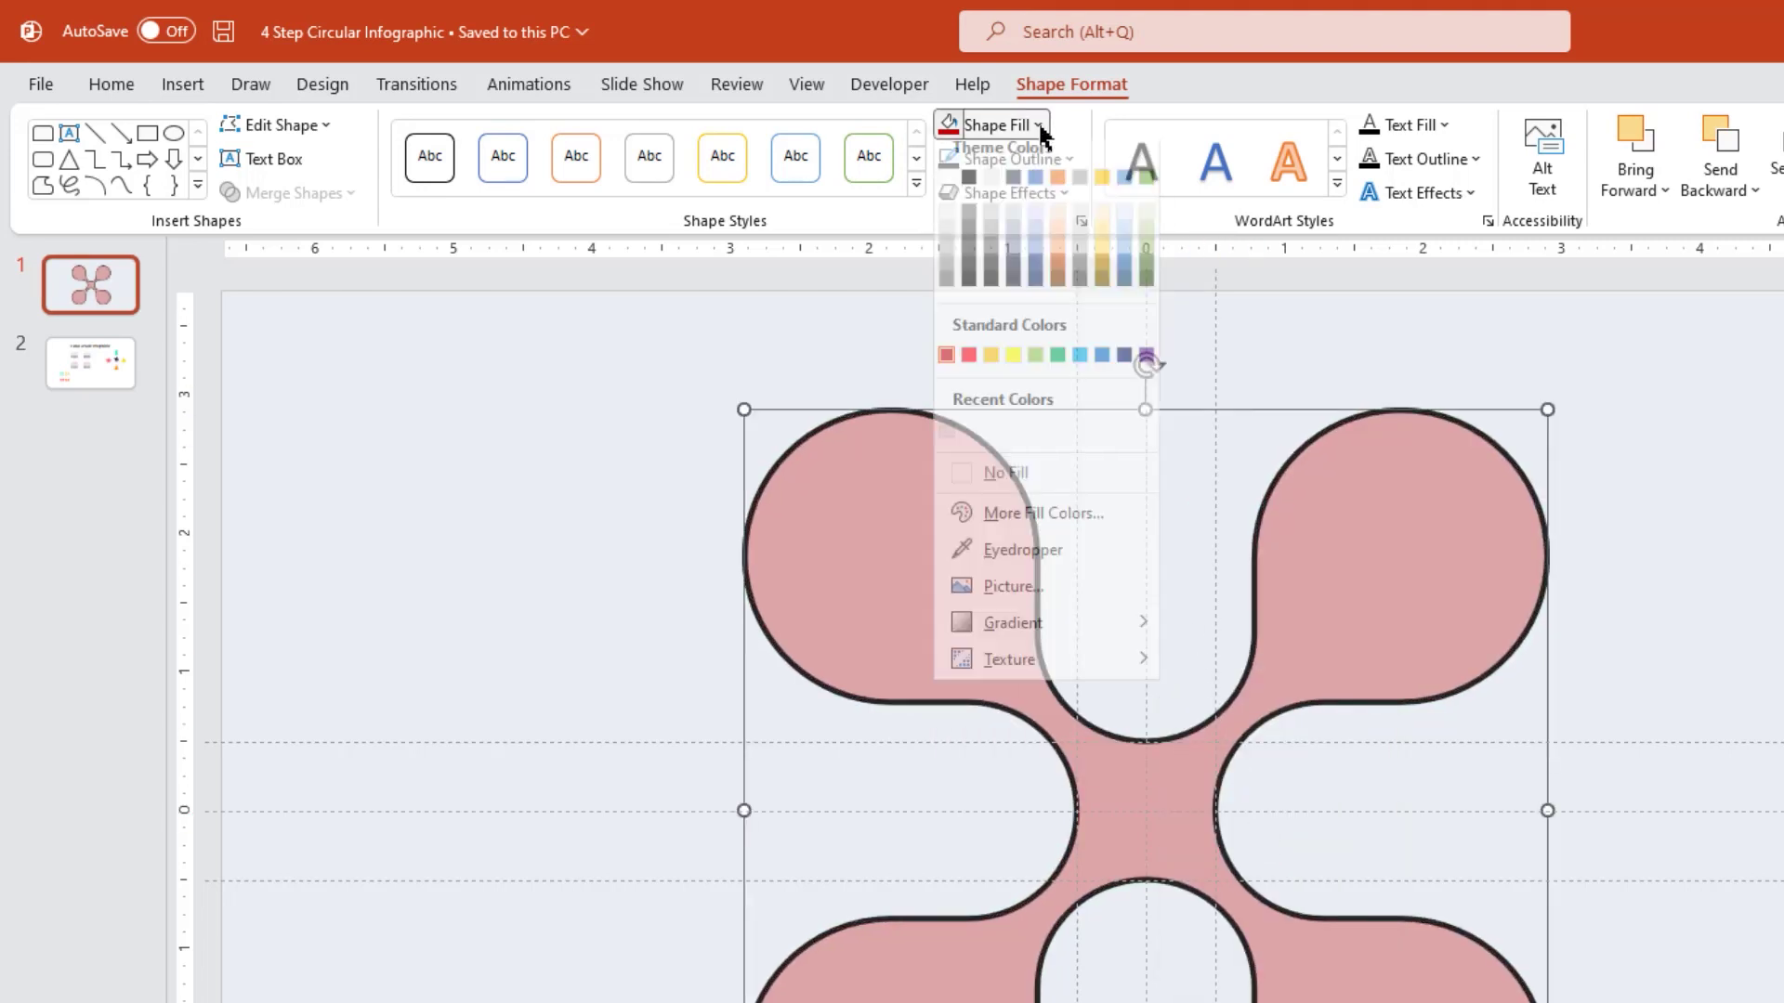
left_click(1009, 488)
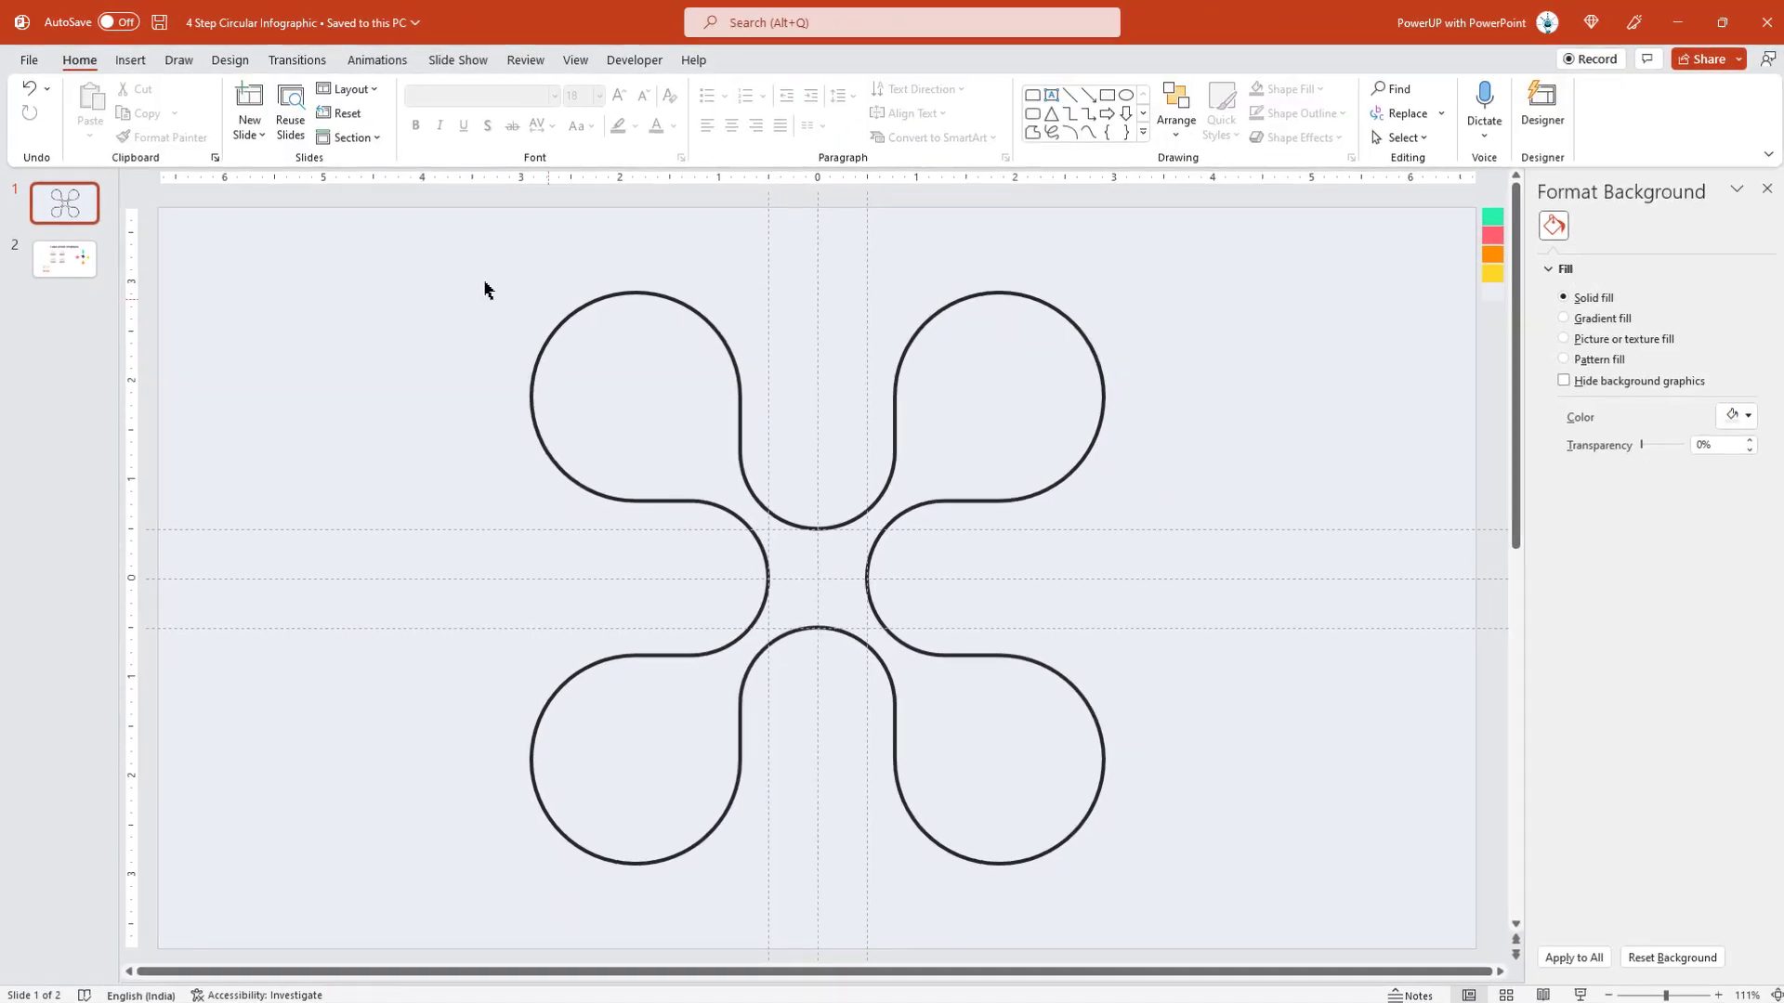
Step: Draw a 1.96-inch circle with no fill, centred inside the upper-right lobe
left_click(130, 59)
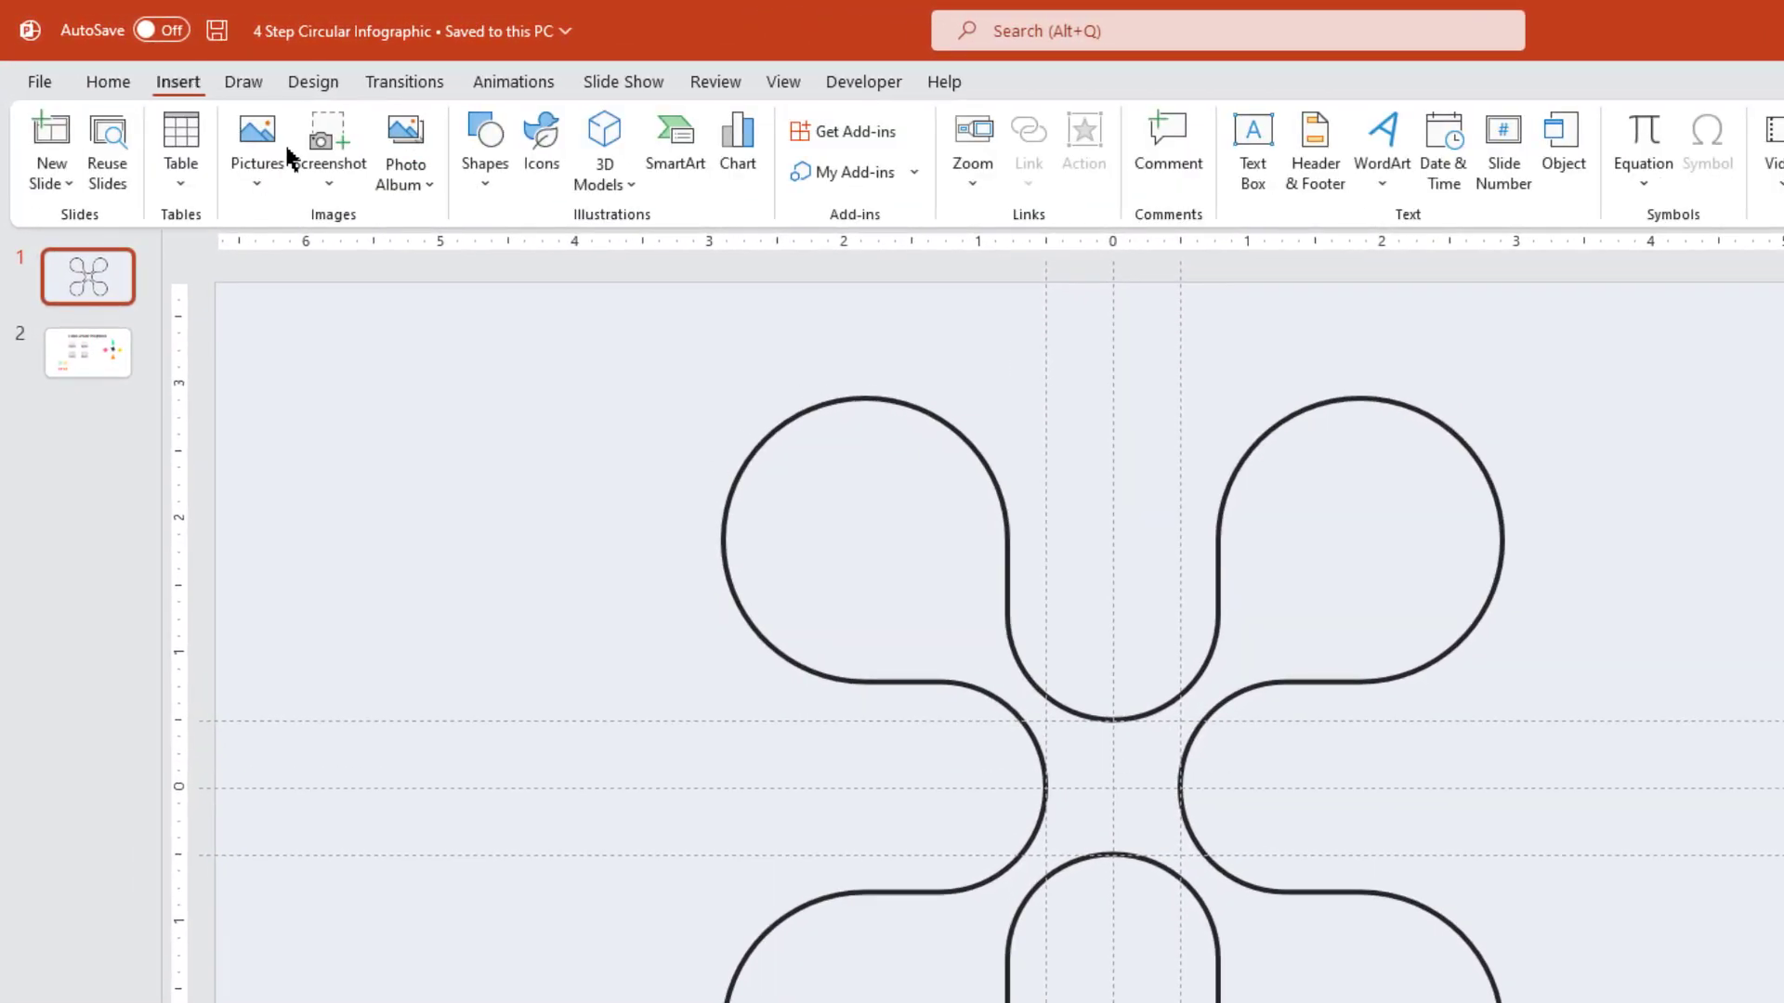
left_click(485, 183)
left_click(601, 254)
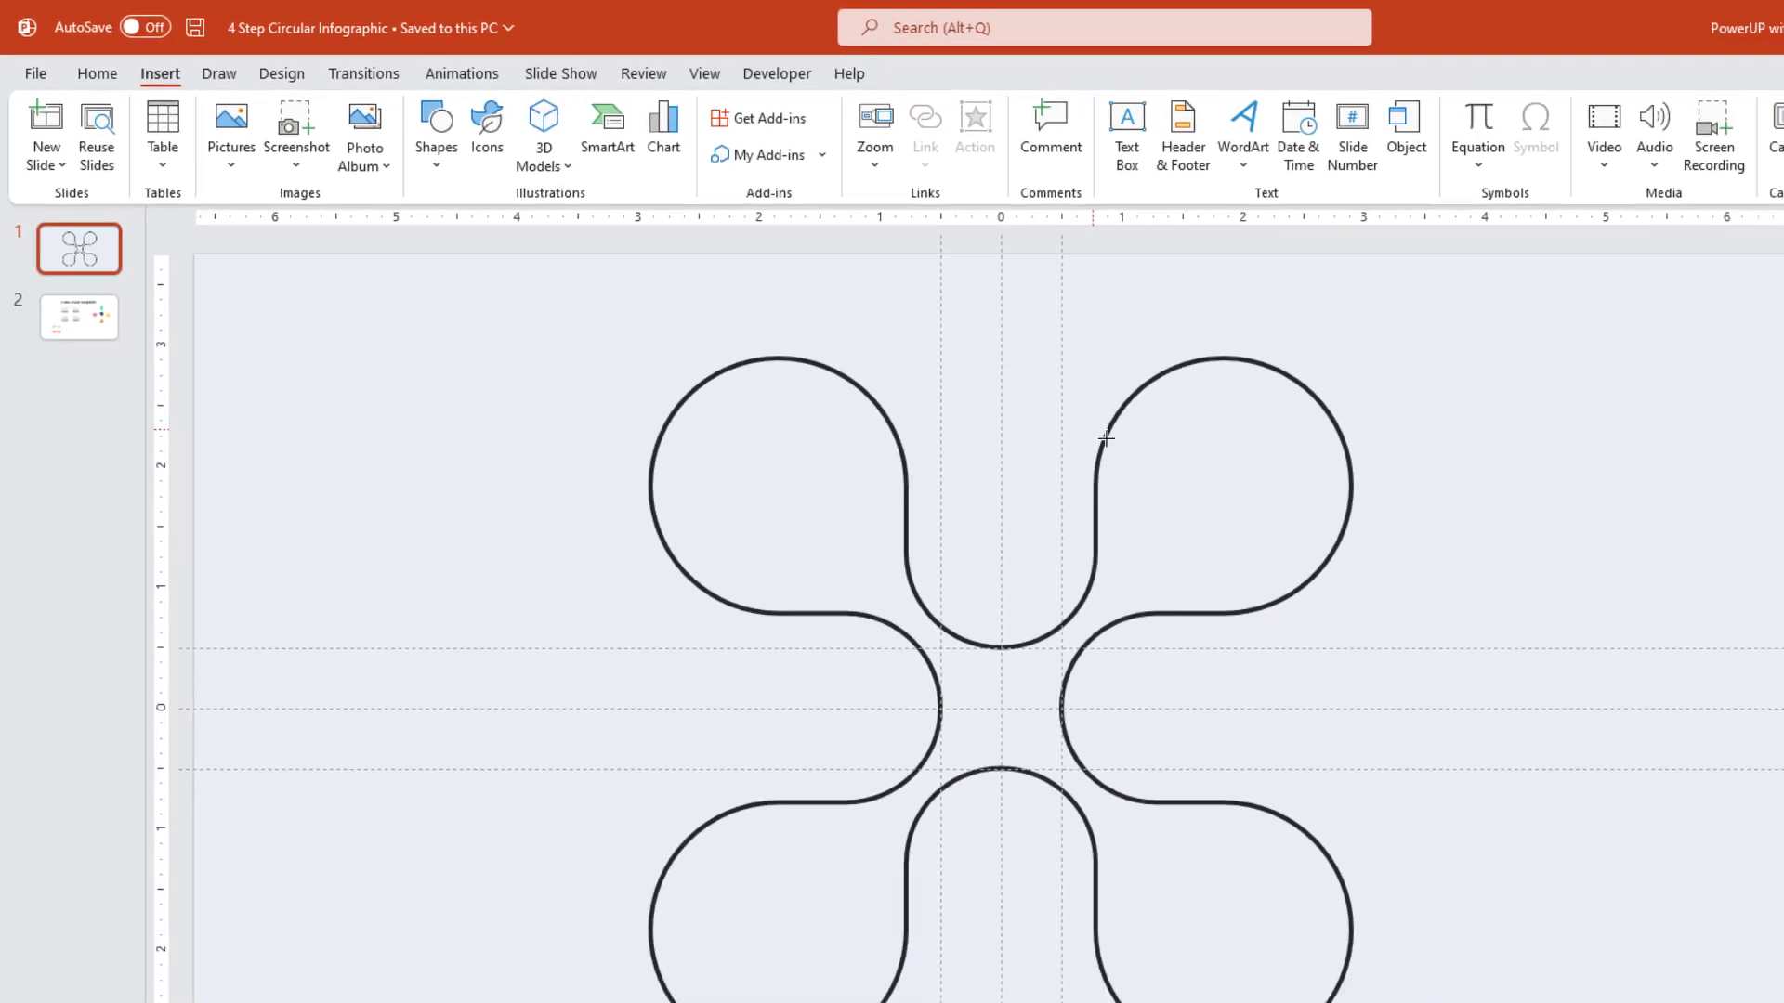
left_click_drag(1340, 557, 1460, 662)
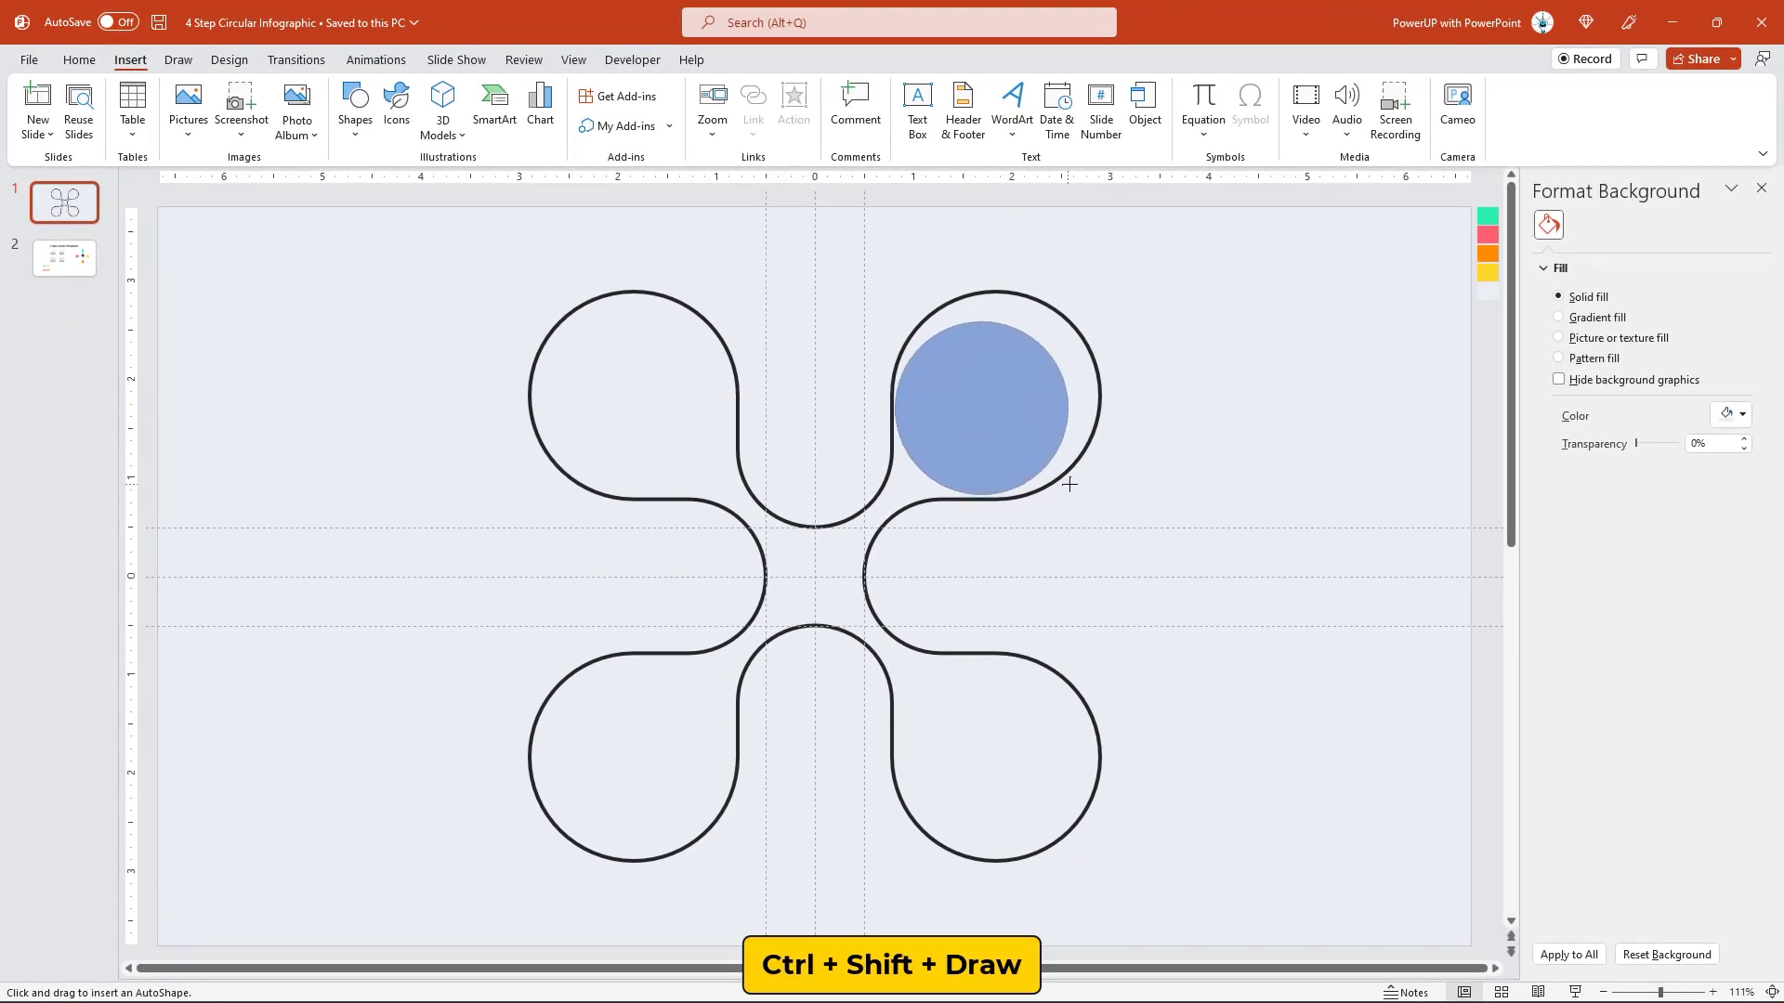
left_click_drag(1069, 484, 1073, 489)
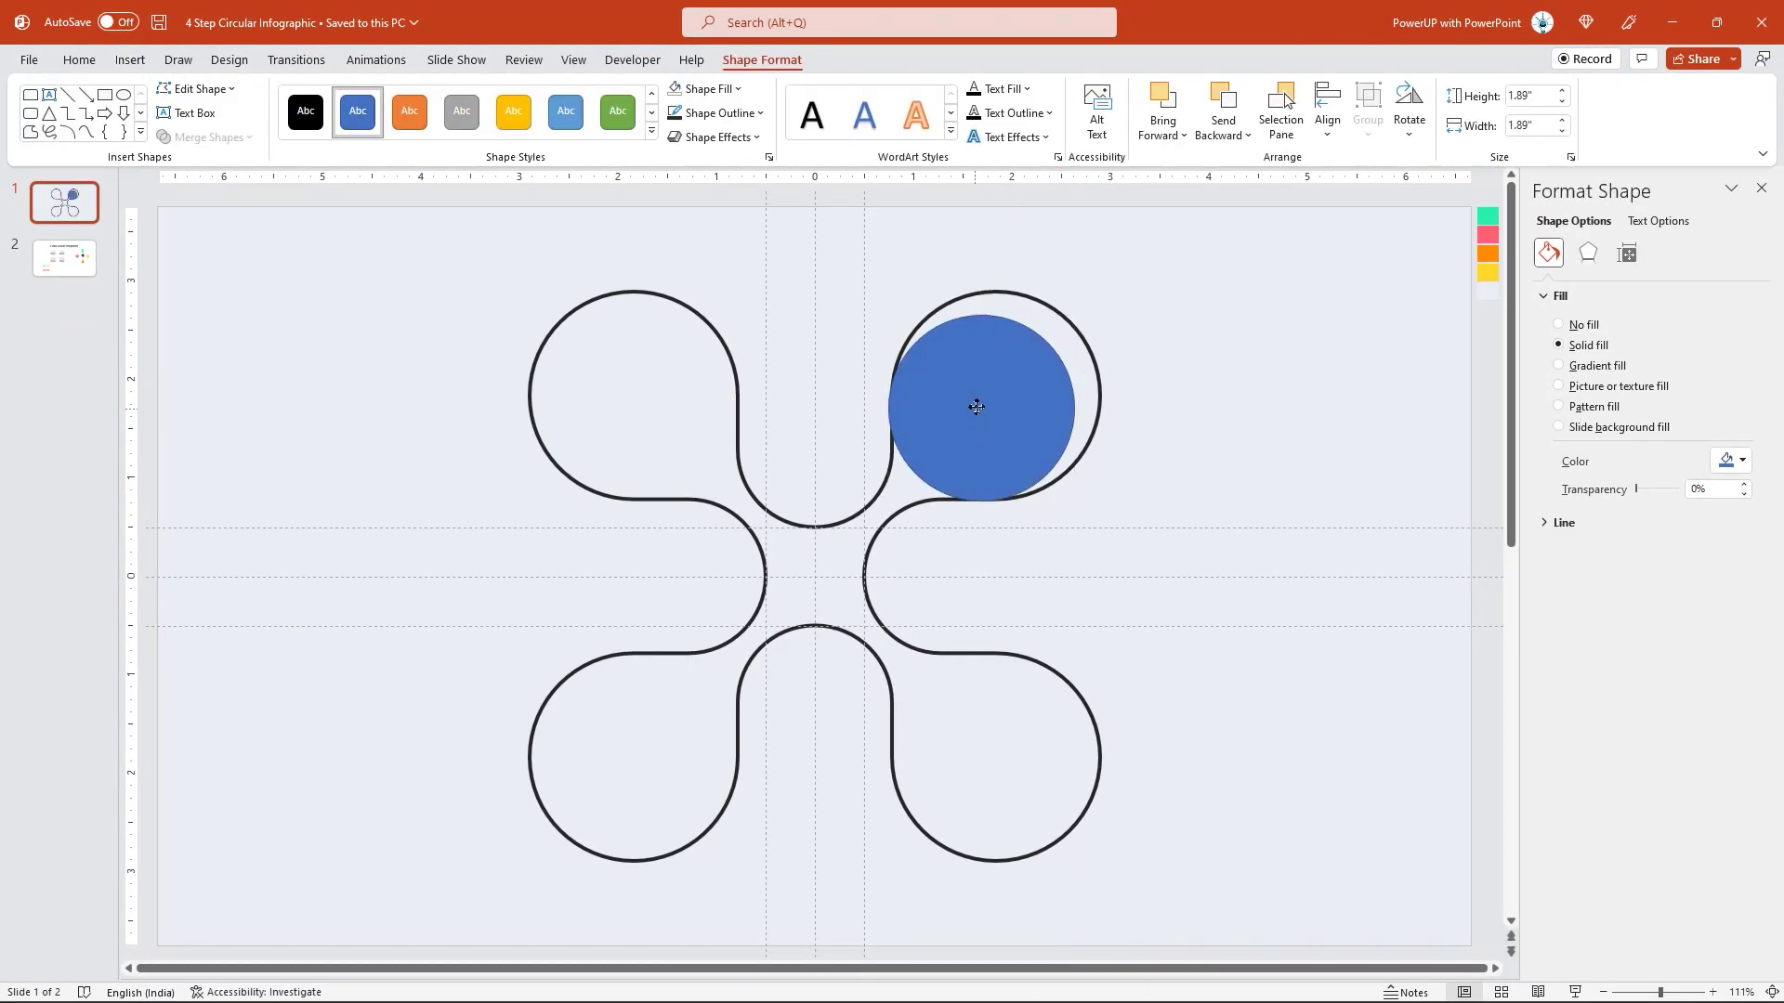
left_click_drag(976, 403, 989, 400)
left_click_drag(1089, 487, 1098, 495)
scroll(1073, 479, "up", 9)
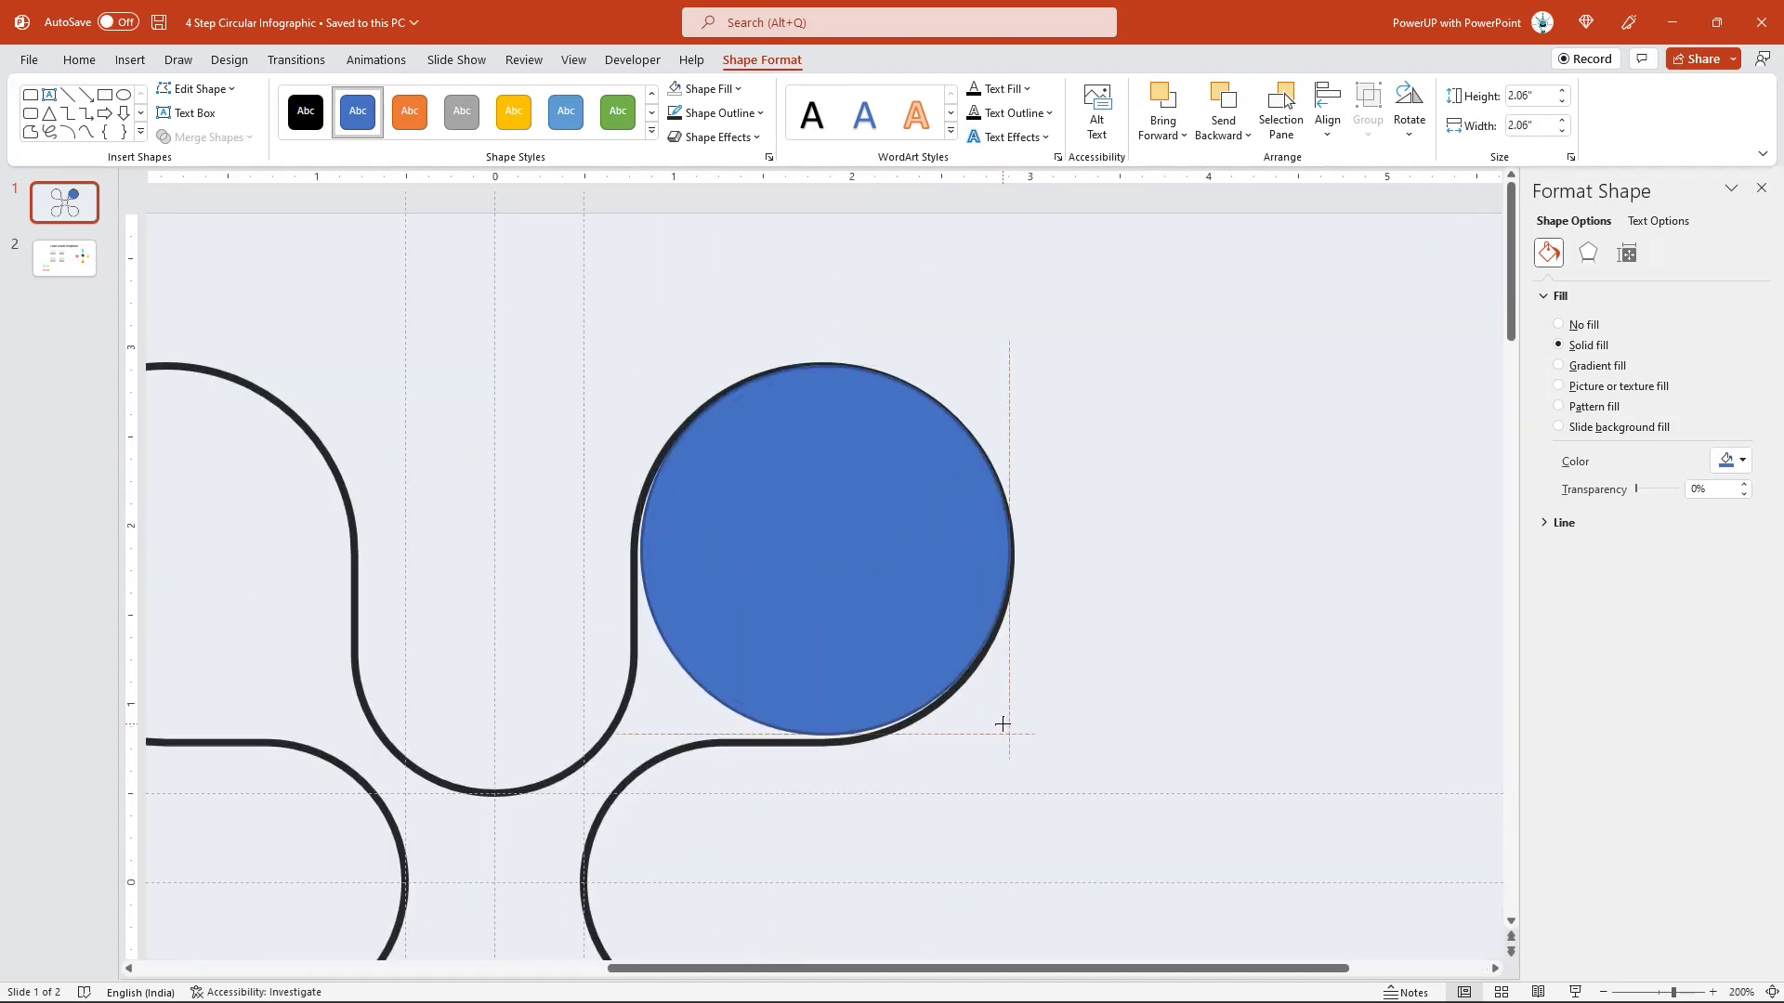
left_click_drag(1003, 724, 993, 716)
left_click_drag(827, 558, 872, 606)
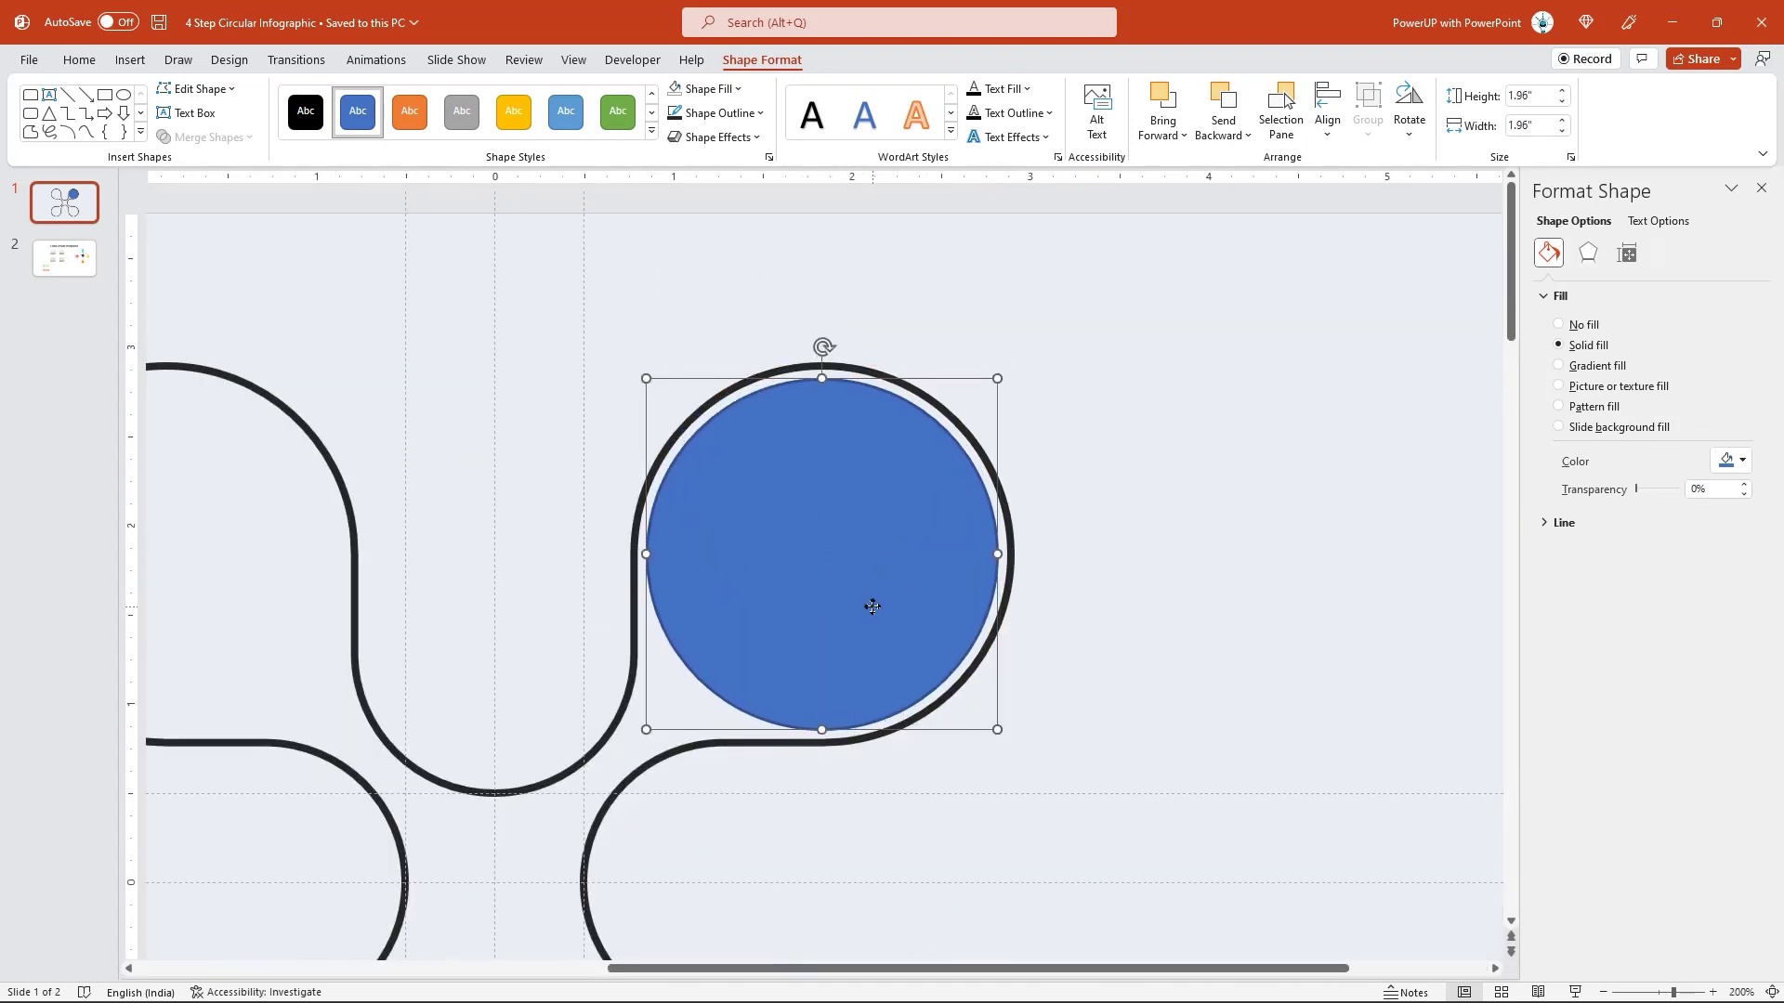
left_click(738, 89)
left_click(716, 350)
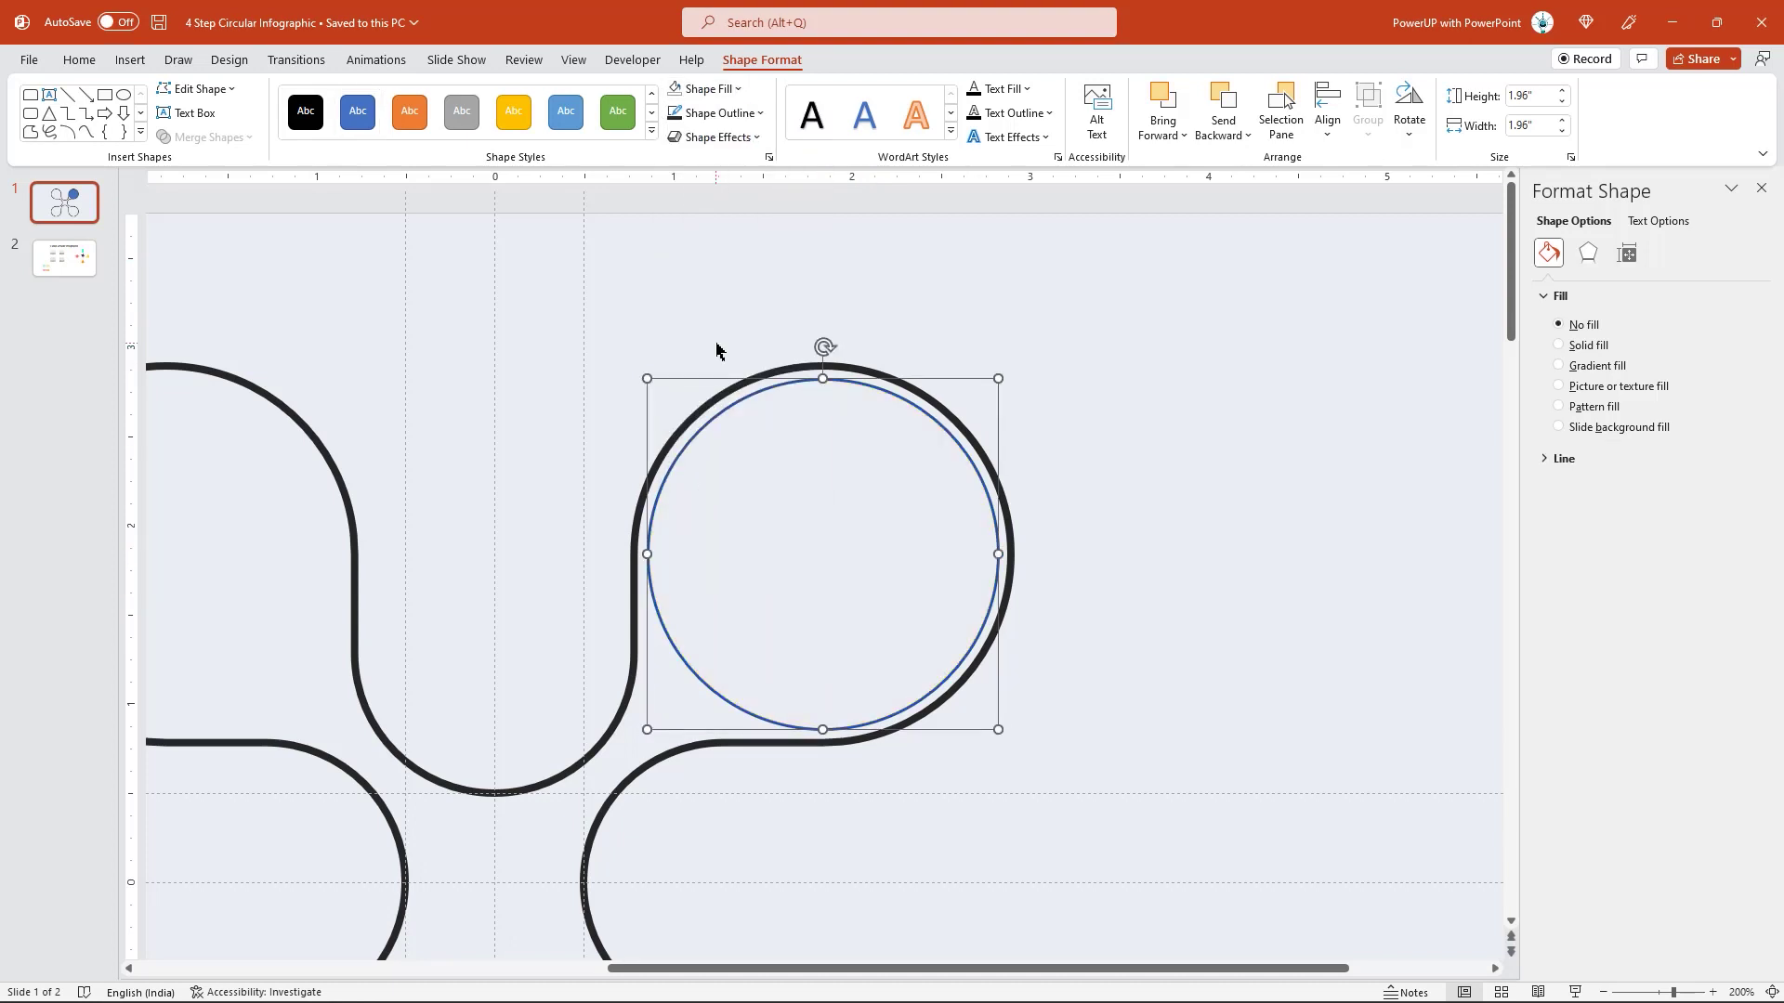
Step: Copy the inner circle into the lower-right lobe, then both into the left lobes
scroll(831, 478, "down", 5)
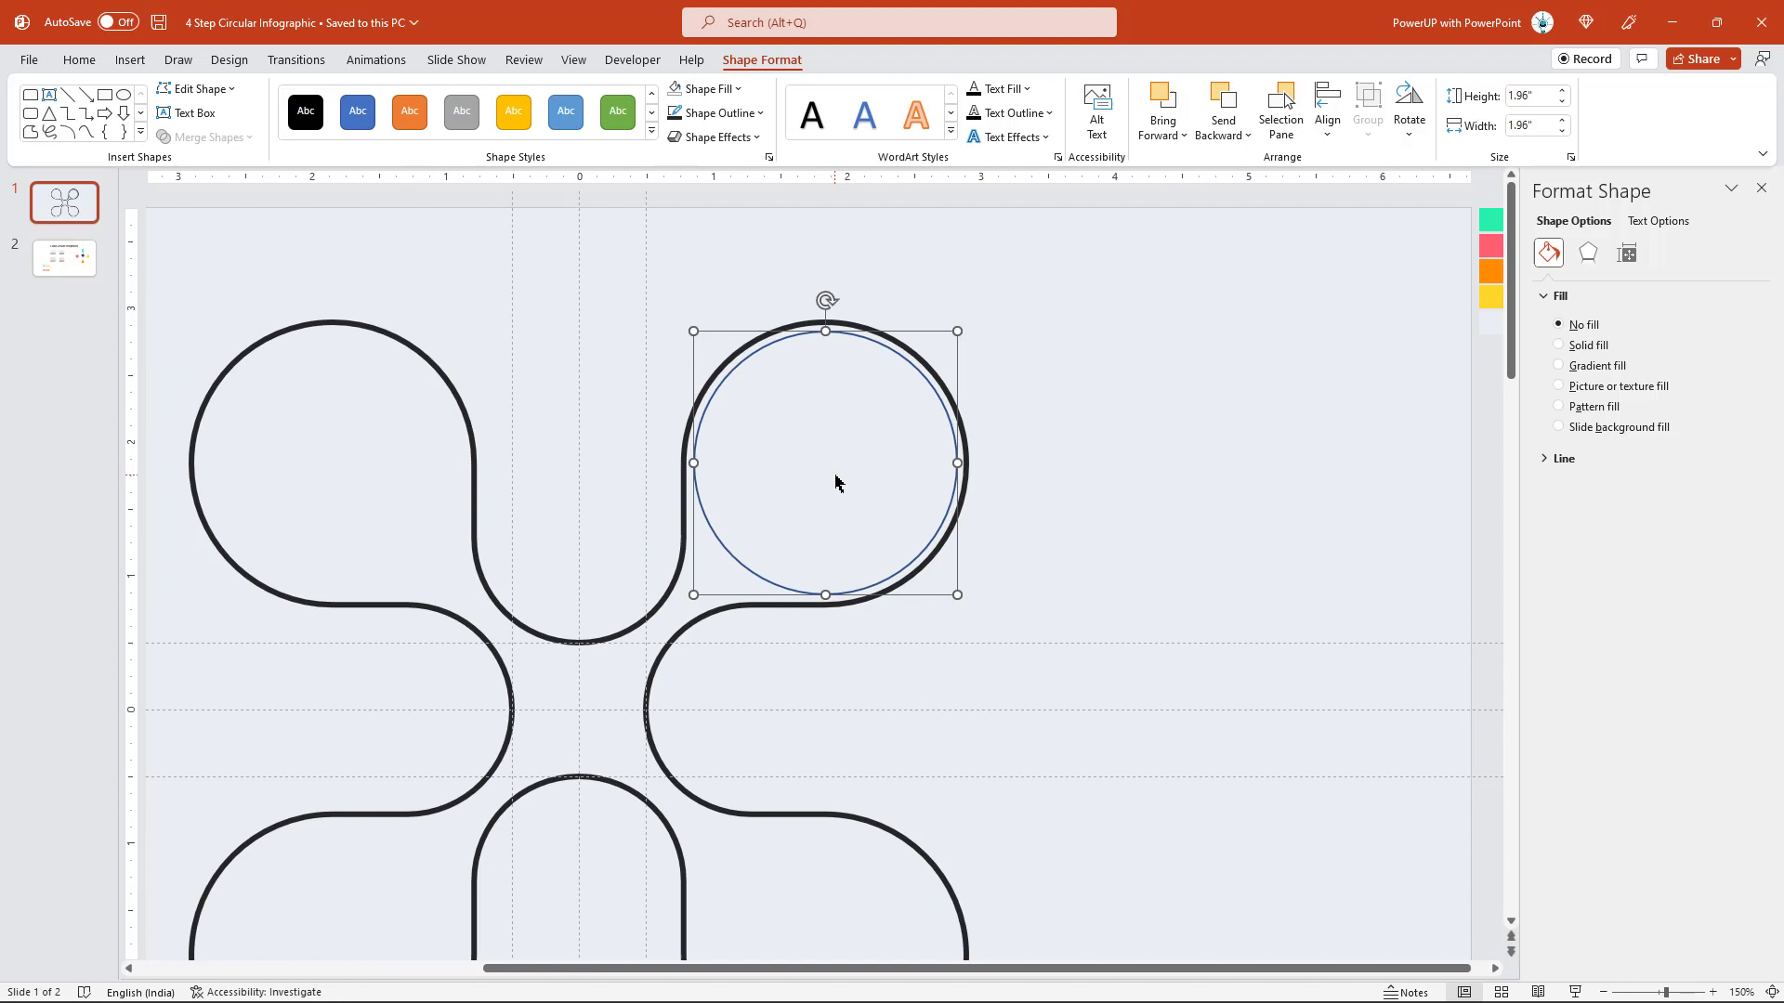
scroll(835, 482, "down", 4)
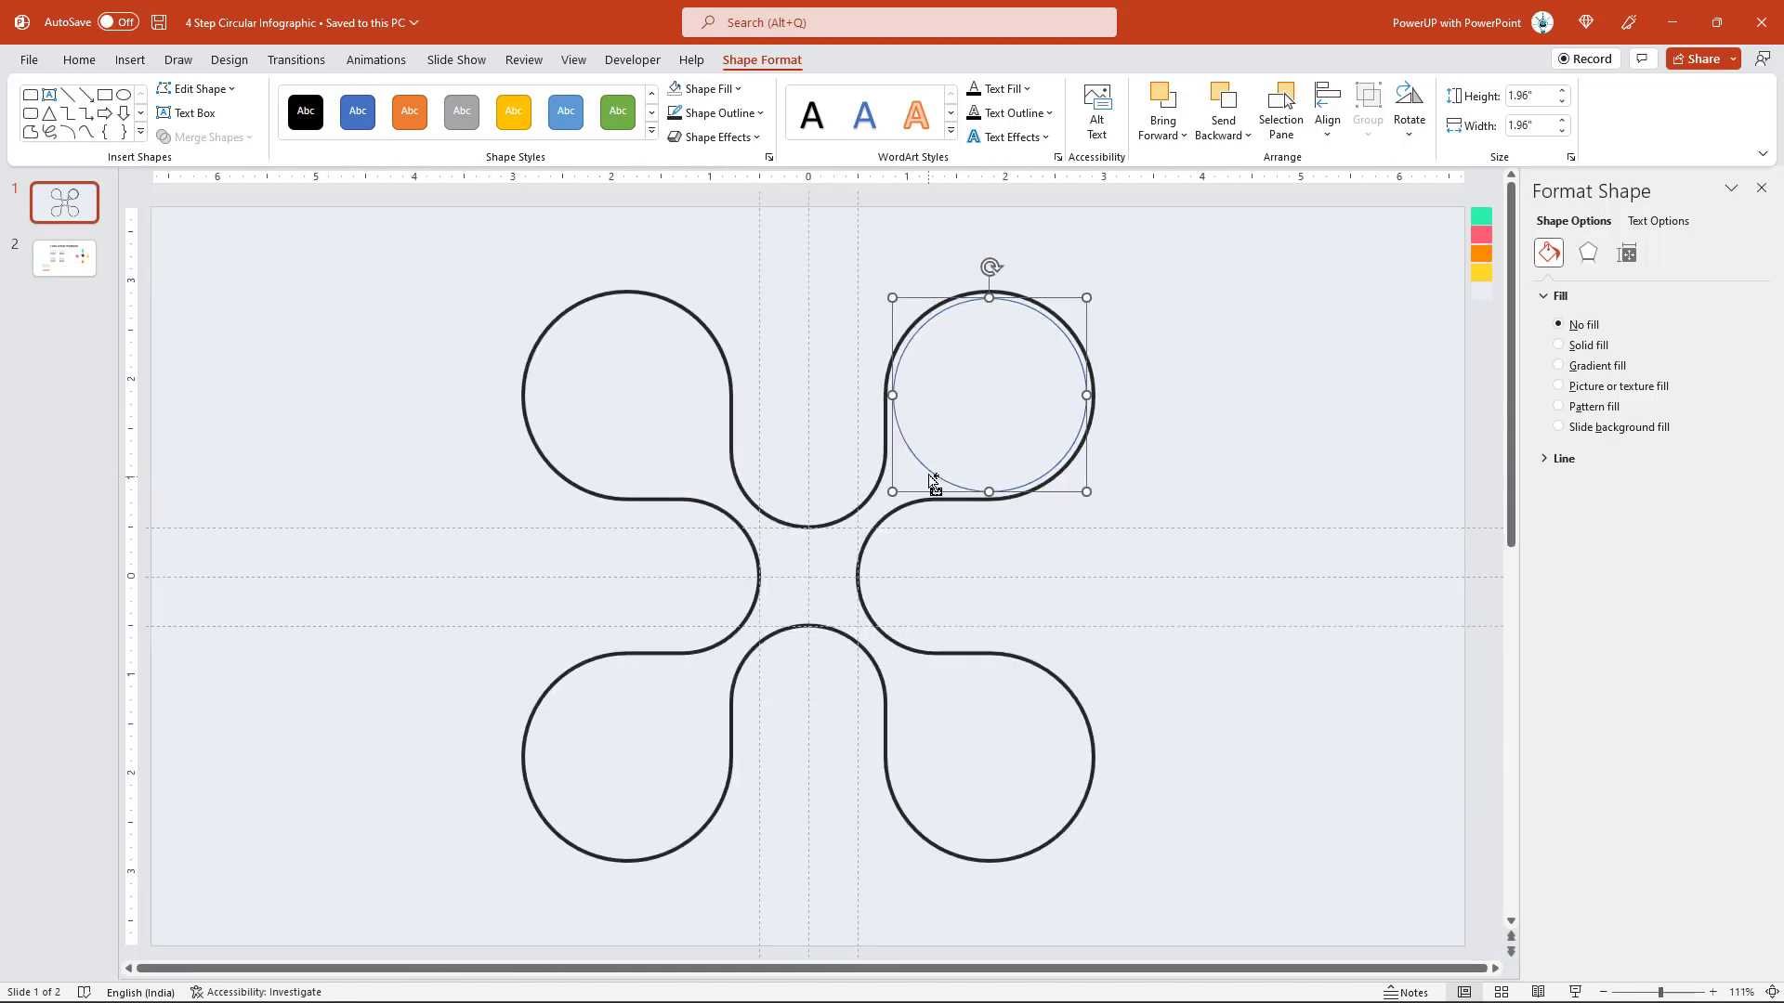
left_click_drag(934, 482, 934, 842)
left_click(946, 485, "shift")
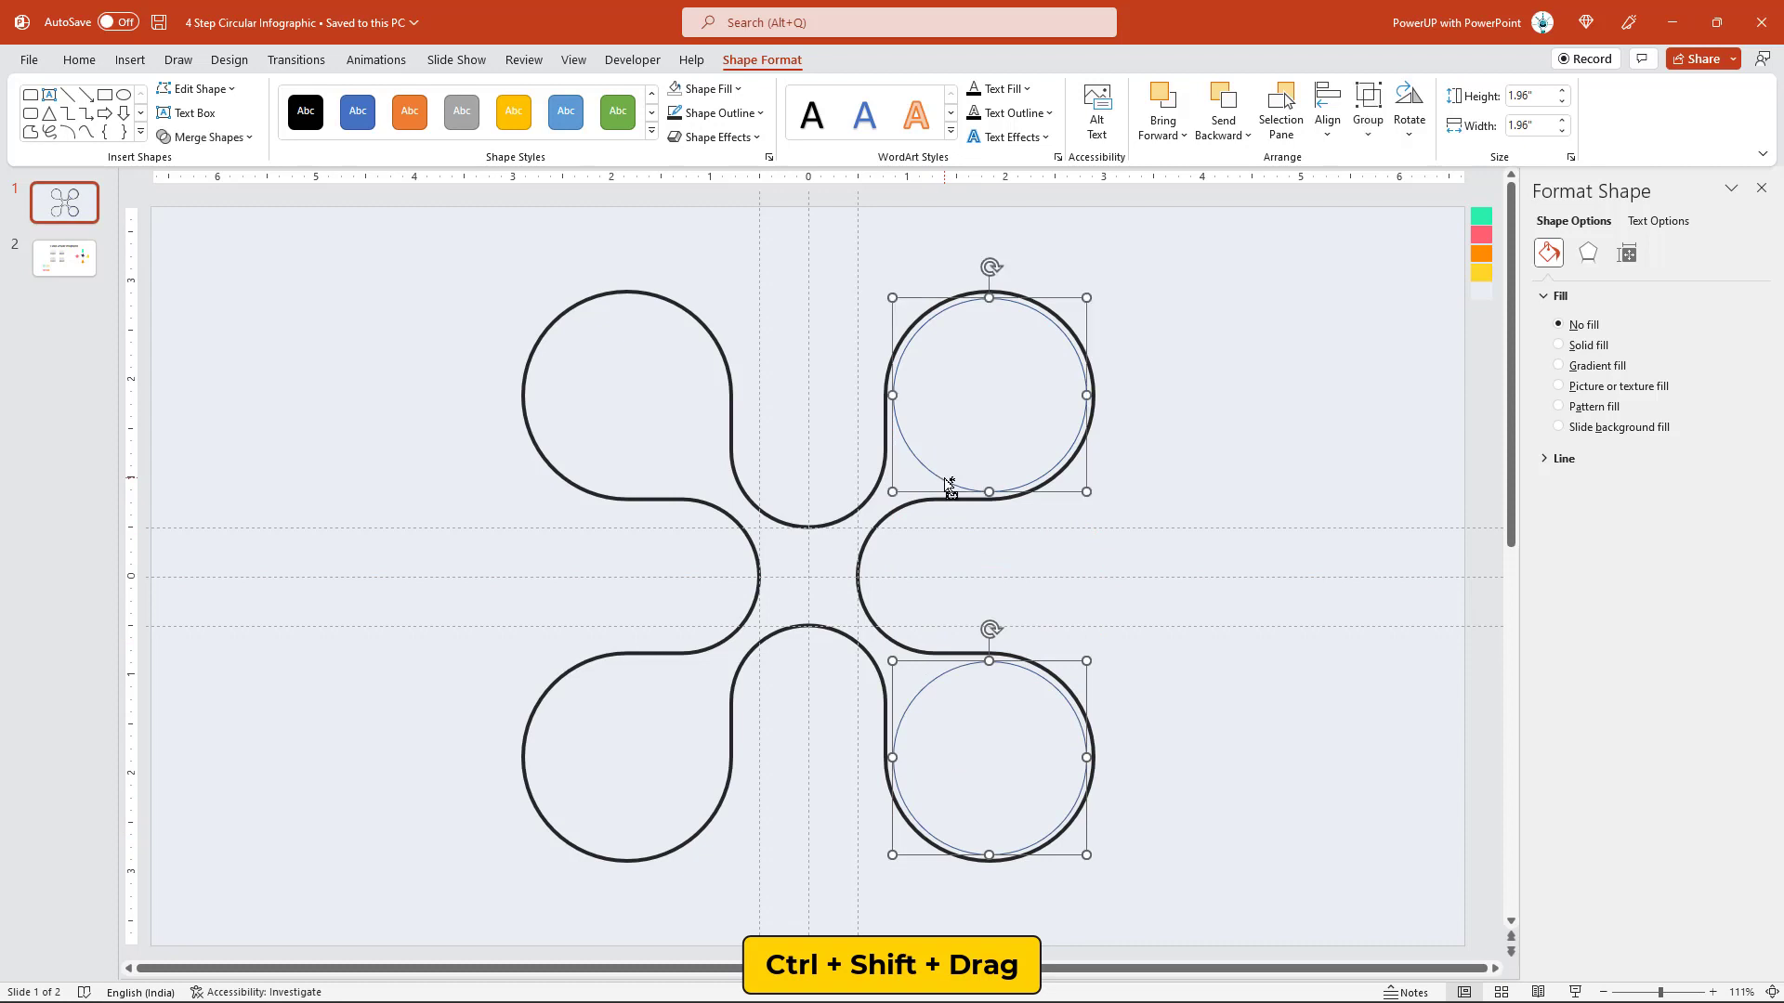
left_click_drag(948, 490, 585, 469)
Step: Outline the upper-left inner circle in green and the bottom-left in pink using the eyedropper
left_click(1098, 555)
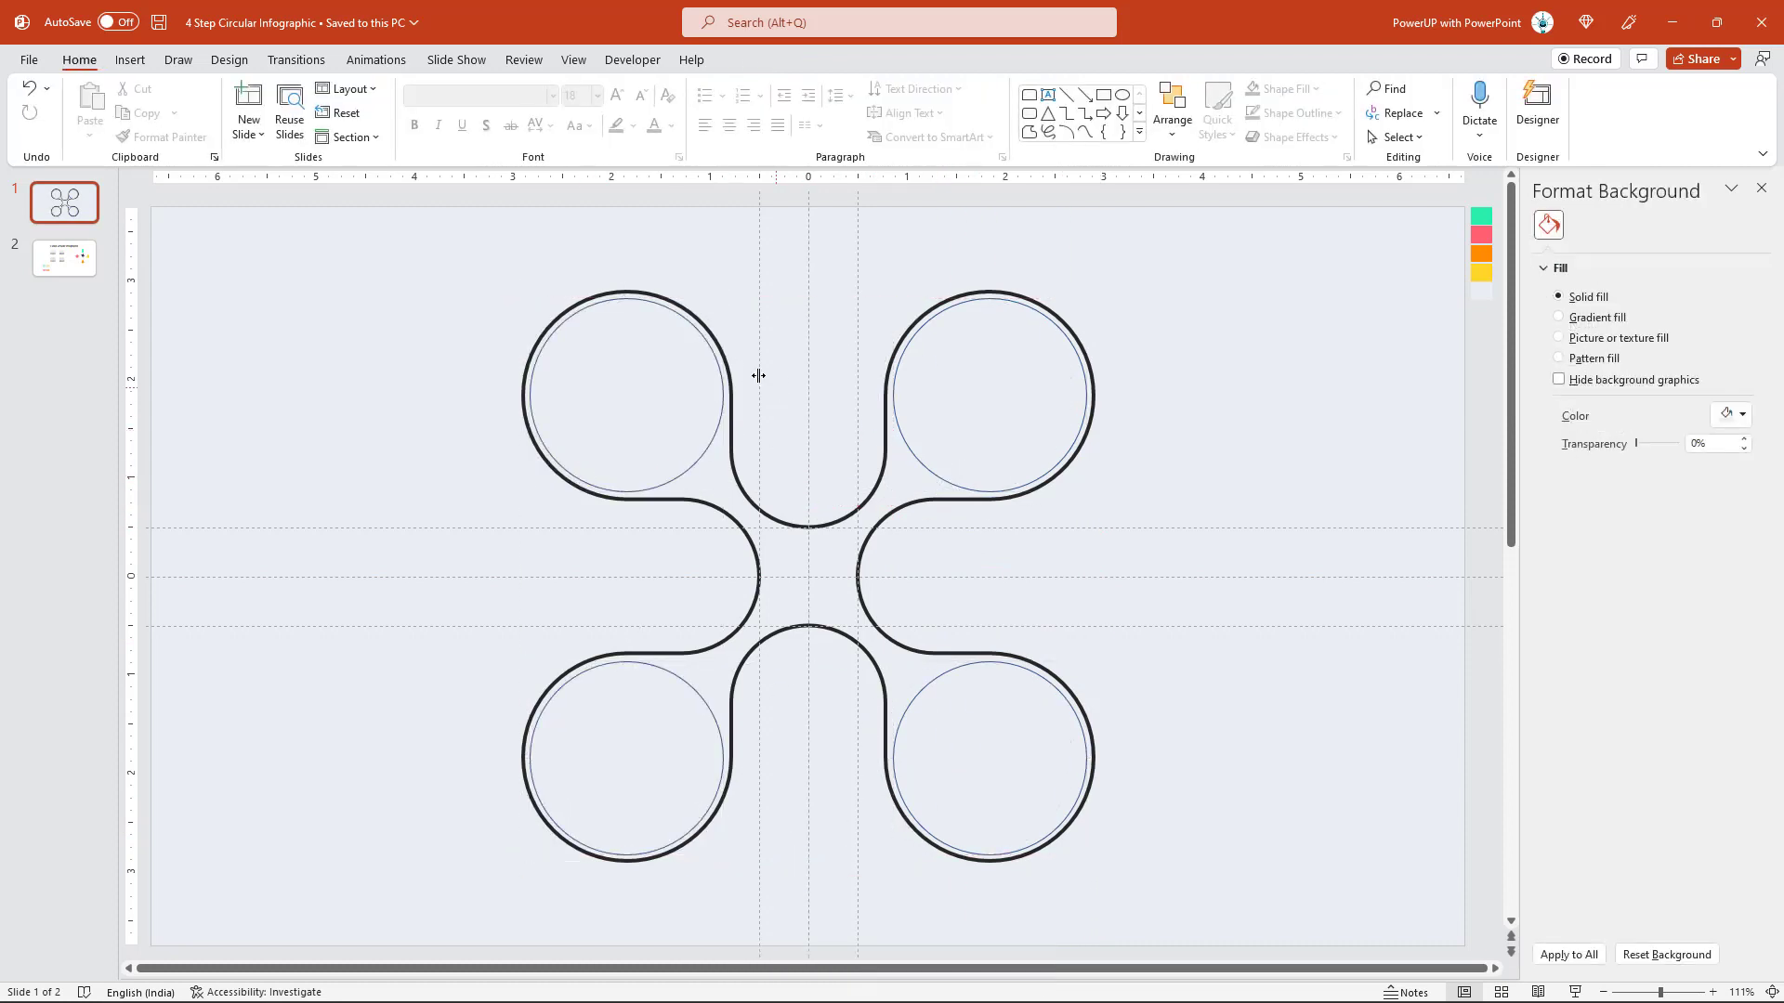
left_click(716, 360)
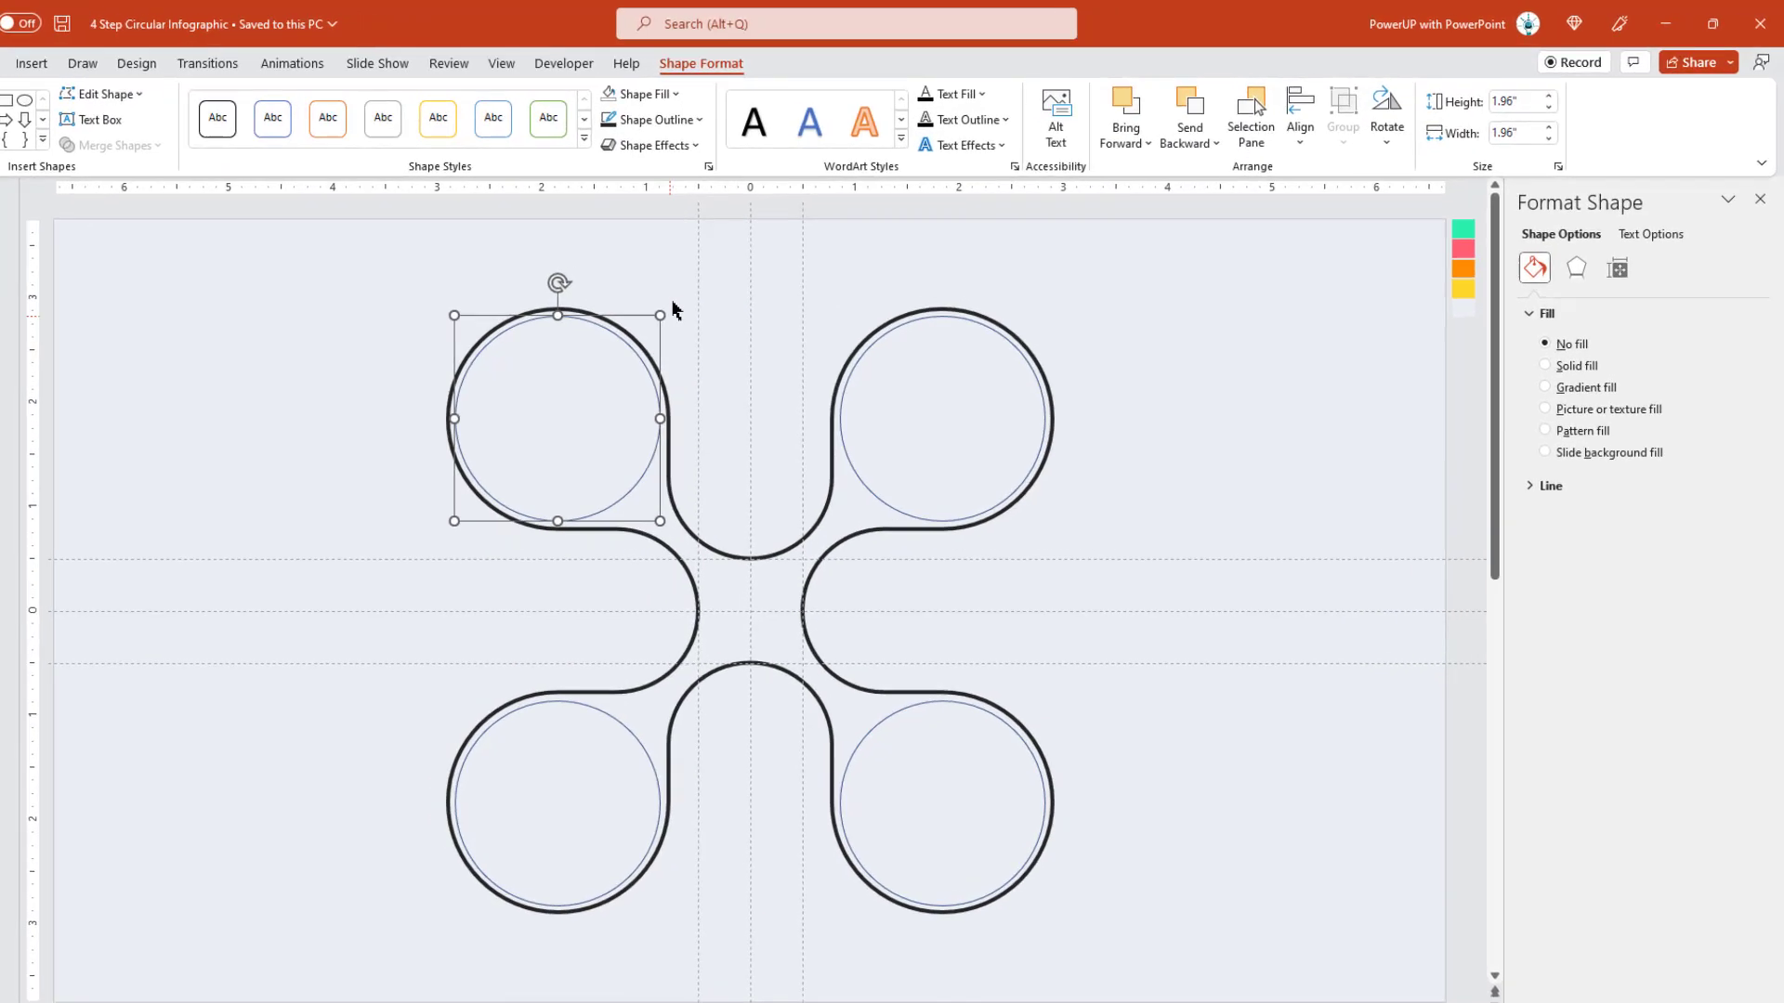
left_click(483, 146)
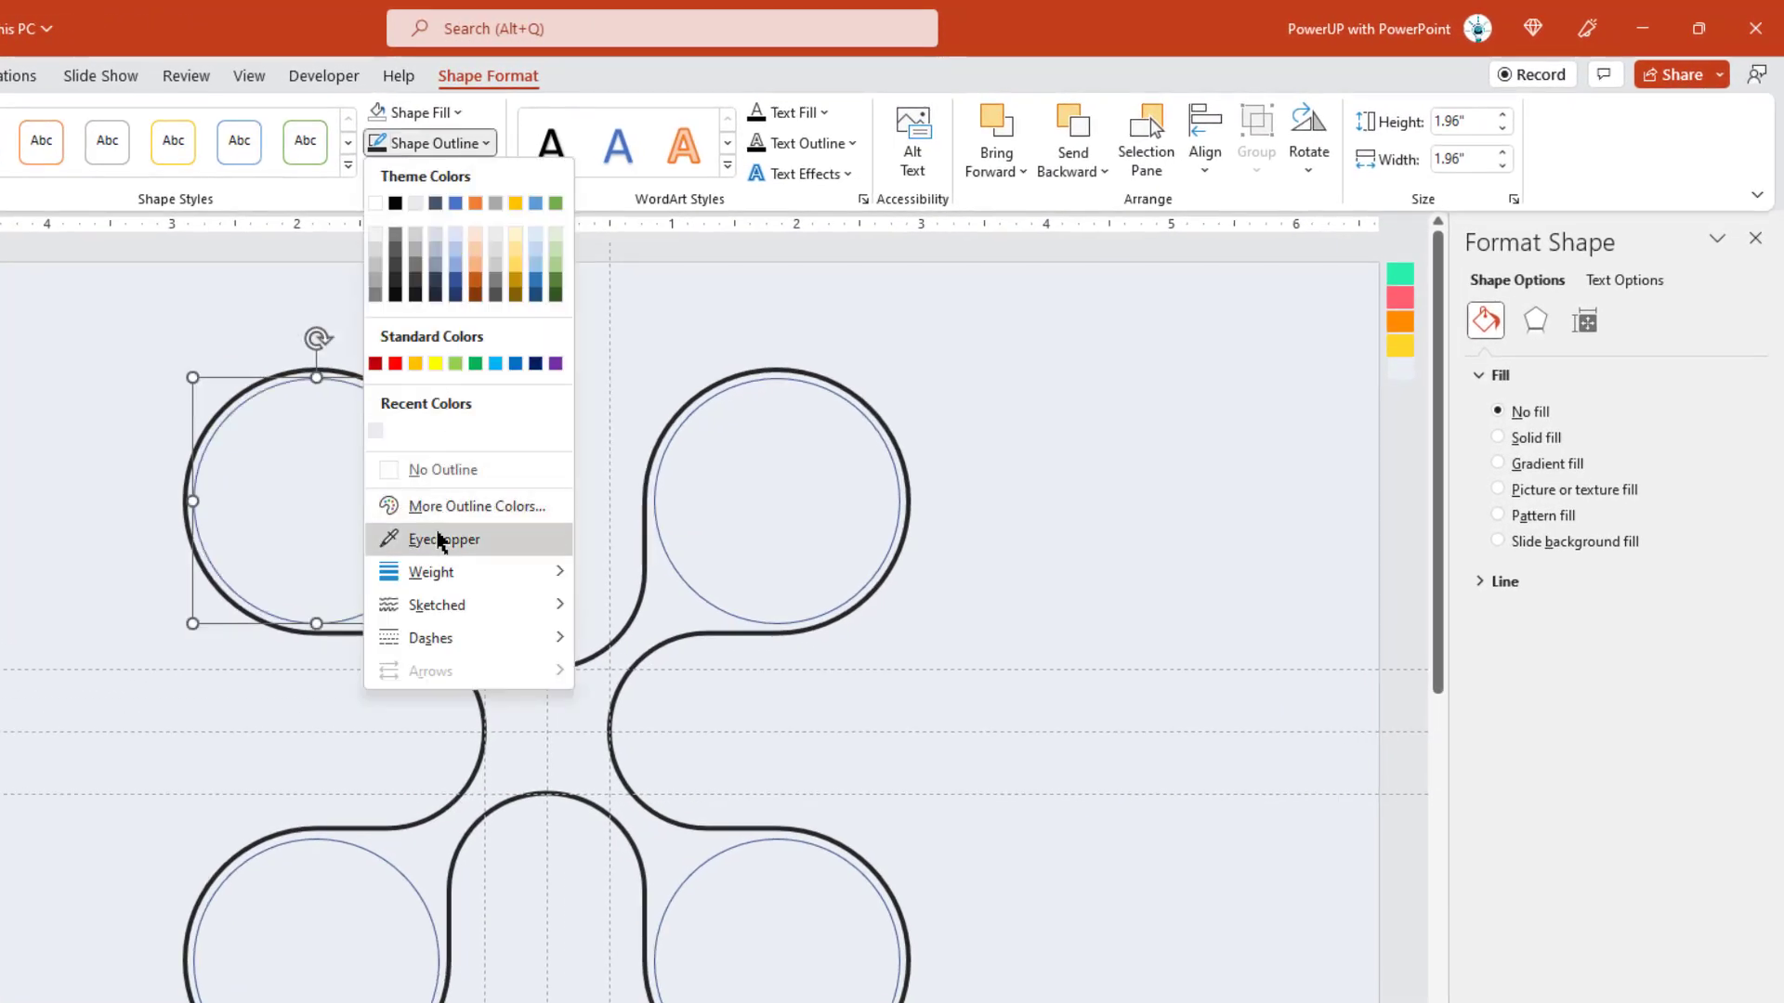
left_click(444, 537)
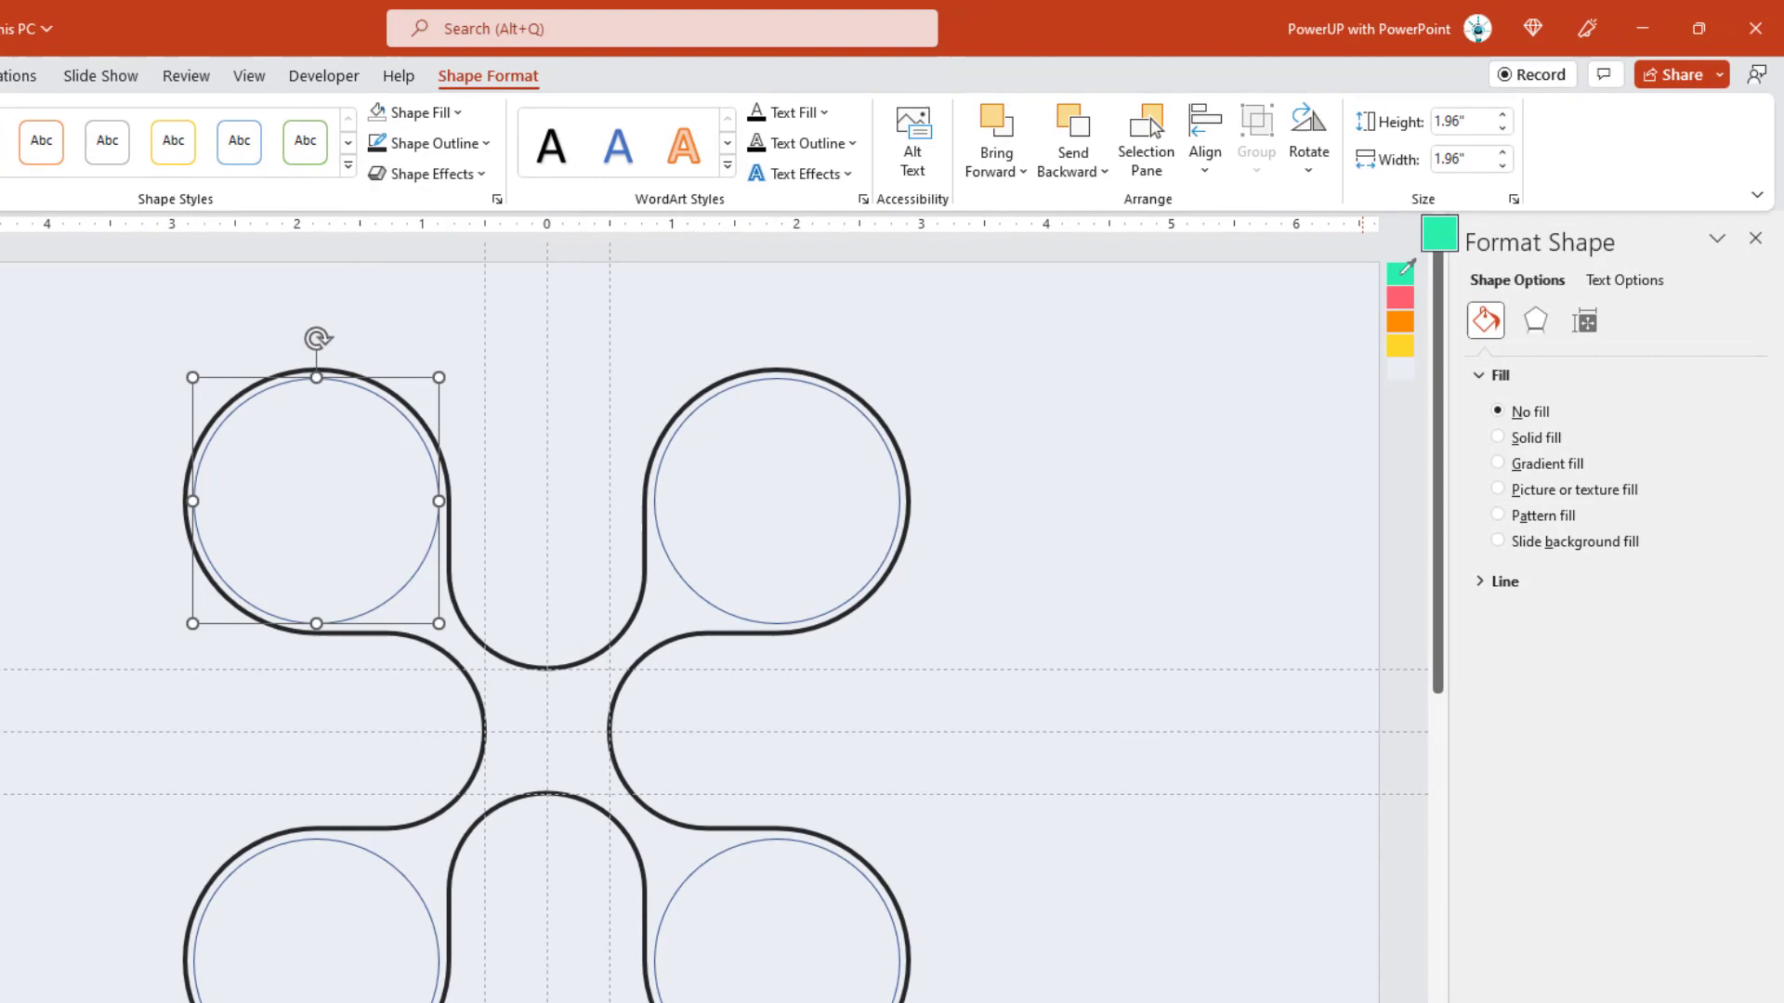
left_click(1400, 271)
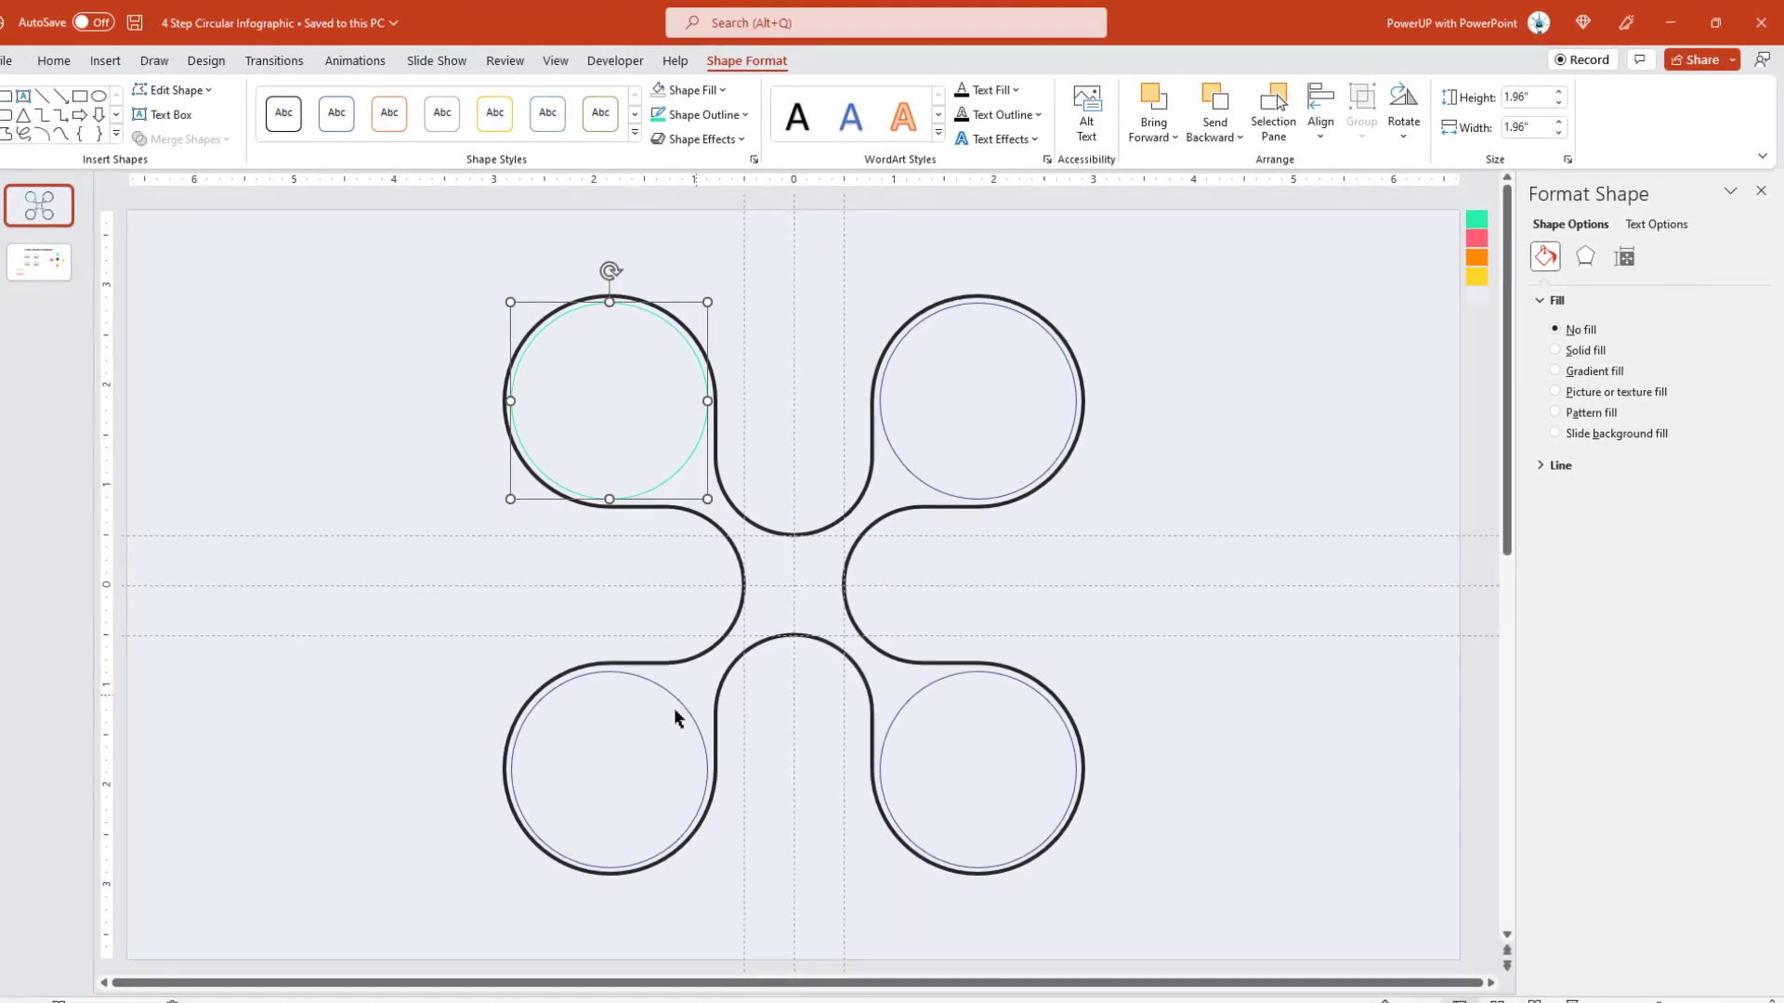
left_click(699, 695)
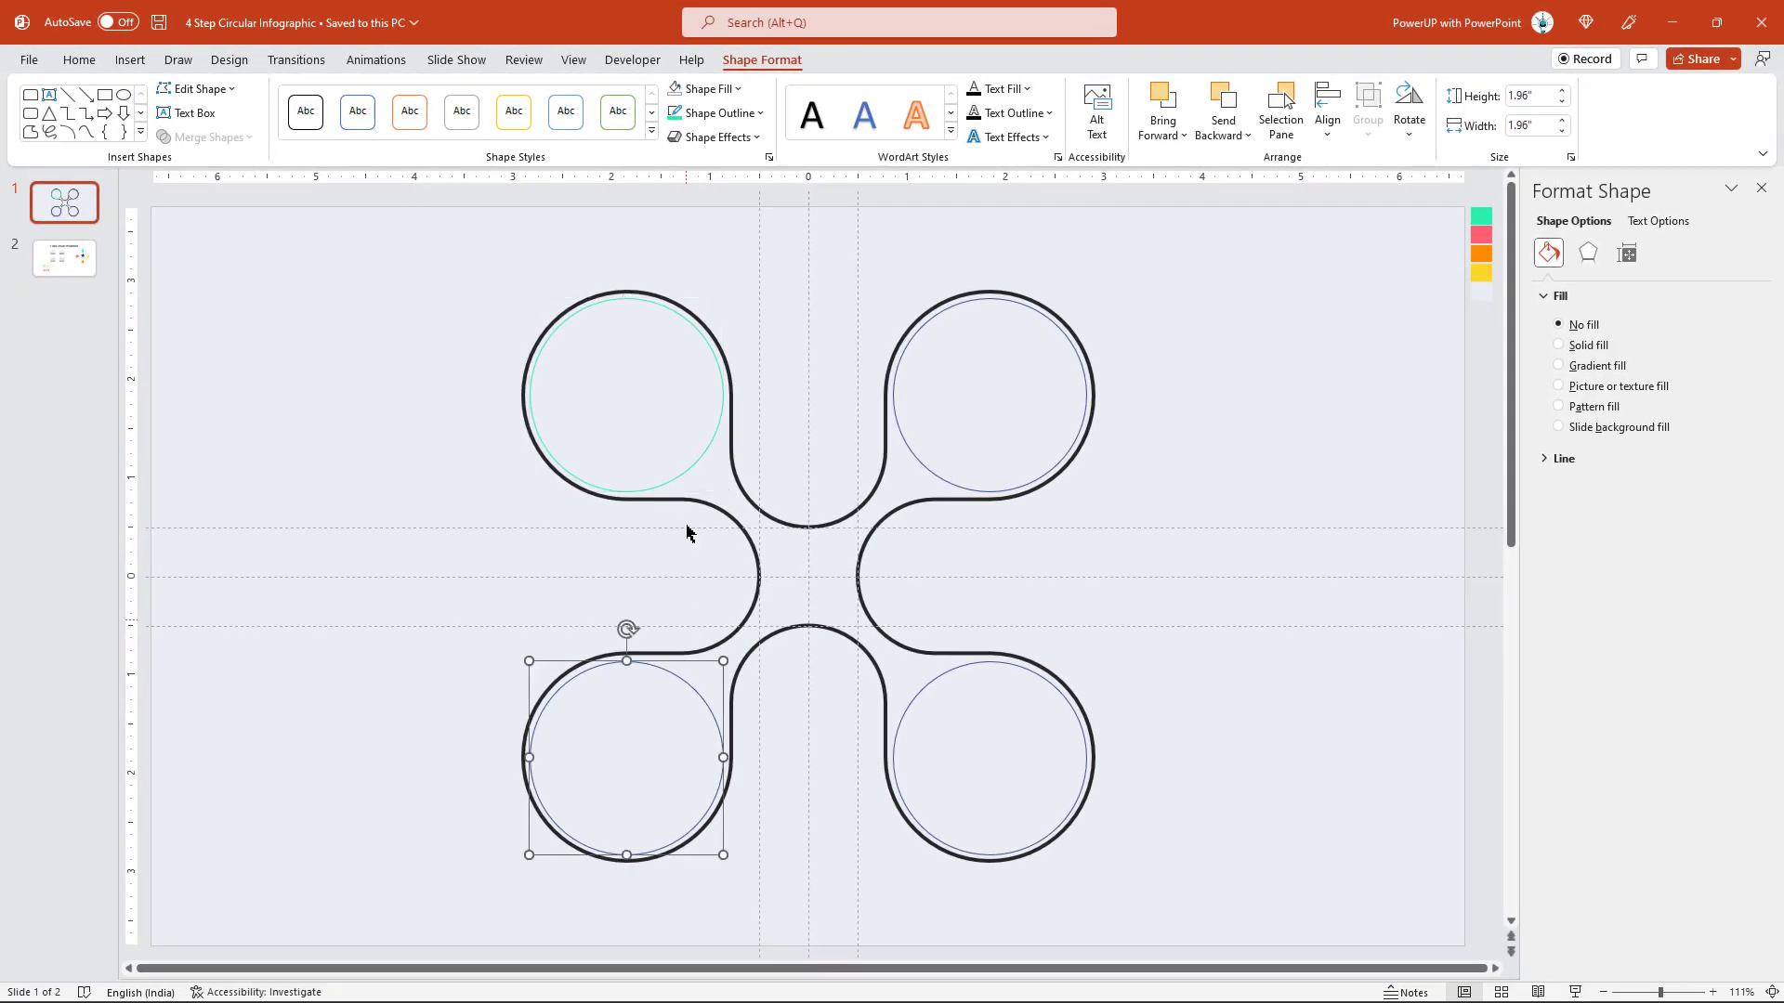
left_click(758, 113)
left_click(729, 425)
left_click(1483, 235)
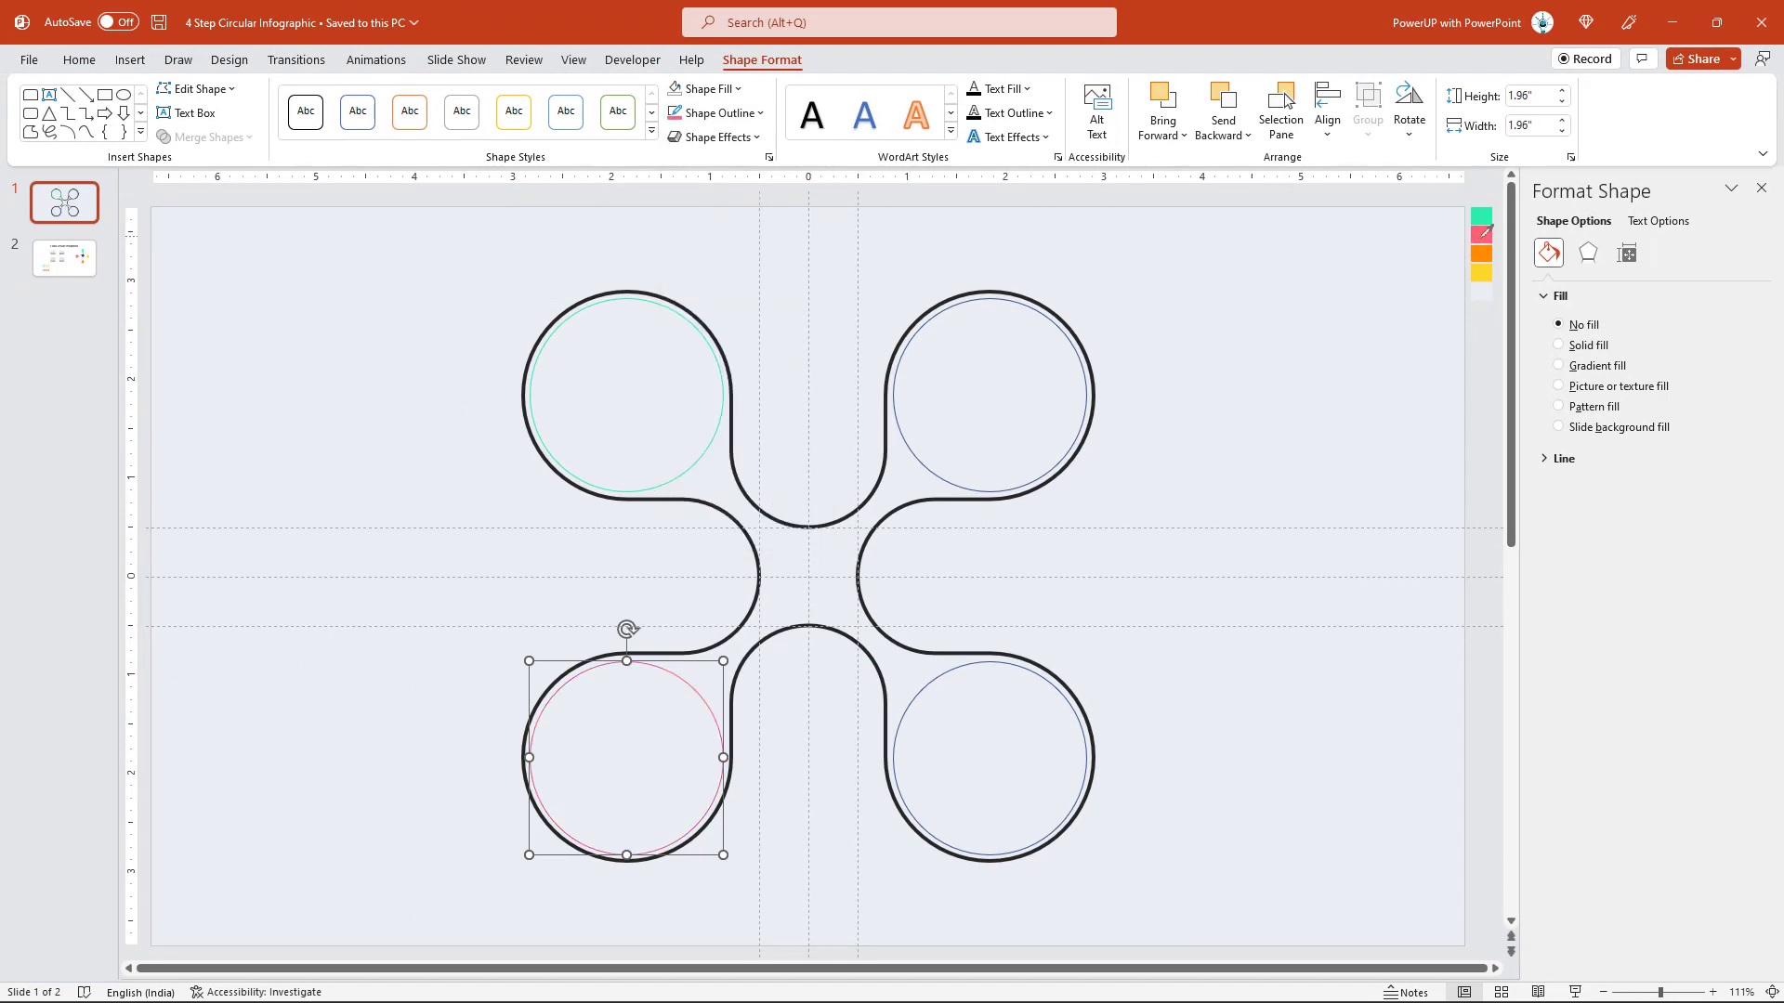
Step: Outline the bottom-right inner circle in orange and the top-right in yellow using the eyedropper
left_click(983, 665)
left_click(761, 120)
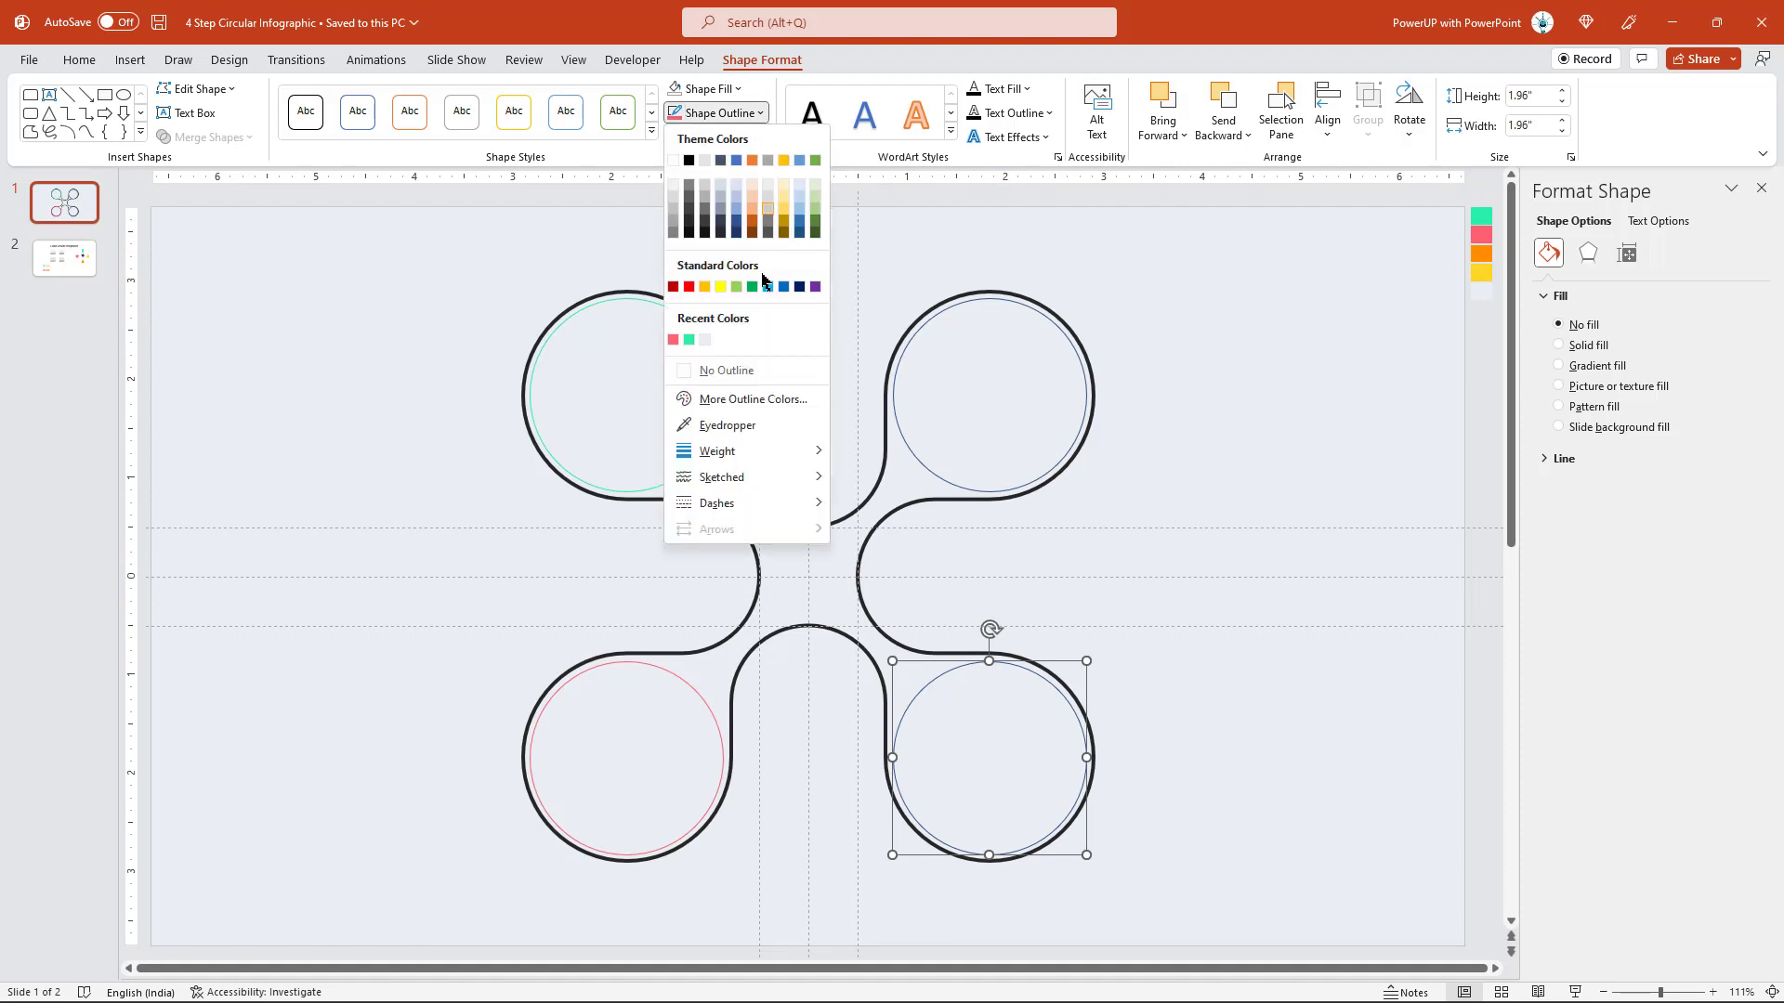
left_click(733, 425)
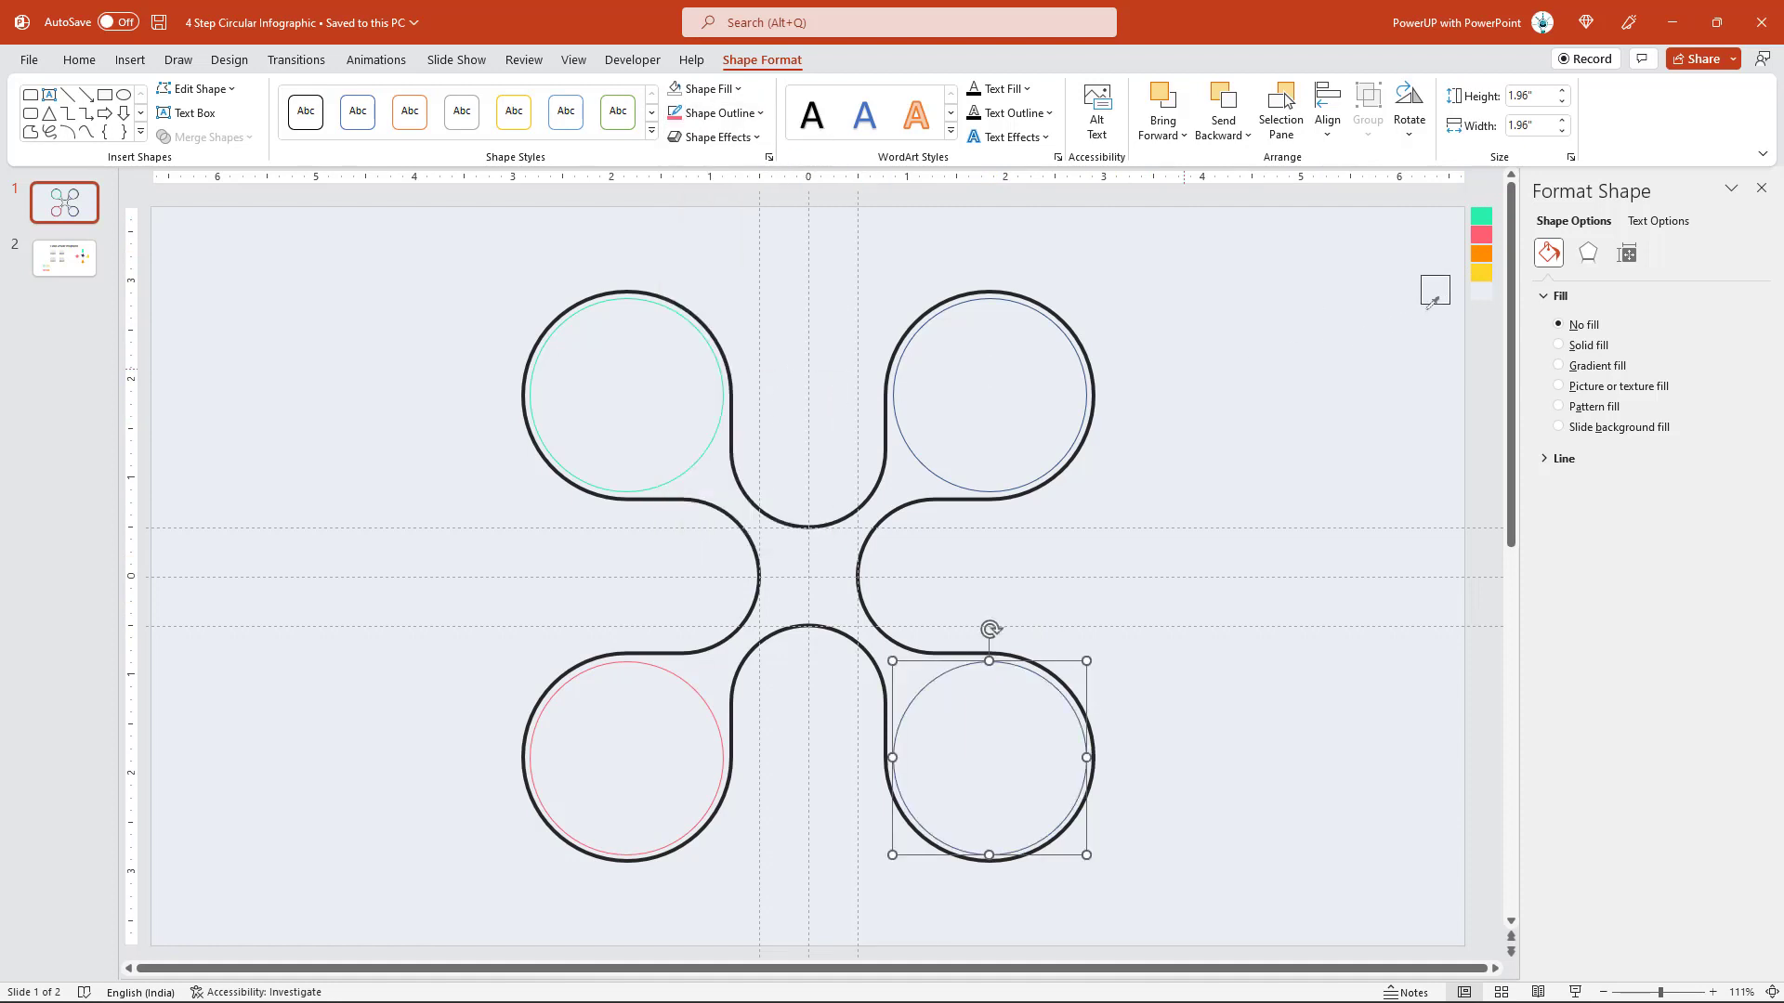
left_click(1485, 253)
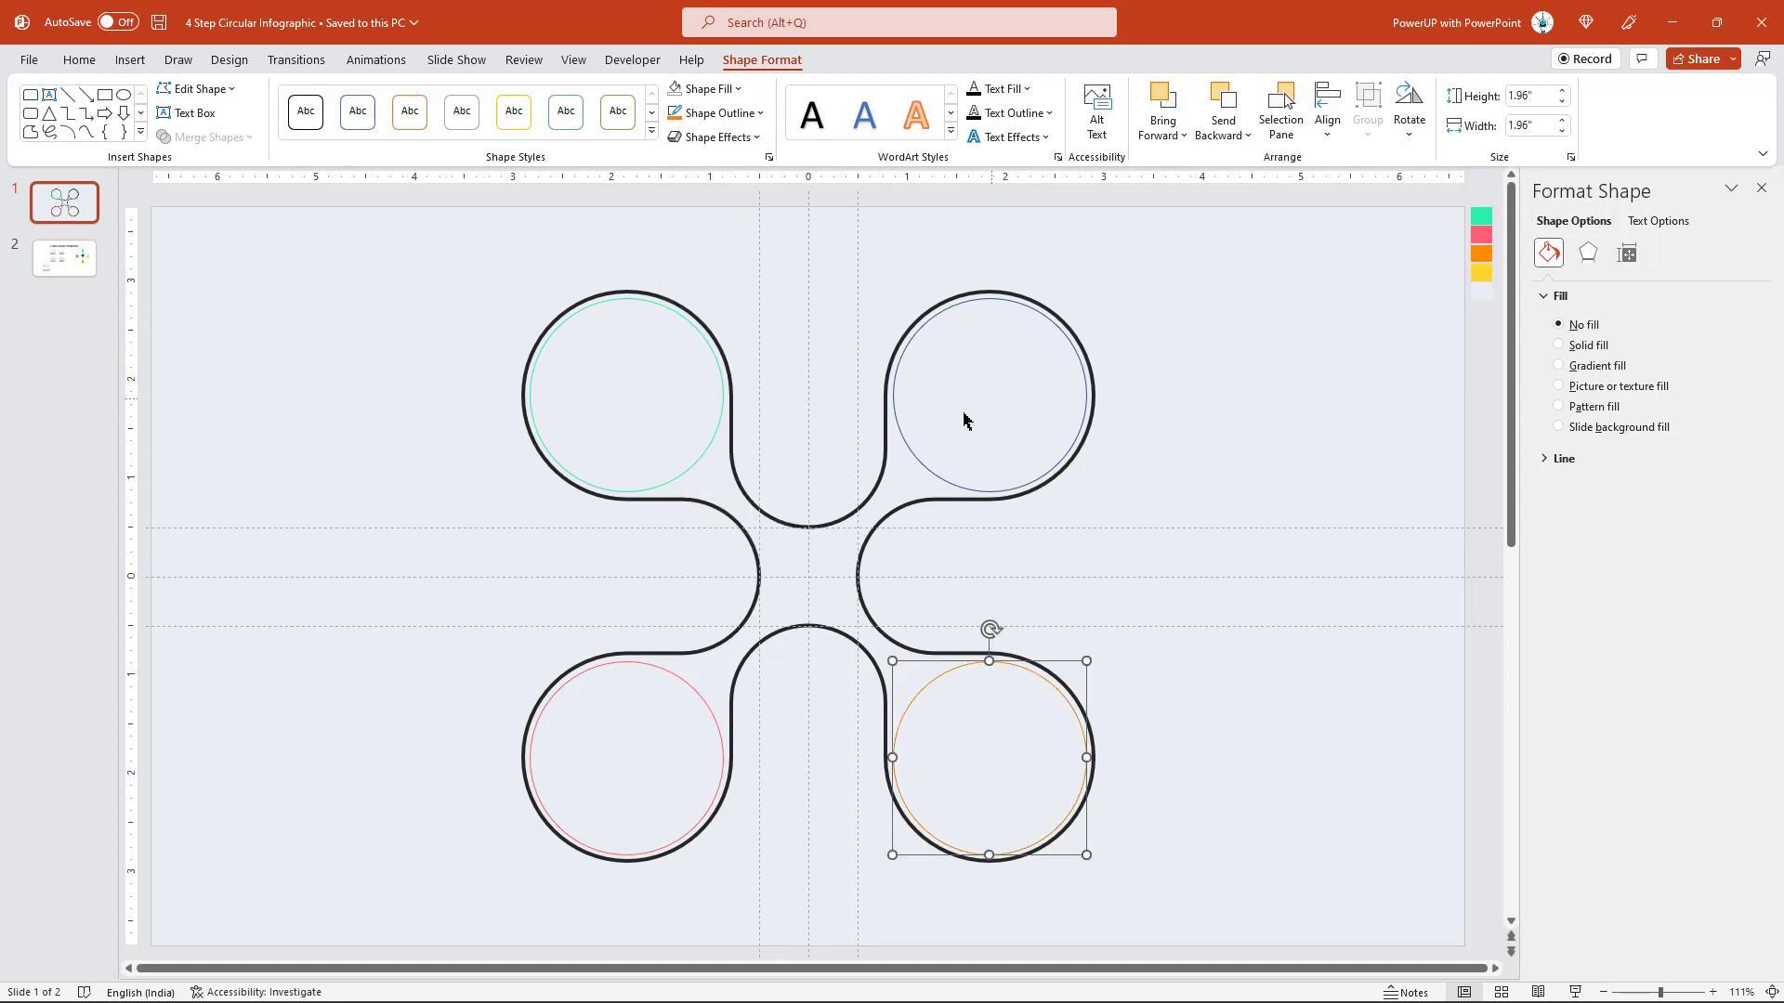
left_click(912, 447)
left_click(746, 119)
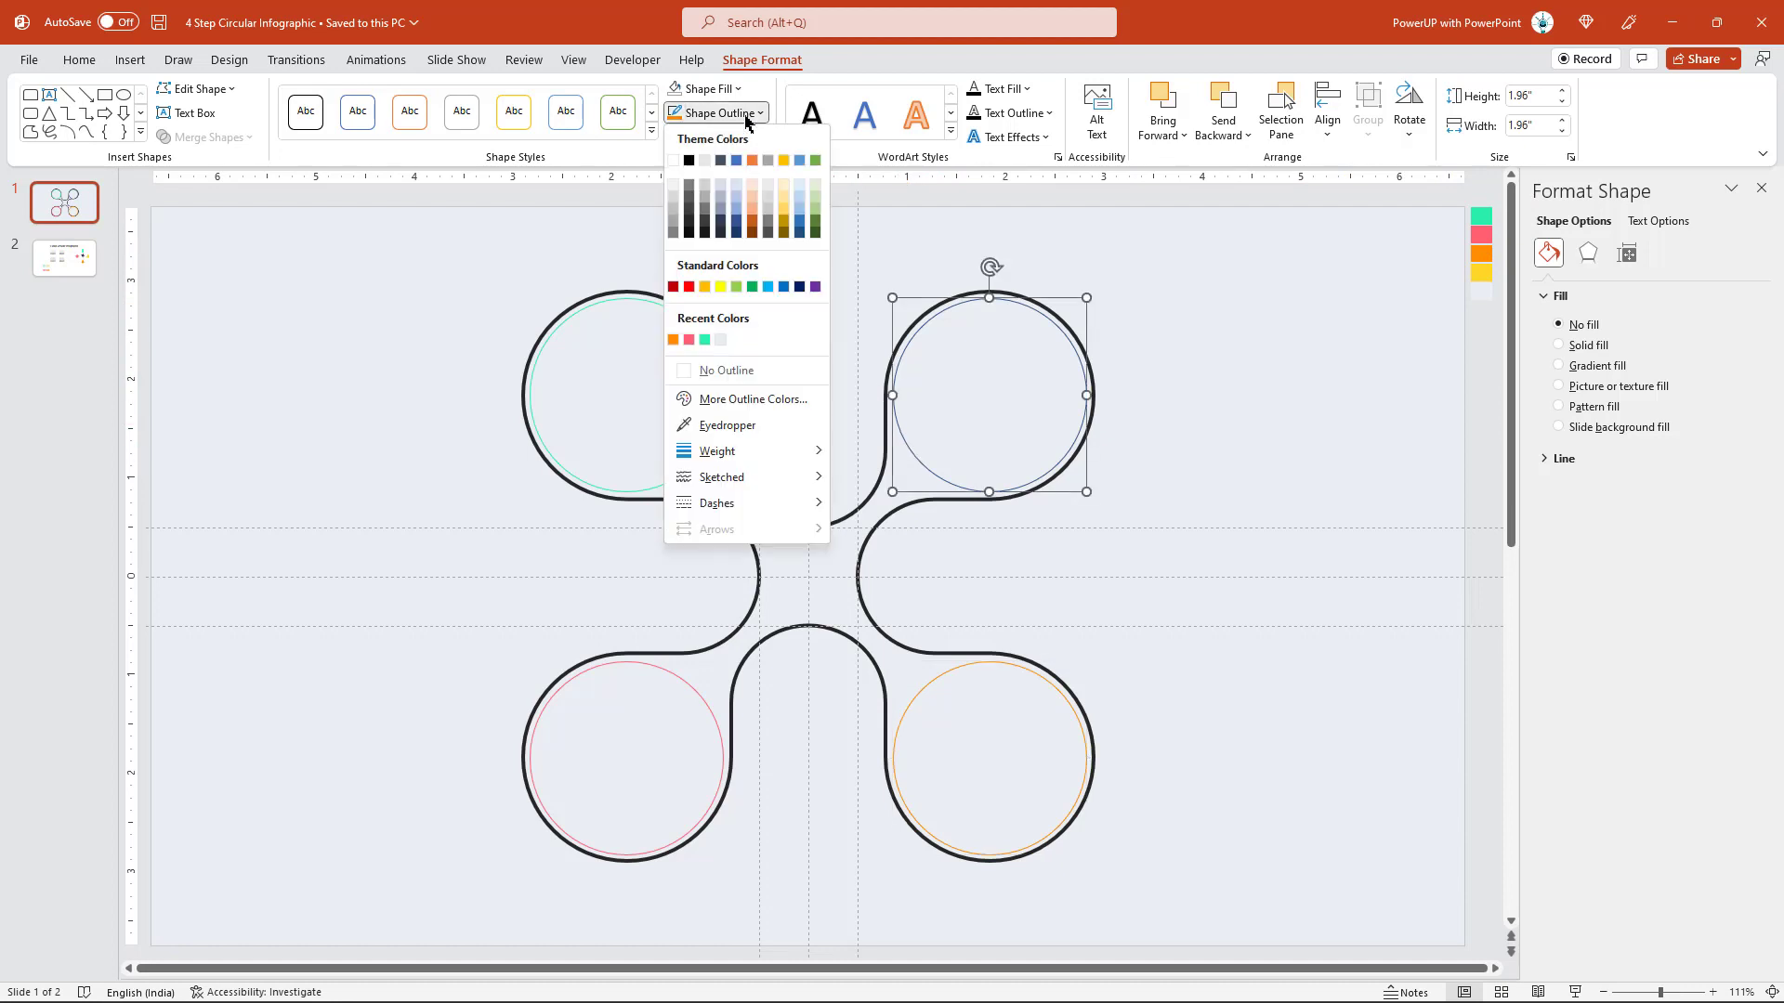
left_click(730, 427)
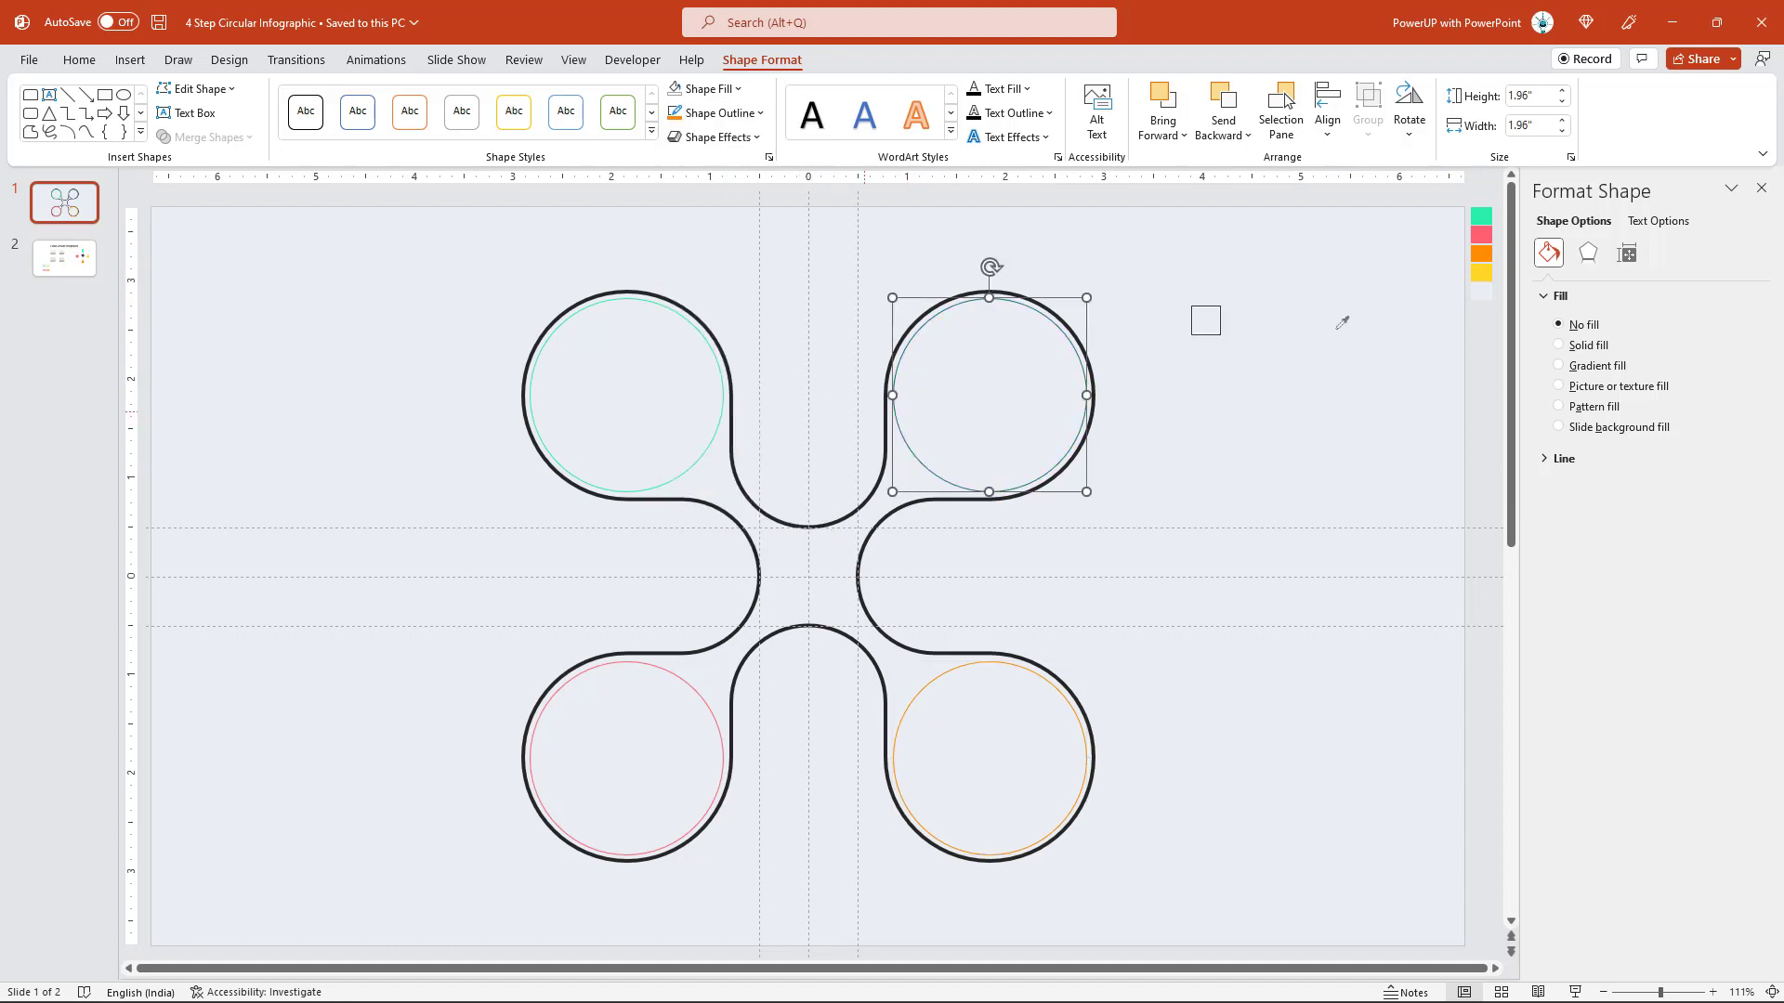
left_click(1491, 267)
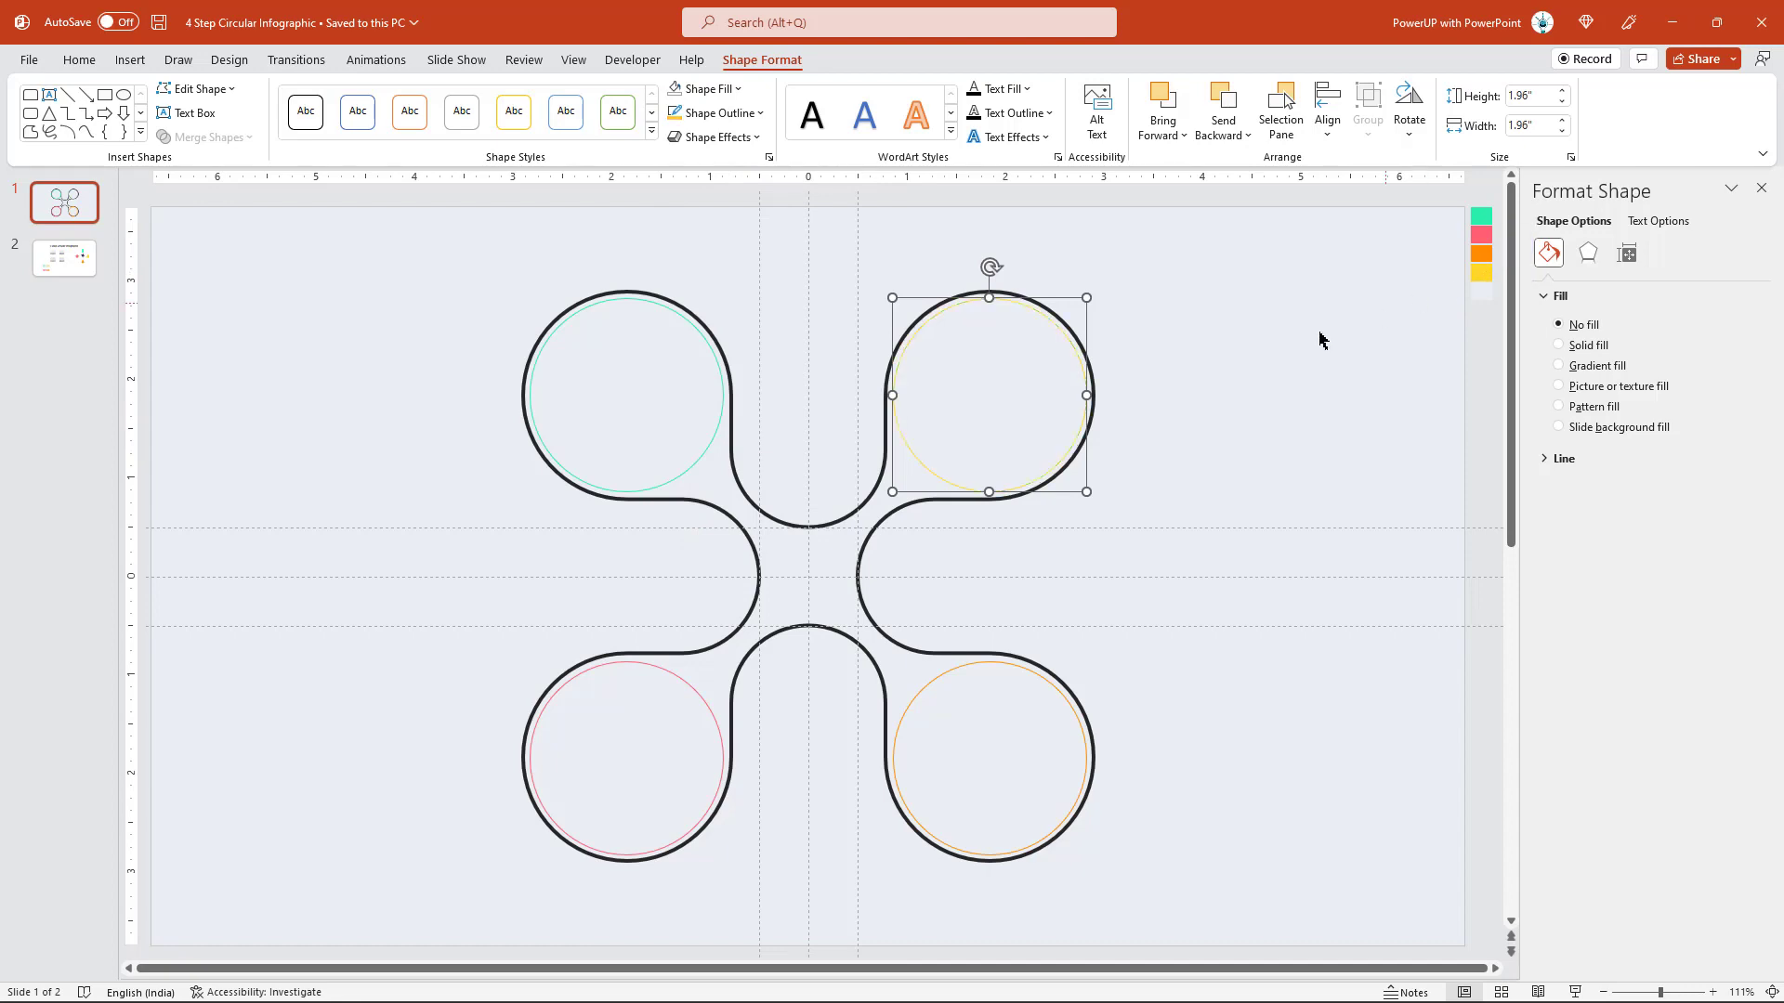
left_click(1272, 355)
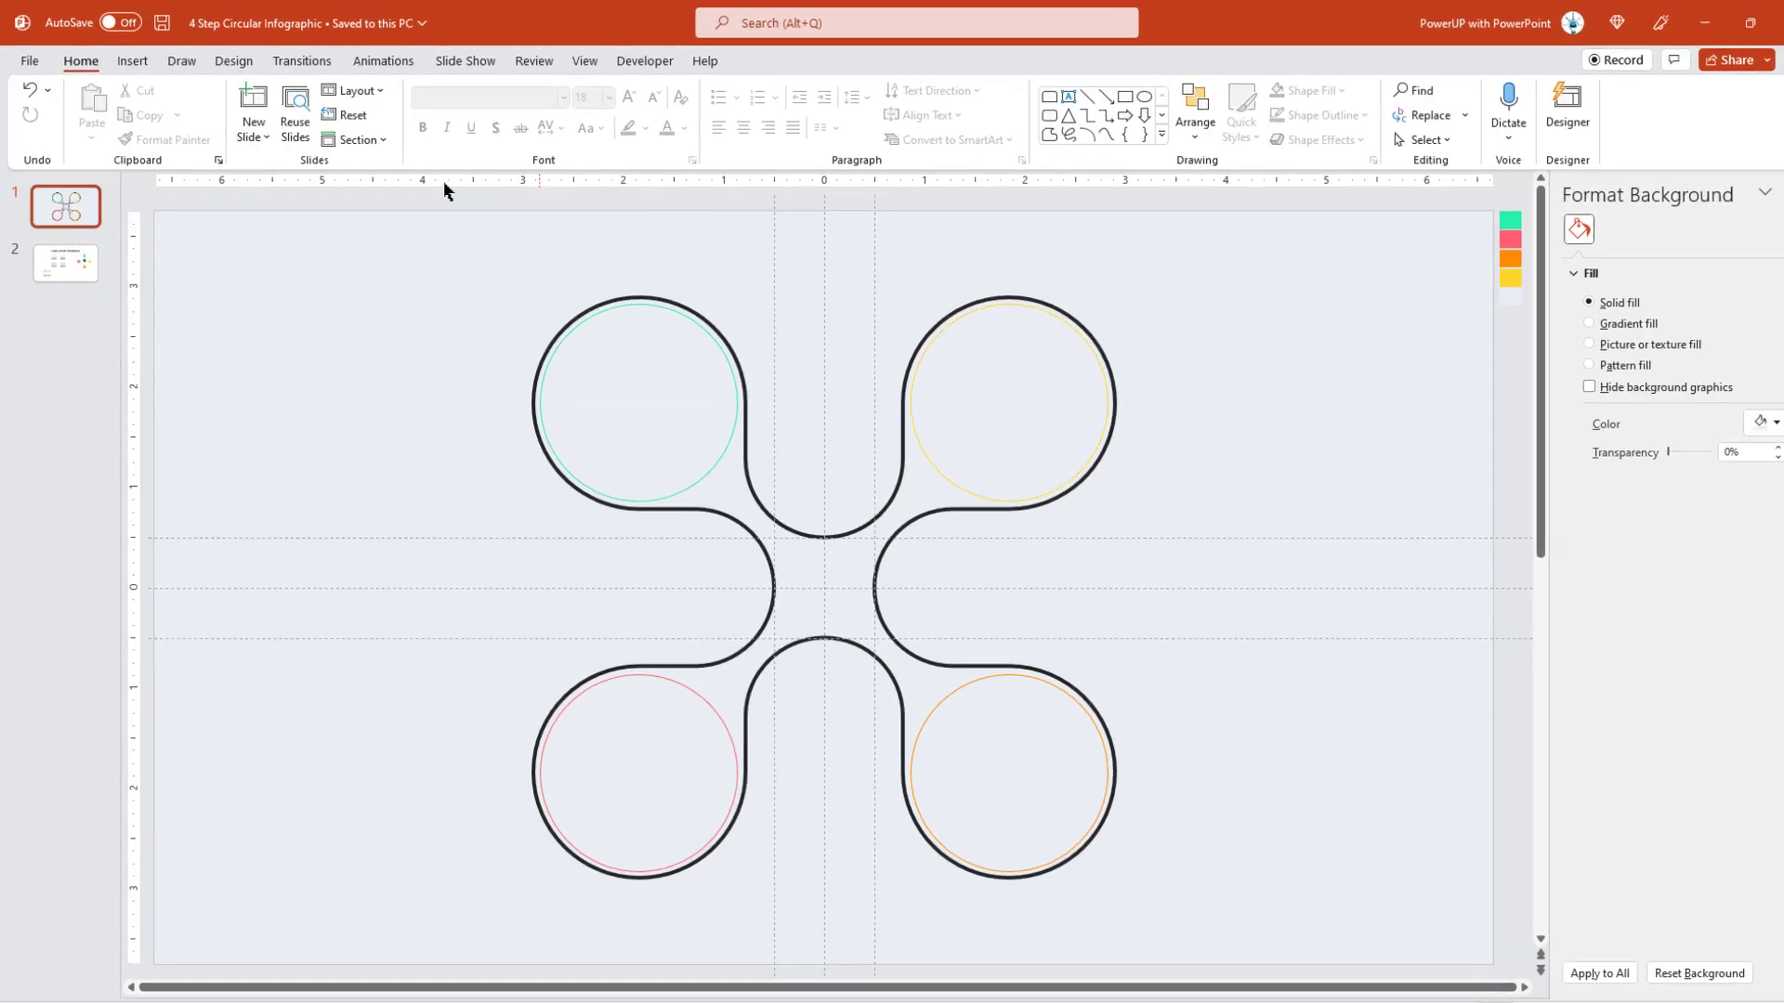
Step: Draw a Partial Circle shape and reshape its arc into a half circle
left_click(130, 60)
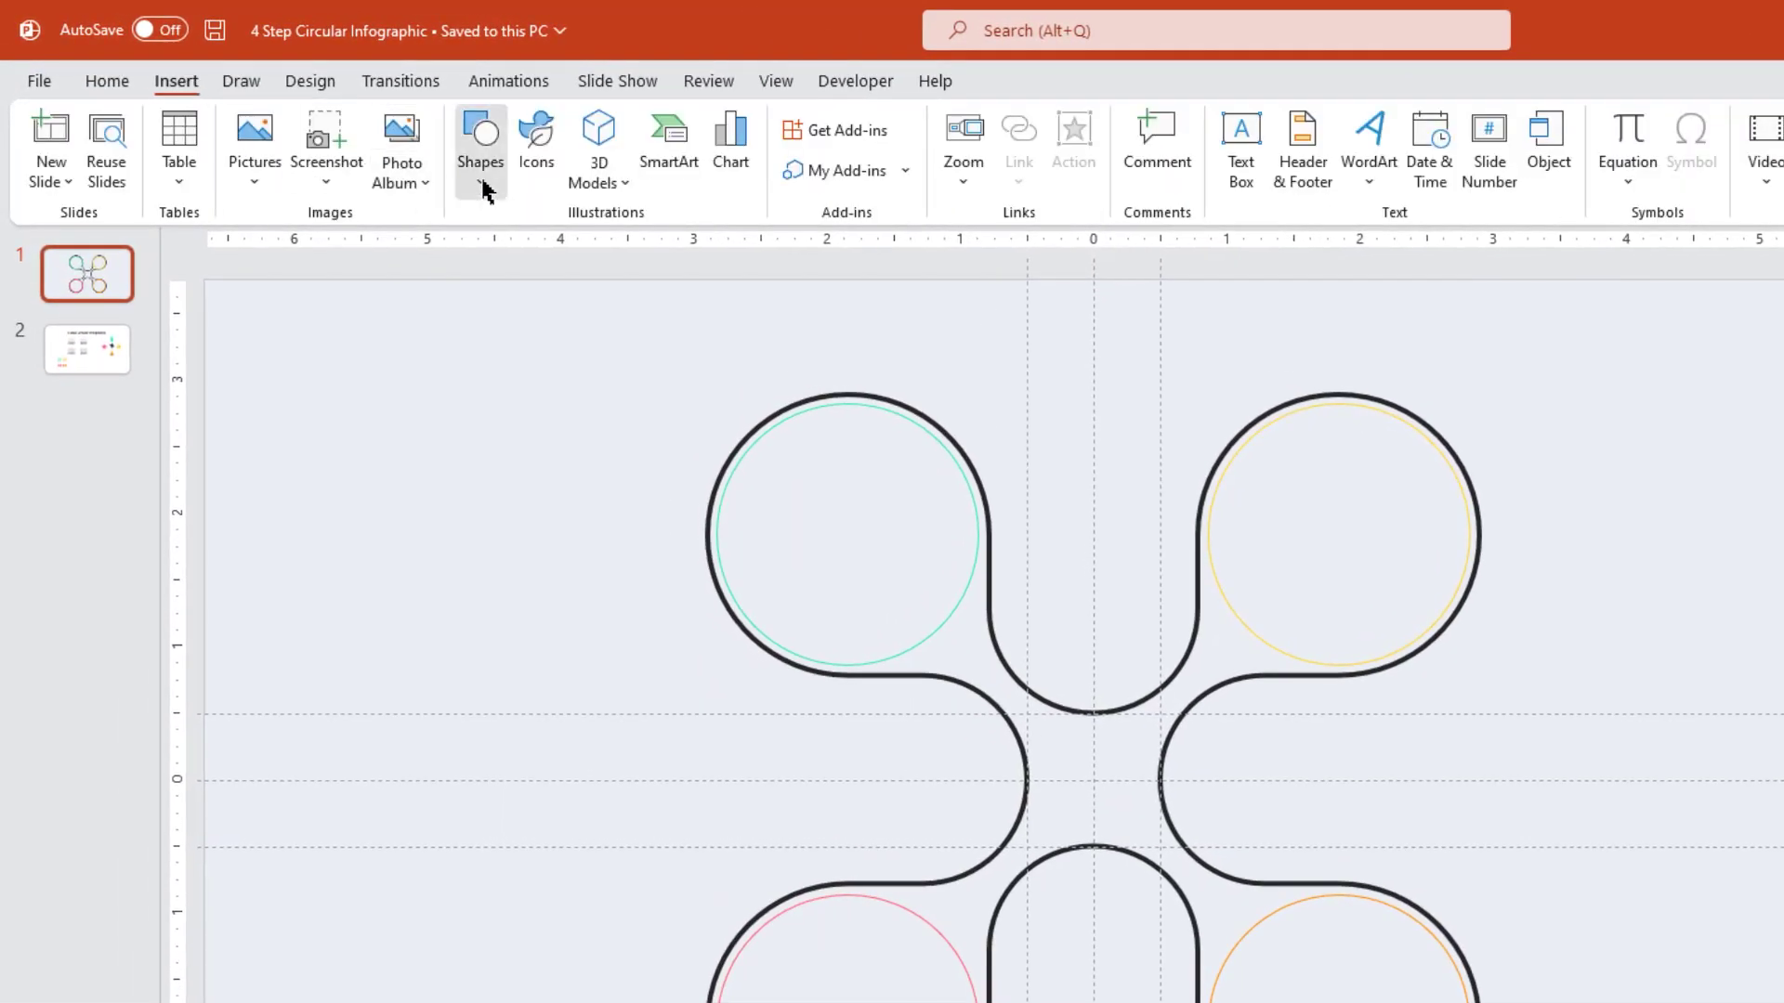
left_click(483, 176)
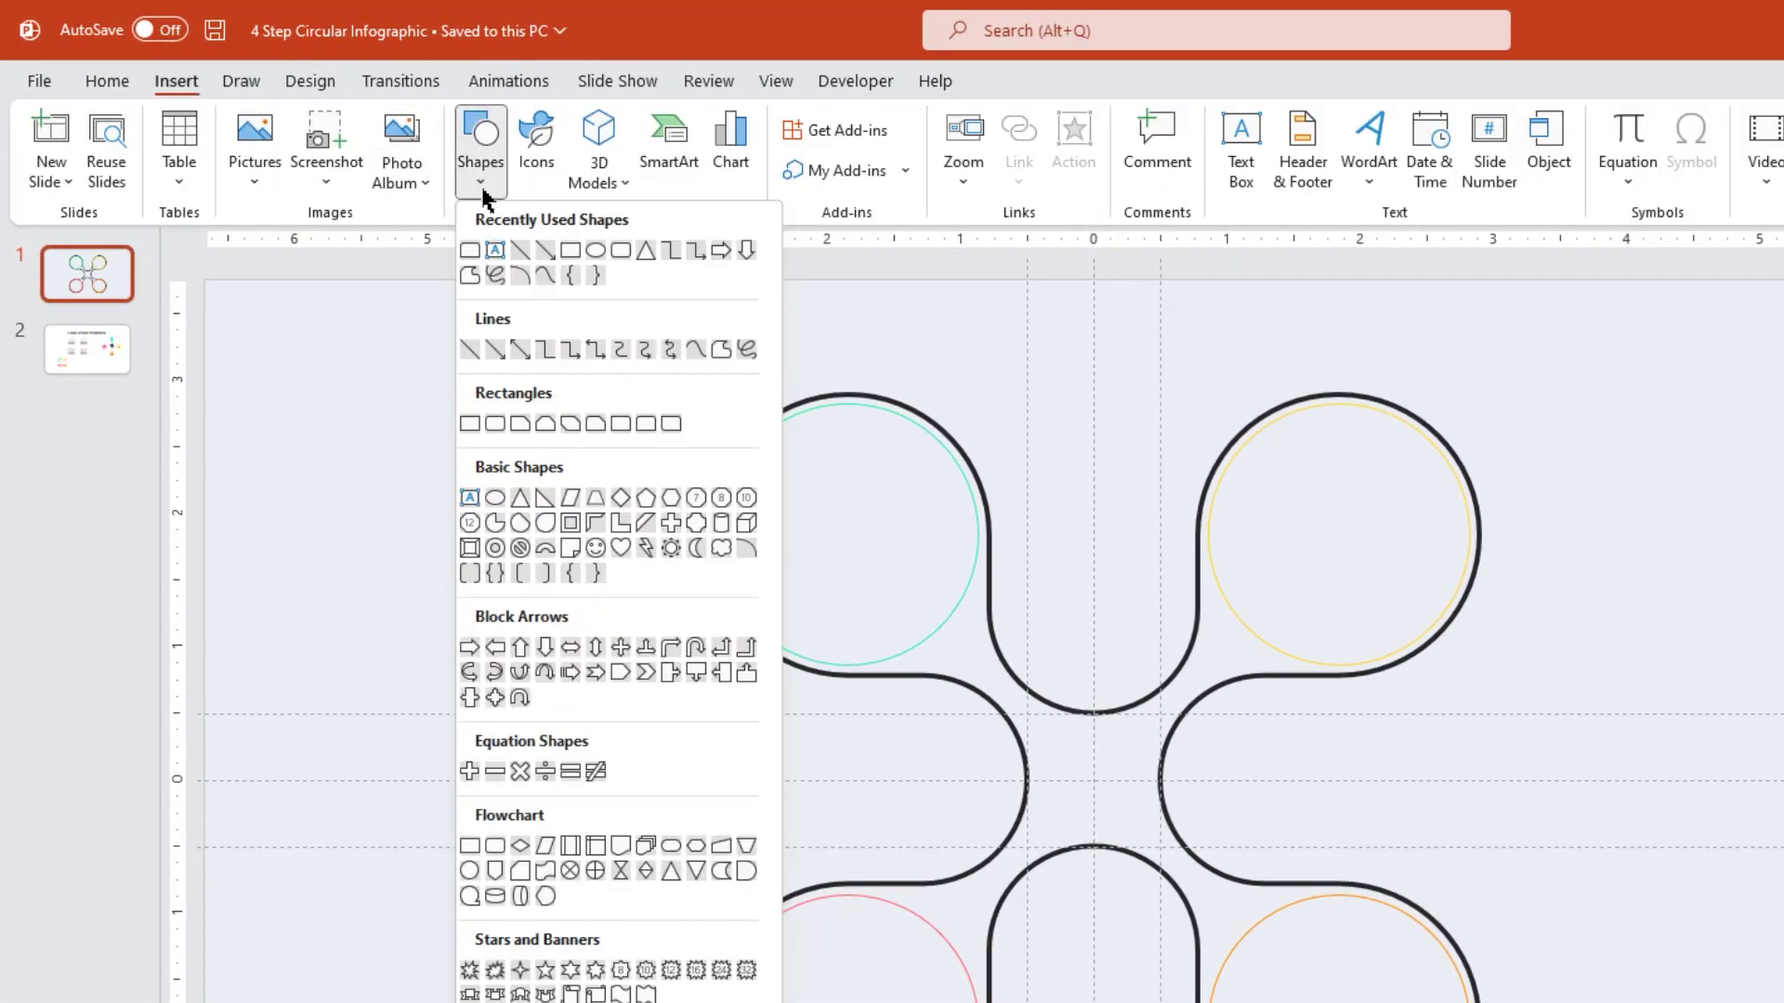
left_click(497, 534)
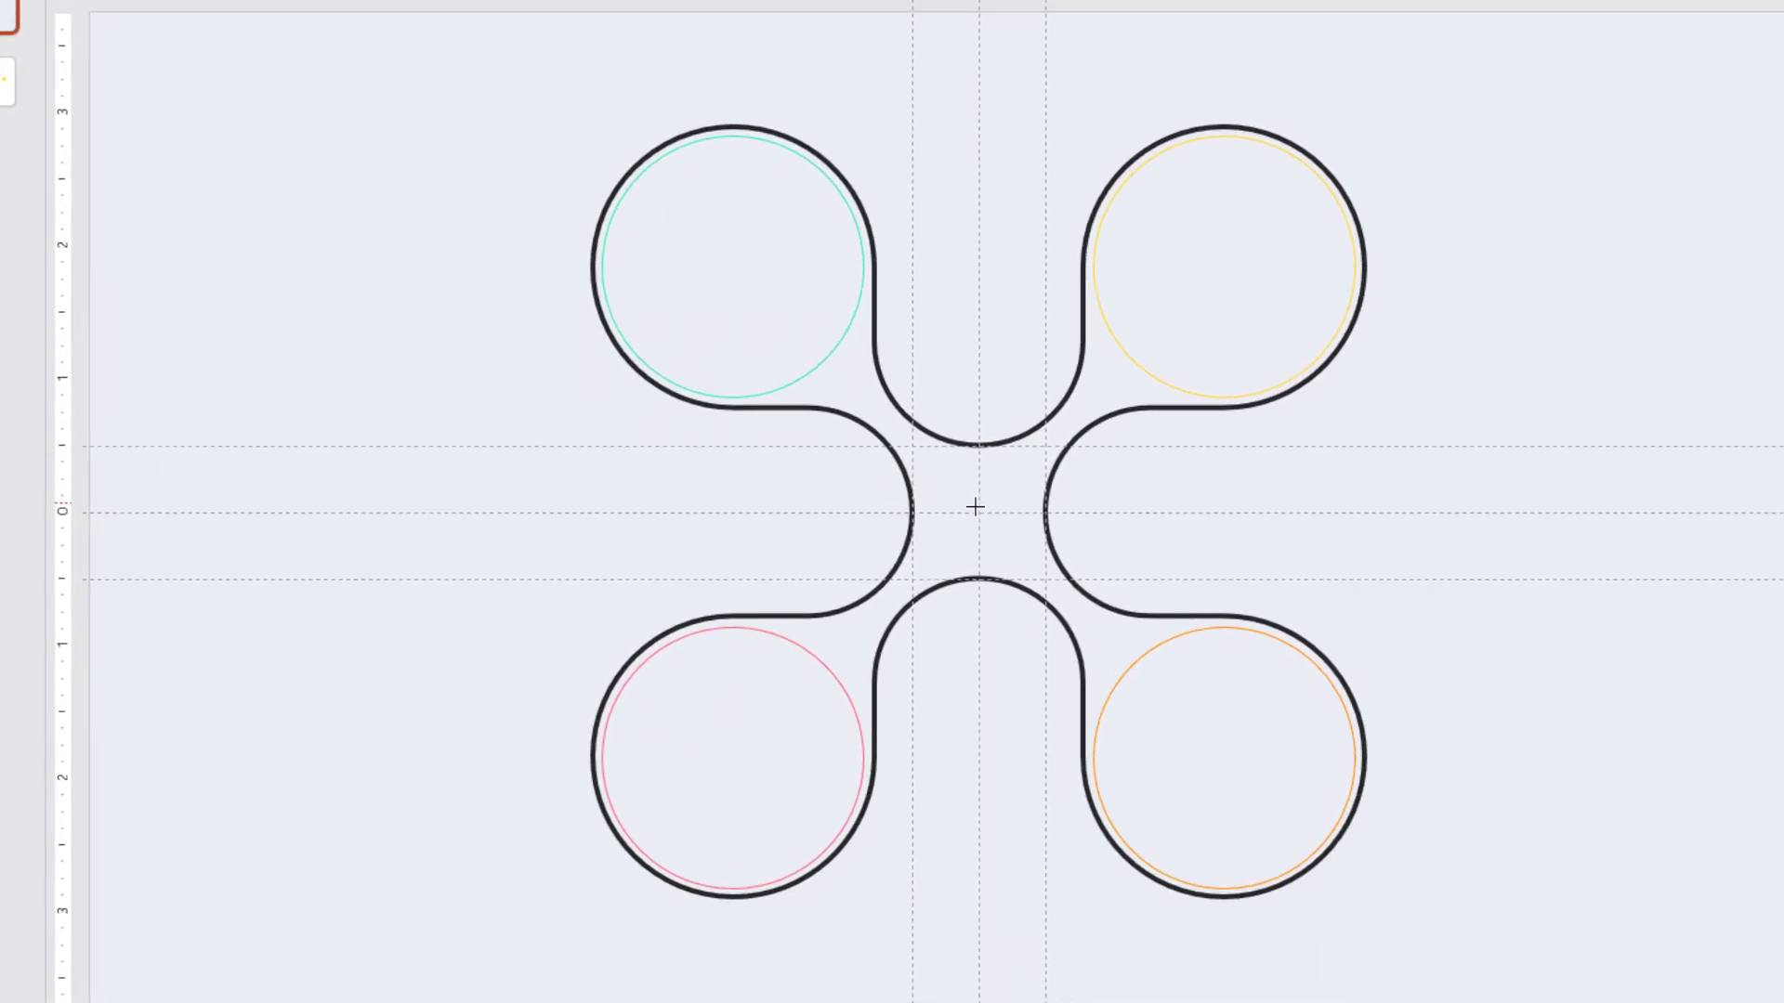
mouse_move(981, 514)
left_mouse_down()
mouse_move(1127, 665)
mouse_move(1114, 647)
left_mouse_up()
left_click_drag(979, 376, 983, 666)
left_click_drag(1115, 514, 983, 369)
left_click_drag(982, 650, 981, 652)
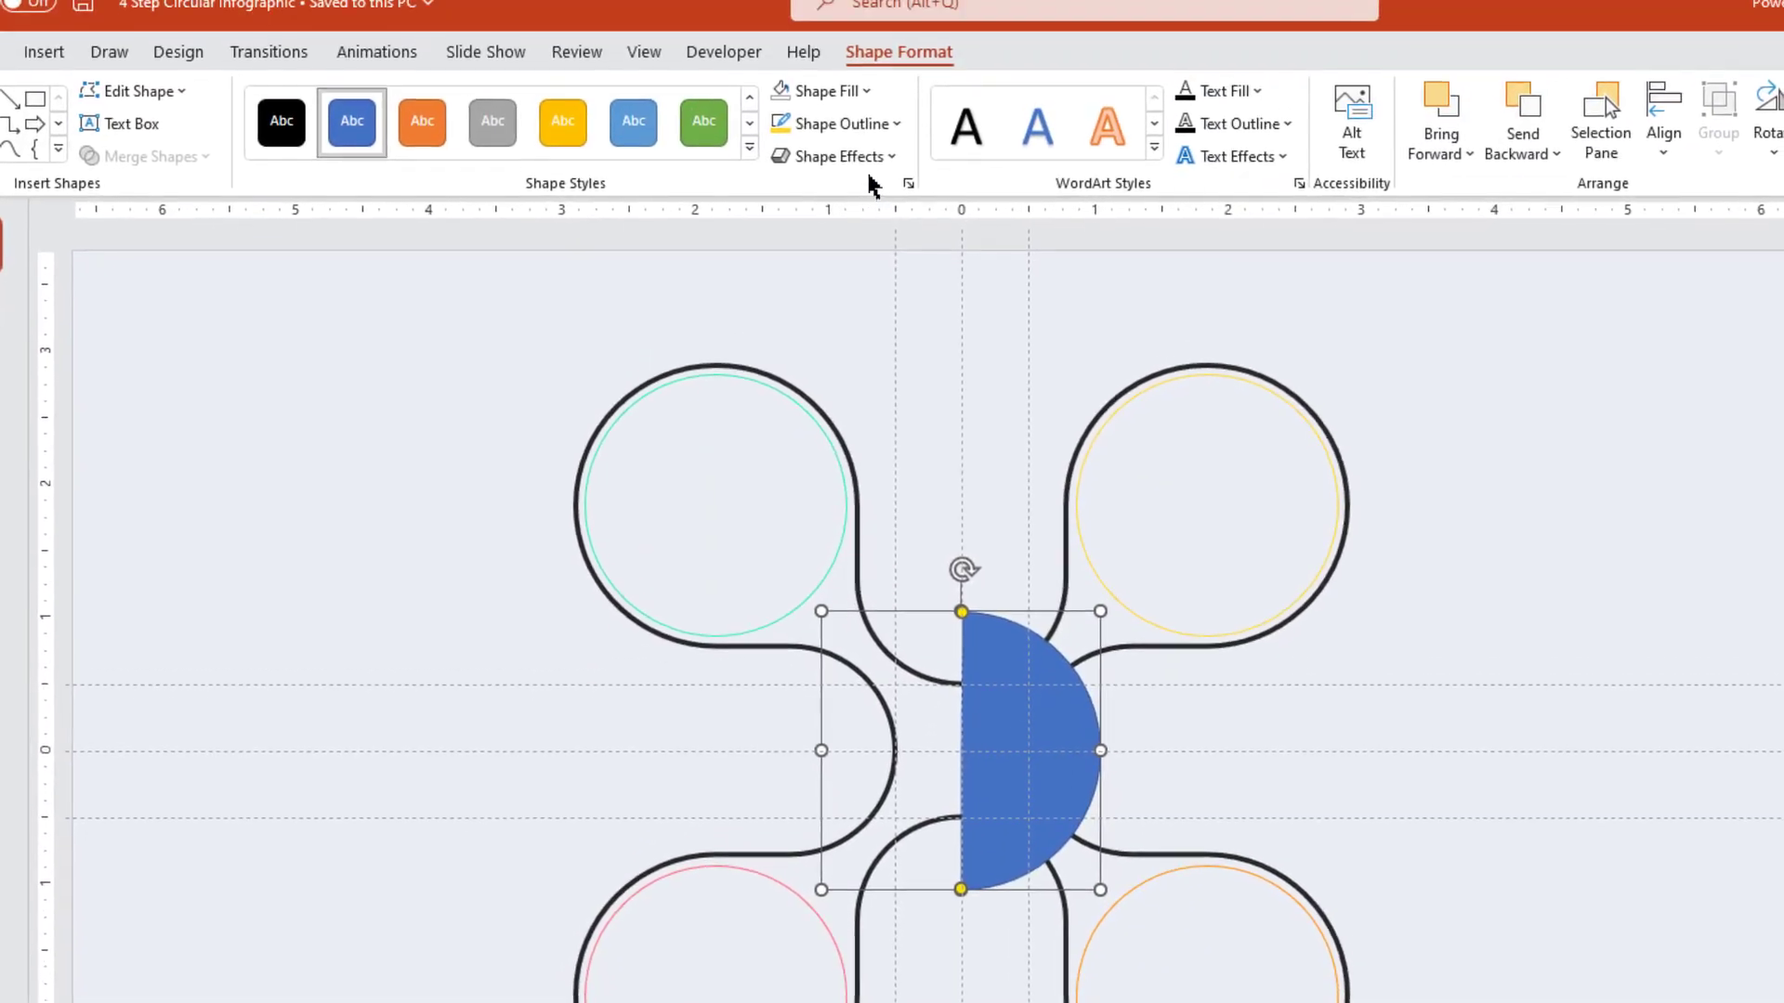
Step: Remove the half circle's outline and fit it at 1.84 inches inside the top-right circle
left_click(864, 165)
left_click(848, 502)
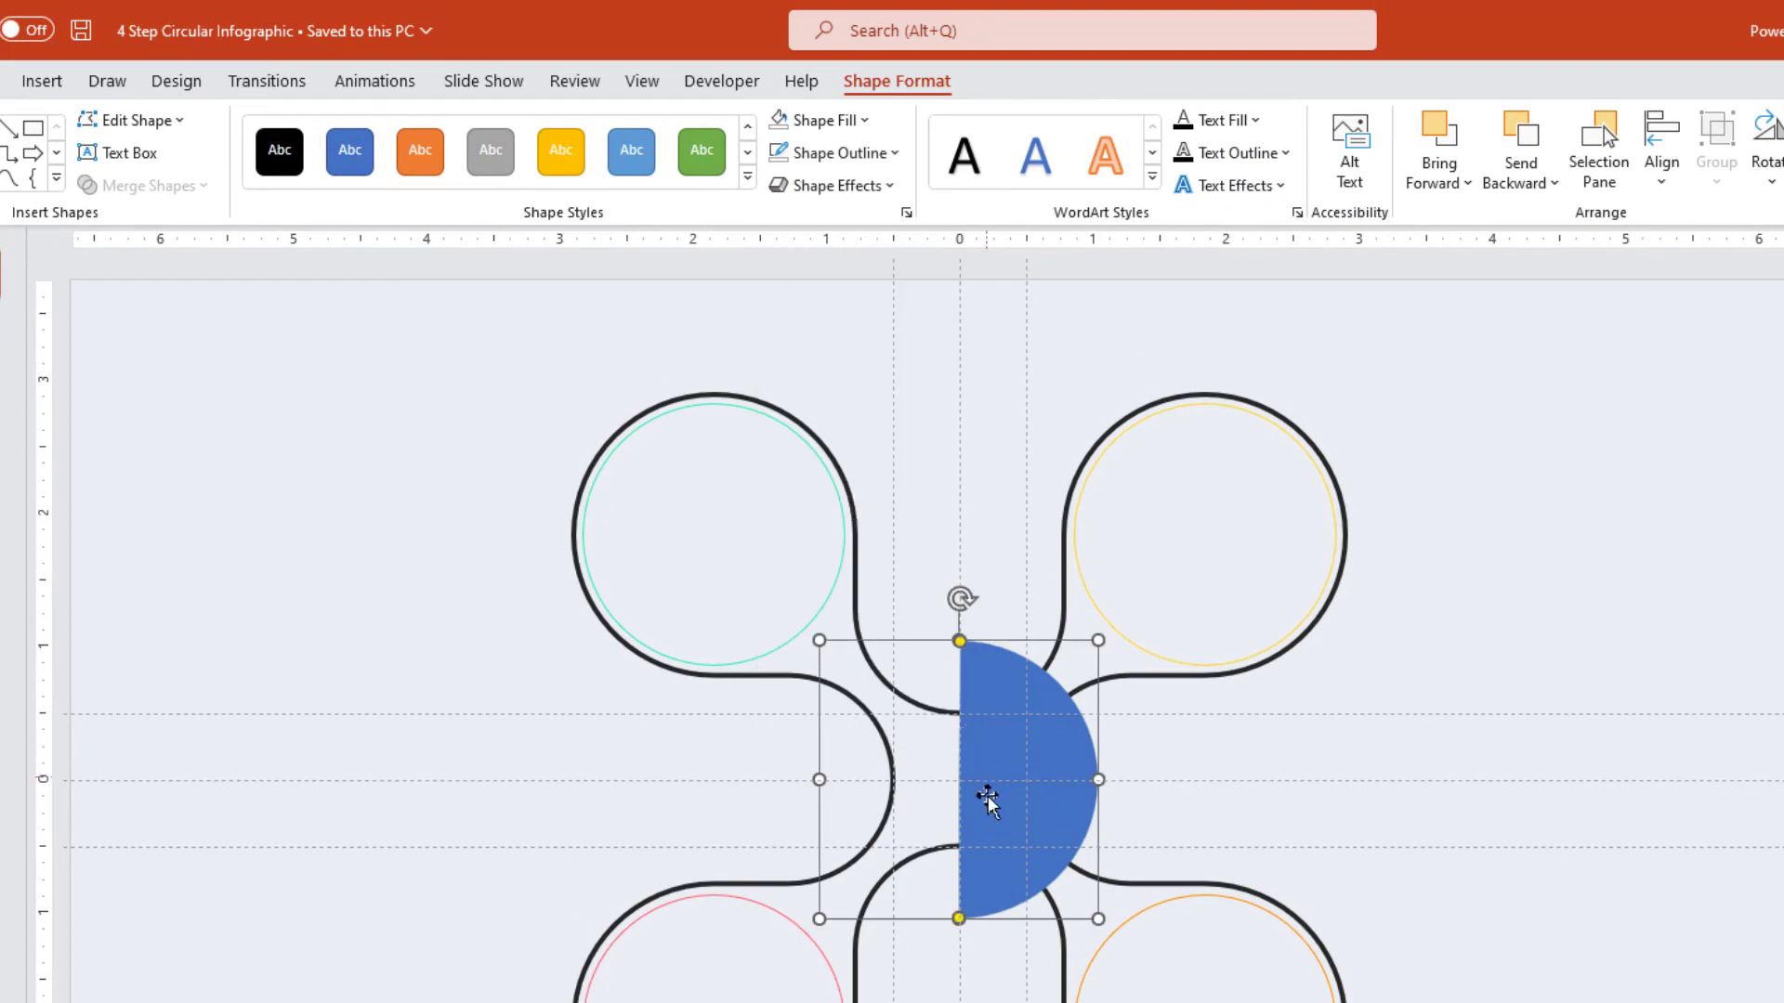
left_click_drag(984, 793, 1213, 539)
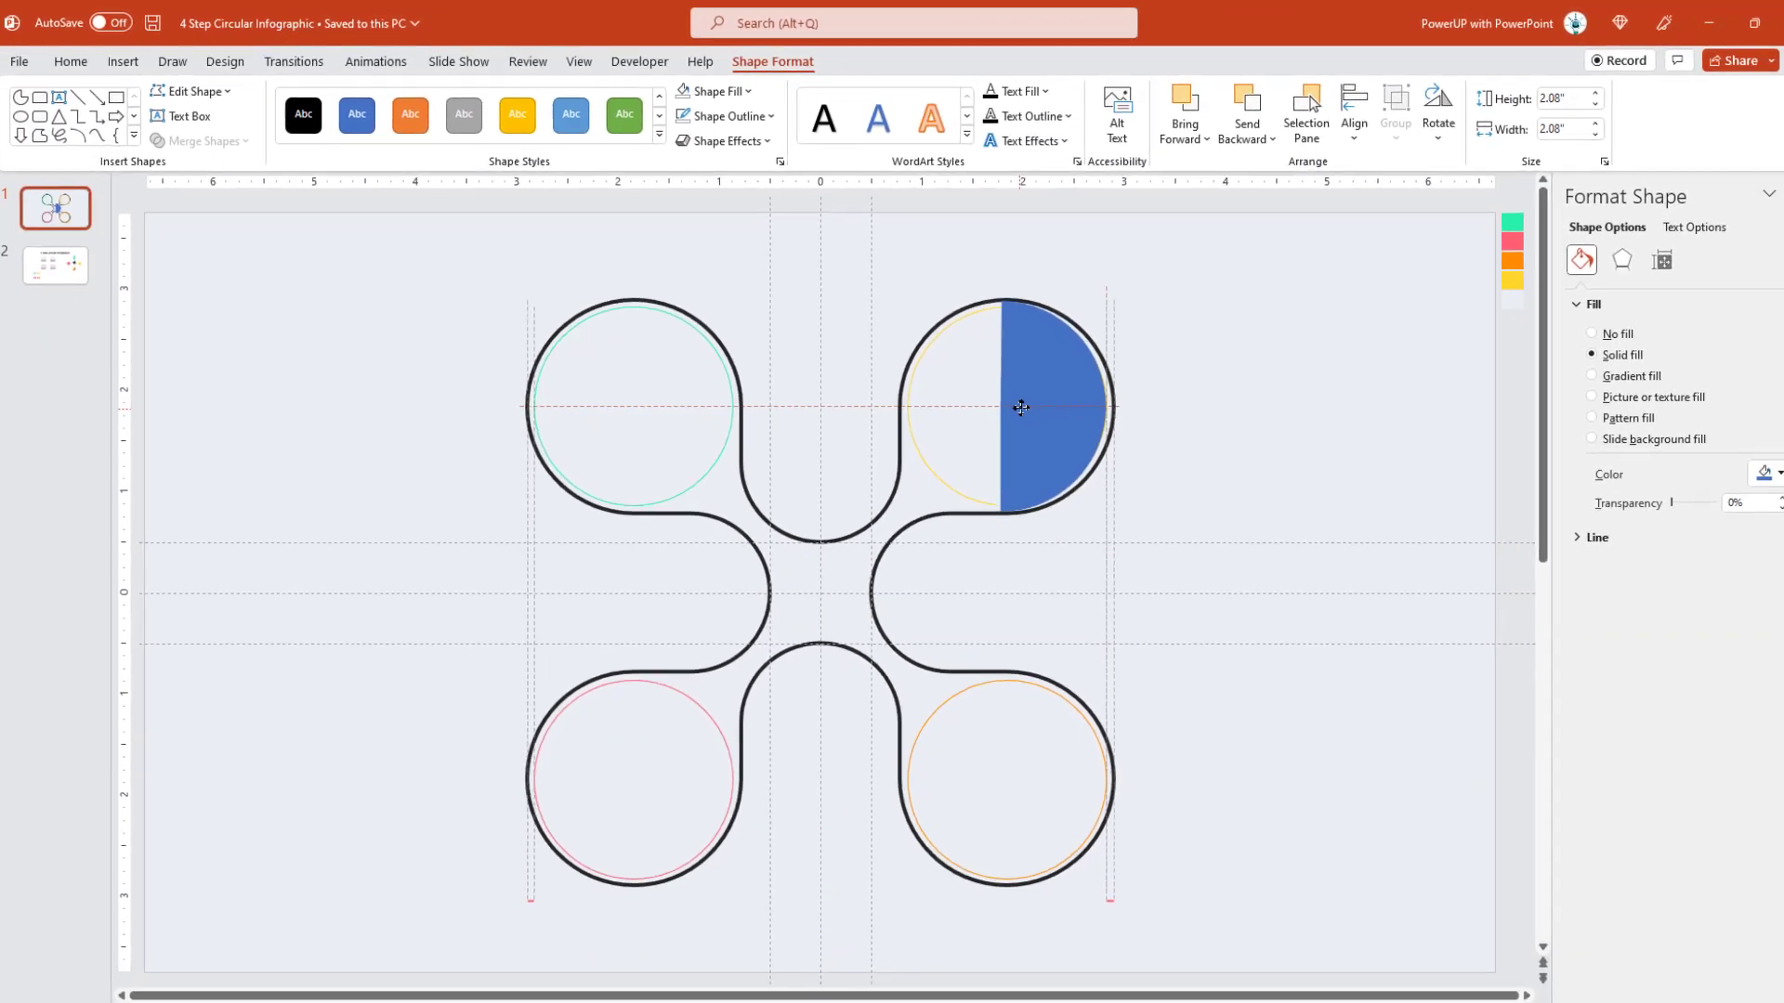
scroll(1003, 399, "up", 8)
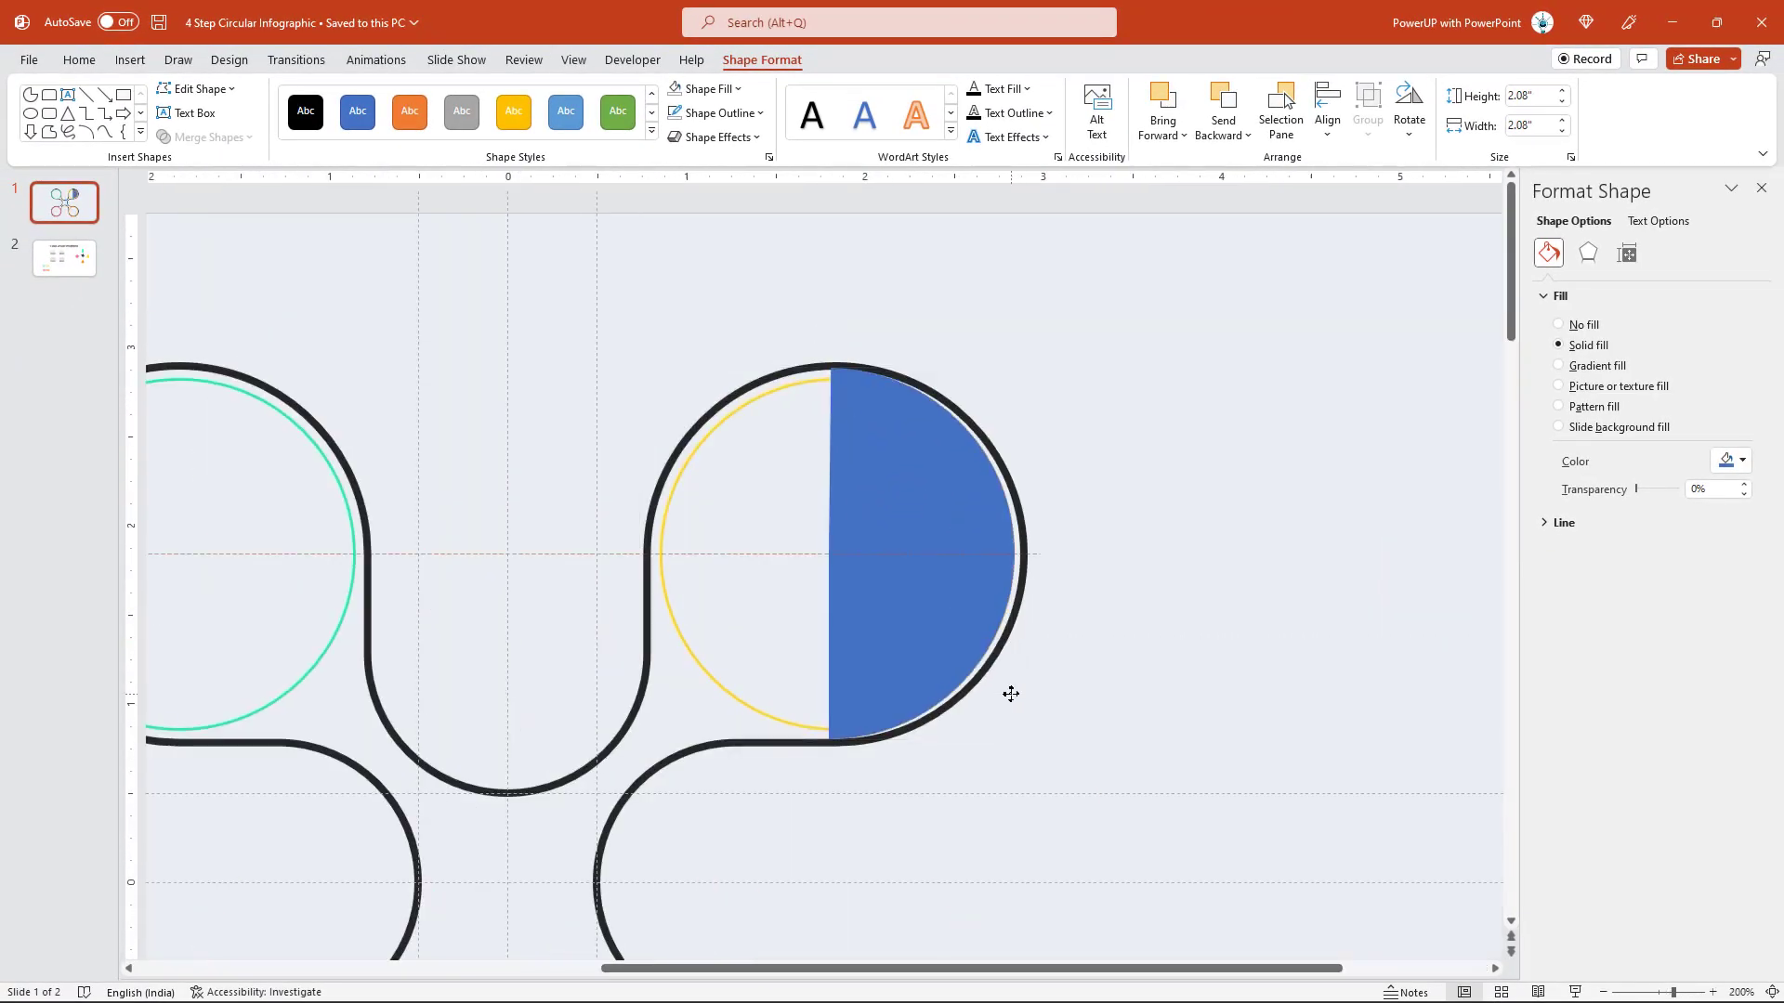
mouse_move(1013, 738)
left_mouse_down()
mouse_move(979, 709)
mouse_move(999, 716)
left_mouse_up()
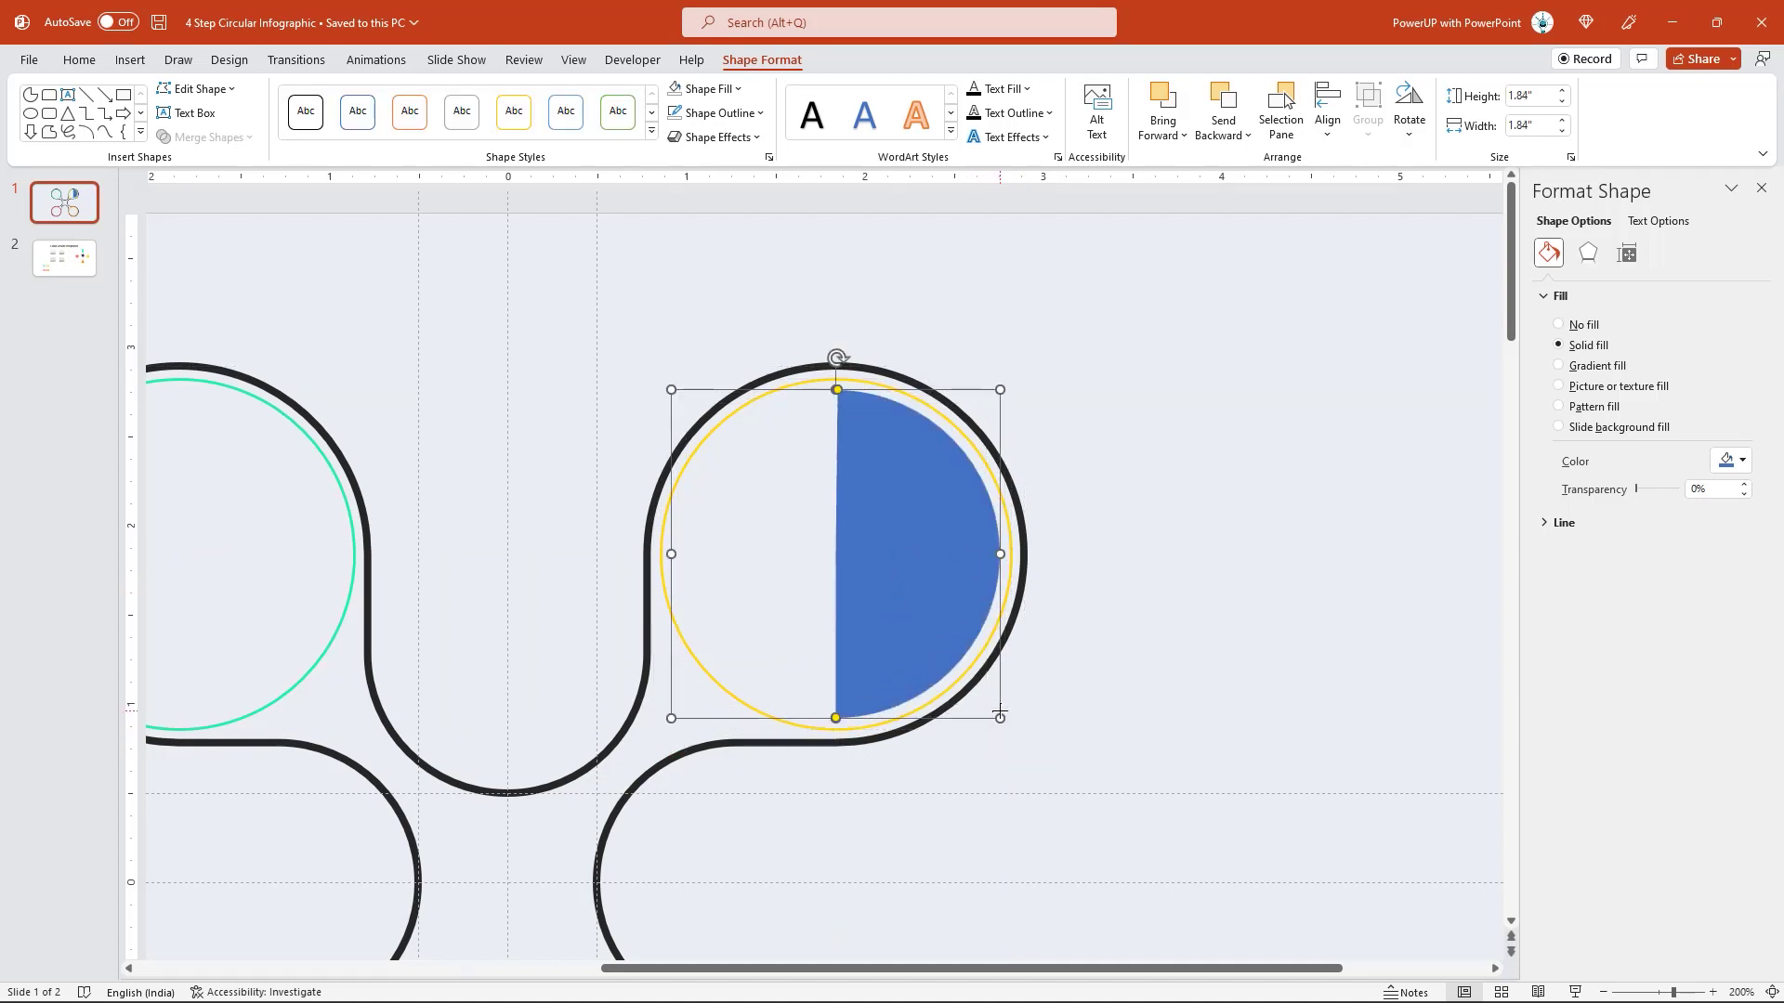
scroll(966, 660, "down", 6)
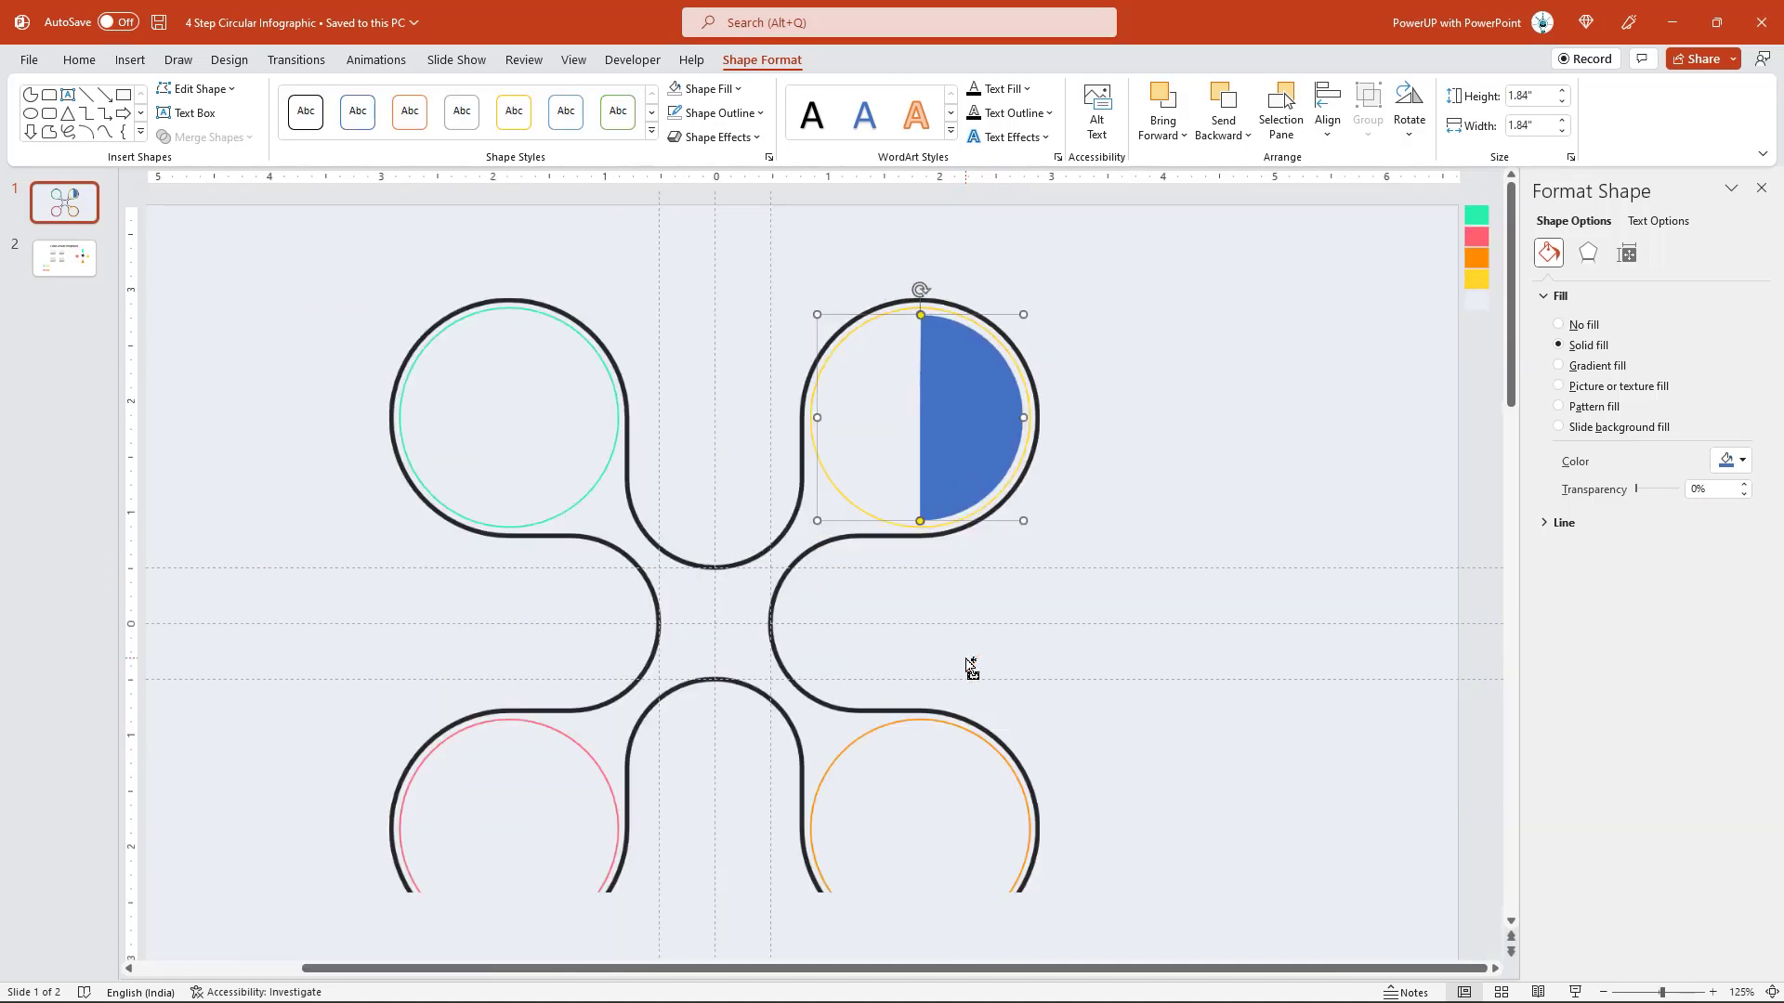
Step: Copy the blue half circle into the other three inner circles
scroll(968, 669, "down", 1)
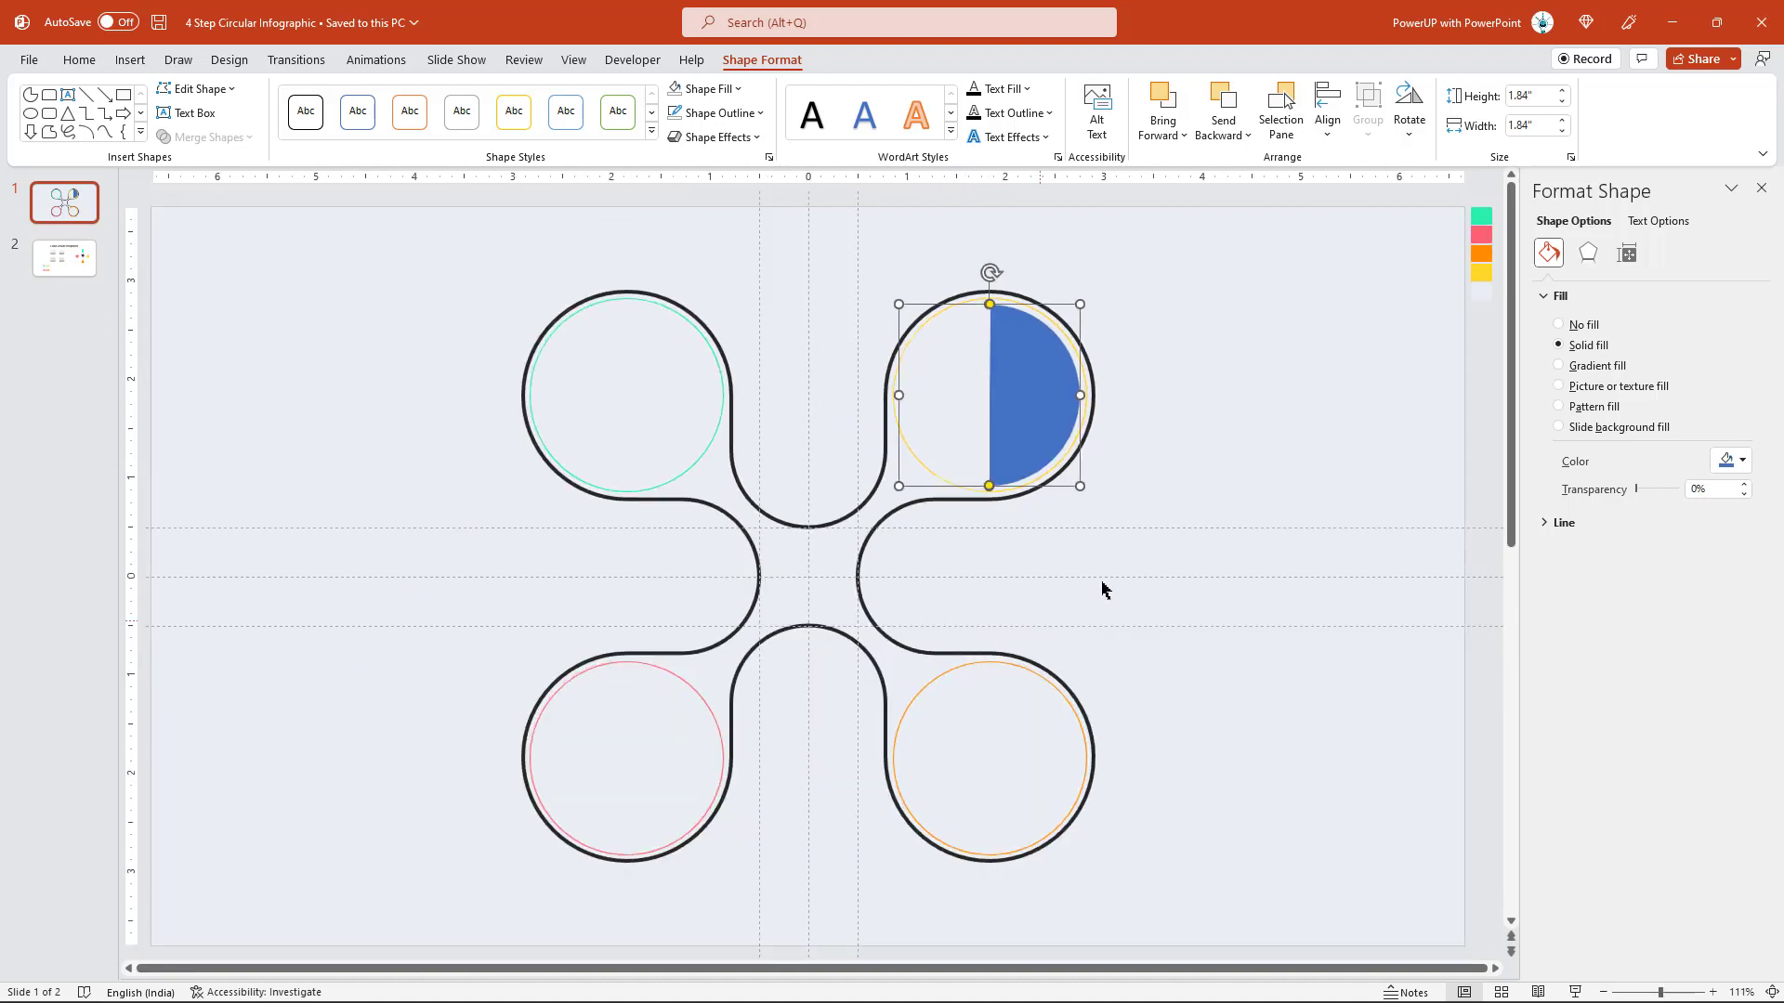
left_click(1127, 557)
left_click(1028, 394)
left_click_drag(1026, 388, 652, 699)
left_click(1019, 399)
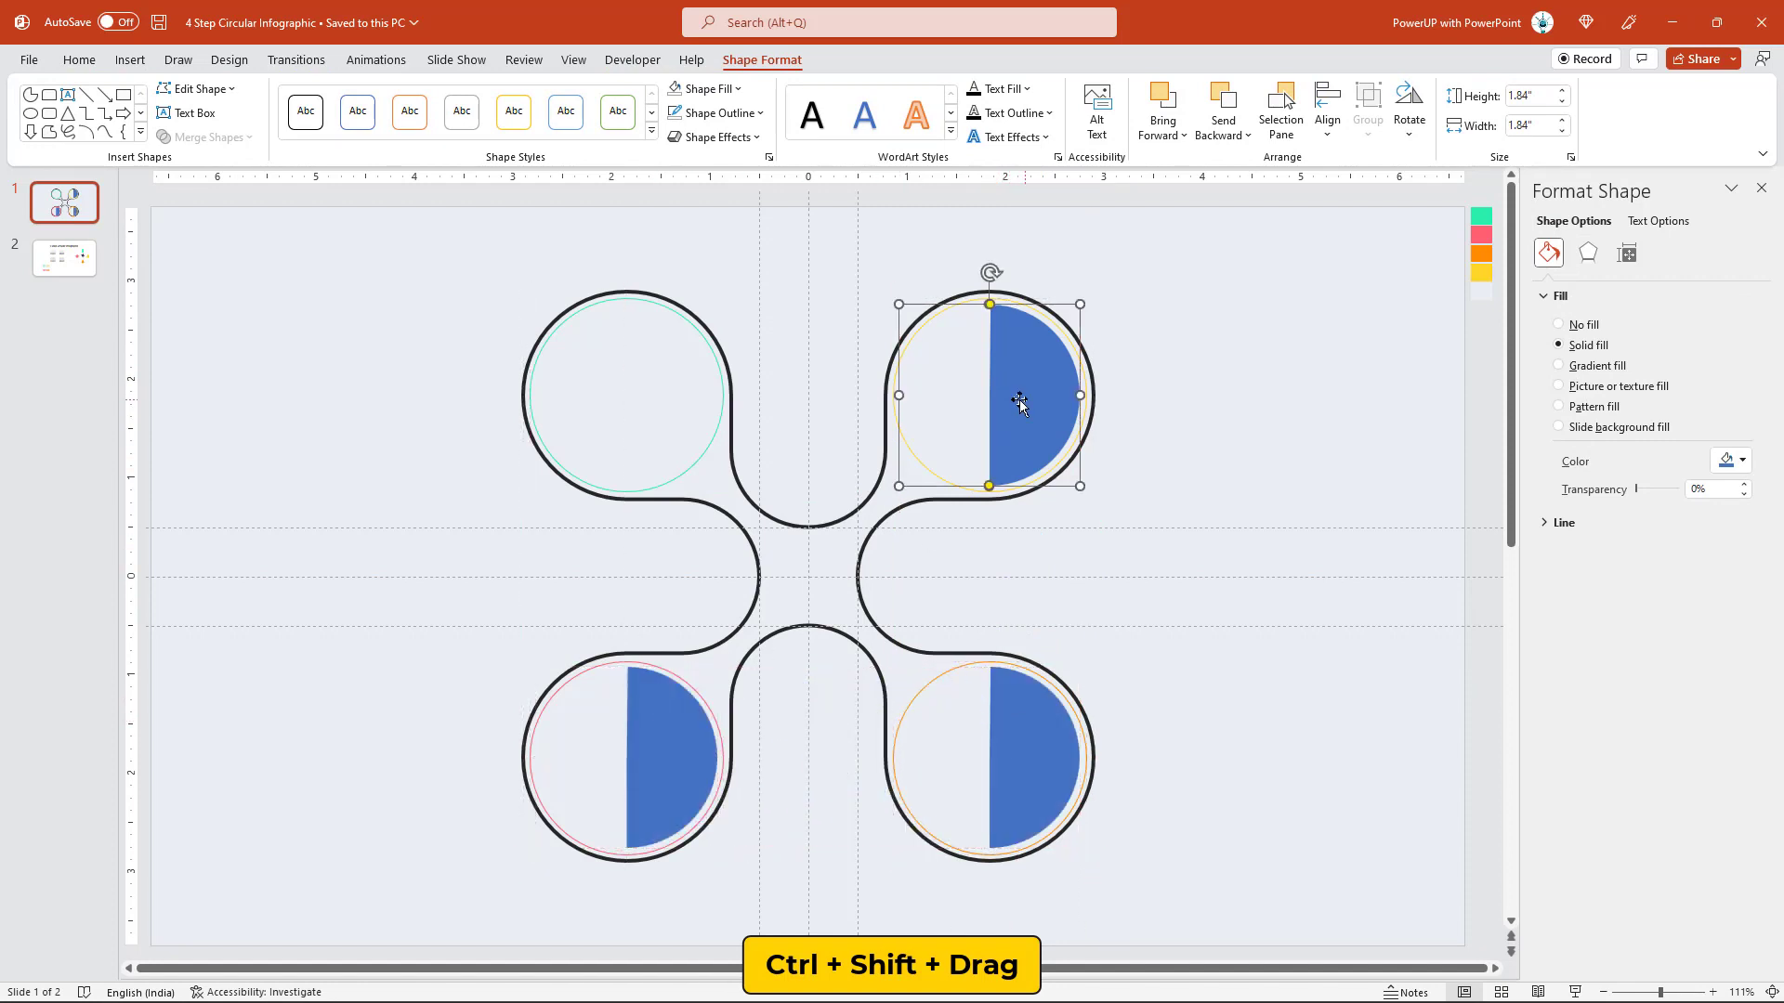
left_click_drag(1019, 398, 666, 394)
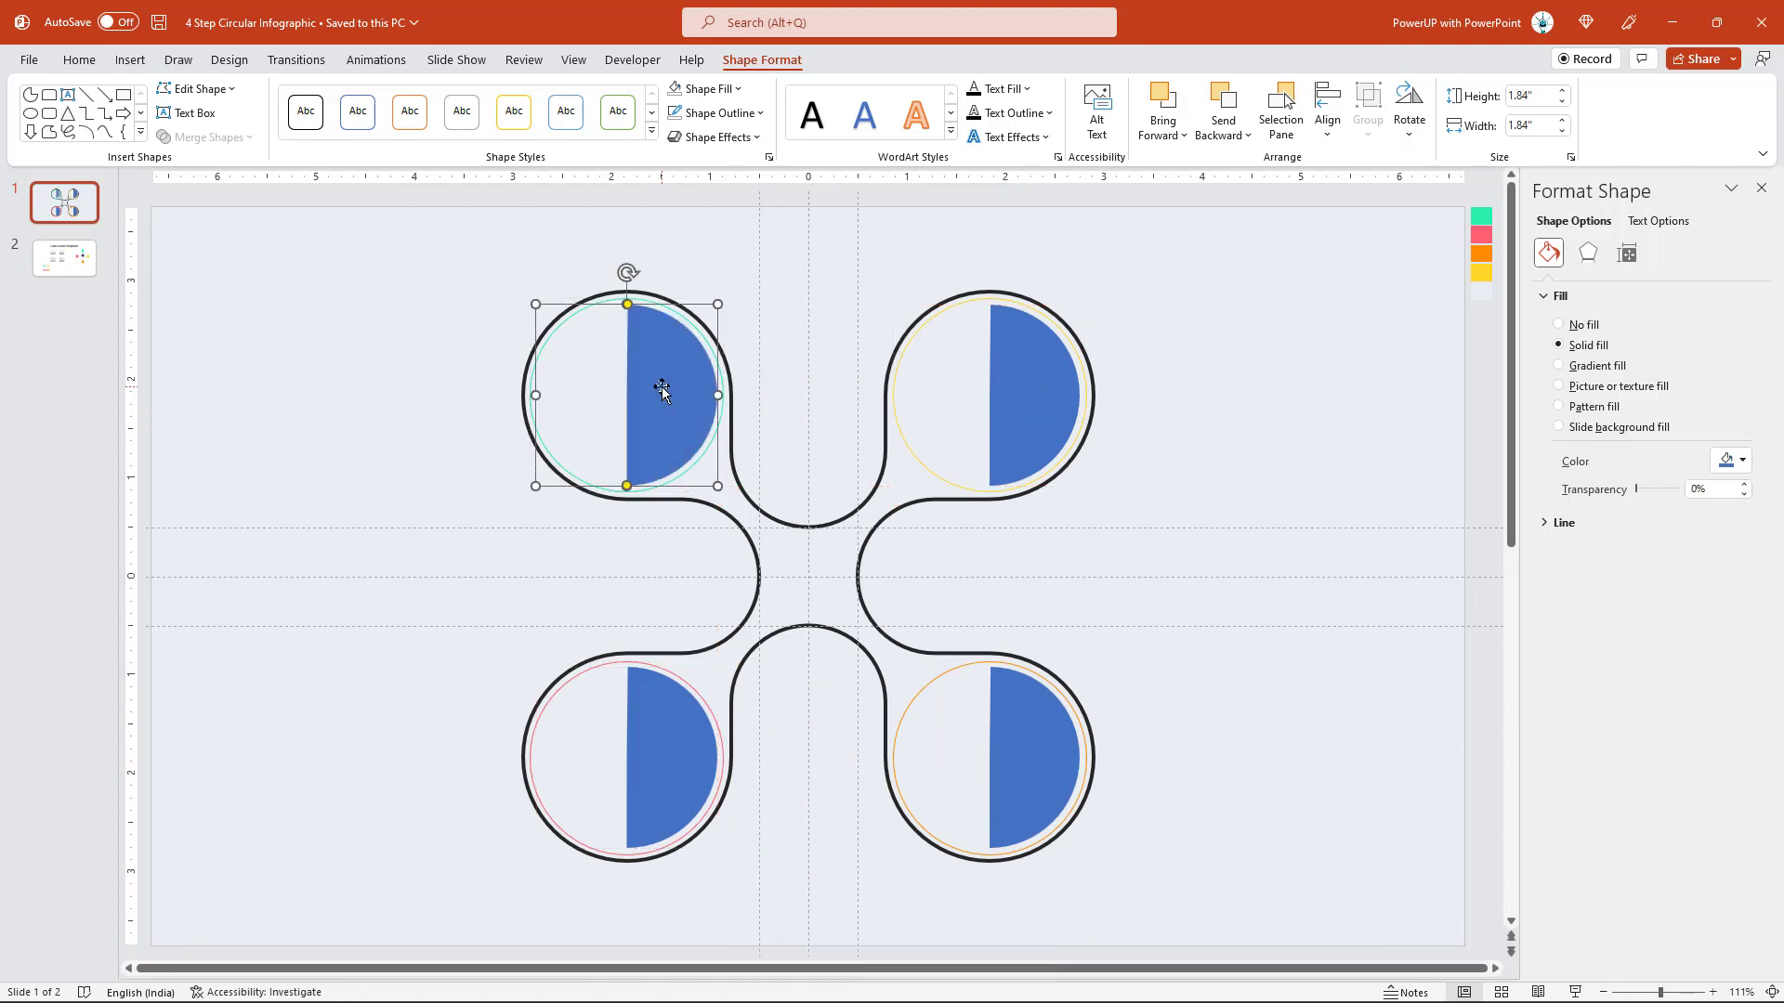
Step: Flip the two left half circles horizontally so they face left
left_click(660, 725, "shift")
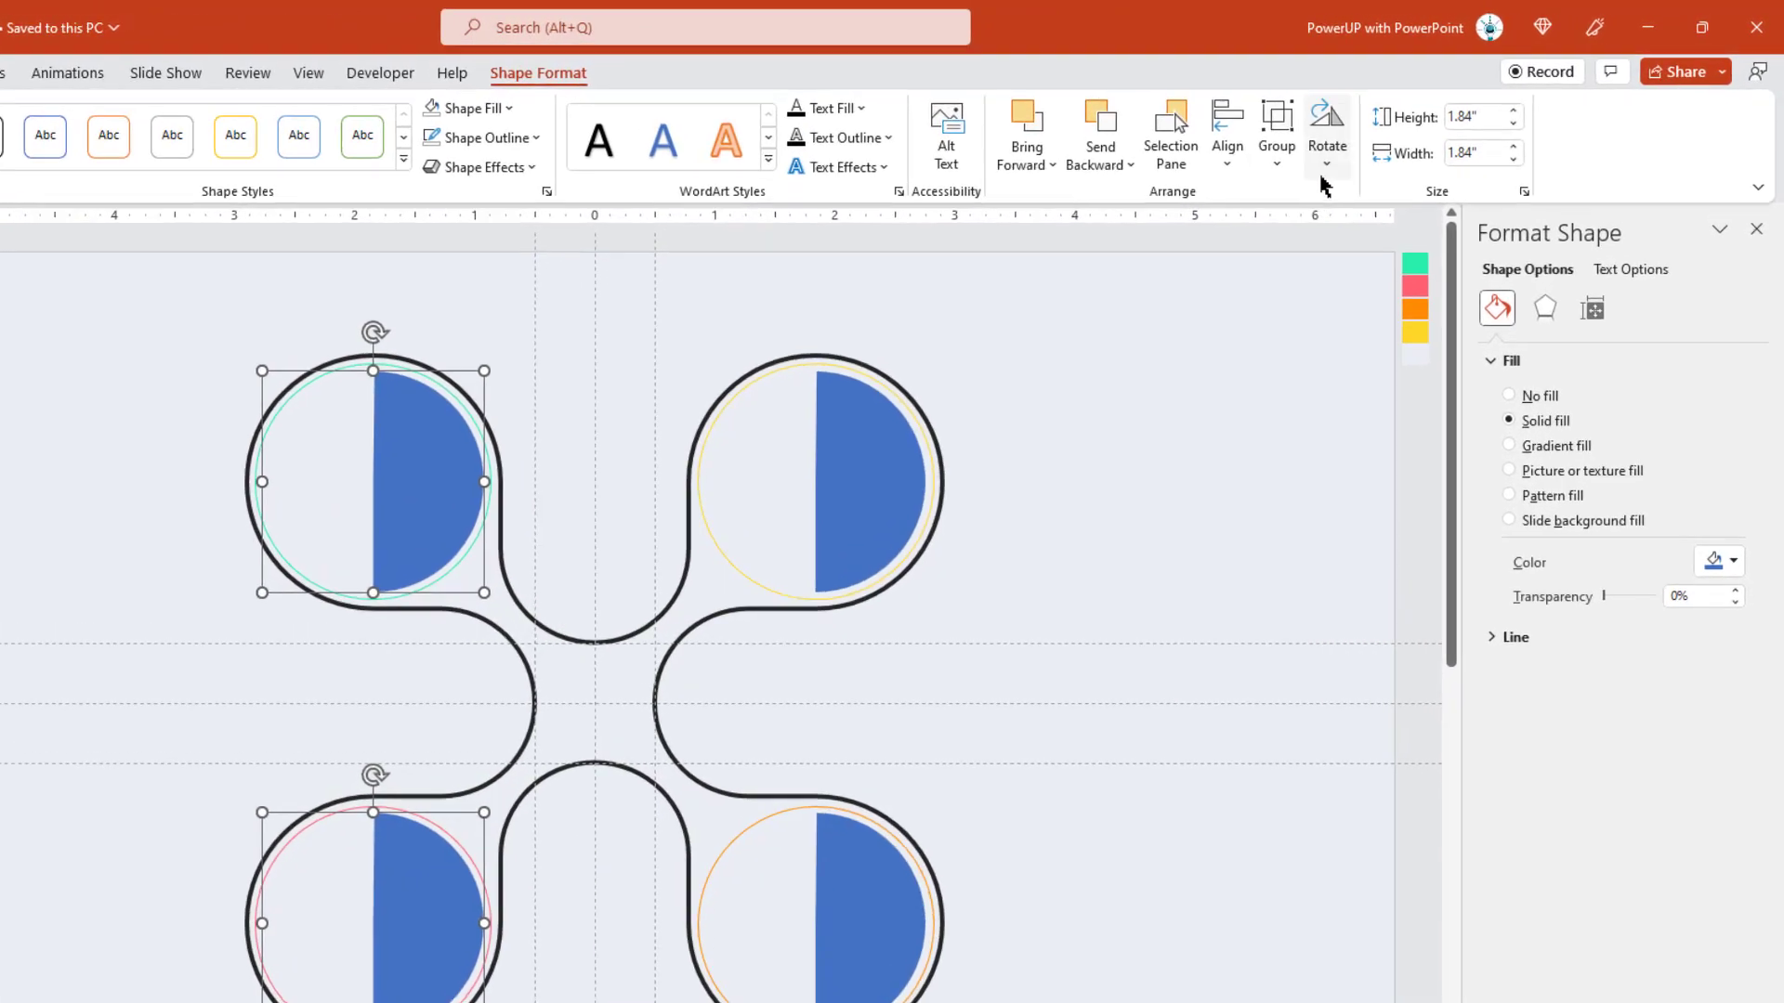
left_click(1326, 165)
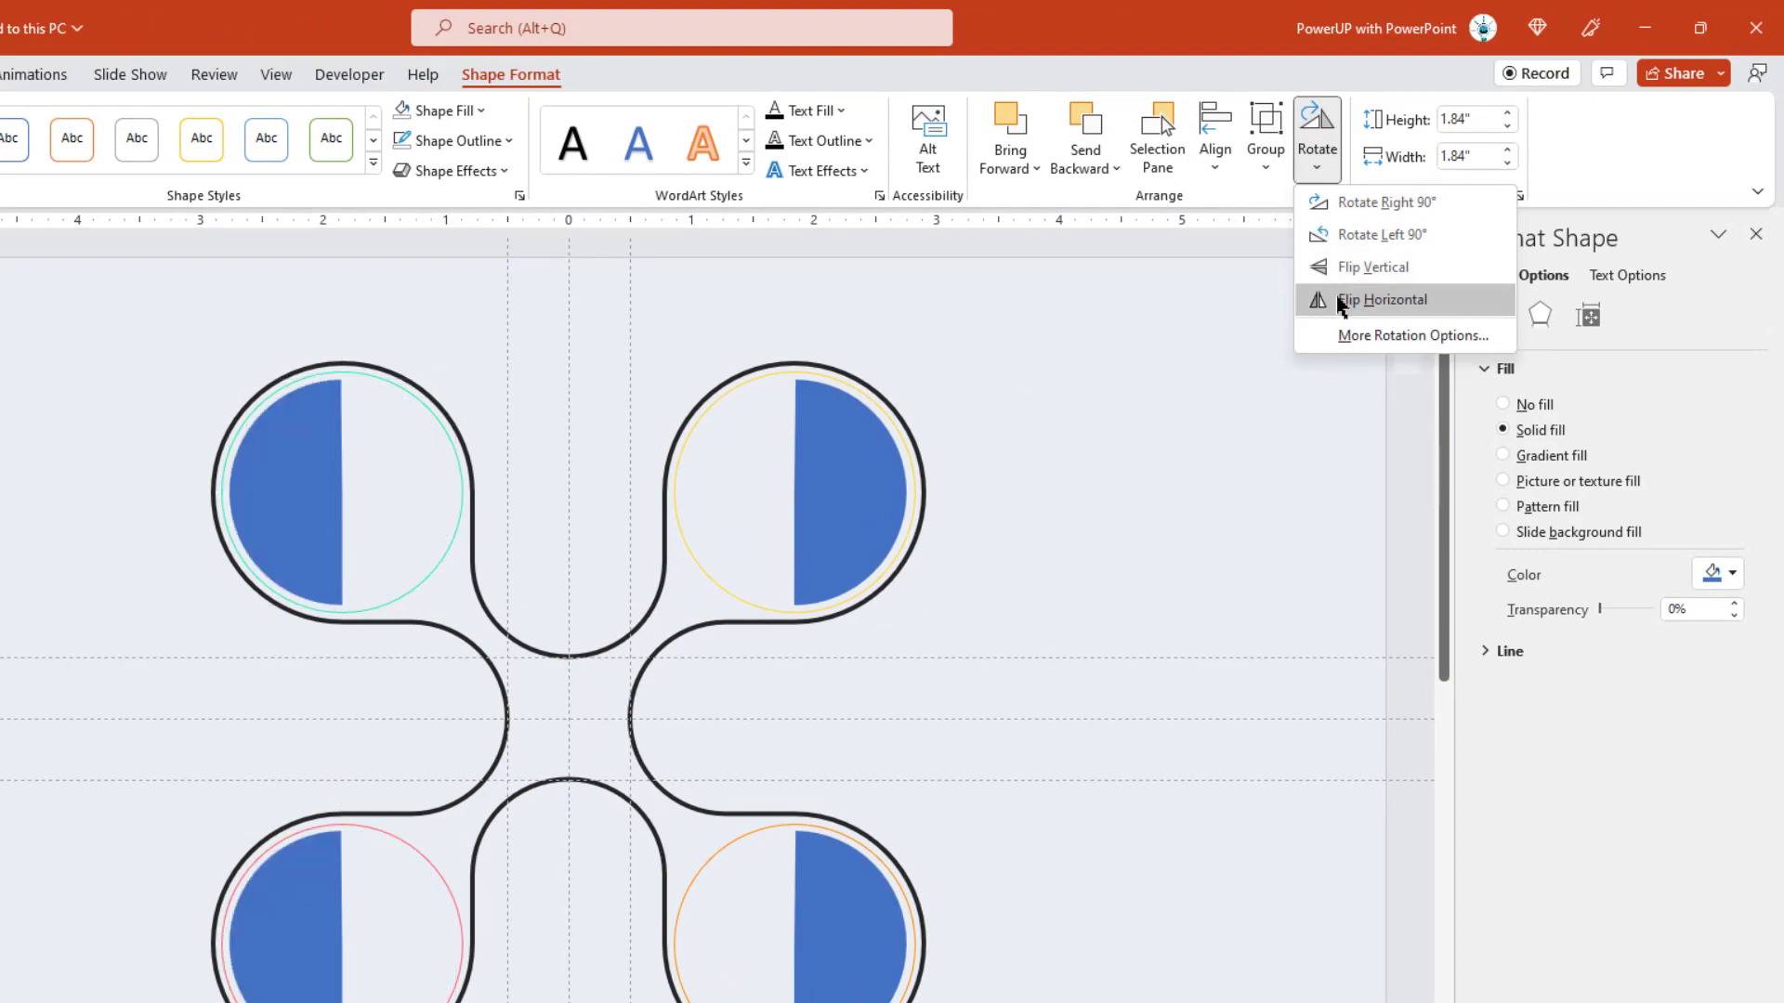
left_click(1342, 299)
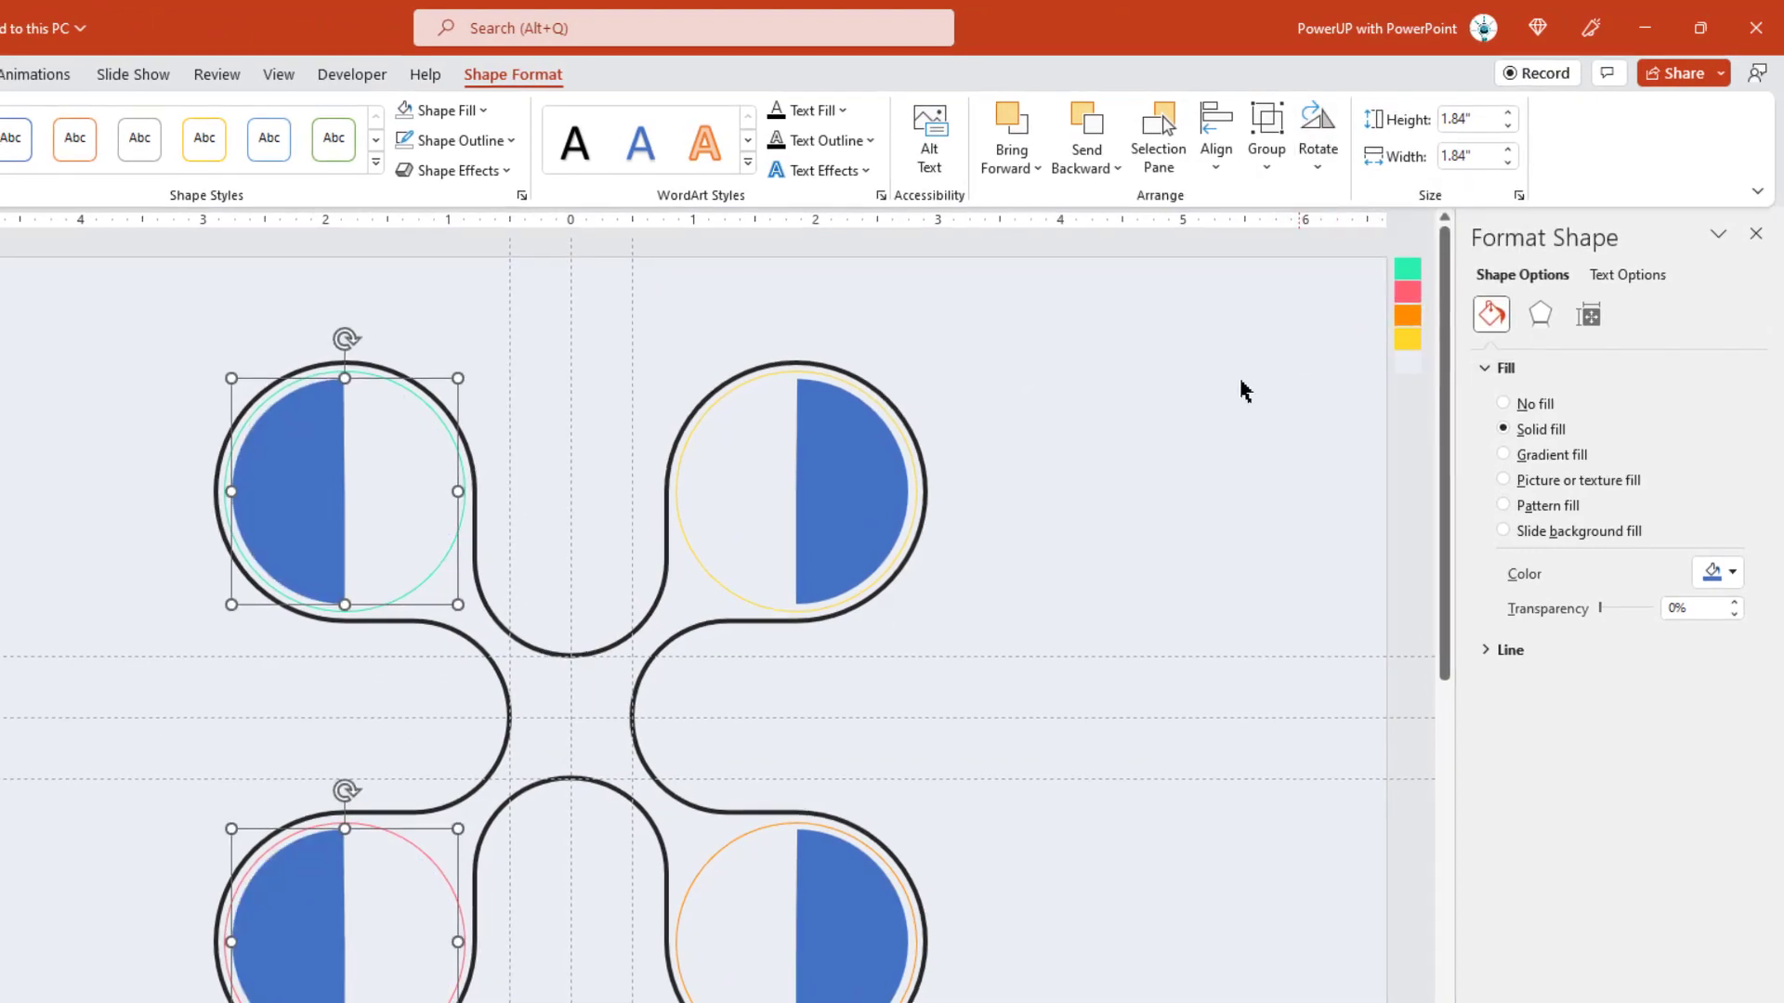
Step: Fill the top-left half circle green with the eyedropper and the bottom-left one red
left_click(985, 555)
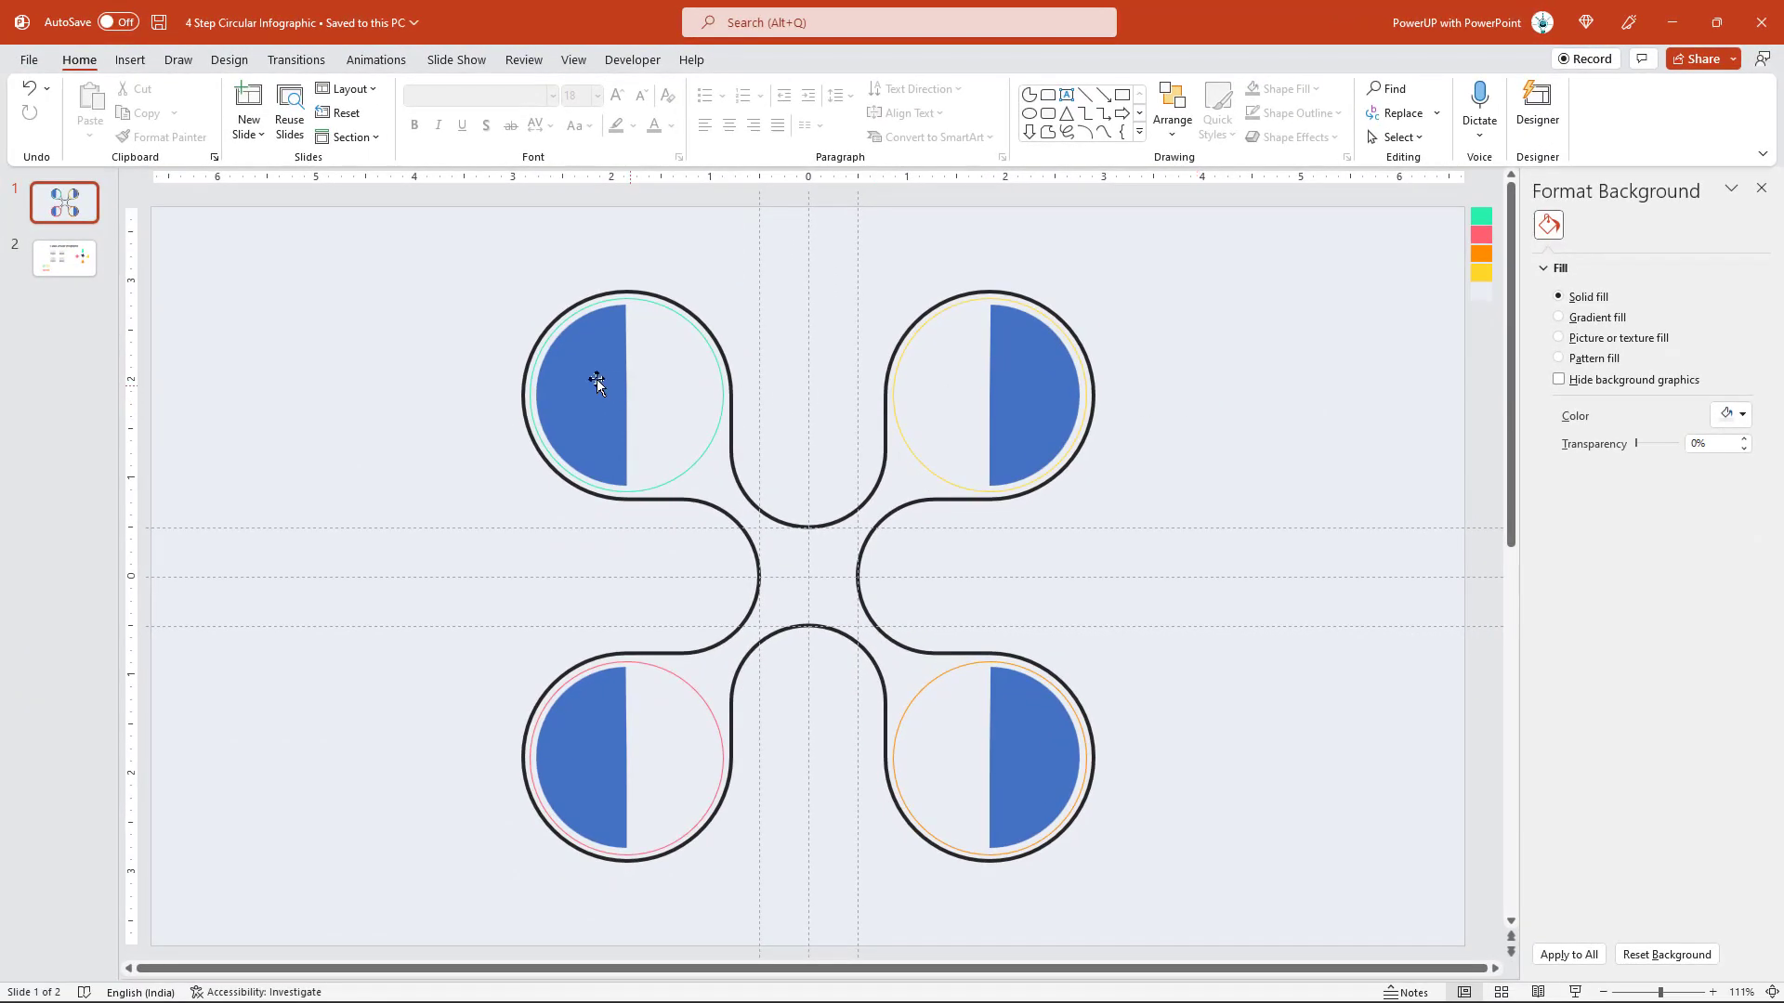
left_click(597, 382)
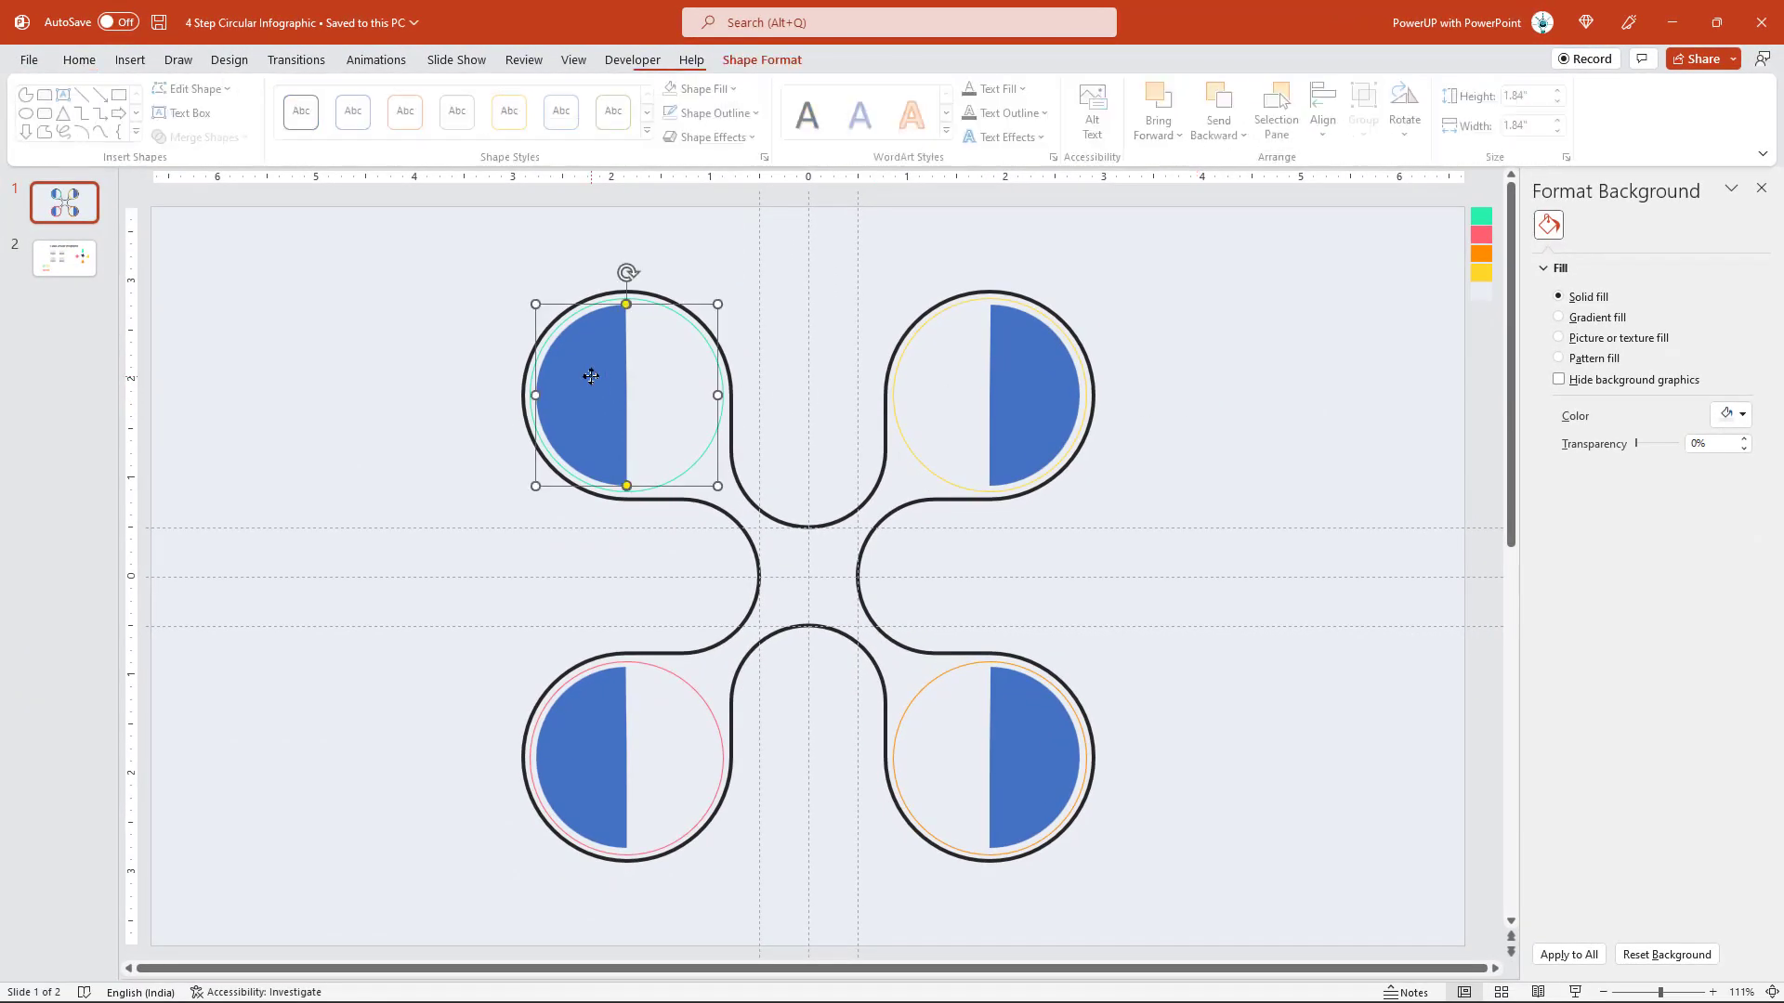
left_click(726, 88)
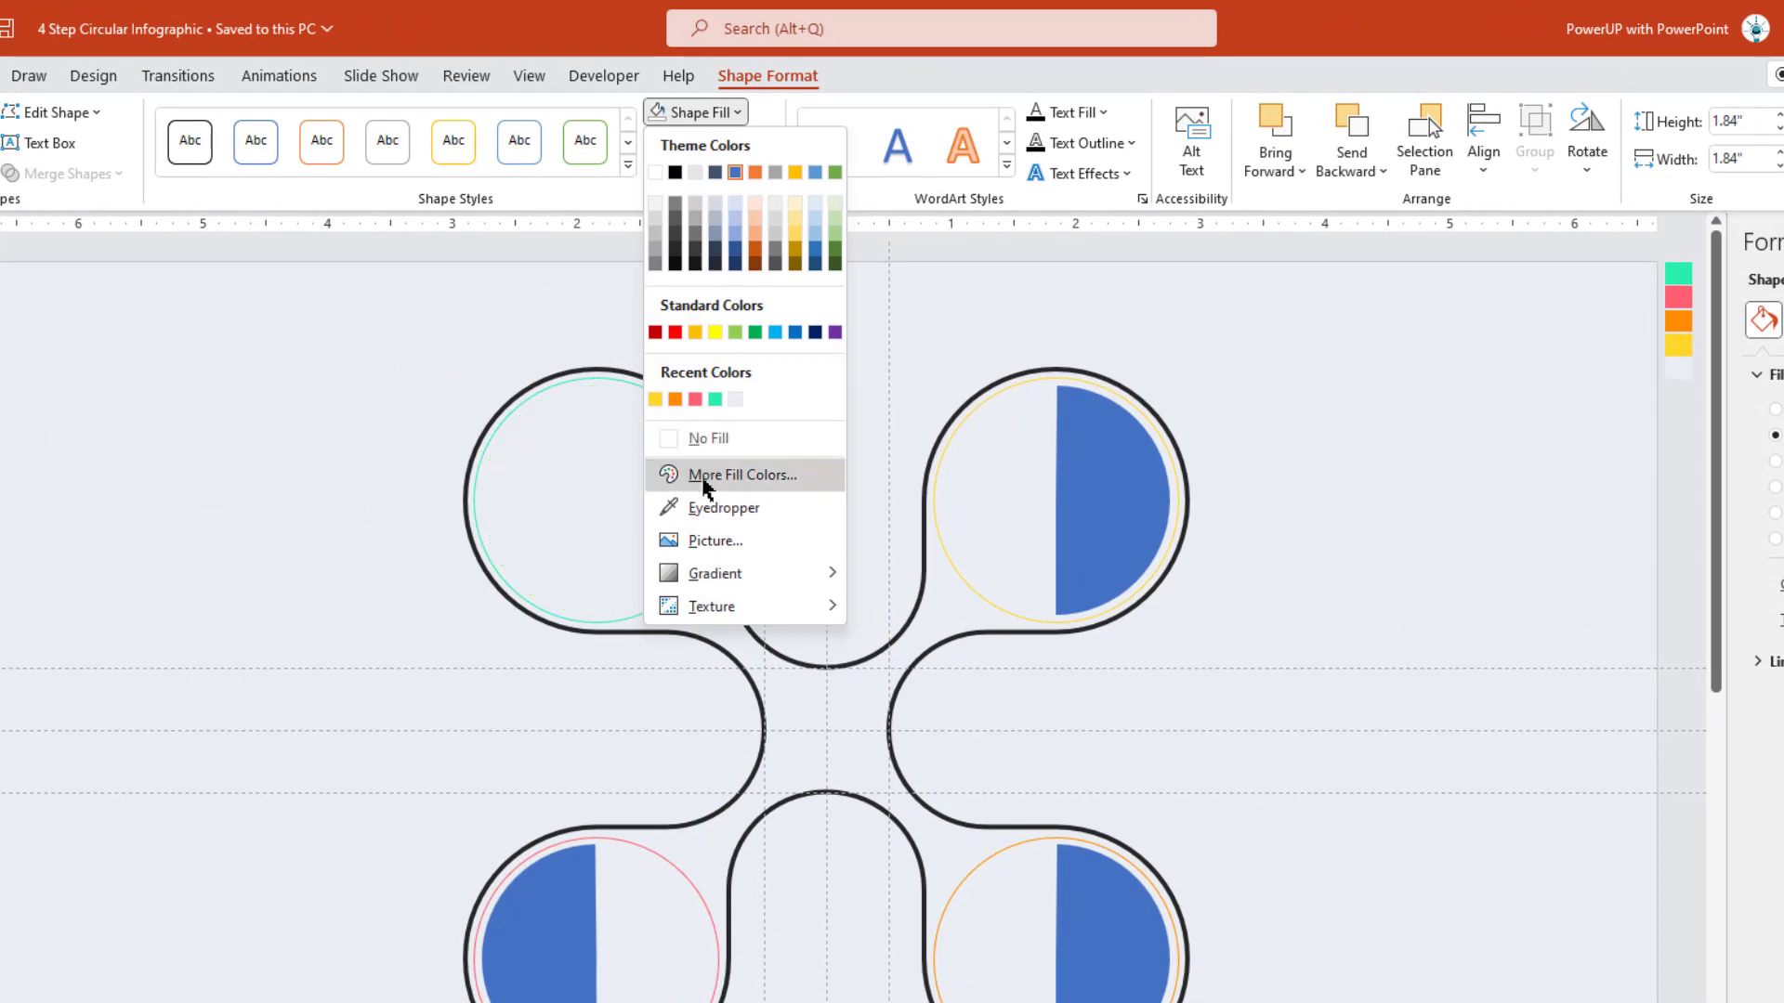
left_click(692, 507)
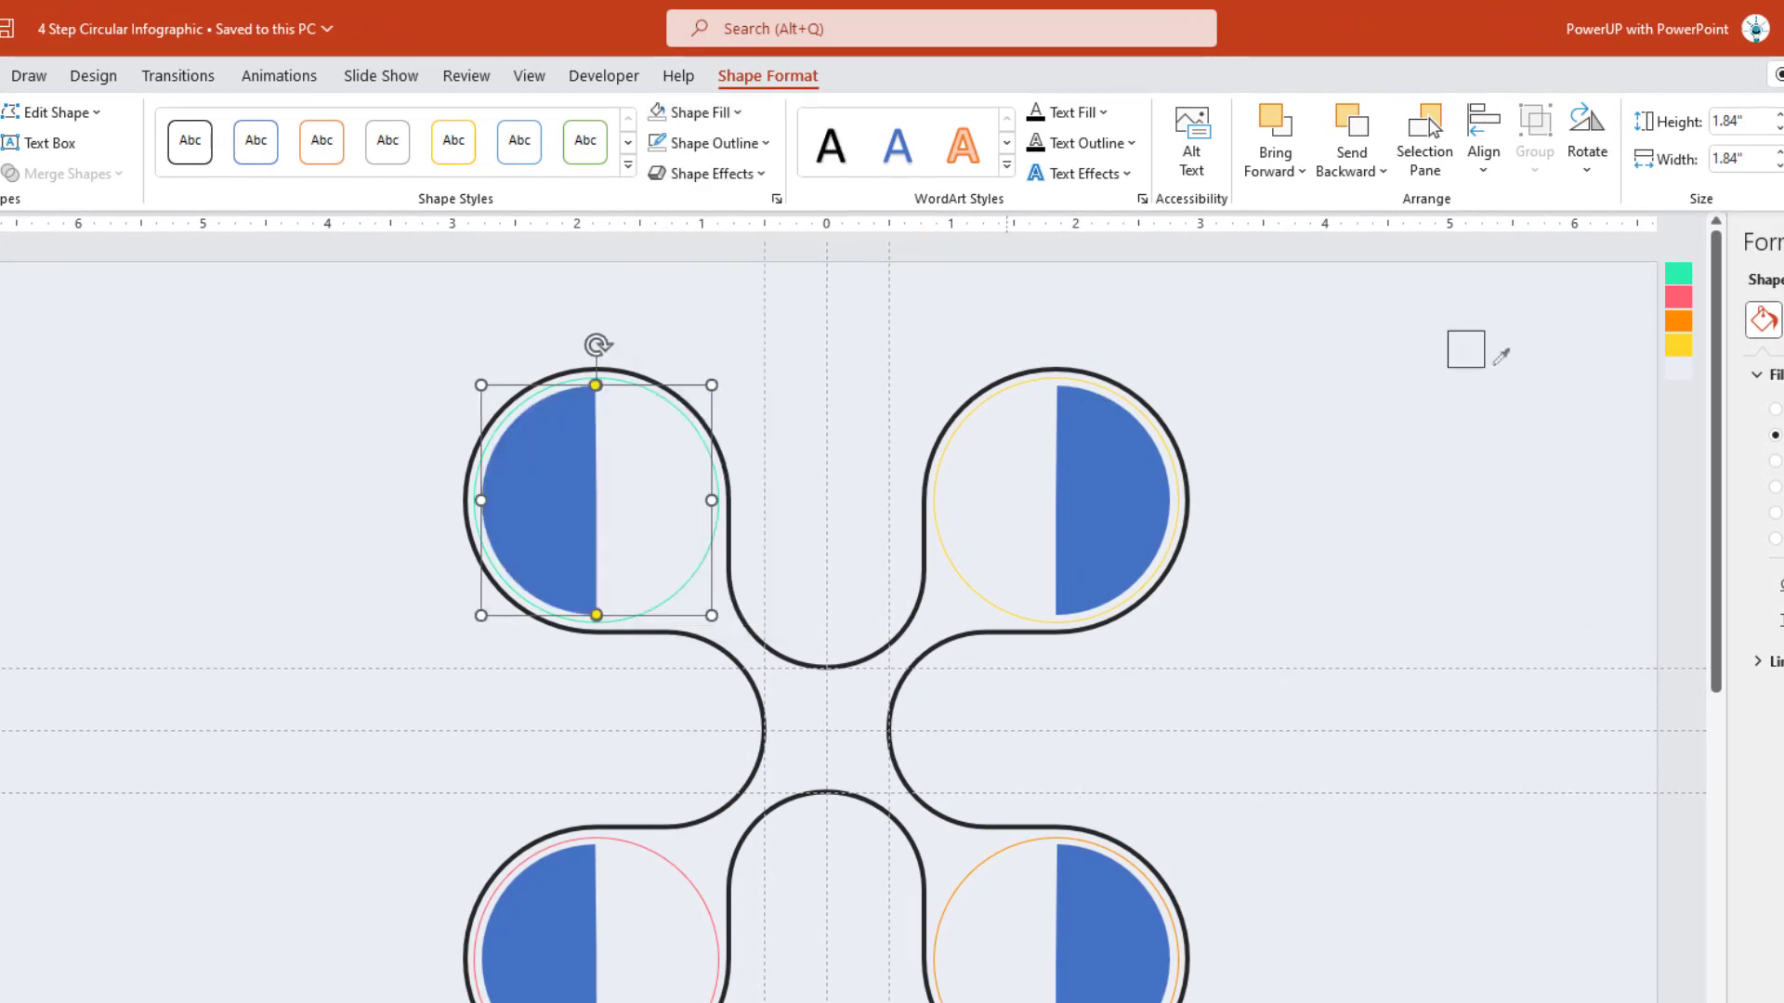
left_click(1678, 271)
left_click(549, 851)
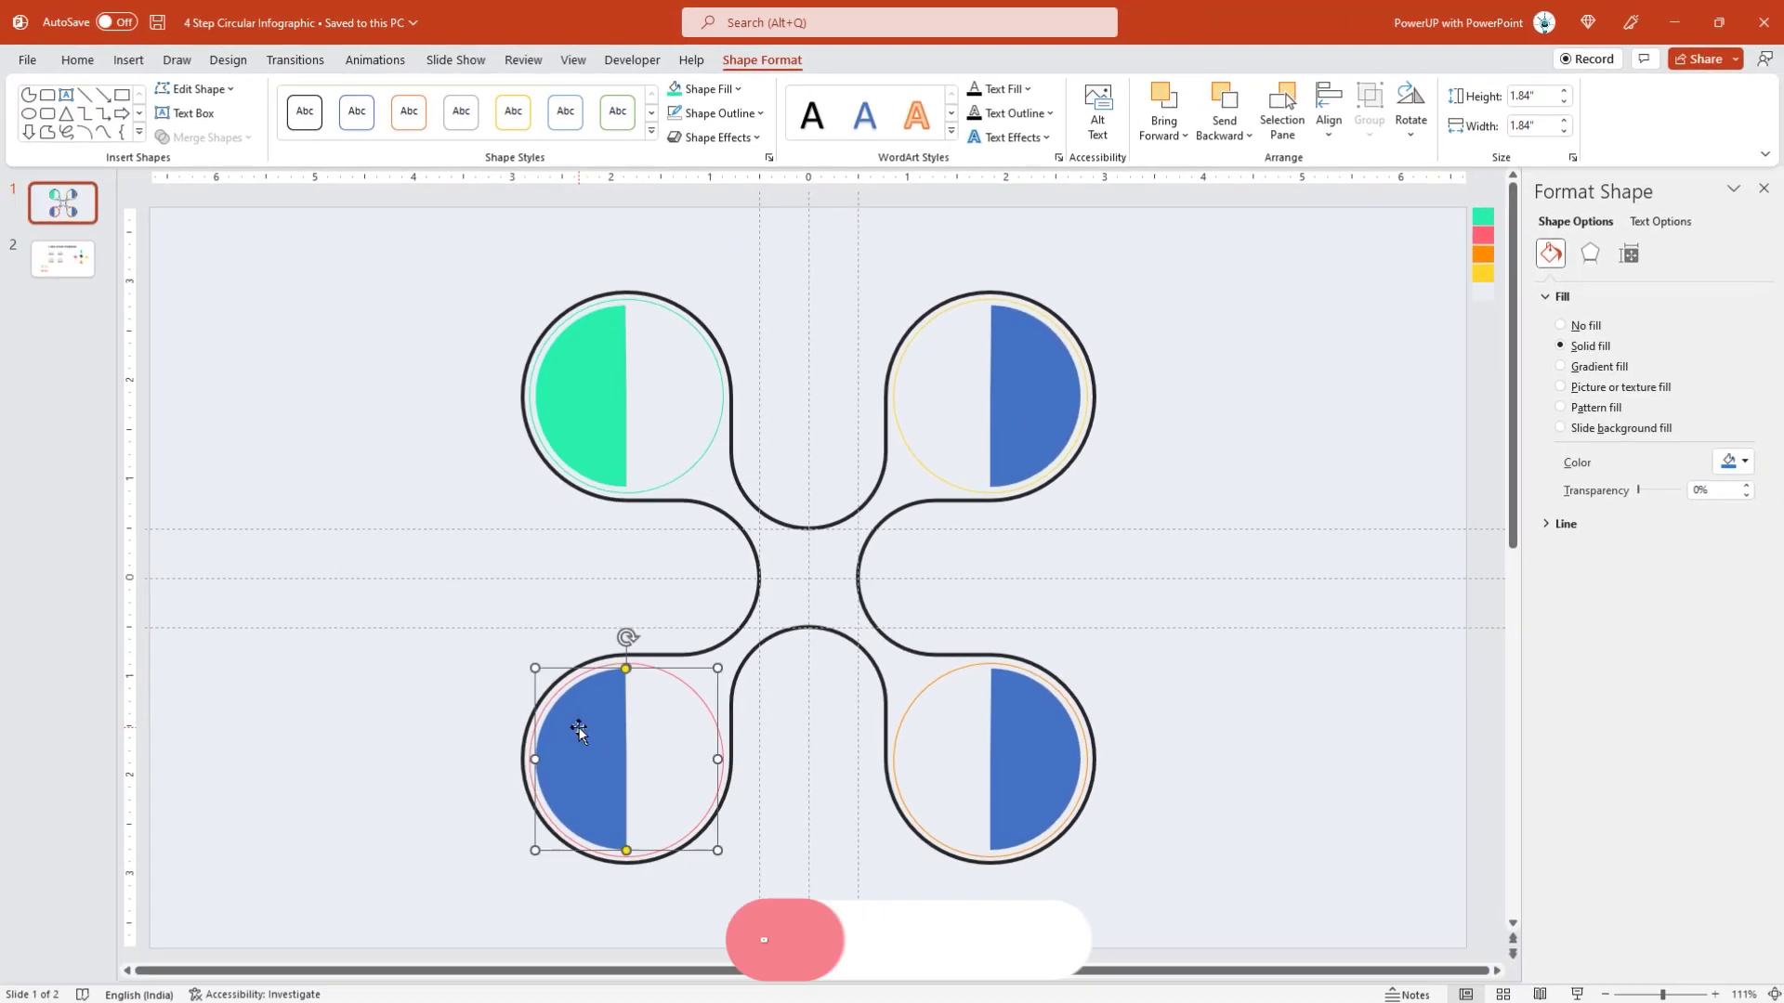
left_click(696, 103)
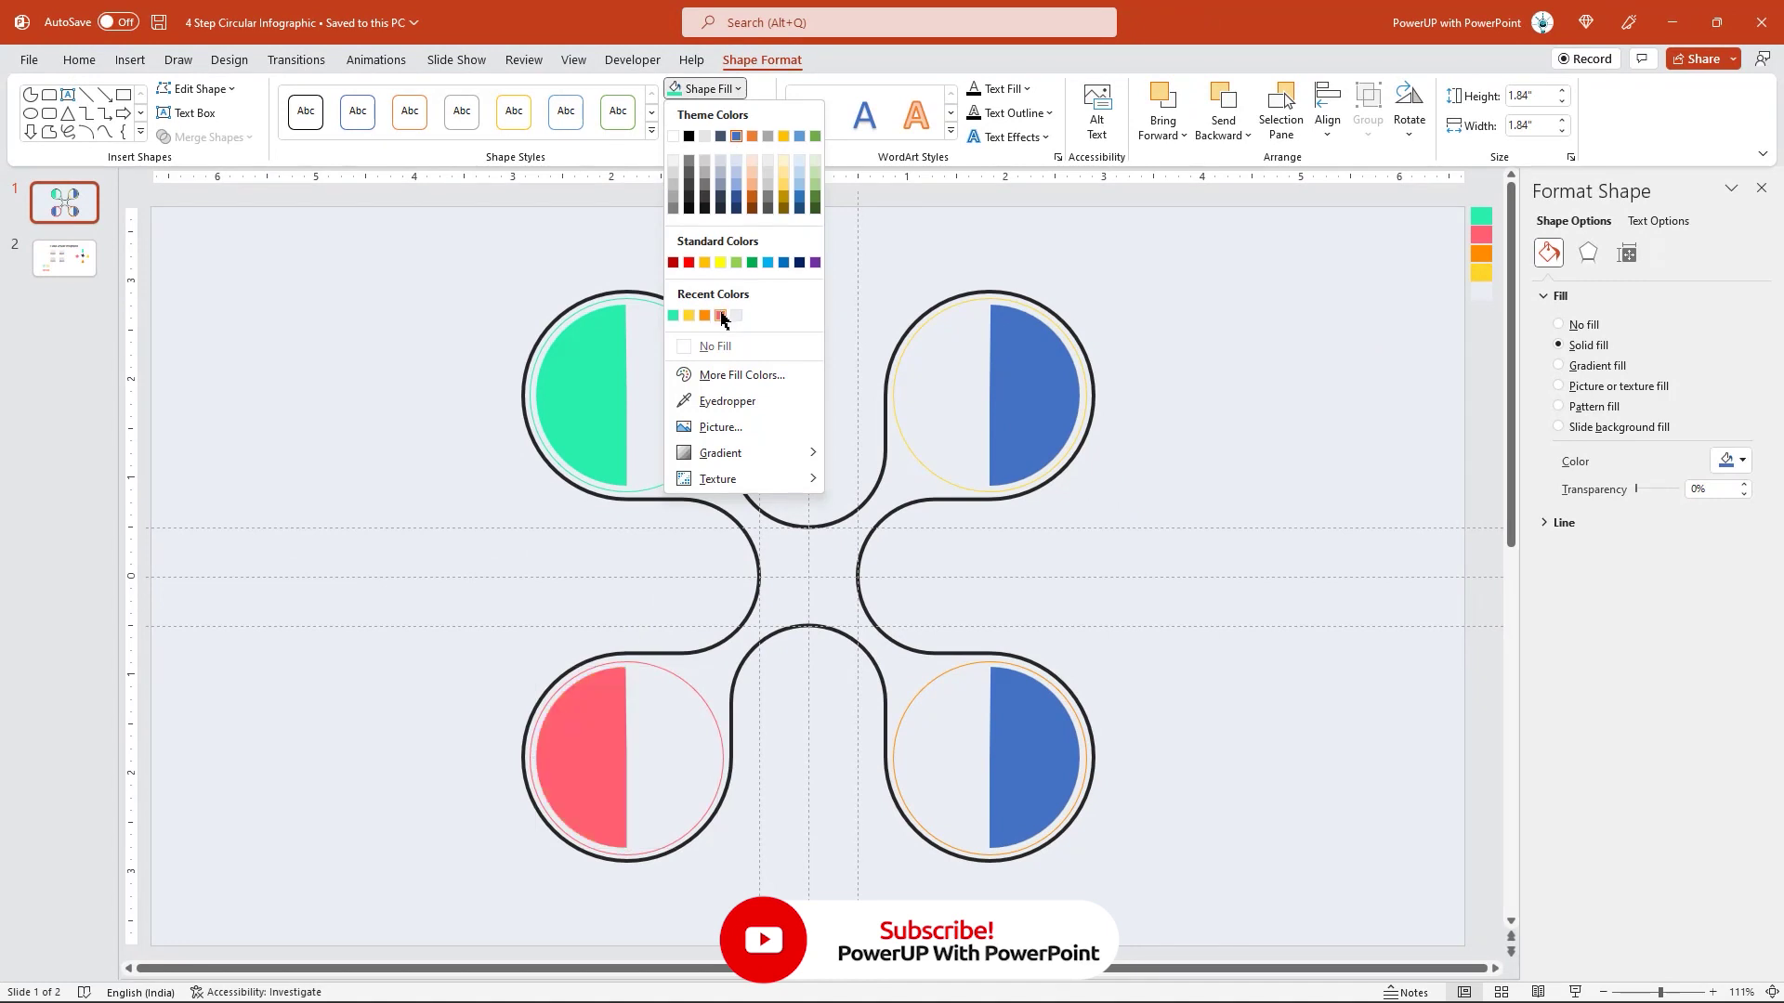
Step: Fill the bottom-right half circle orange and the top-right one yellow
left_click(721, 316)
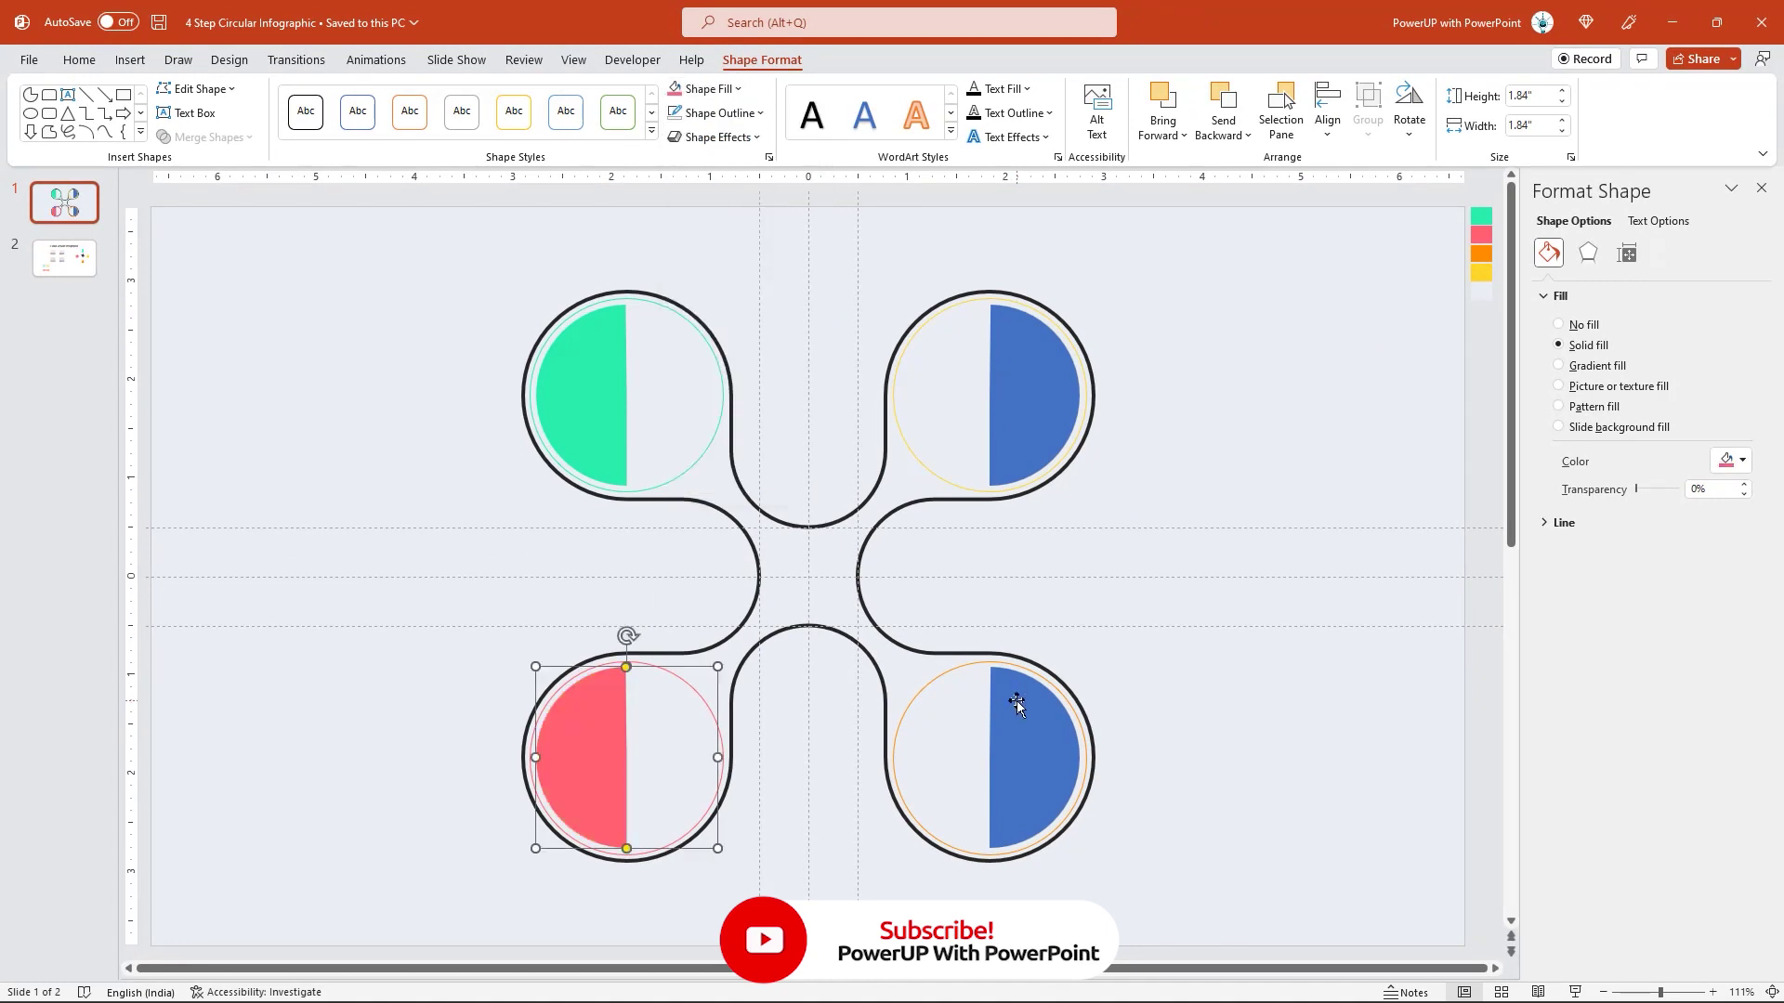
left_click(1016, 705)
left_click(701, 88)
left_click(721, 316)
left_click(1003, 382)
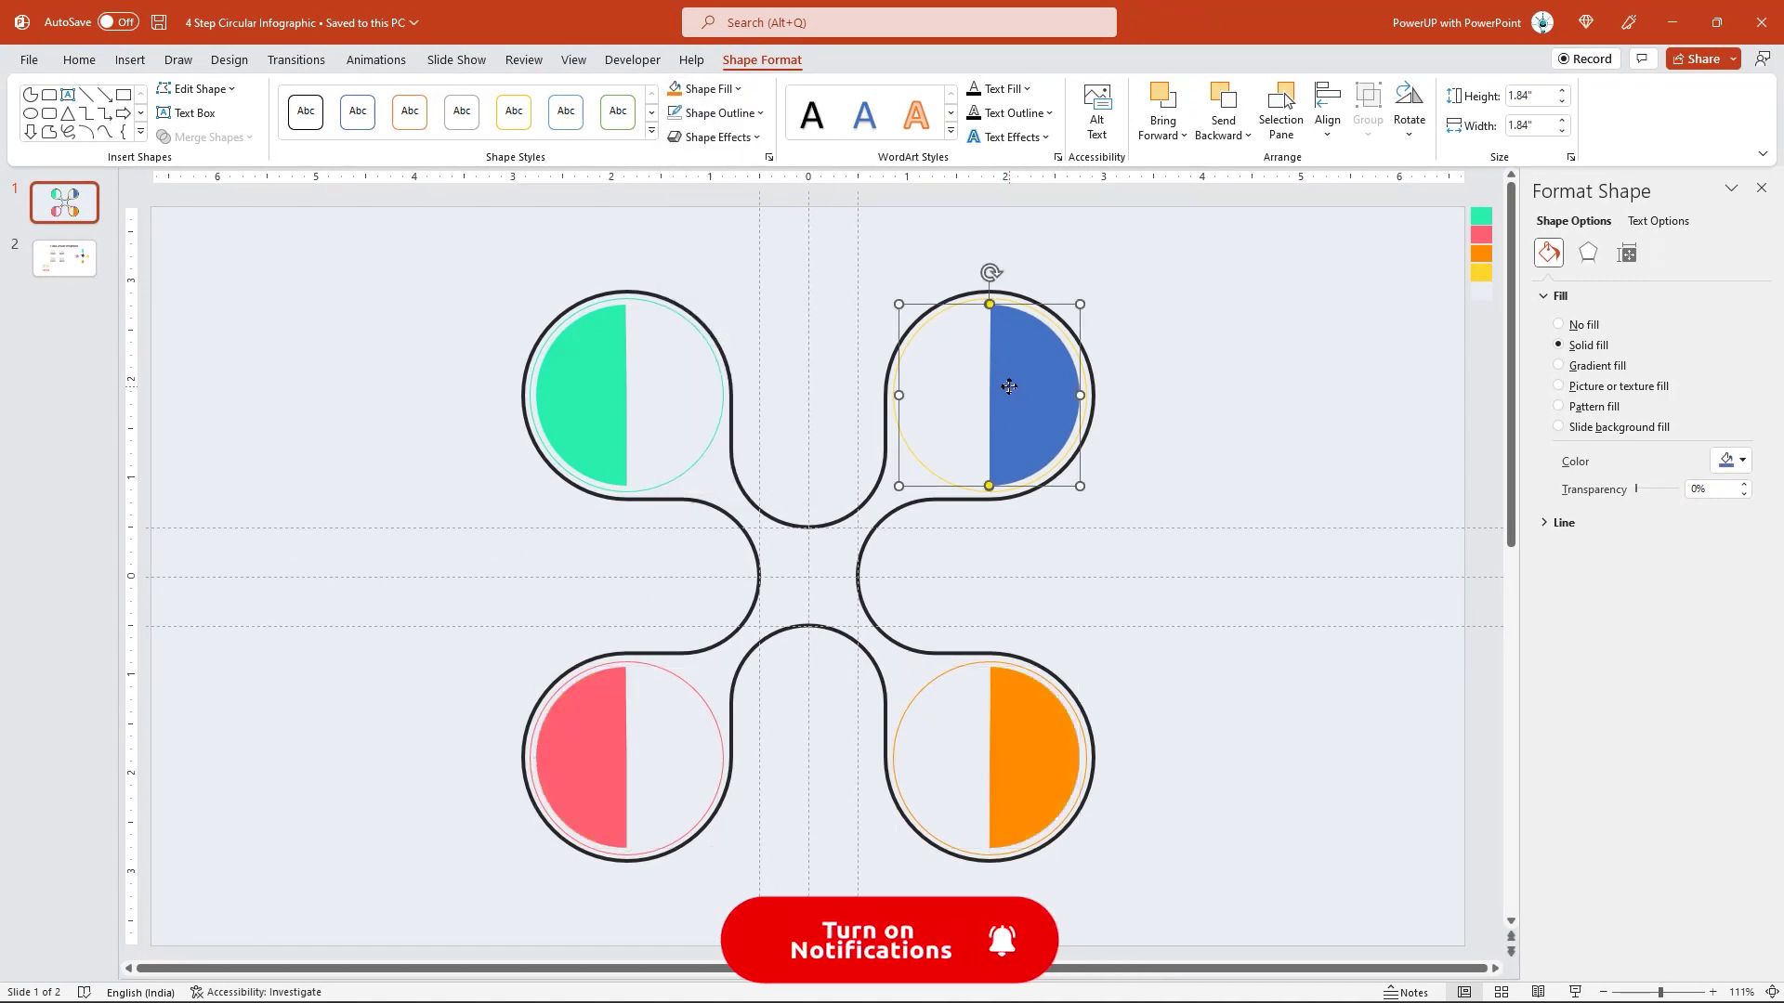
left_click(702, 88)
left_click(721, 316)
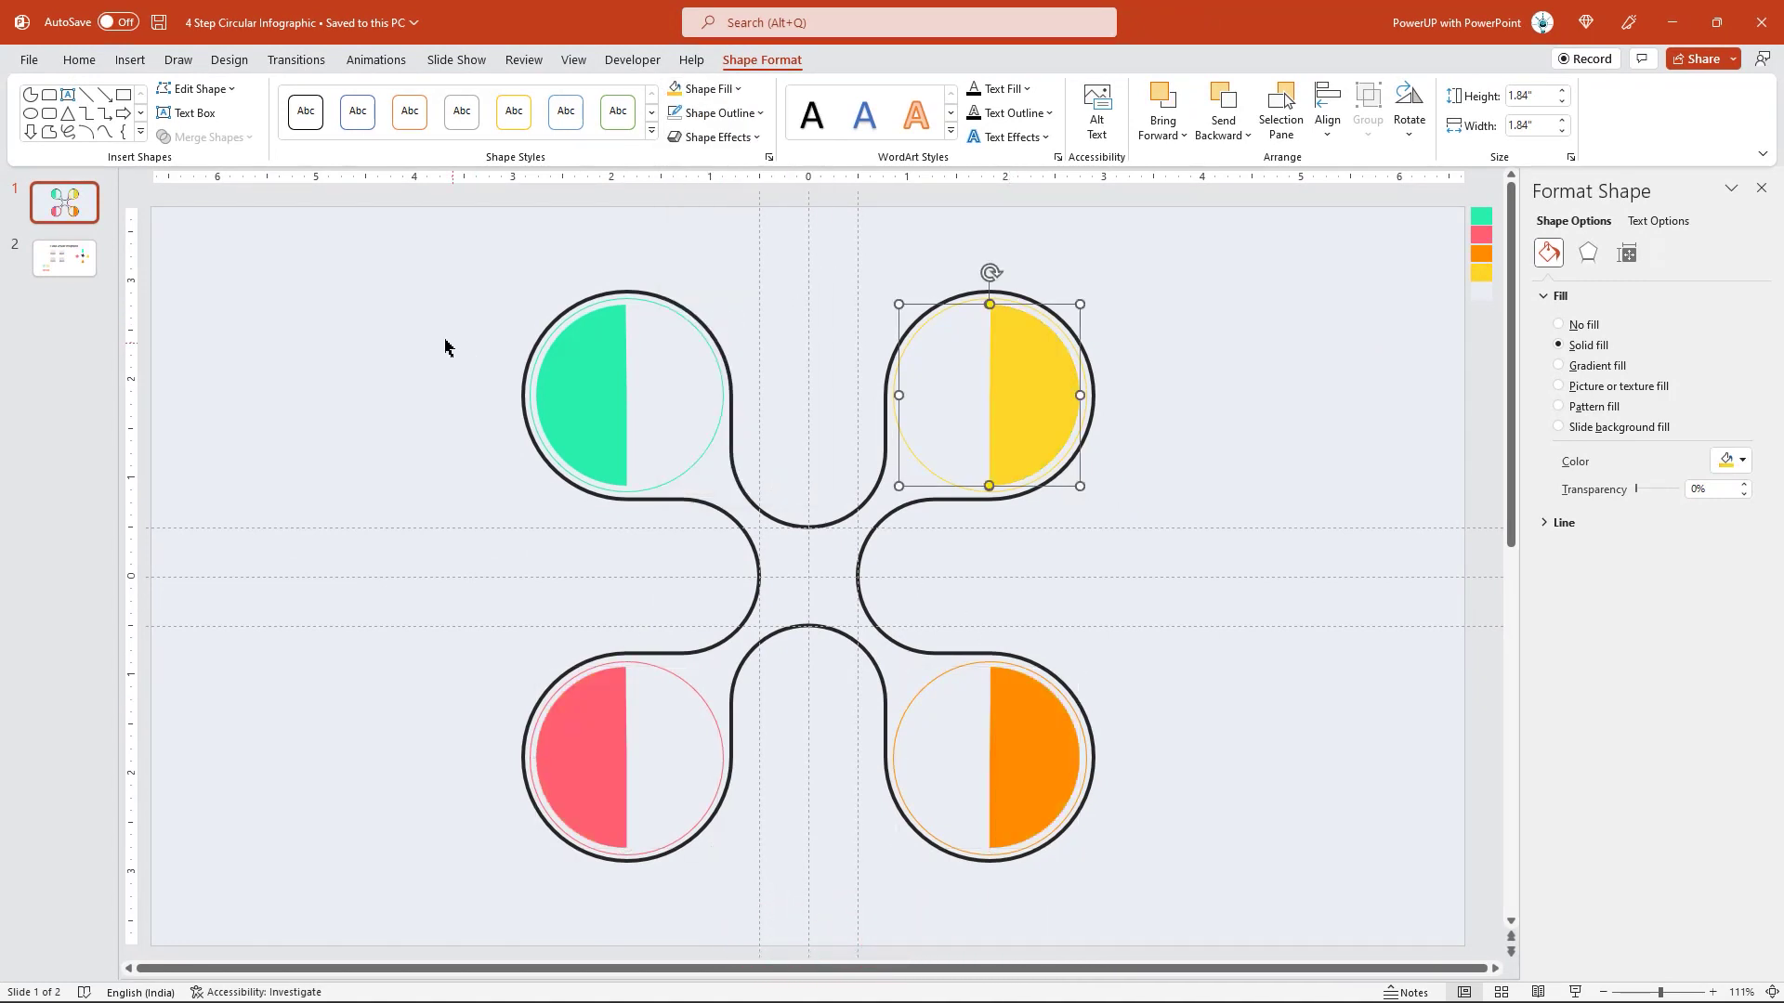
Step: Draw a white circle with no outline over the green half circle
left_click(455, 338)
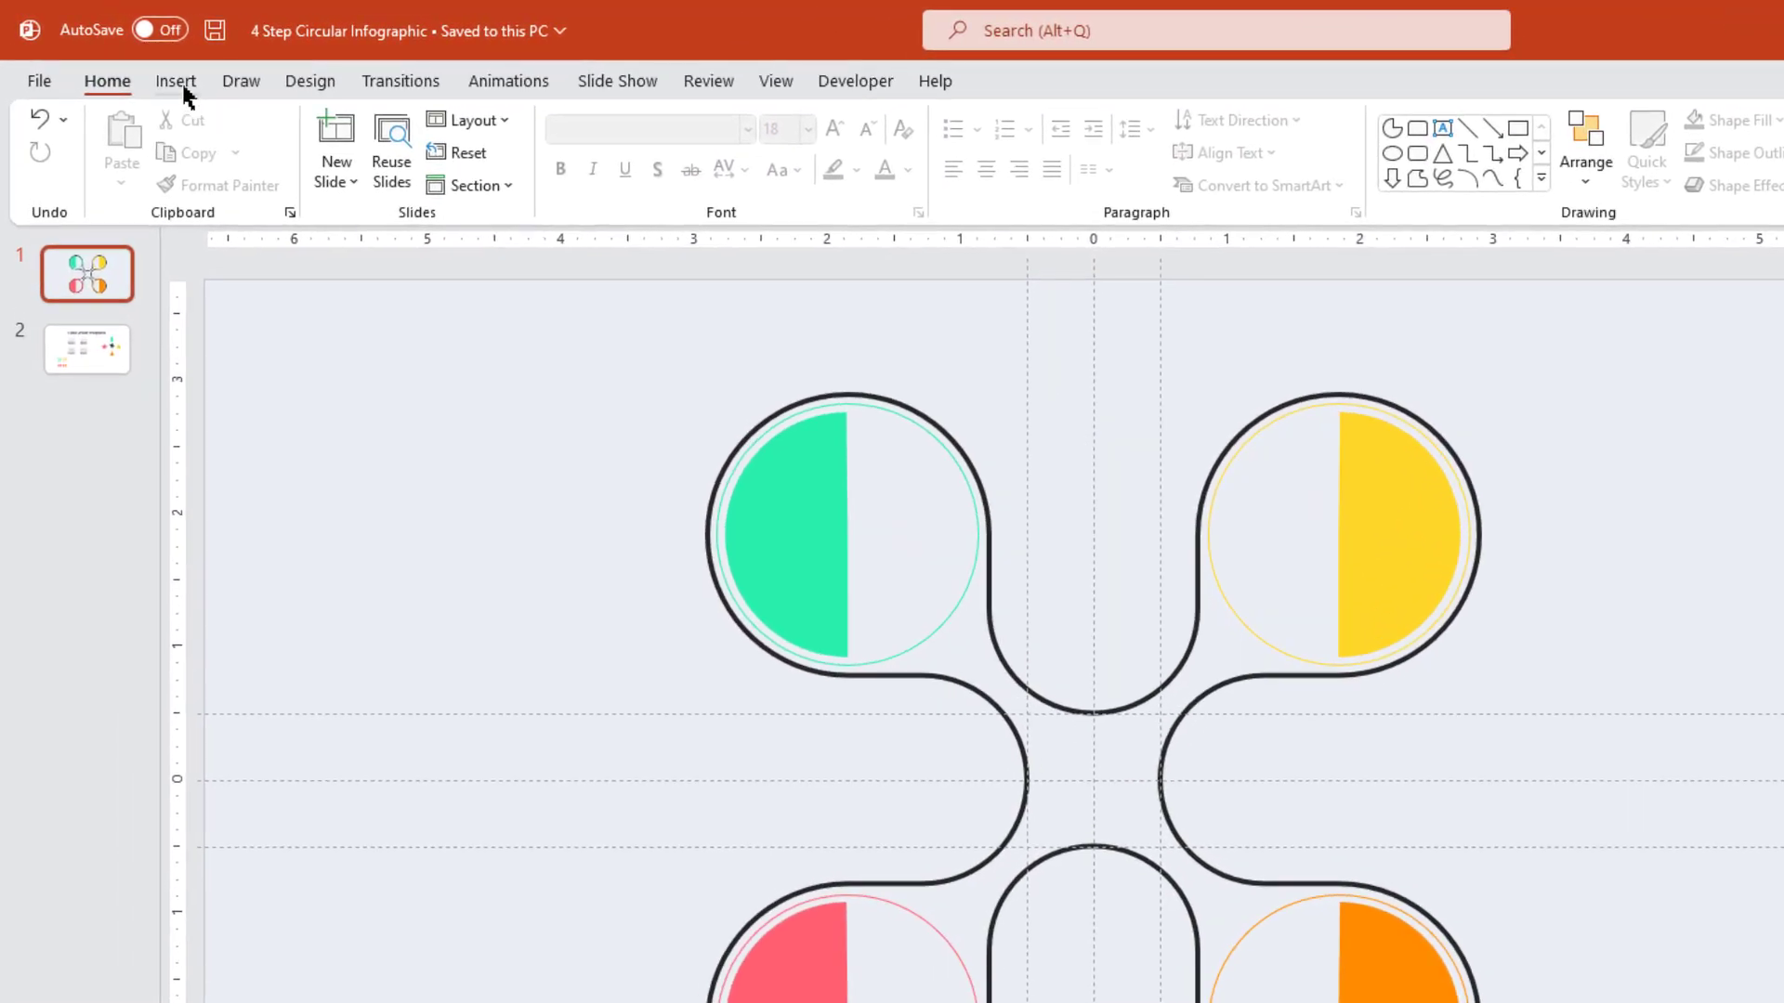
left_click(166, 76)
left_click(435, 158)
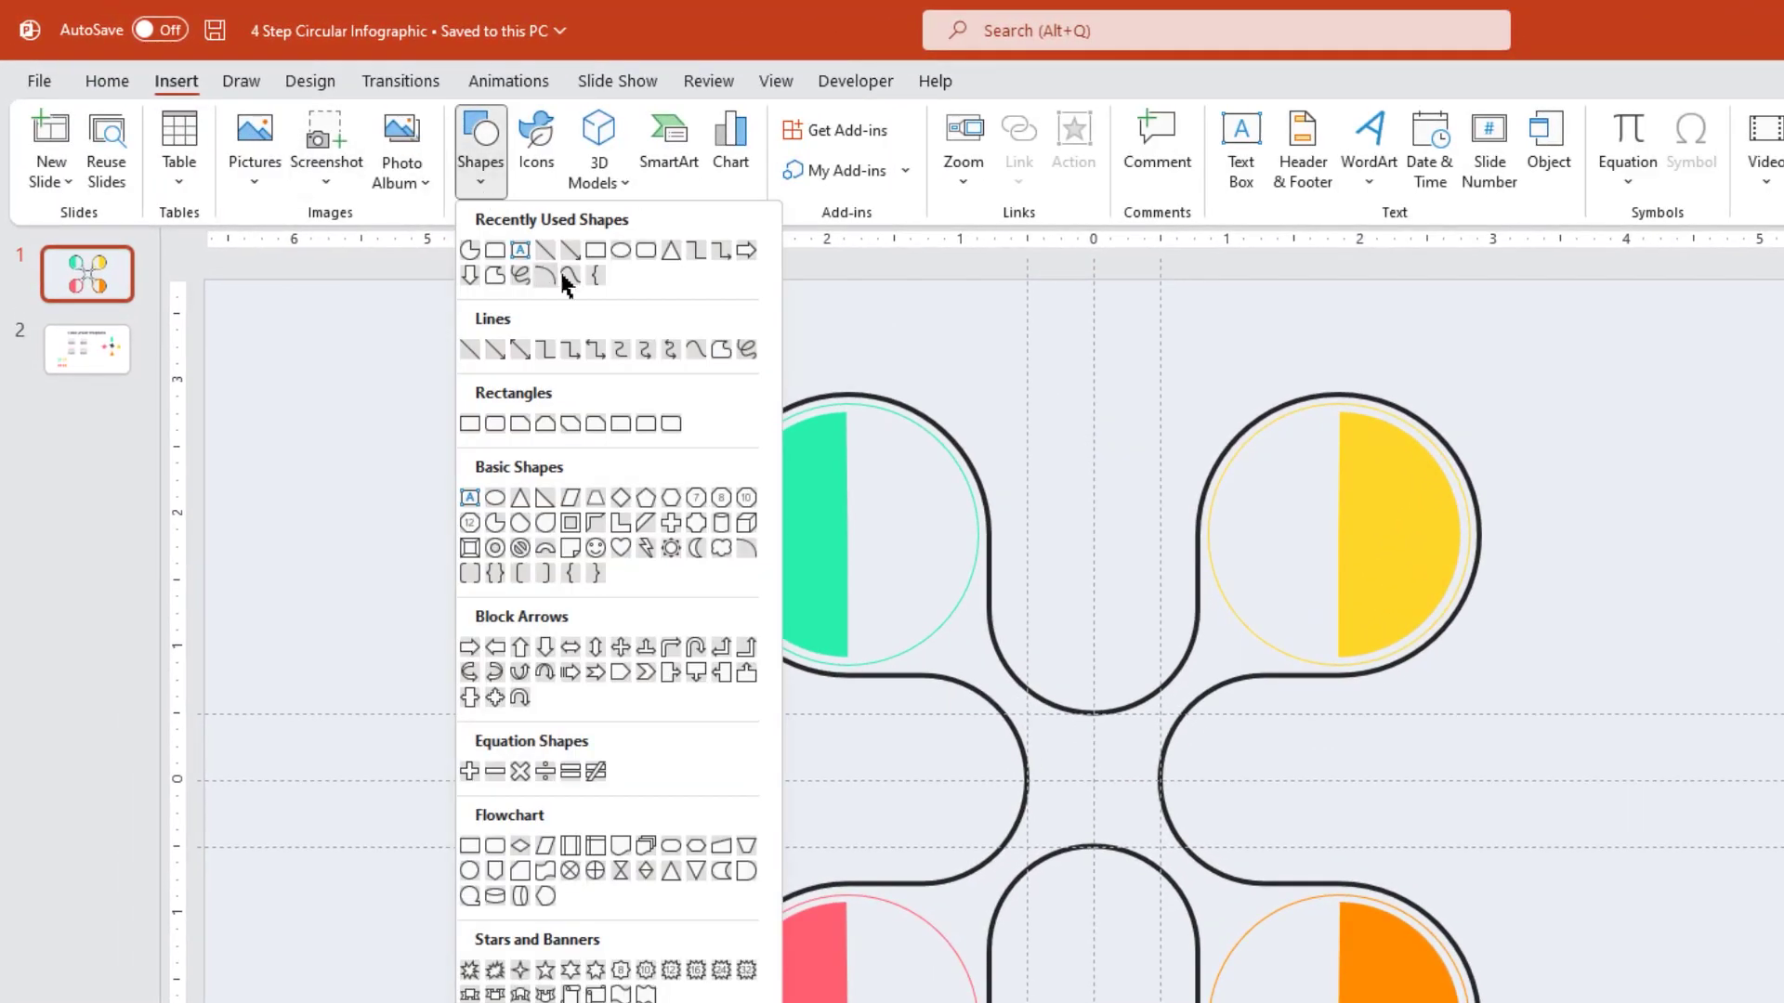
left_click(619, 249)
left_click_drag(627, 395, 711, 479)
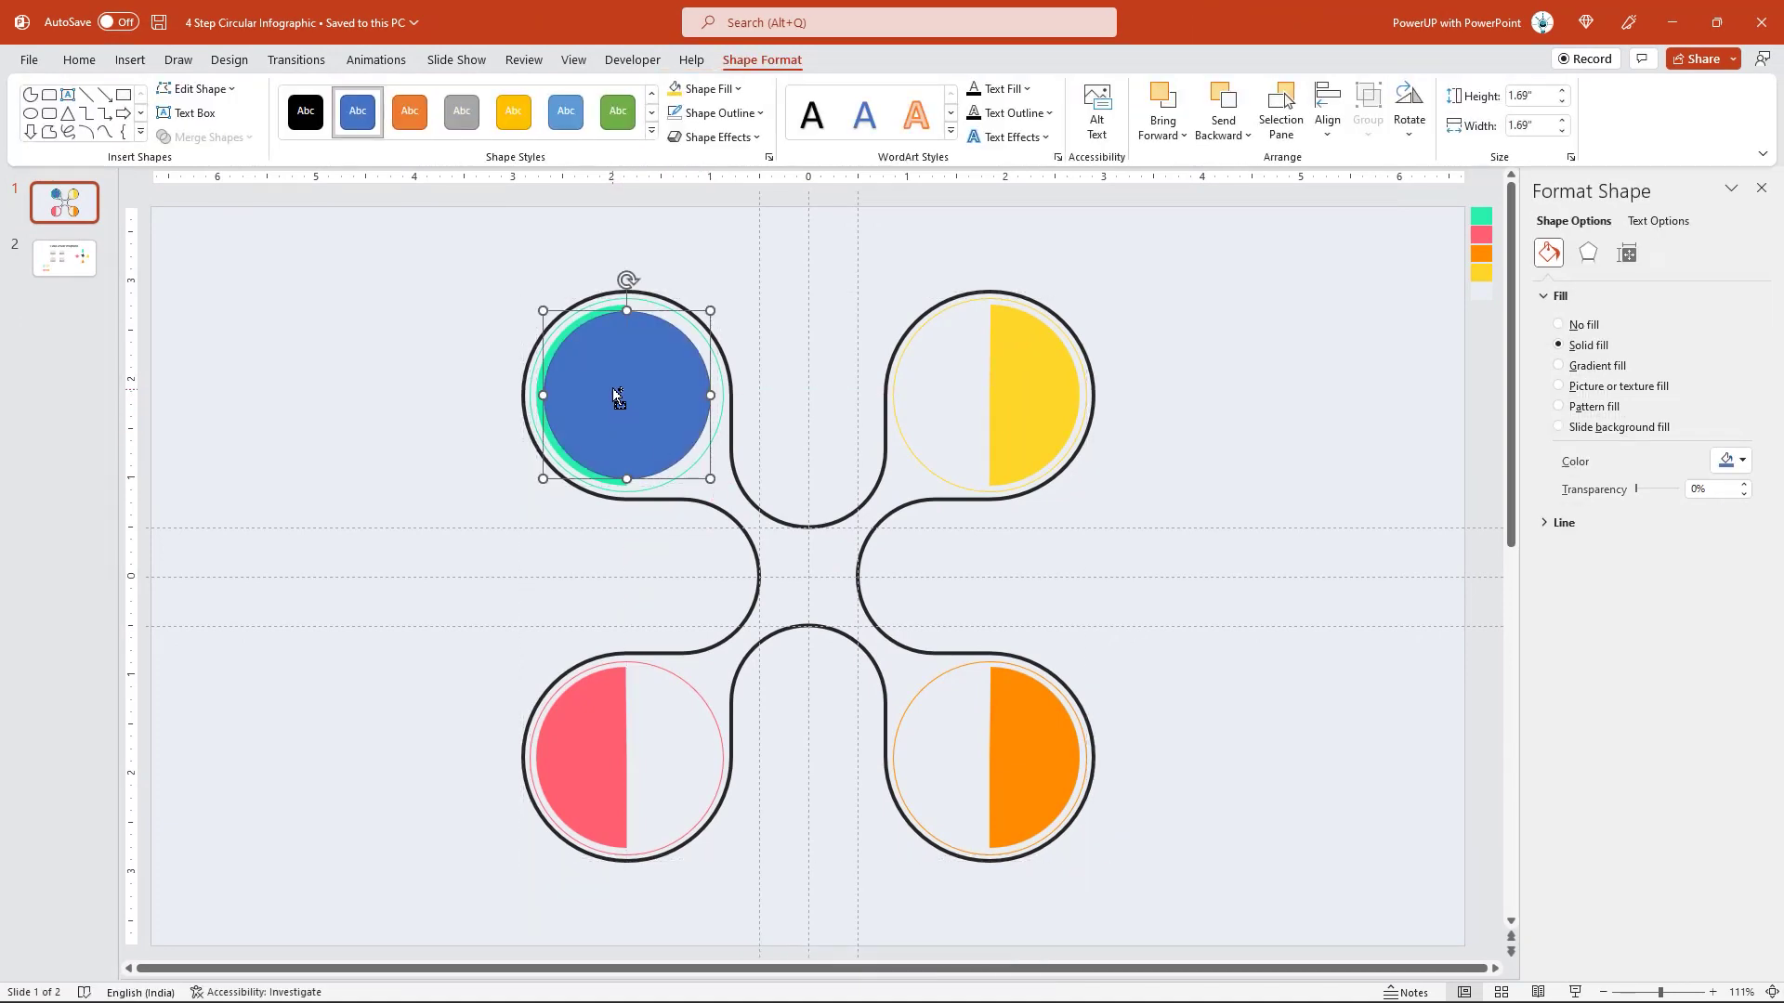
left_click(724, 112)
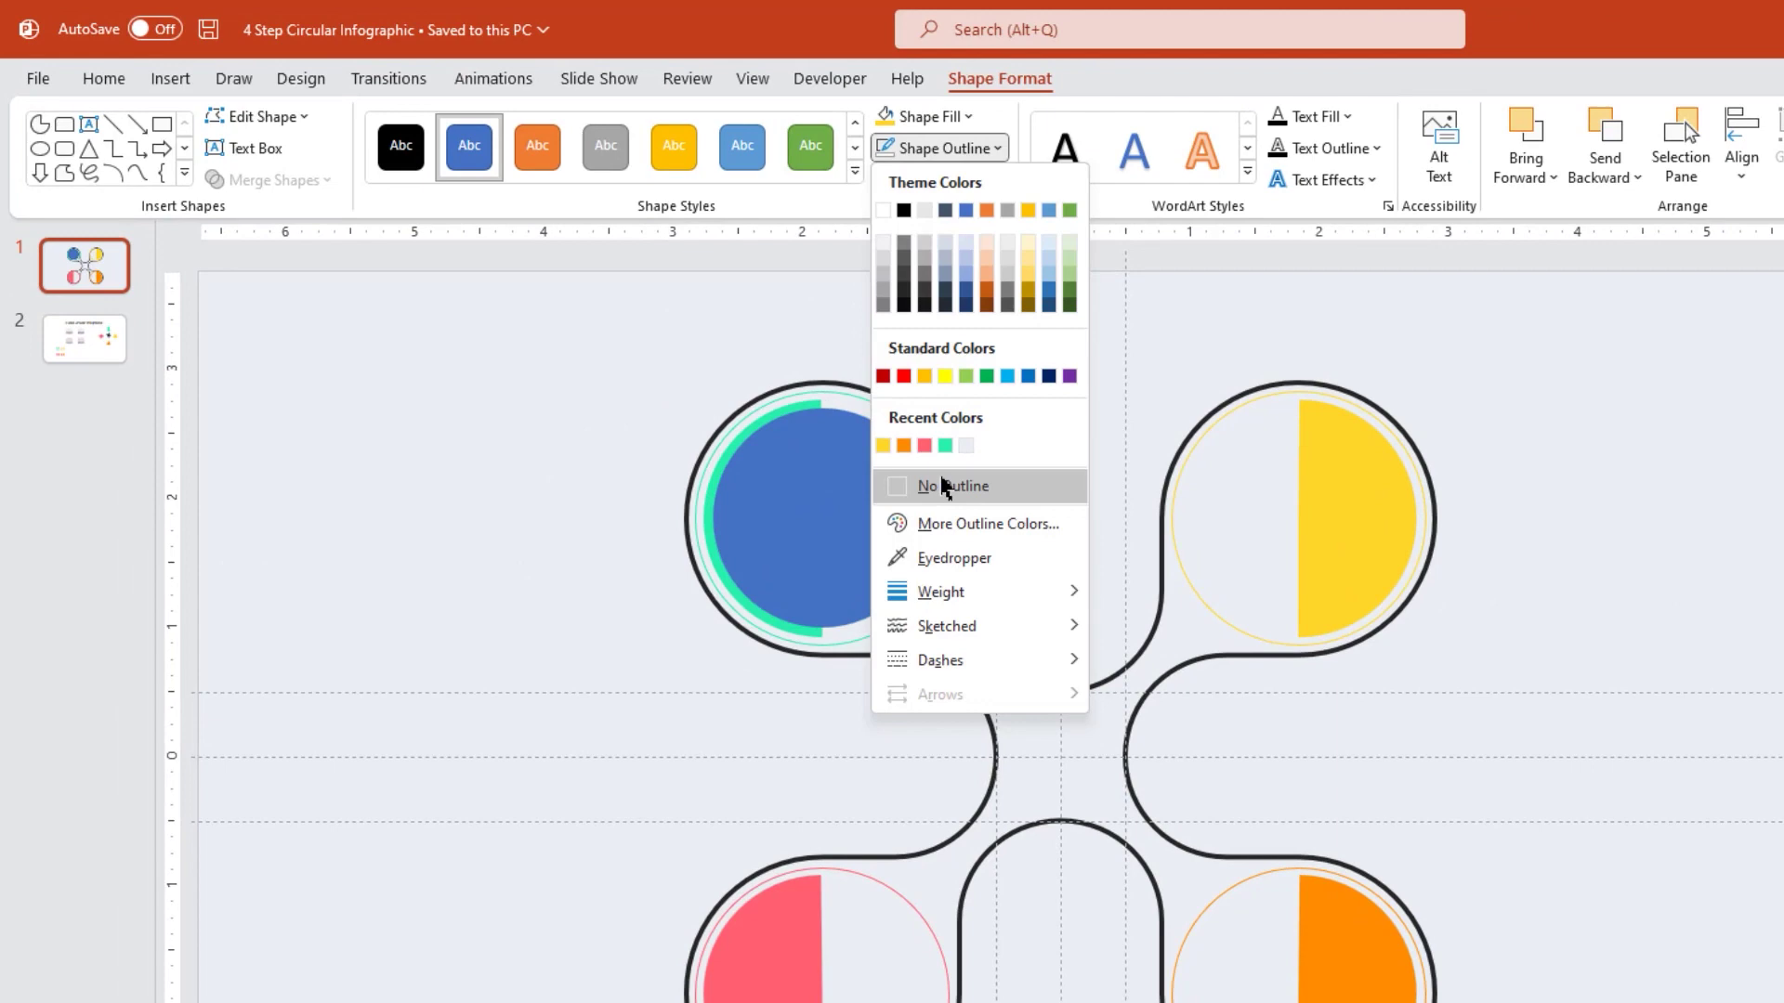
left_click(943, 486)
left_click(924, 117)
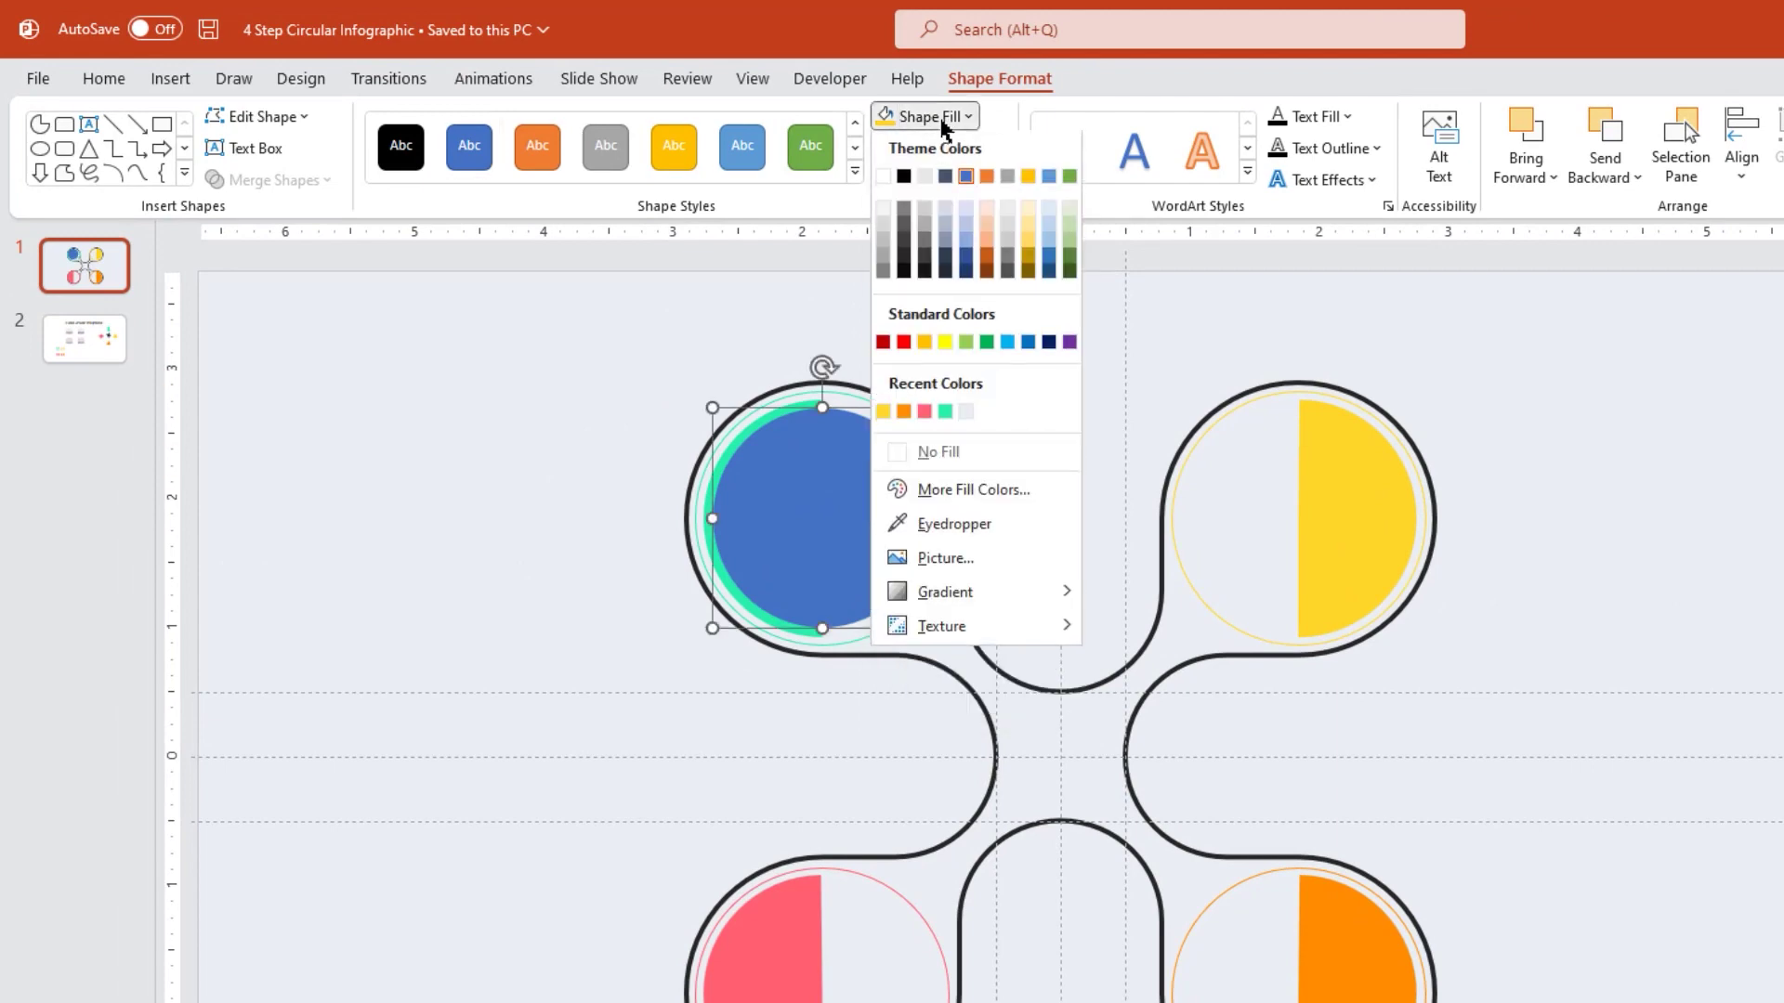
left_click(883, 180)
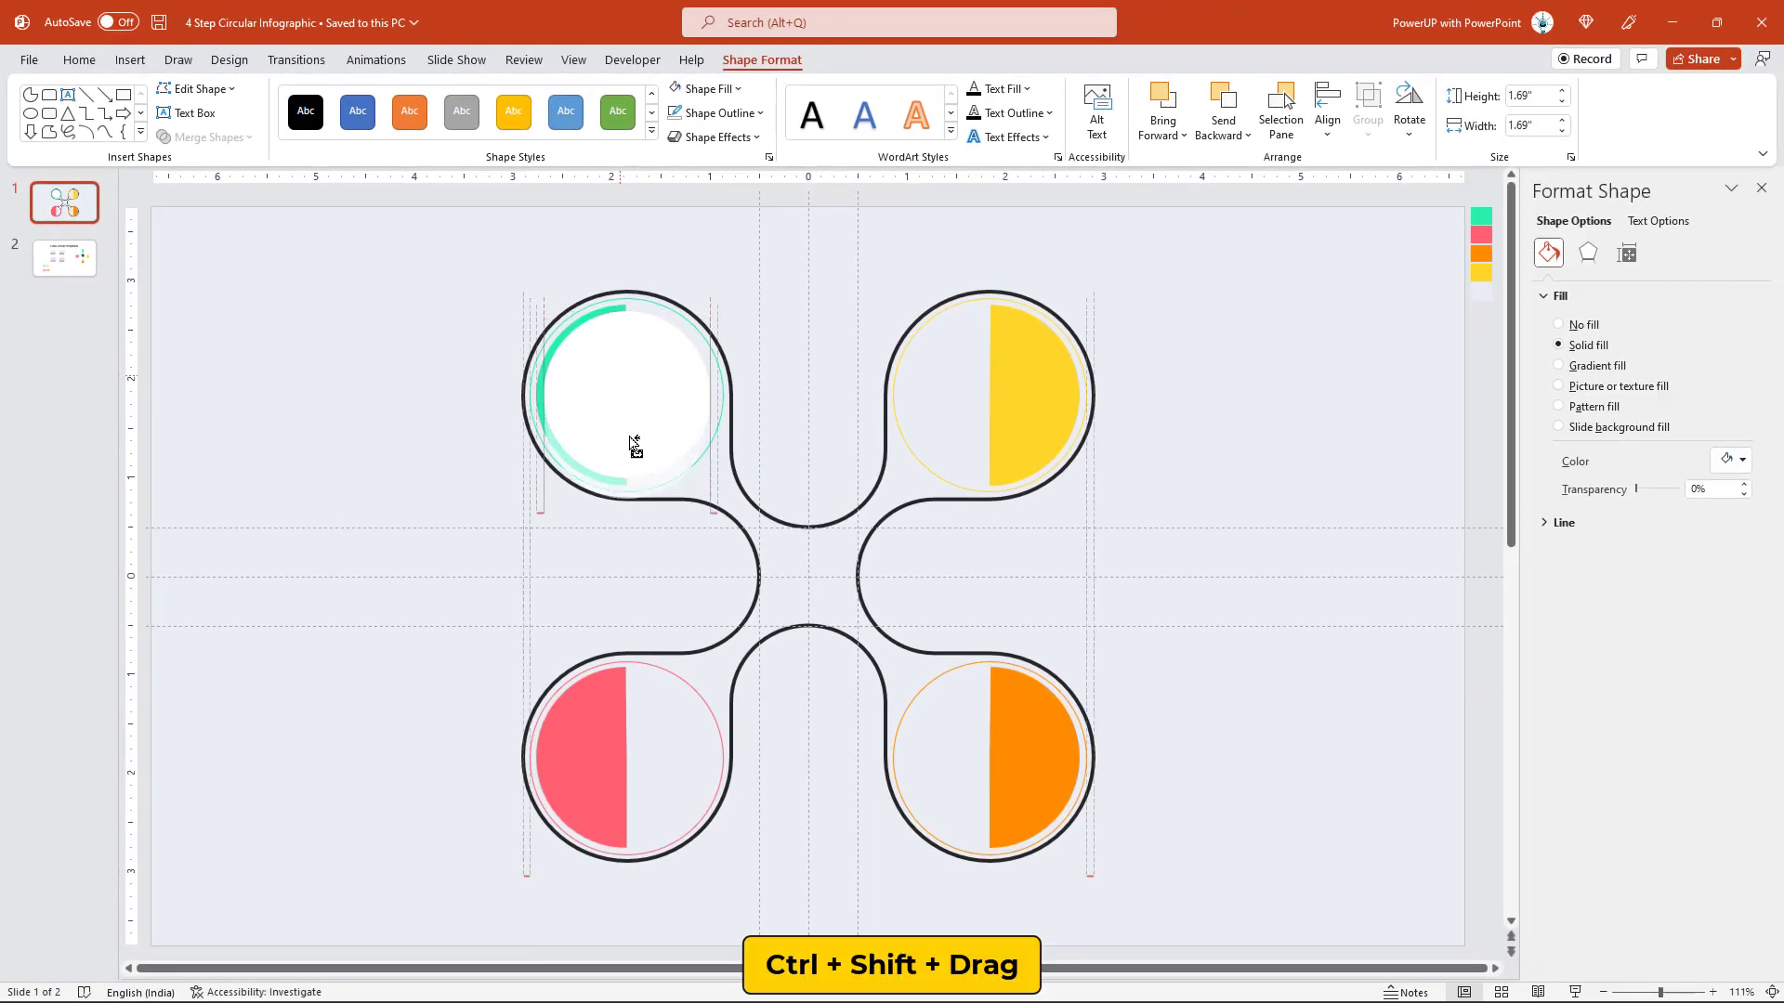
Step: Copy the white circle onto the red, yellow and orange lobes
left_click_drag(825, 573, 829, 957)
left_click_drag(632, 731, 628, 721)
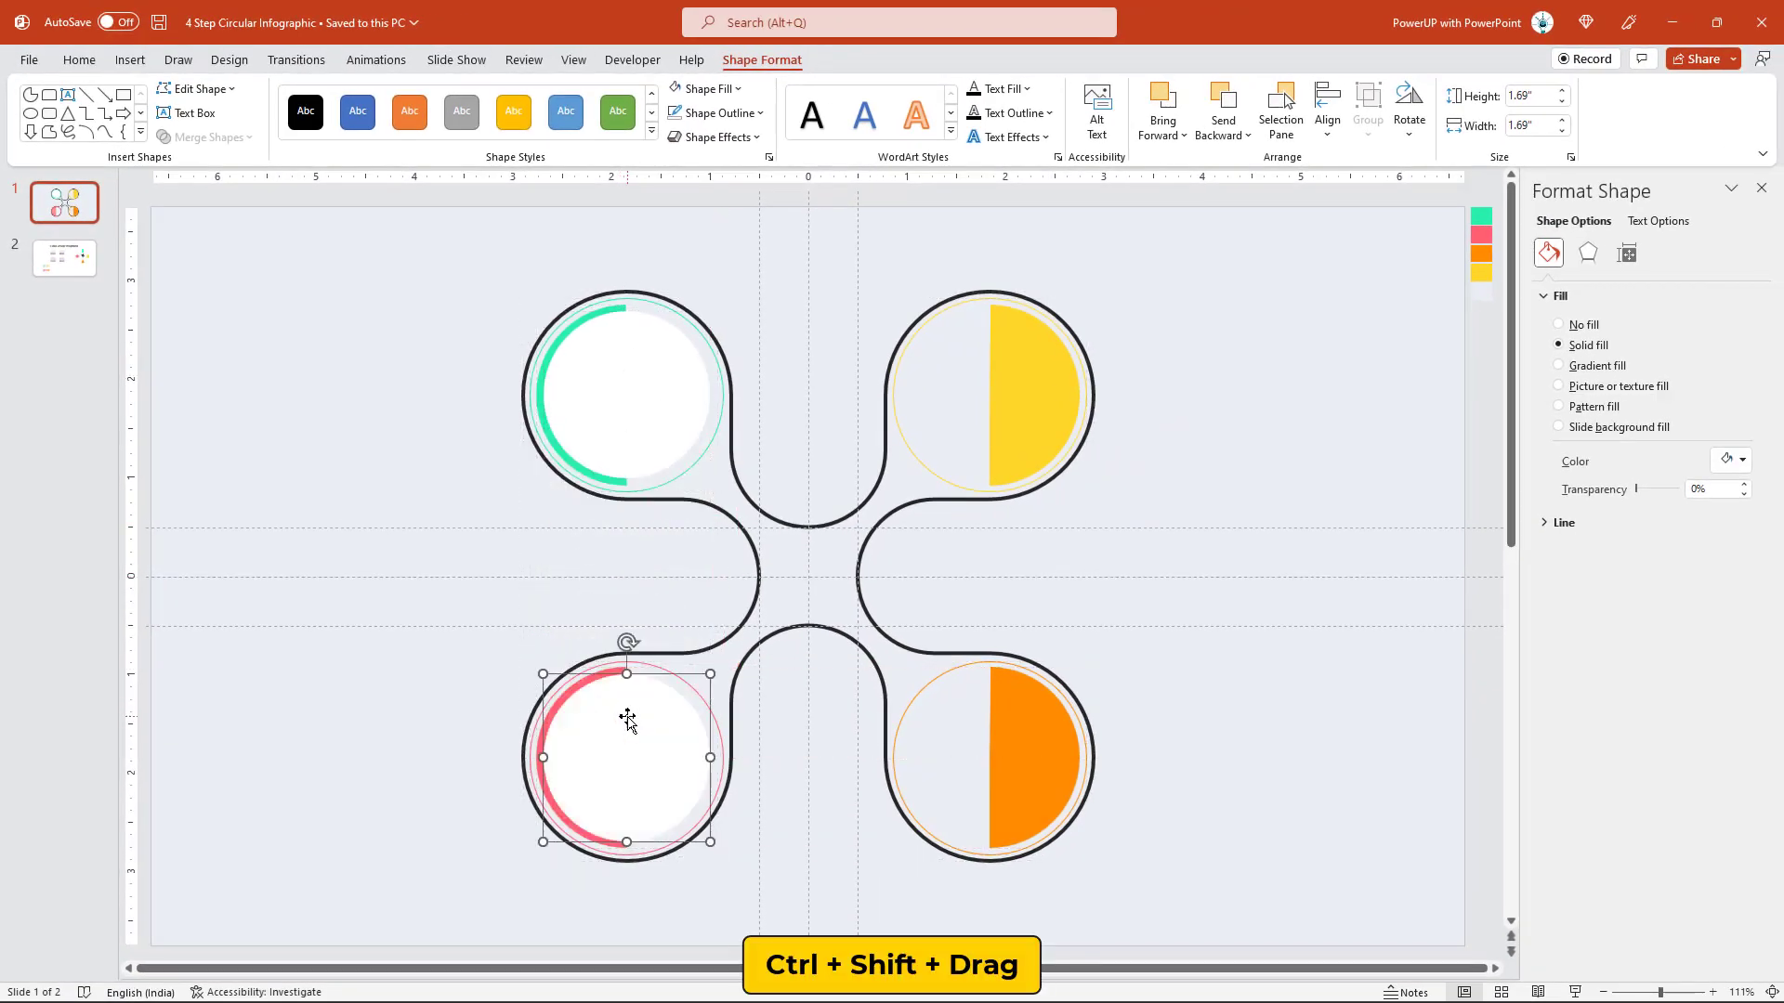
left_click(632, 427, "shift")
left_click_drag(609, 386, 973, 391)
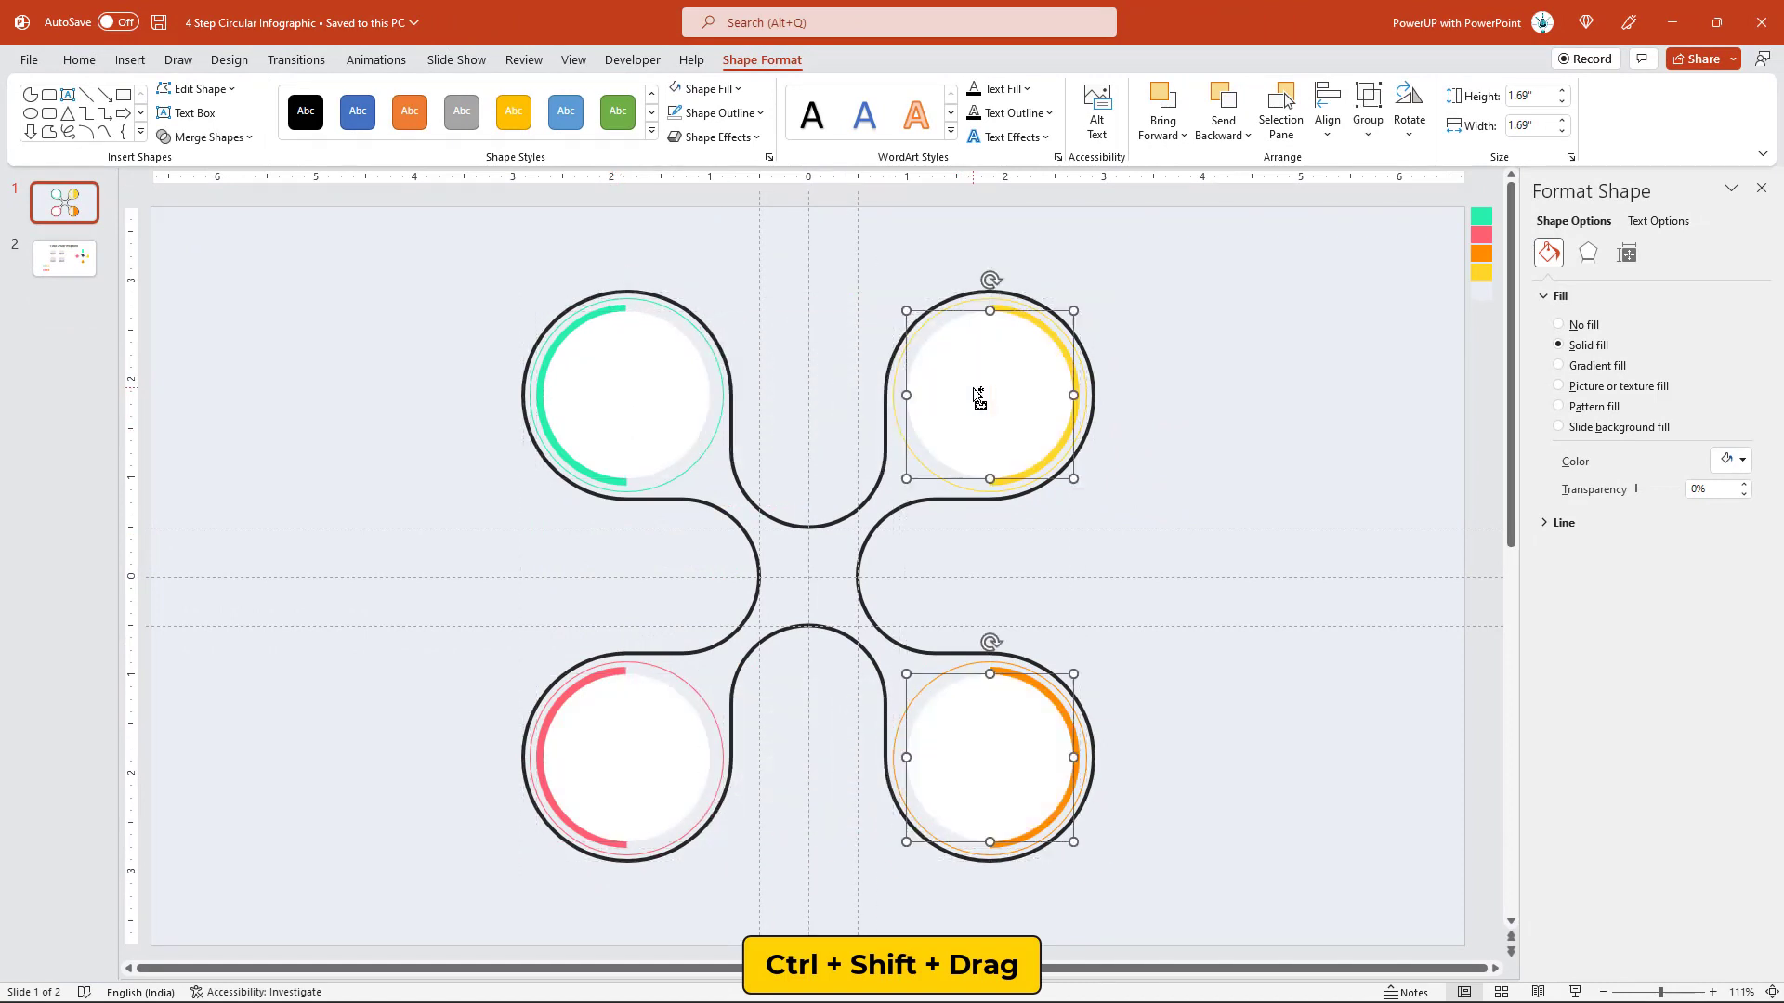
Step: Give all four white circles an outer shadow: 102% size, 13 pt blur, 69% transparency
left_click(654, 695, "shift")
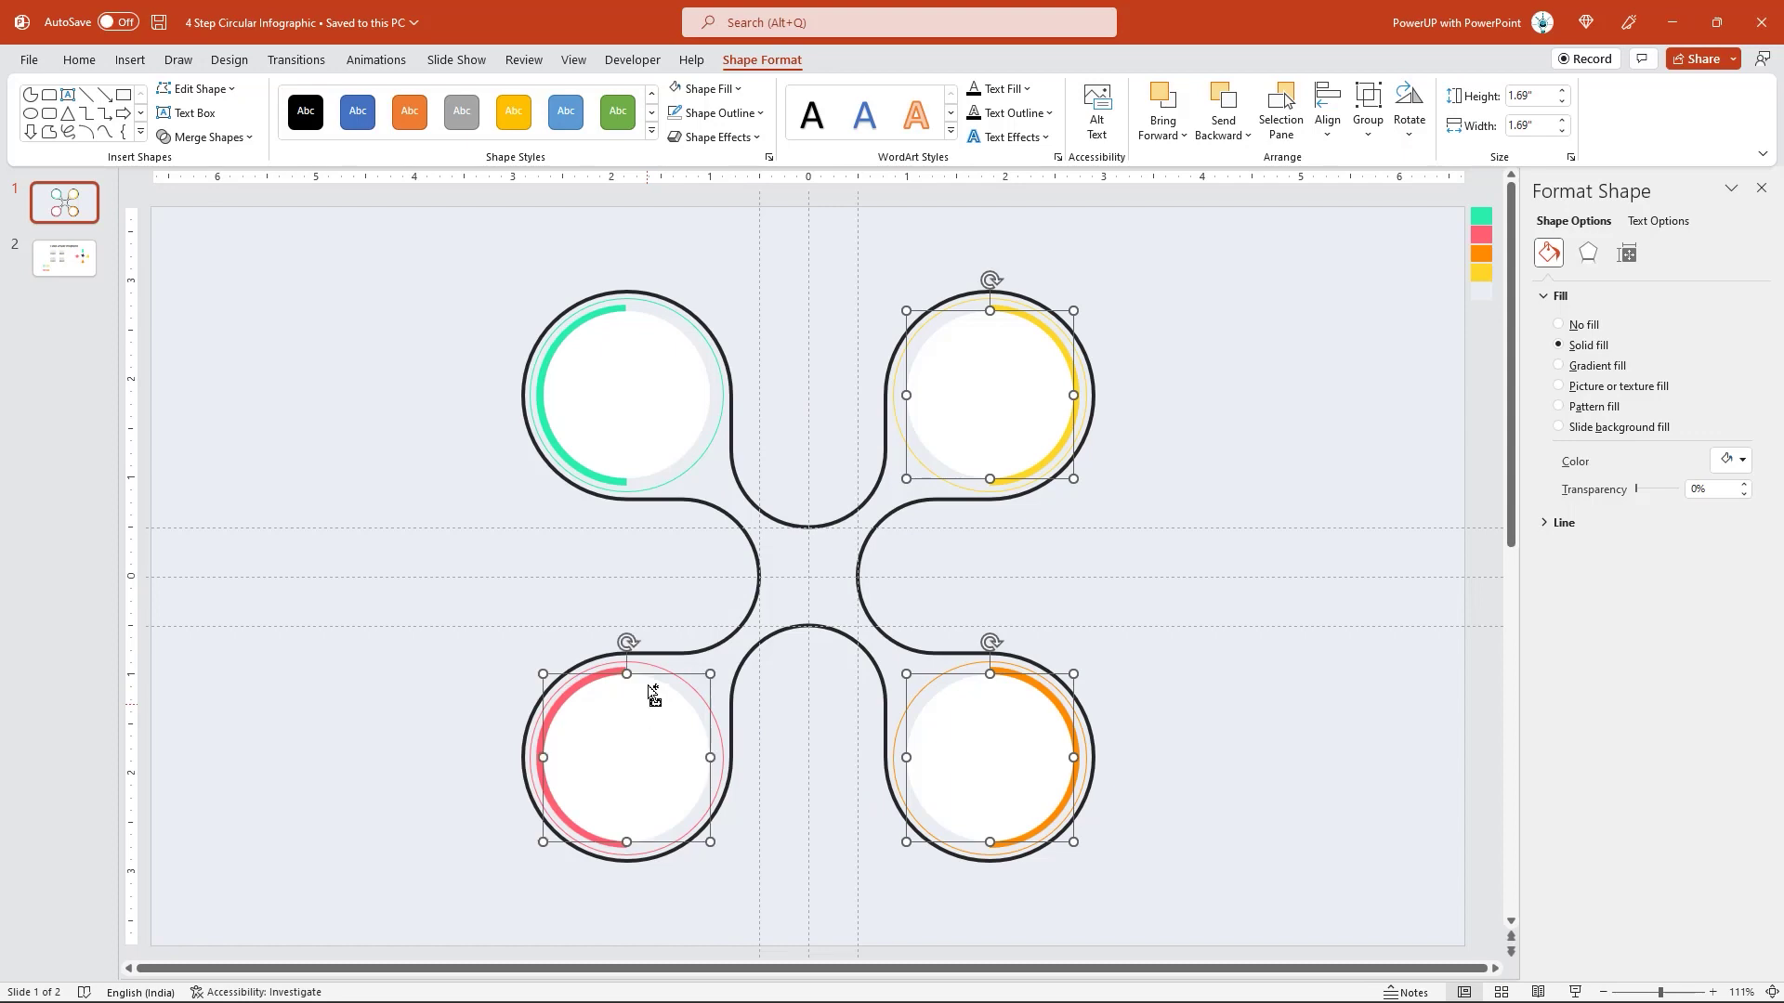
left_click(667, 397, "shift")
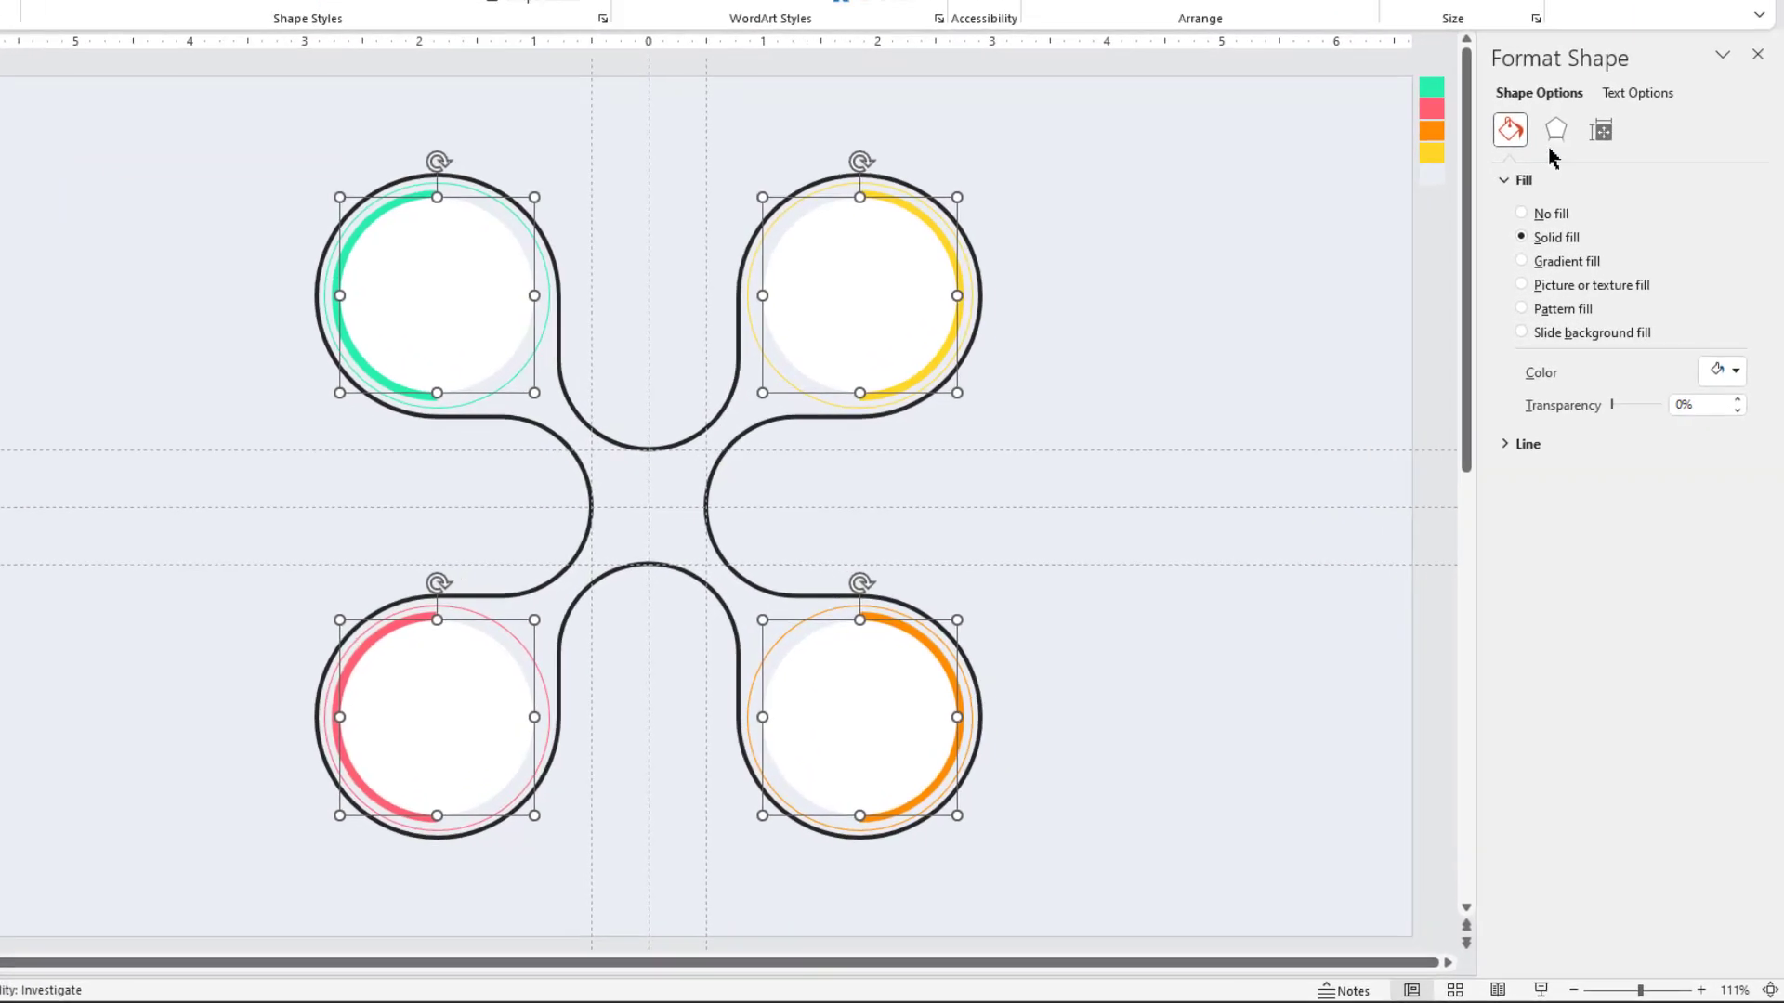
left_click(1549, 104)
left_click(1507, 152)
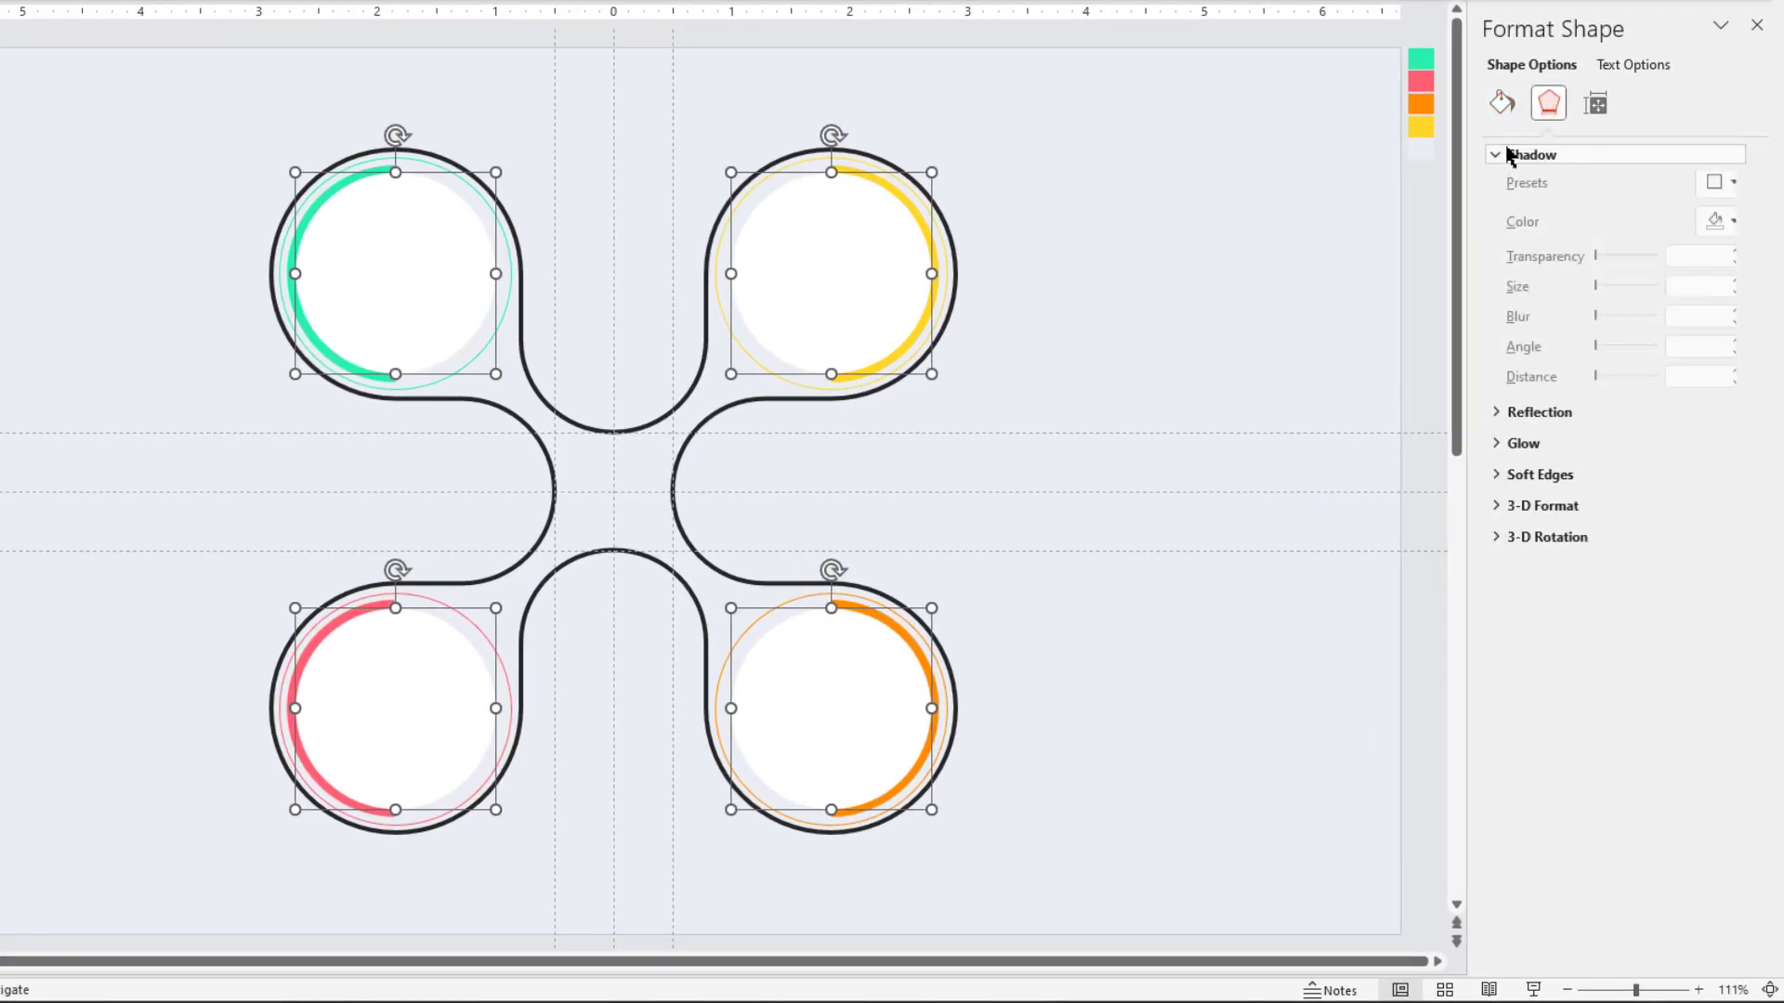
left_click(1704, 191)
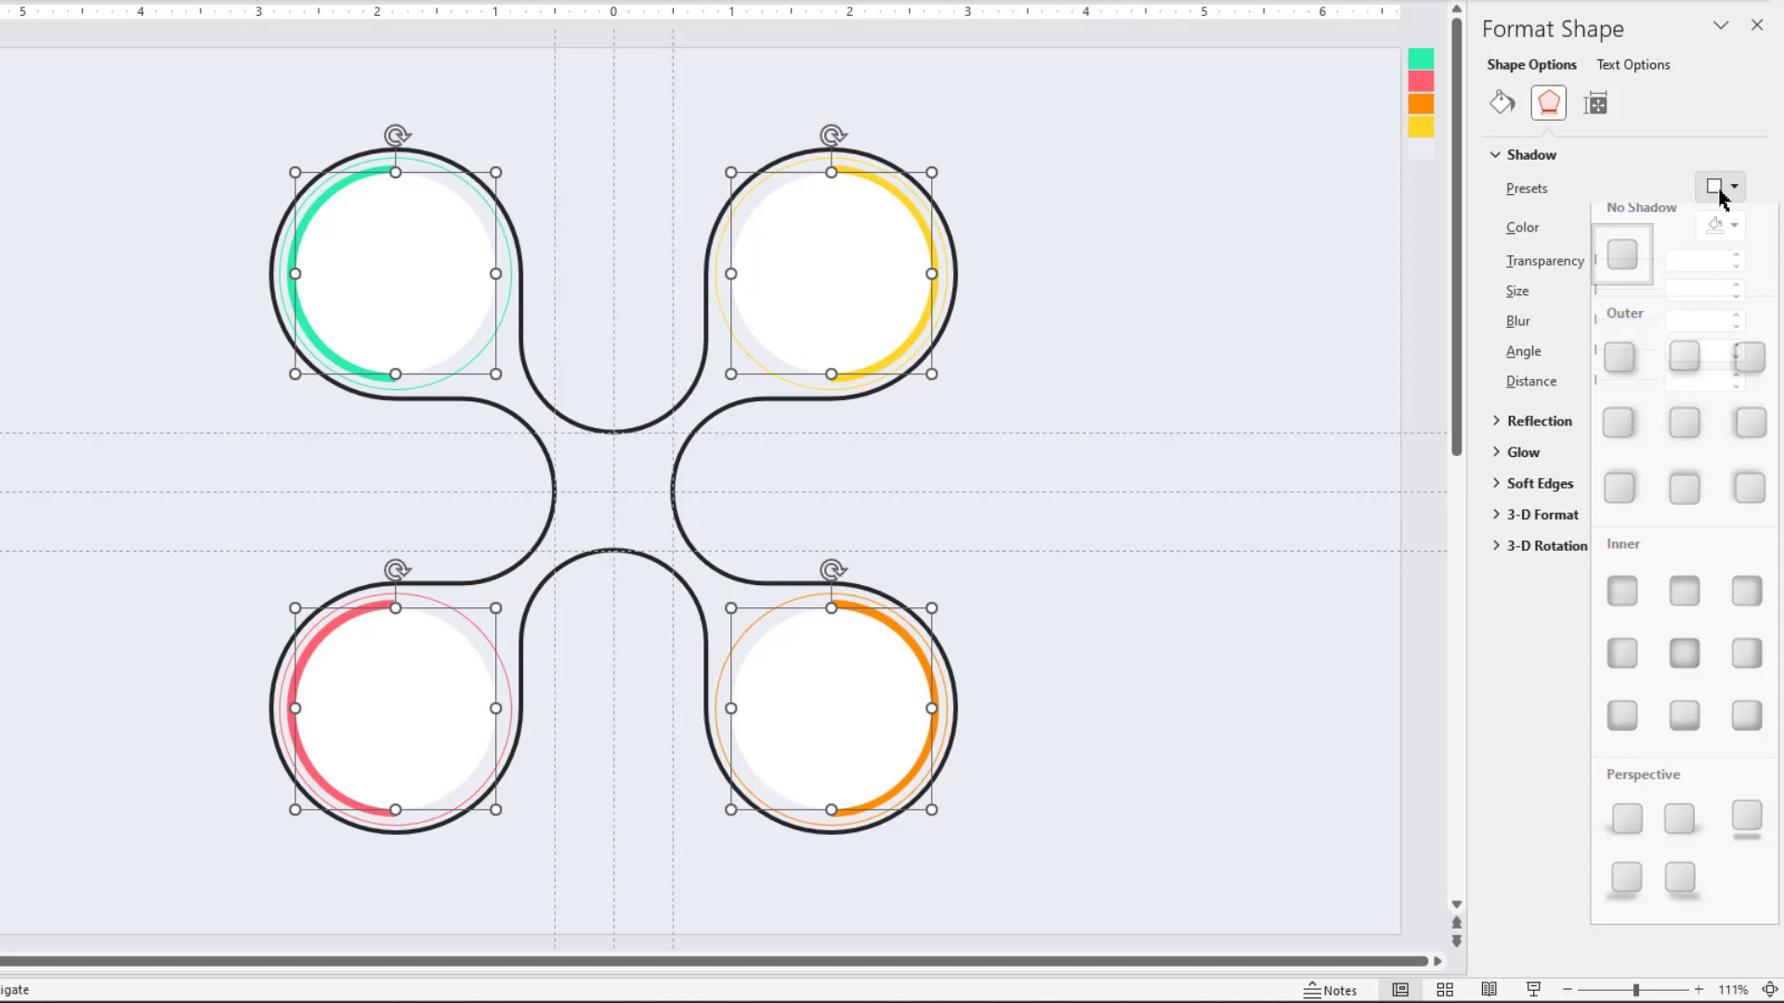
left_click(1684, 433)
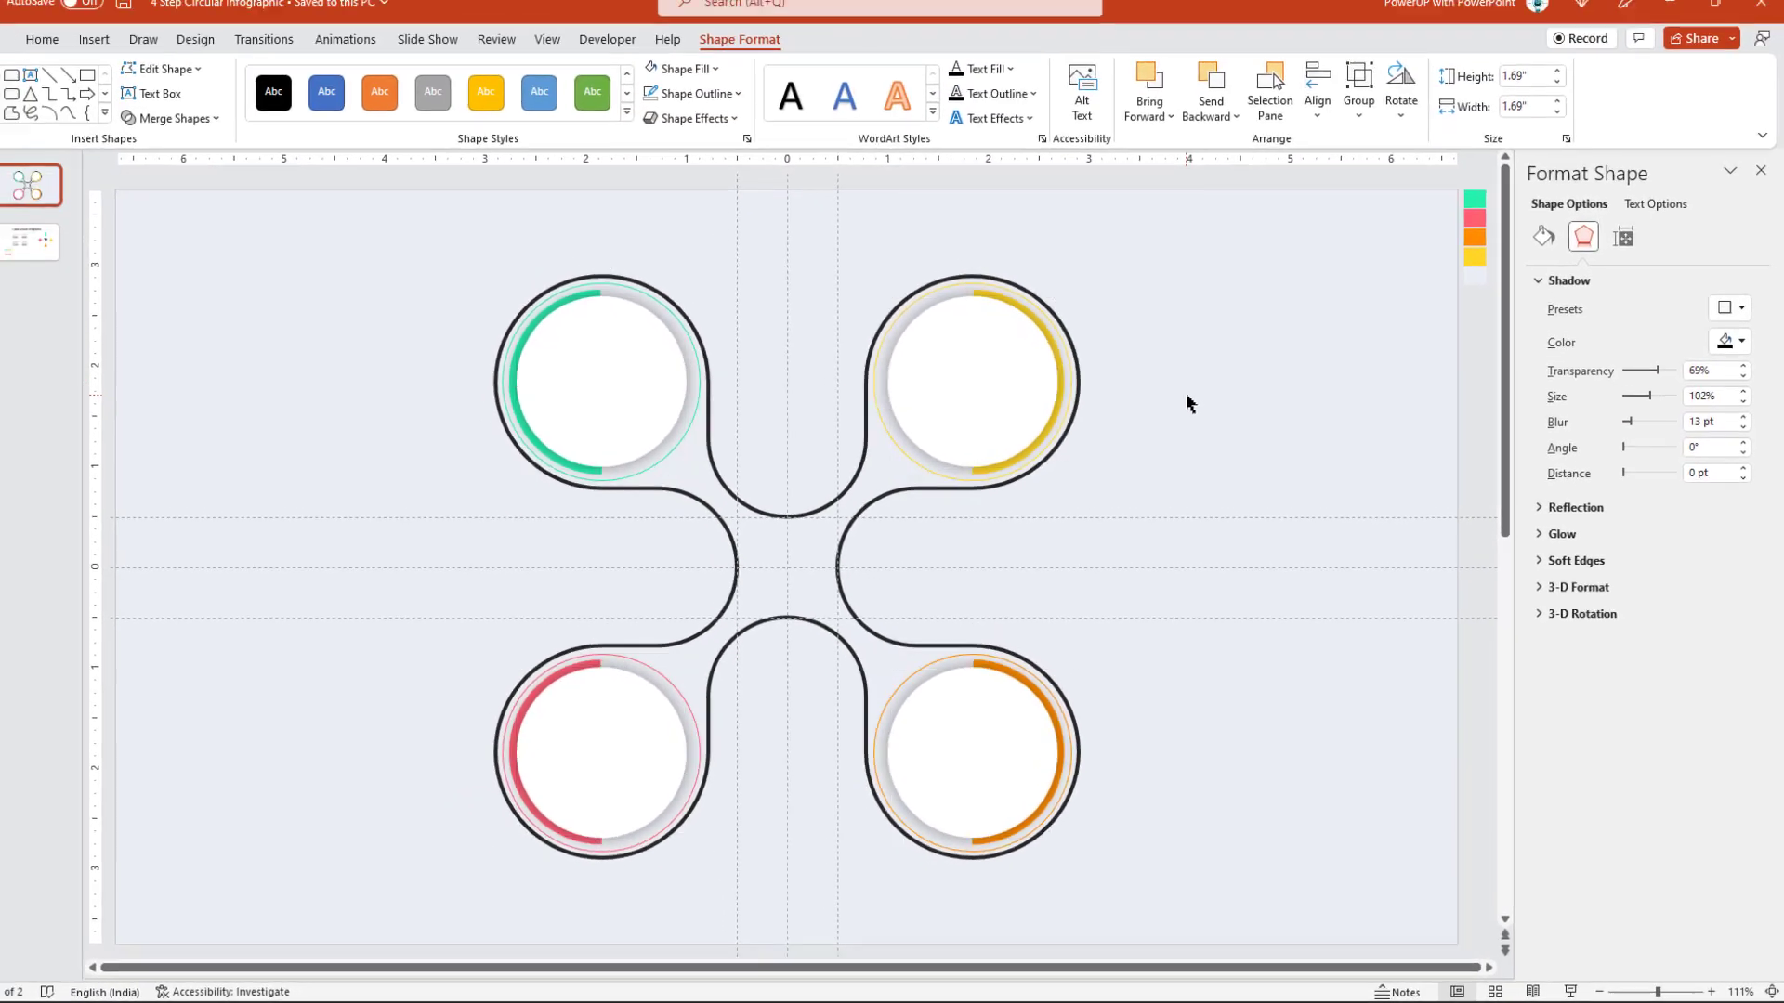
Step: Copy the four coloured heading blocks from slide 2 onto slide 1
left_click(1060, 298)
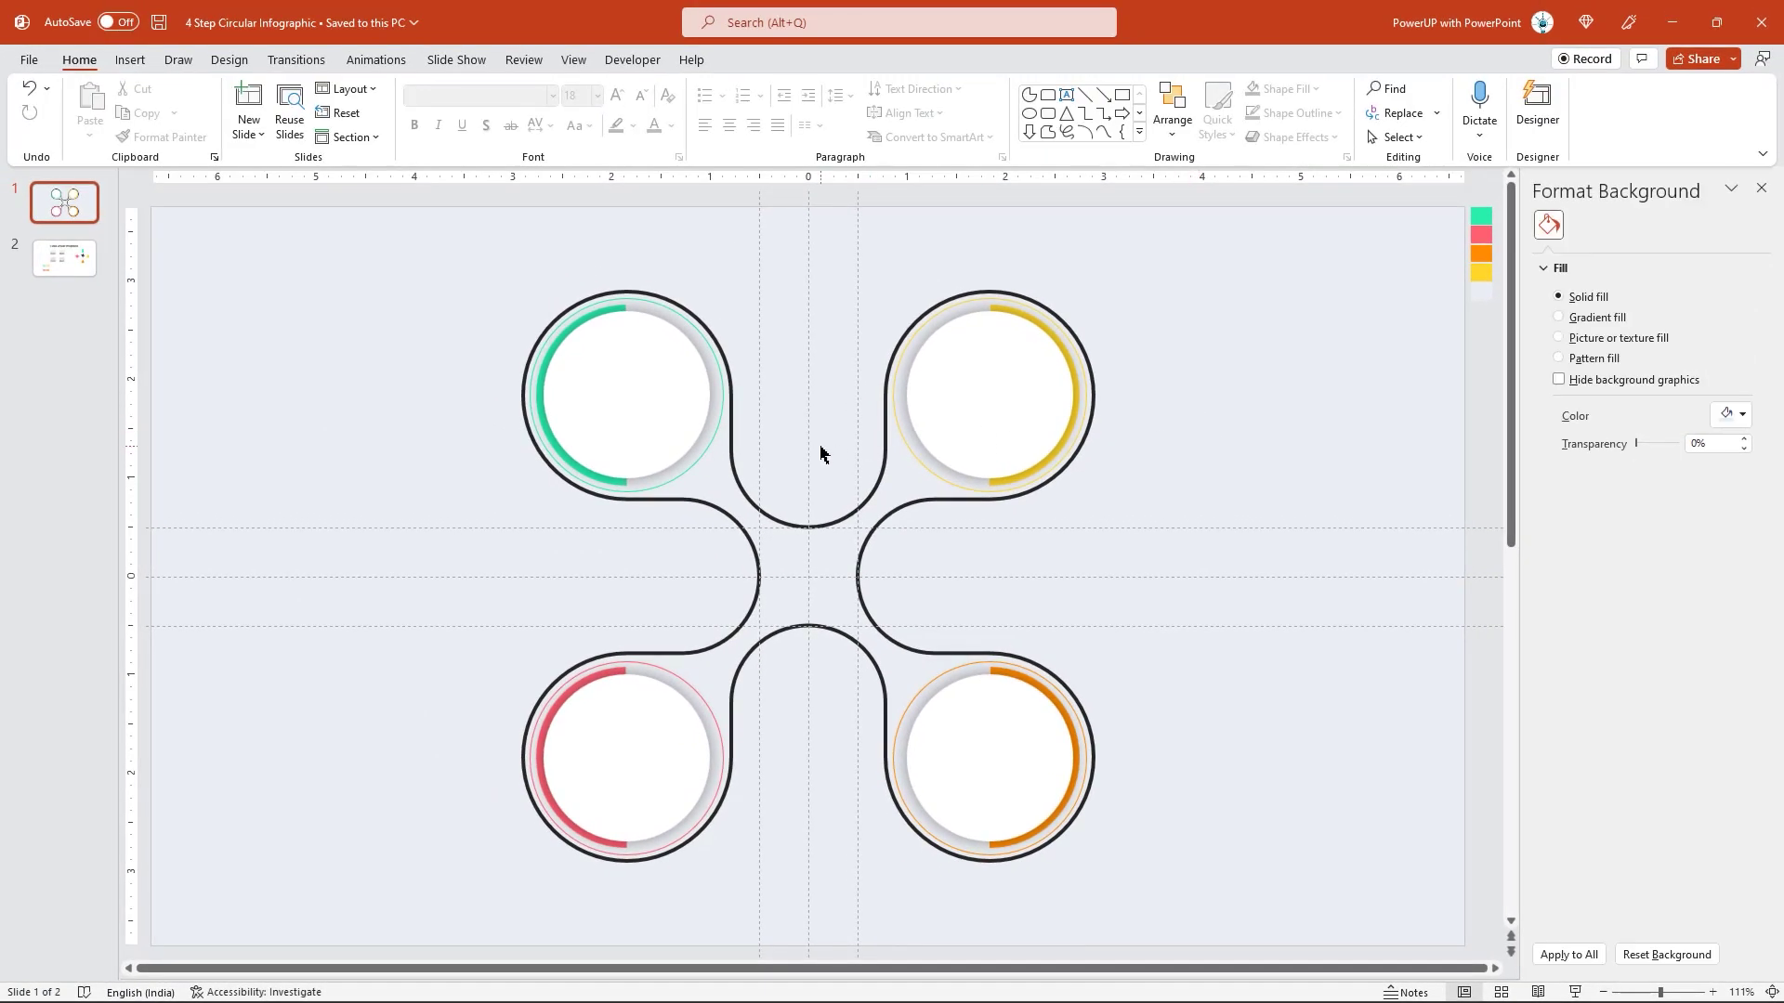
left_click(66, 265)
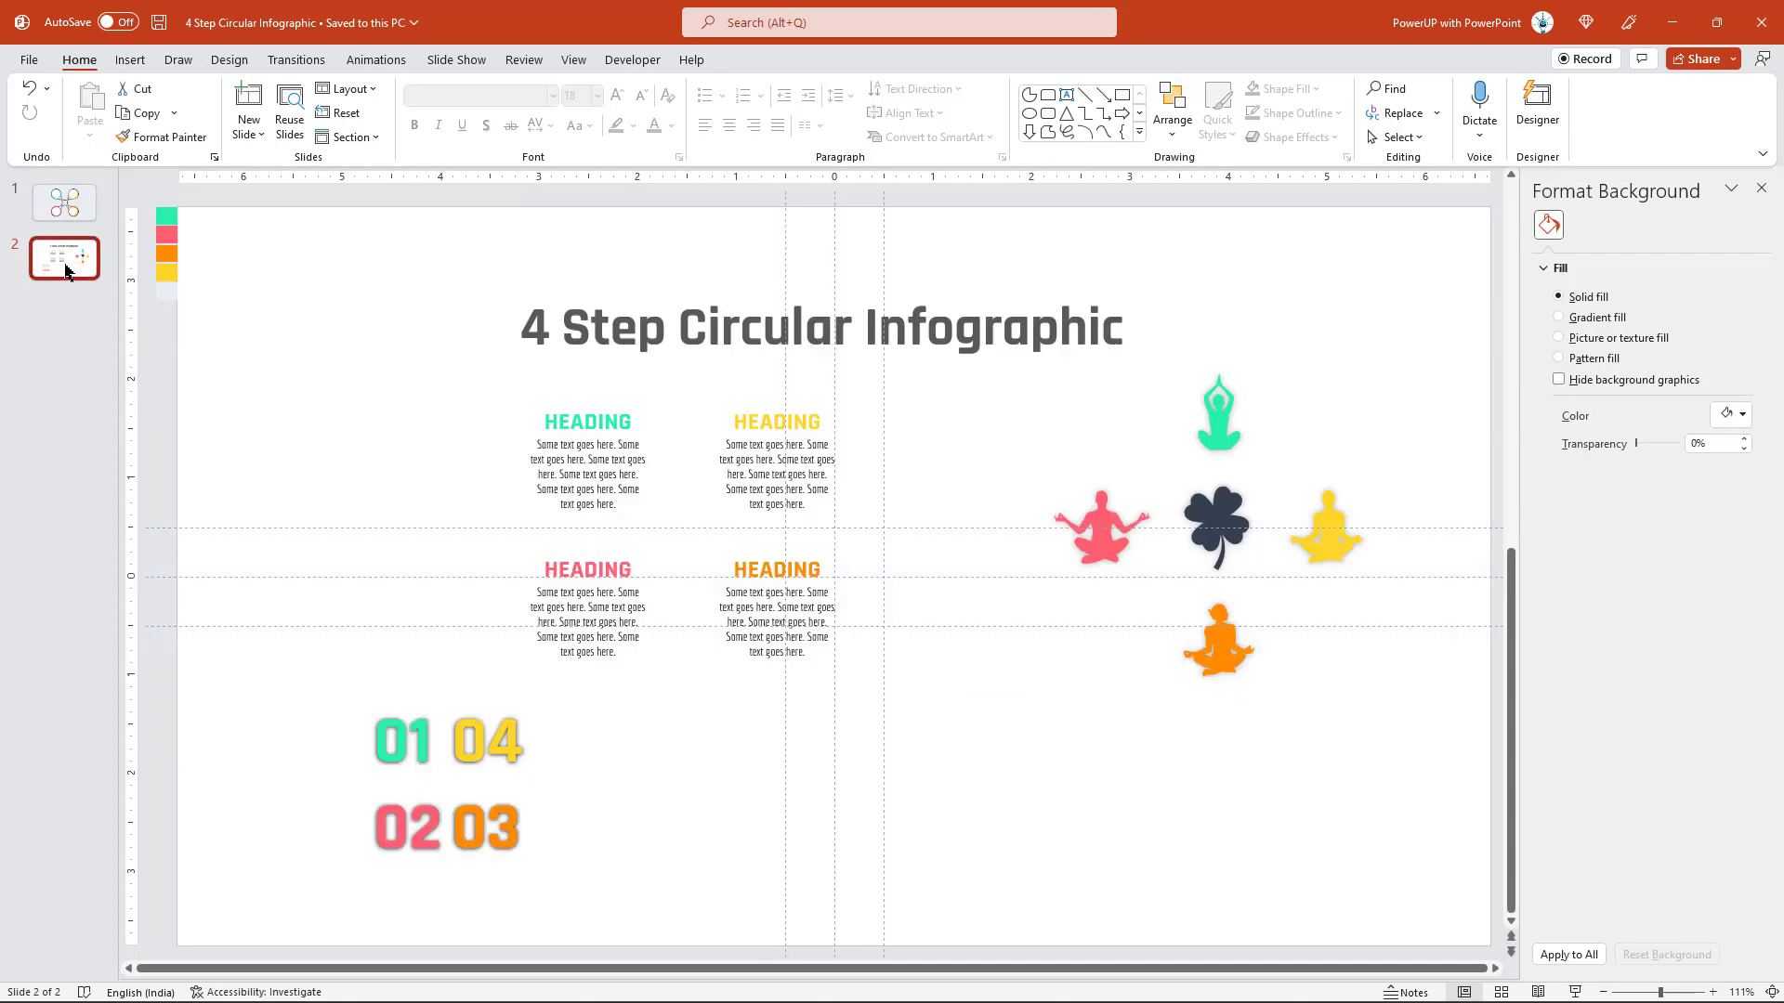
left_click(603, 520)
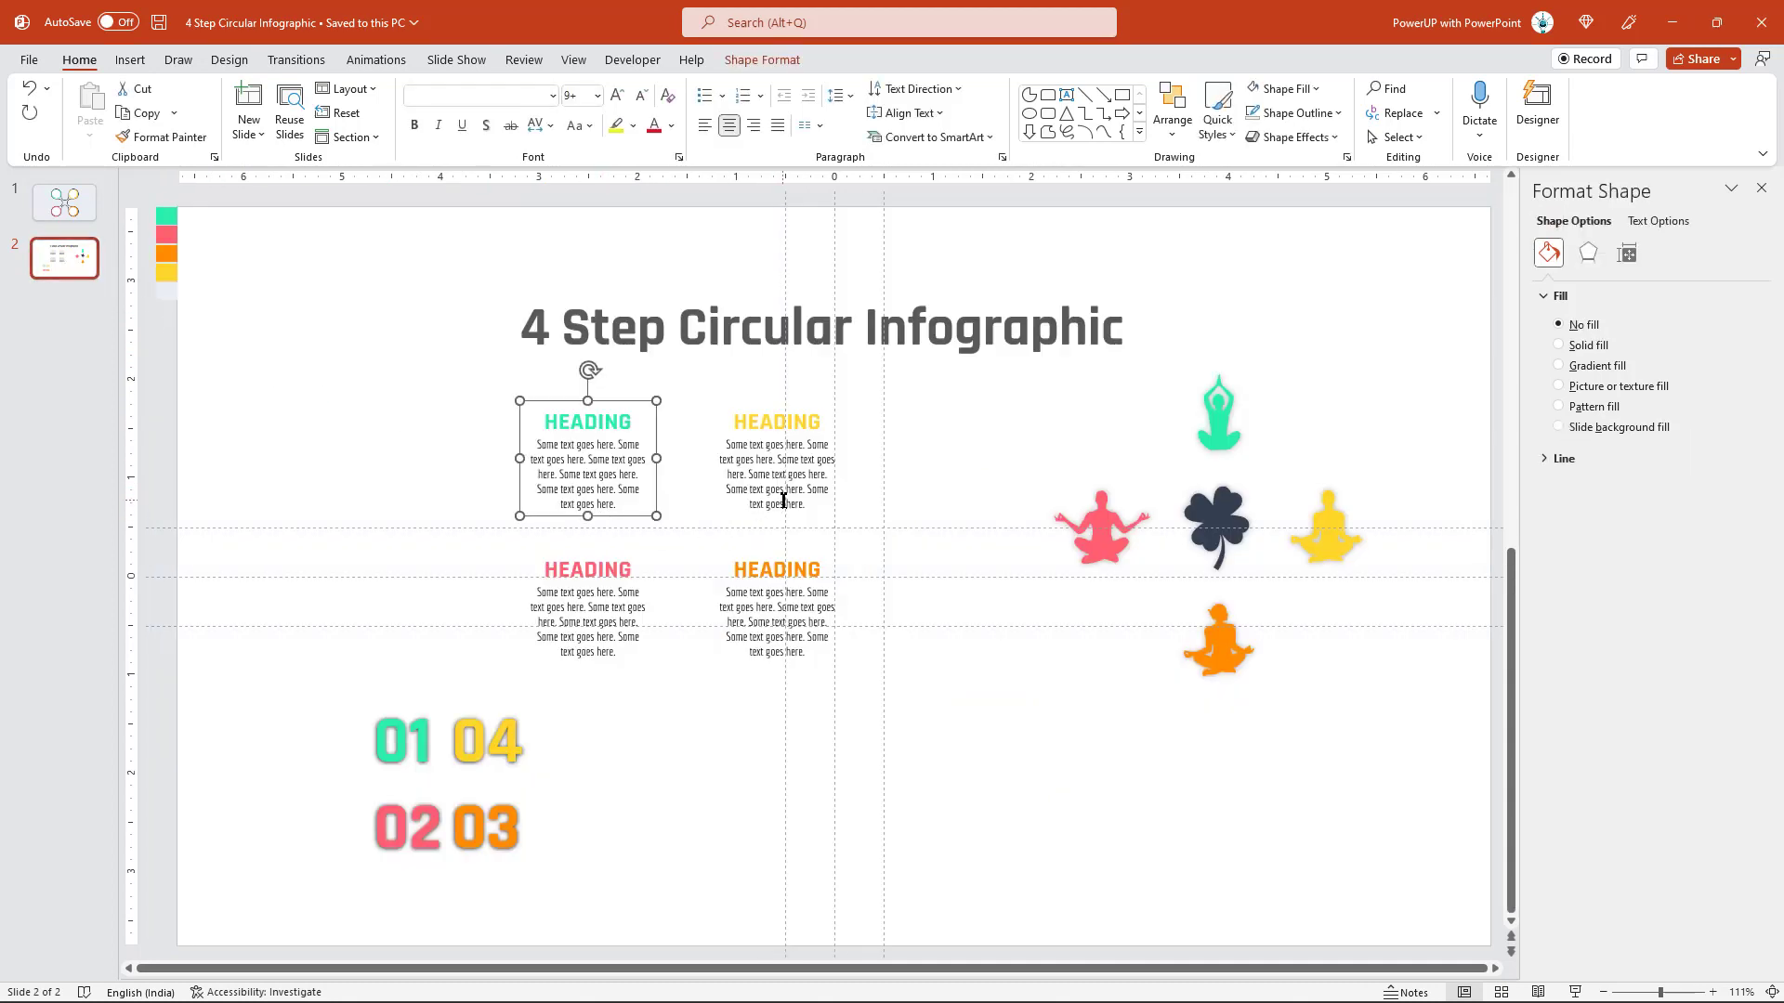
left_click(785, 507, "shift")
left_click(641, 632, "shift")
left_click(770, 638, "shift")
key("ctrl+c")
key("Page_Up")
key("ctrl+v")
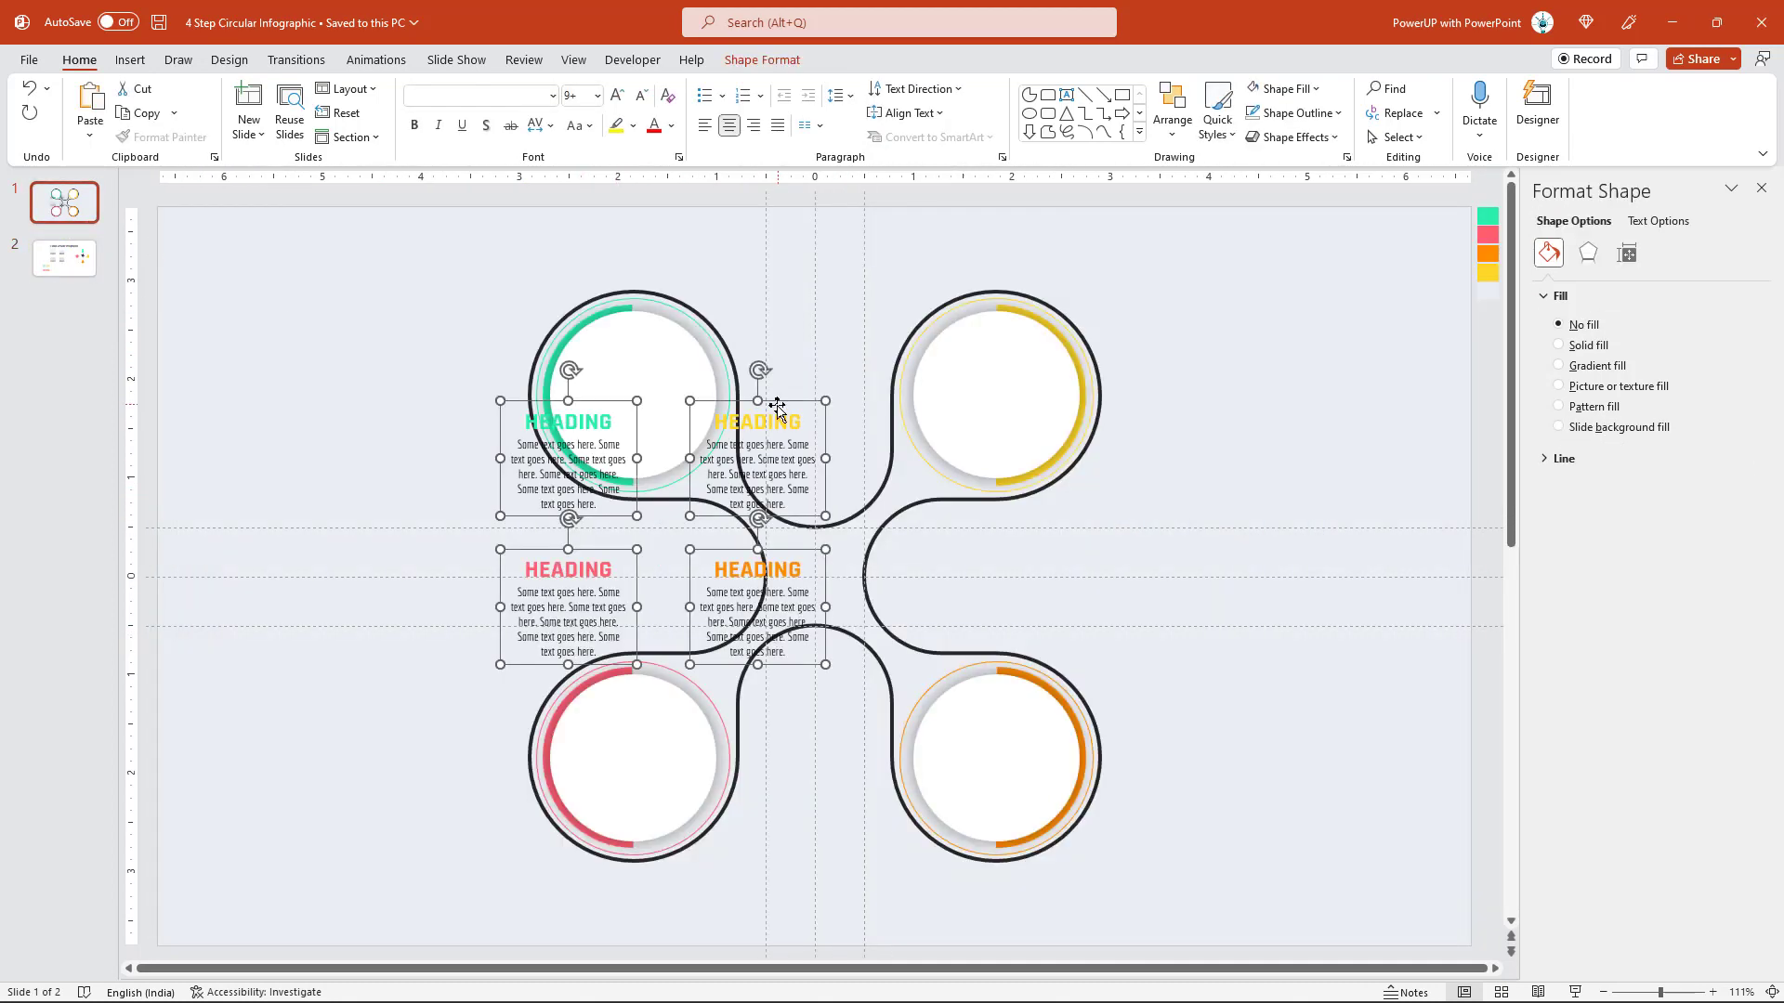
Step: Place the green, pink, orange and yellow headings inside their matching circles
left_click_drag(799, 407, 1346, 427)
left_click(1145, 402)
left_click_drag(1144, 402, 681, 342)
left_click(1168, 578)
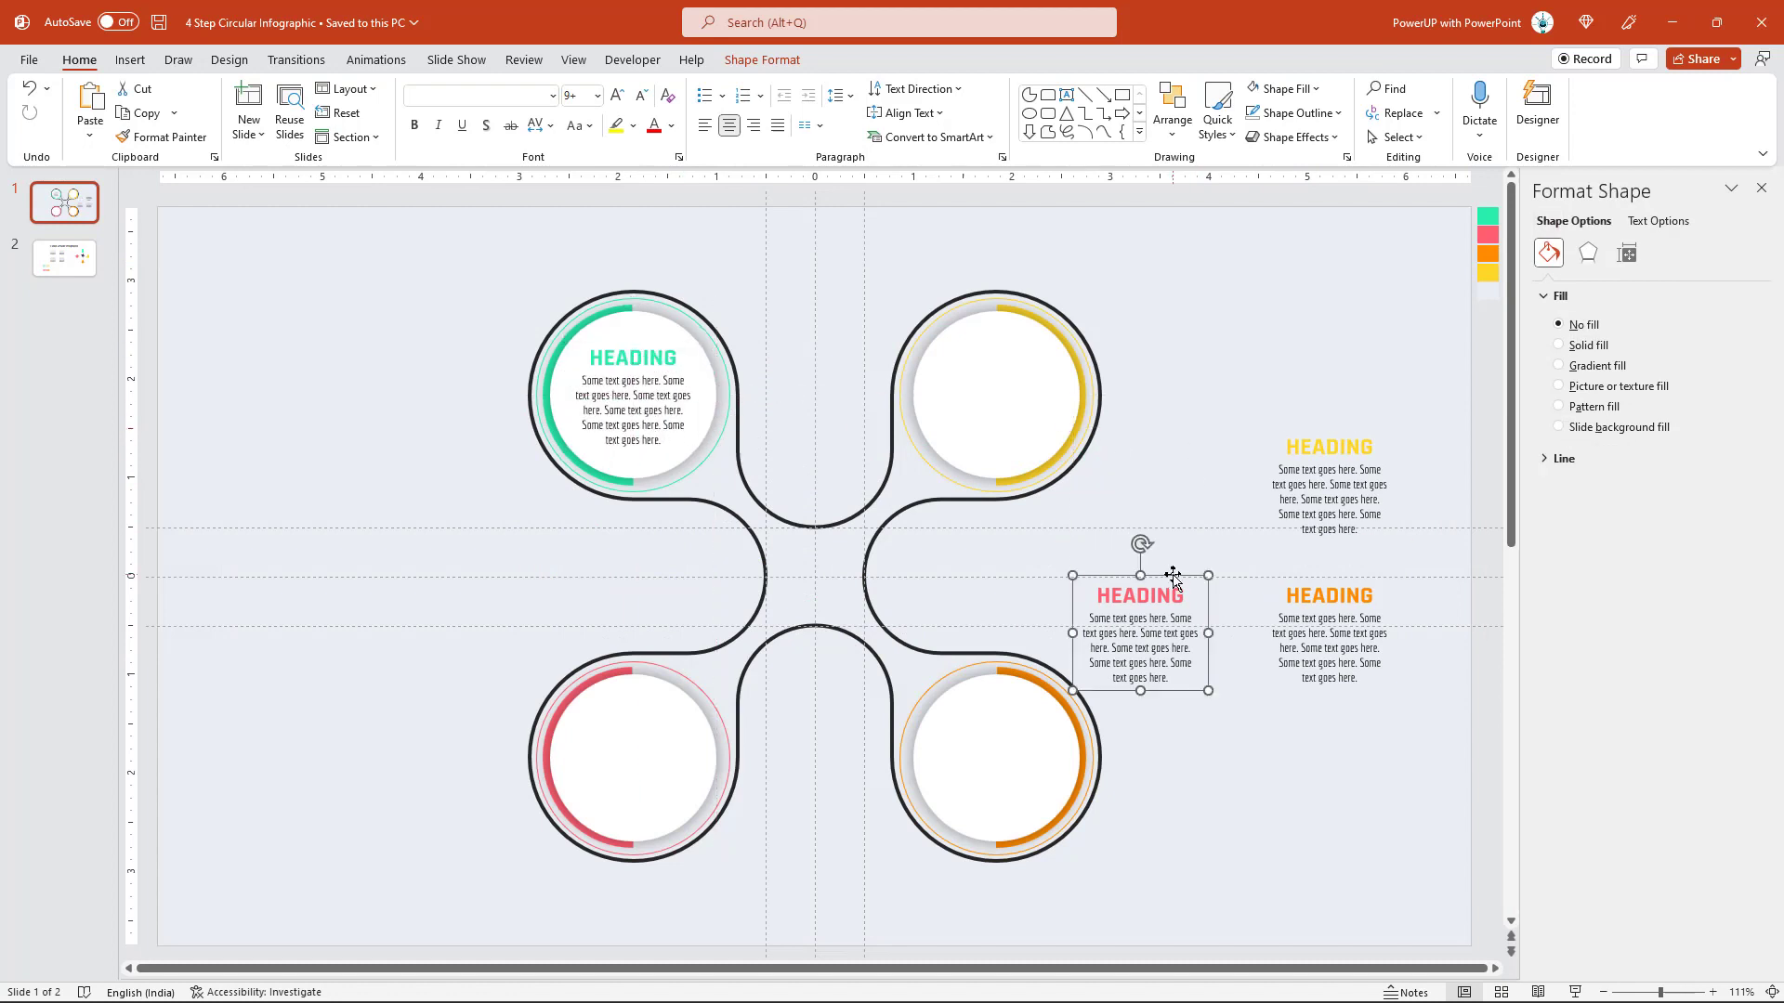
left_click_drag(1168, 578, 660, 702)
left_click(1343, 695)
left_click_drag(1343, 695, 1023, 800)
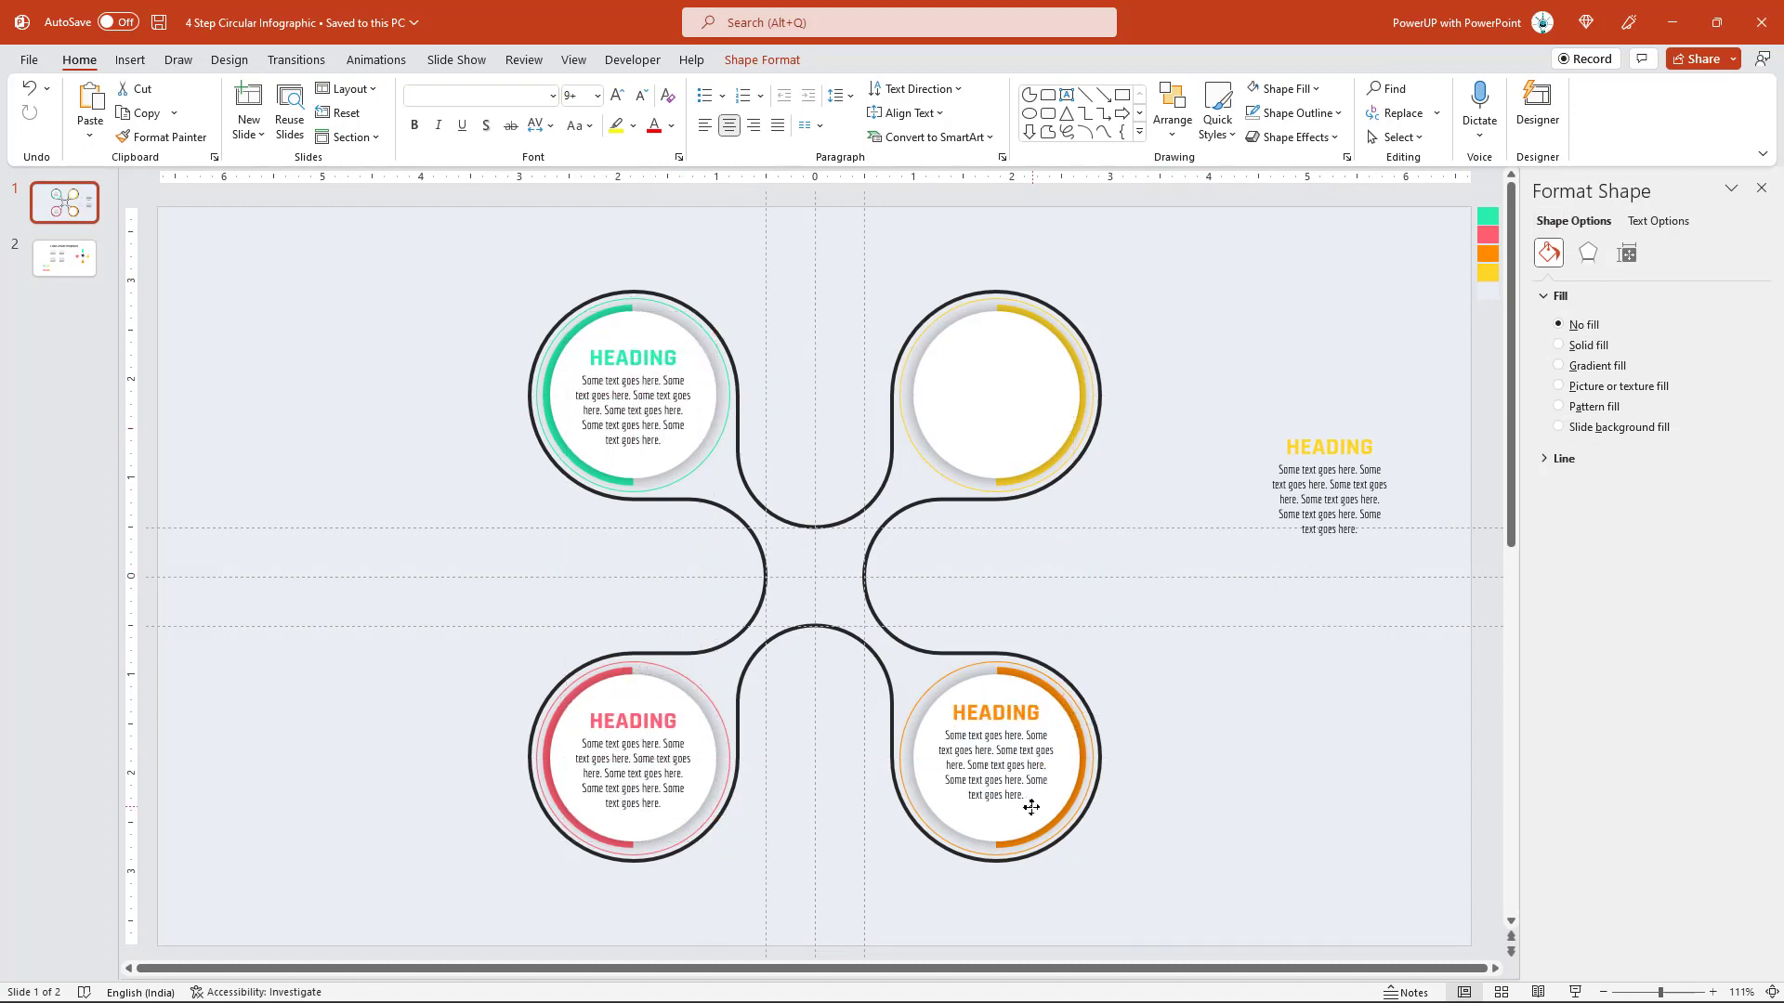
left_click_drag(1345, 547, 1034, 448)
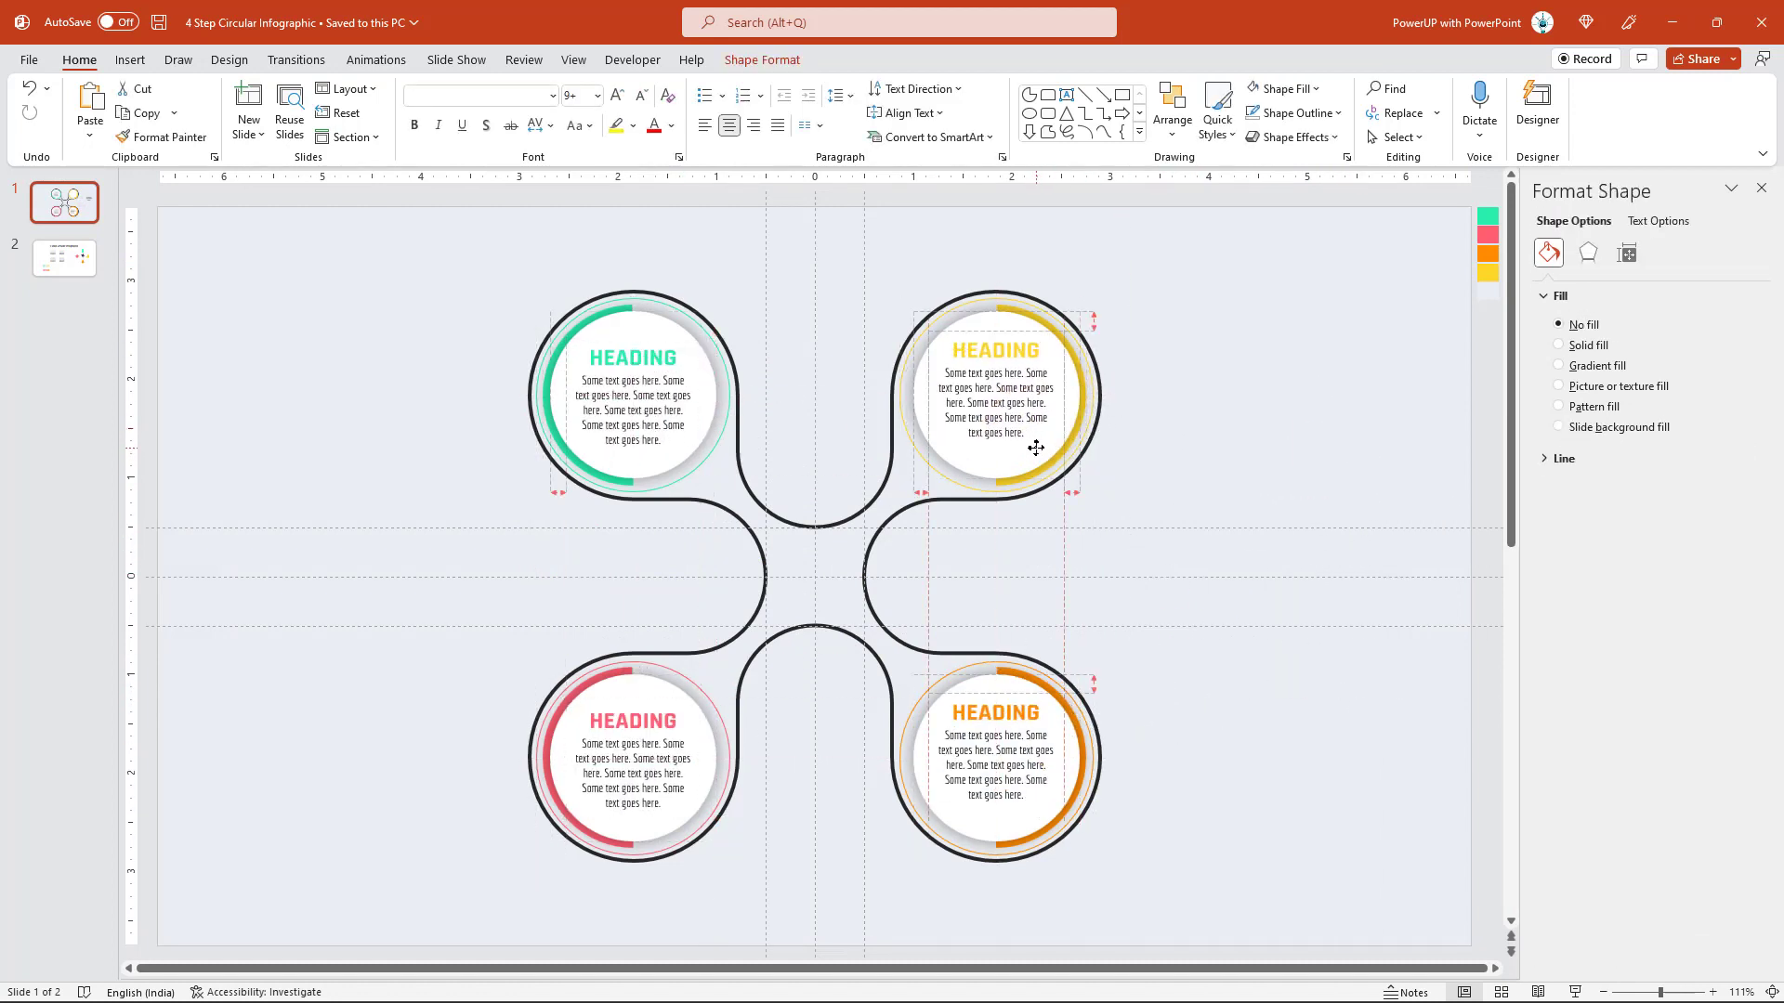
Step: Paste the numbers 01–04 onto slide 1 and position each beside its lobe
key("Page_Down")
left_click_drag(347, 613, 587, 899)
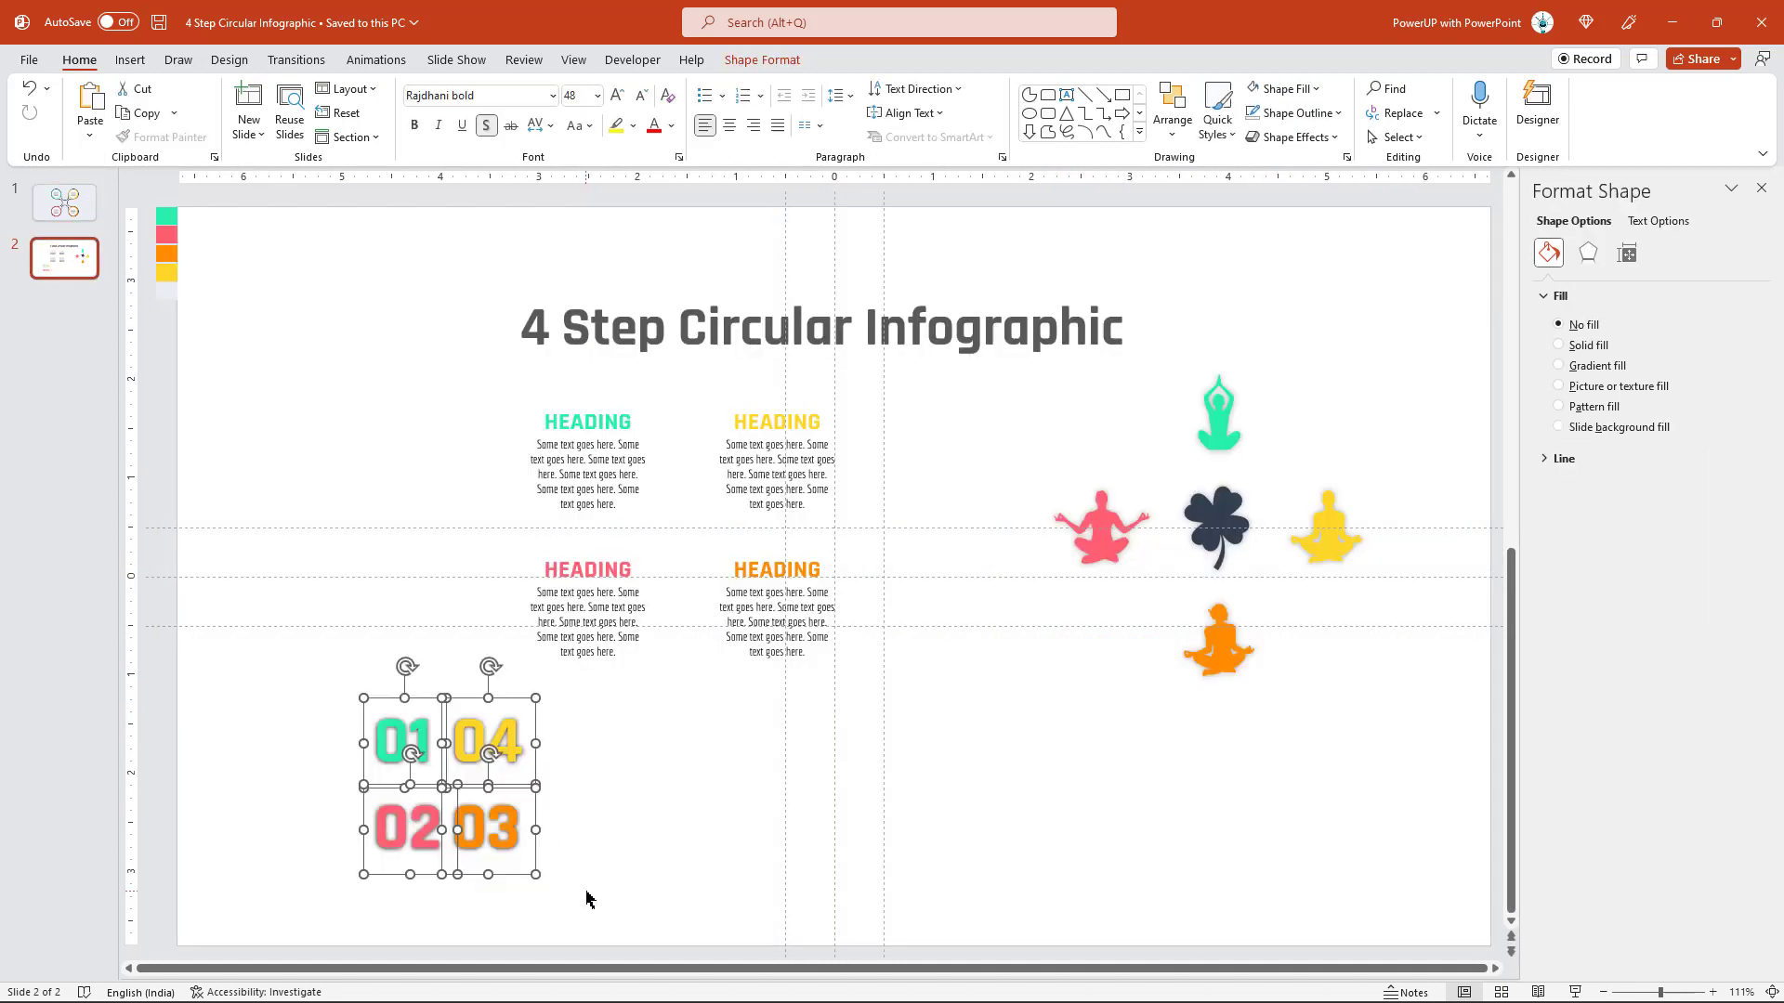
left_click(74, 221)
key("ctrl+v")
left_click(701, 566)
left_click_drag(404, 698, 517, 281)
left_click_drag(412, 871, 1139, 833)
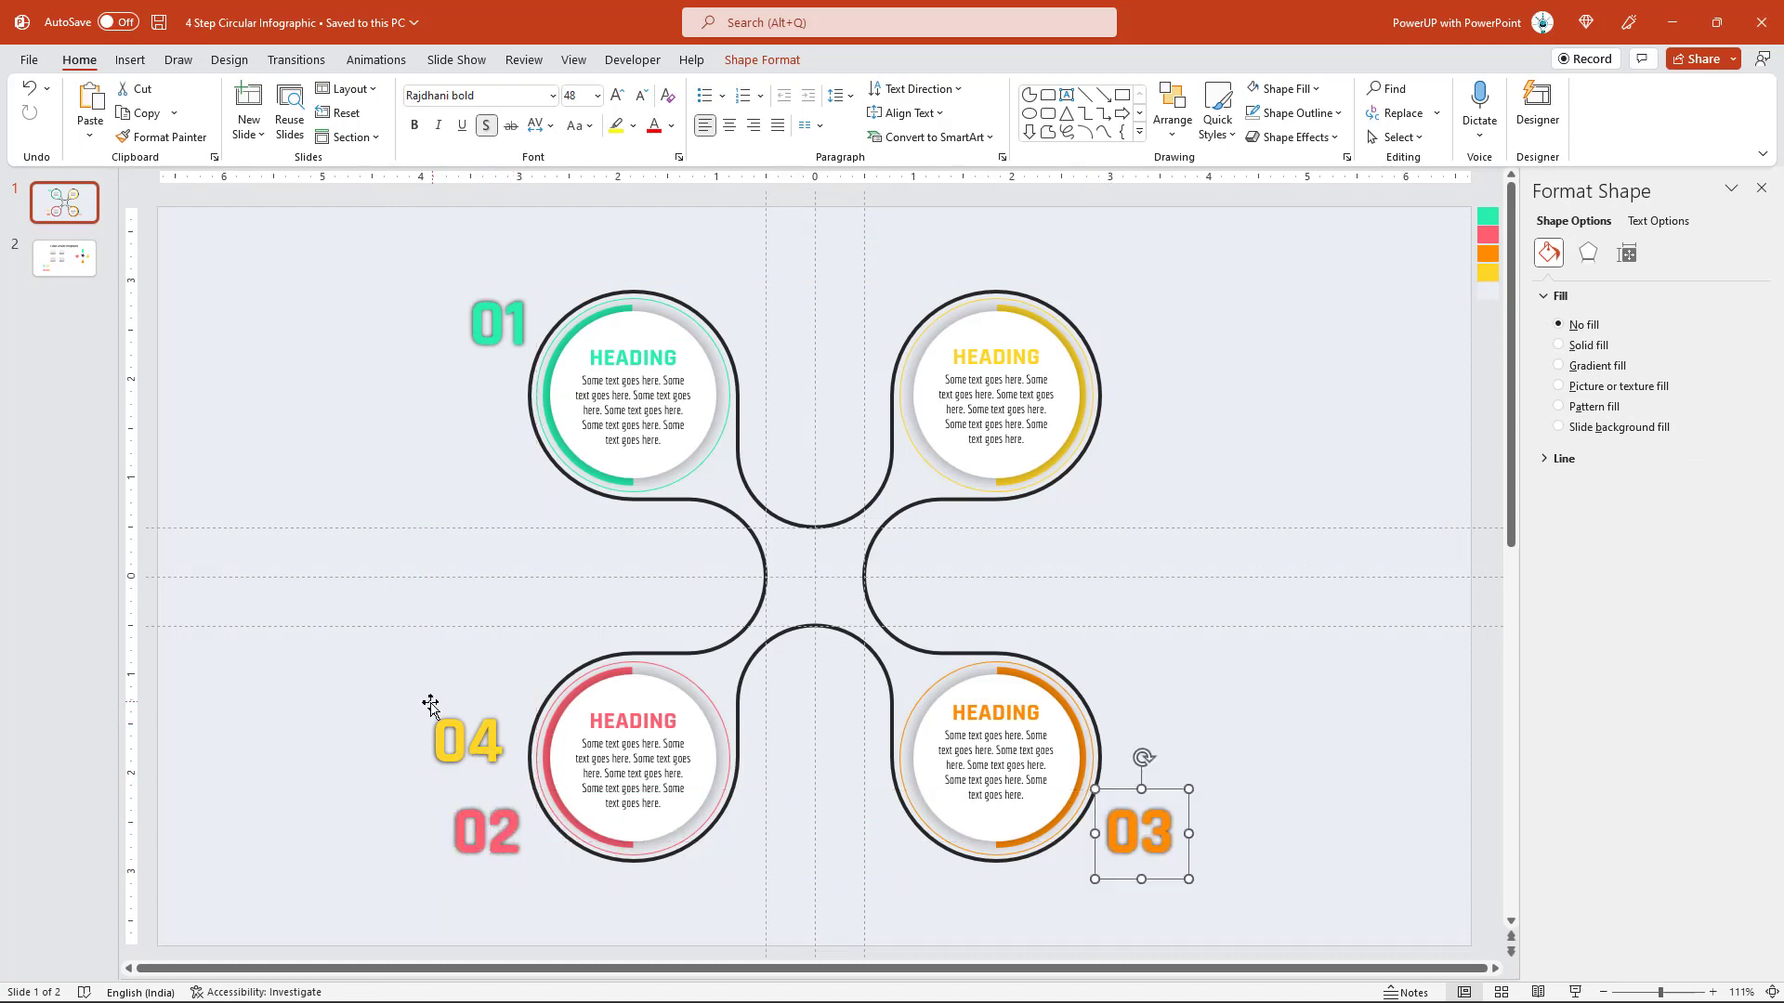
left_click_drag(431, 706, 1097, 298)
Step: Copy the clover and four yoga figures from slide 2, ringing the clover at the centre
left_click(1151, 449)
key("Page_Down")
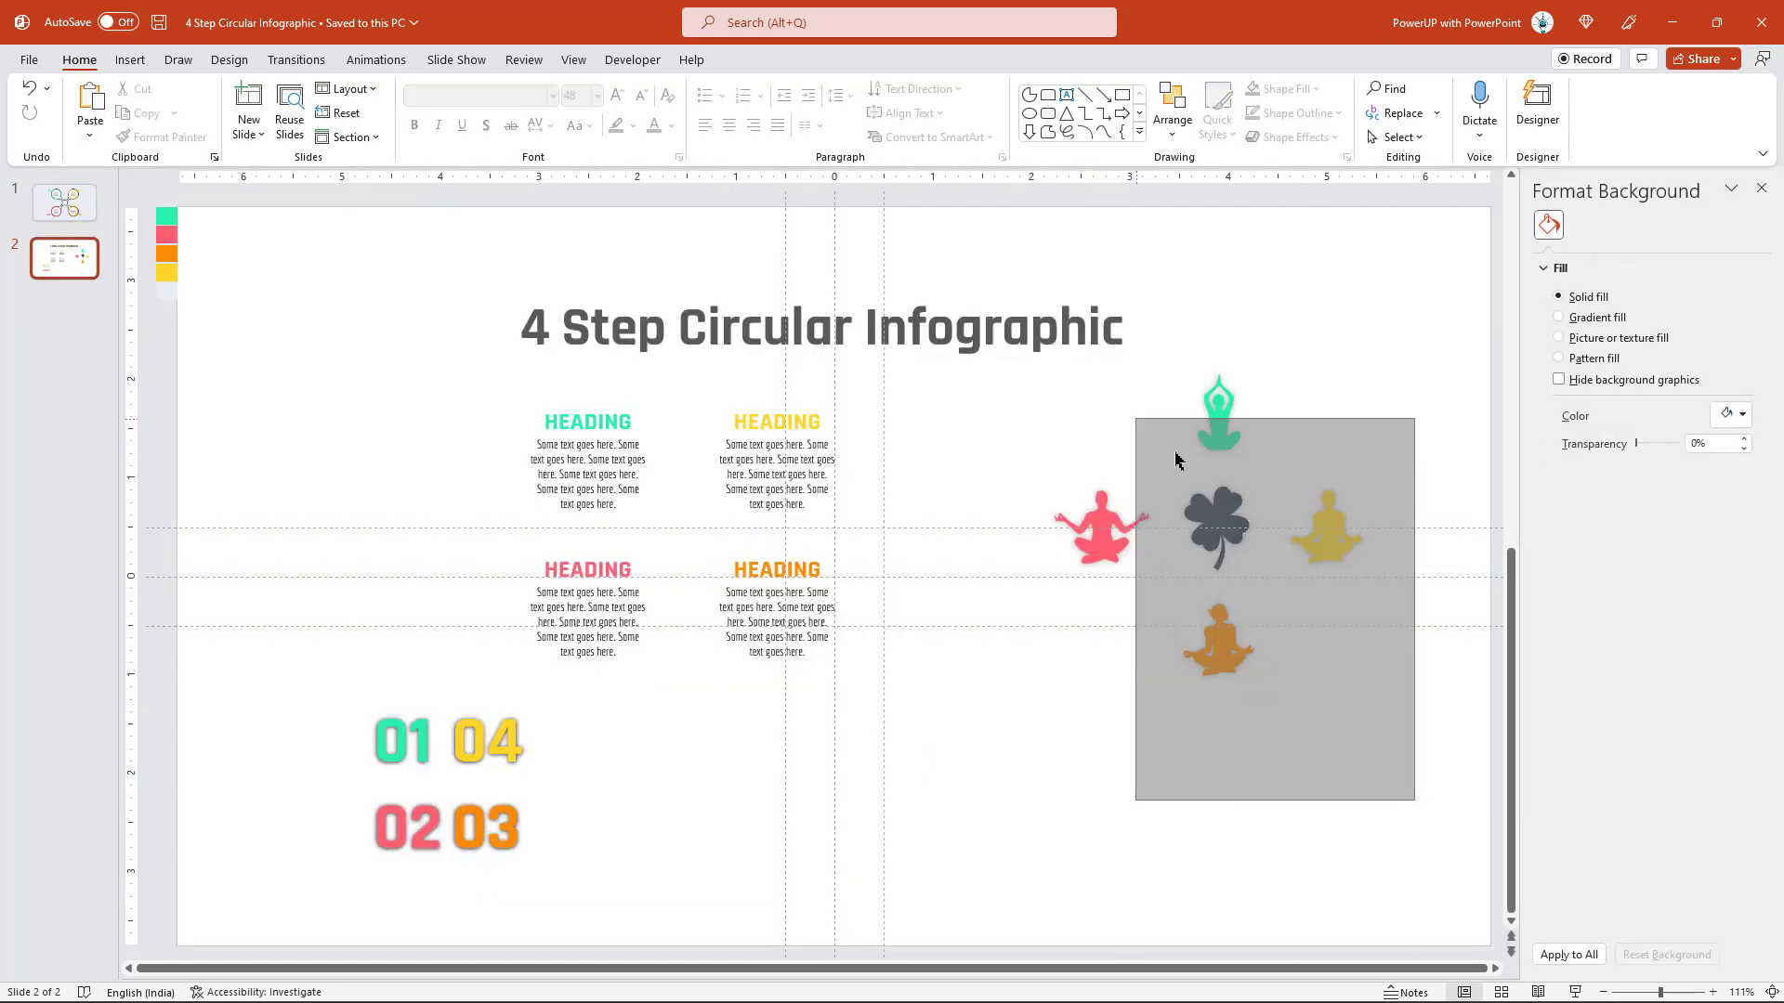
left_click_drag(1175, 460, 1070, 426)
key("ctrl+c")
left_click(64, 202)
key("ctrl+v")
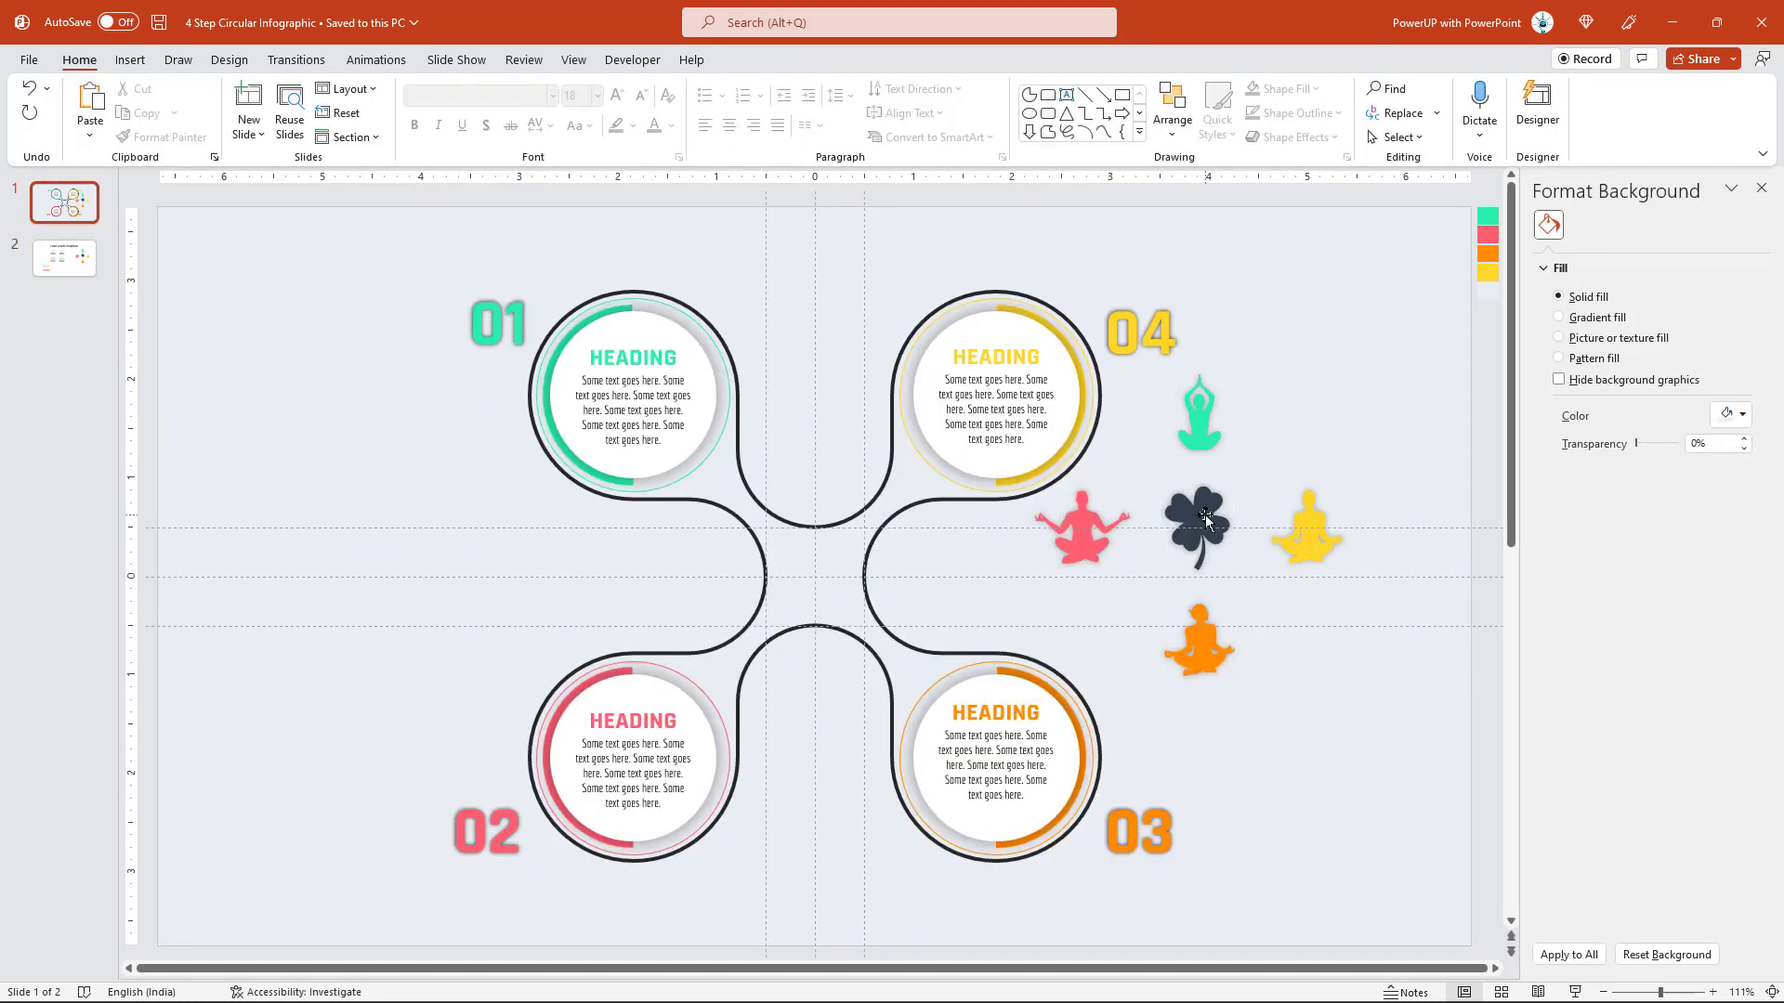
left_click_drag(1206, 520, 822, 564)
left_click_drag(1082, 526, 700, 576)
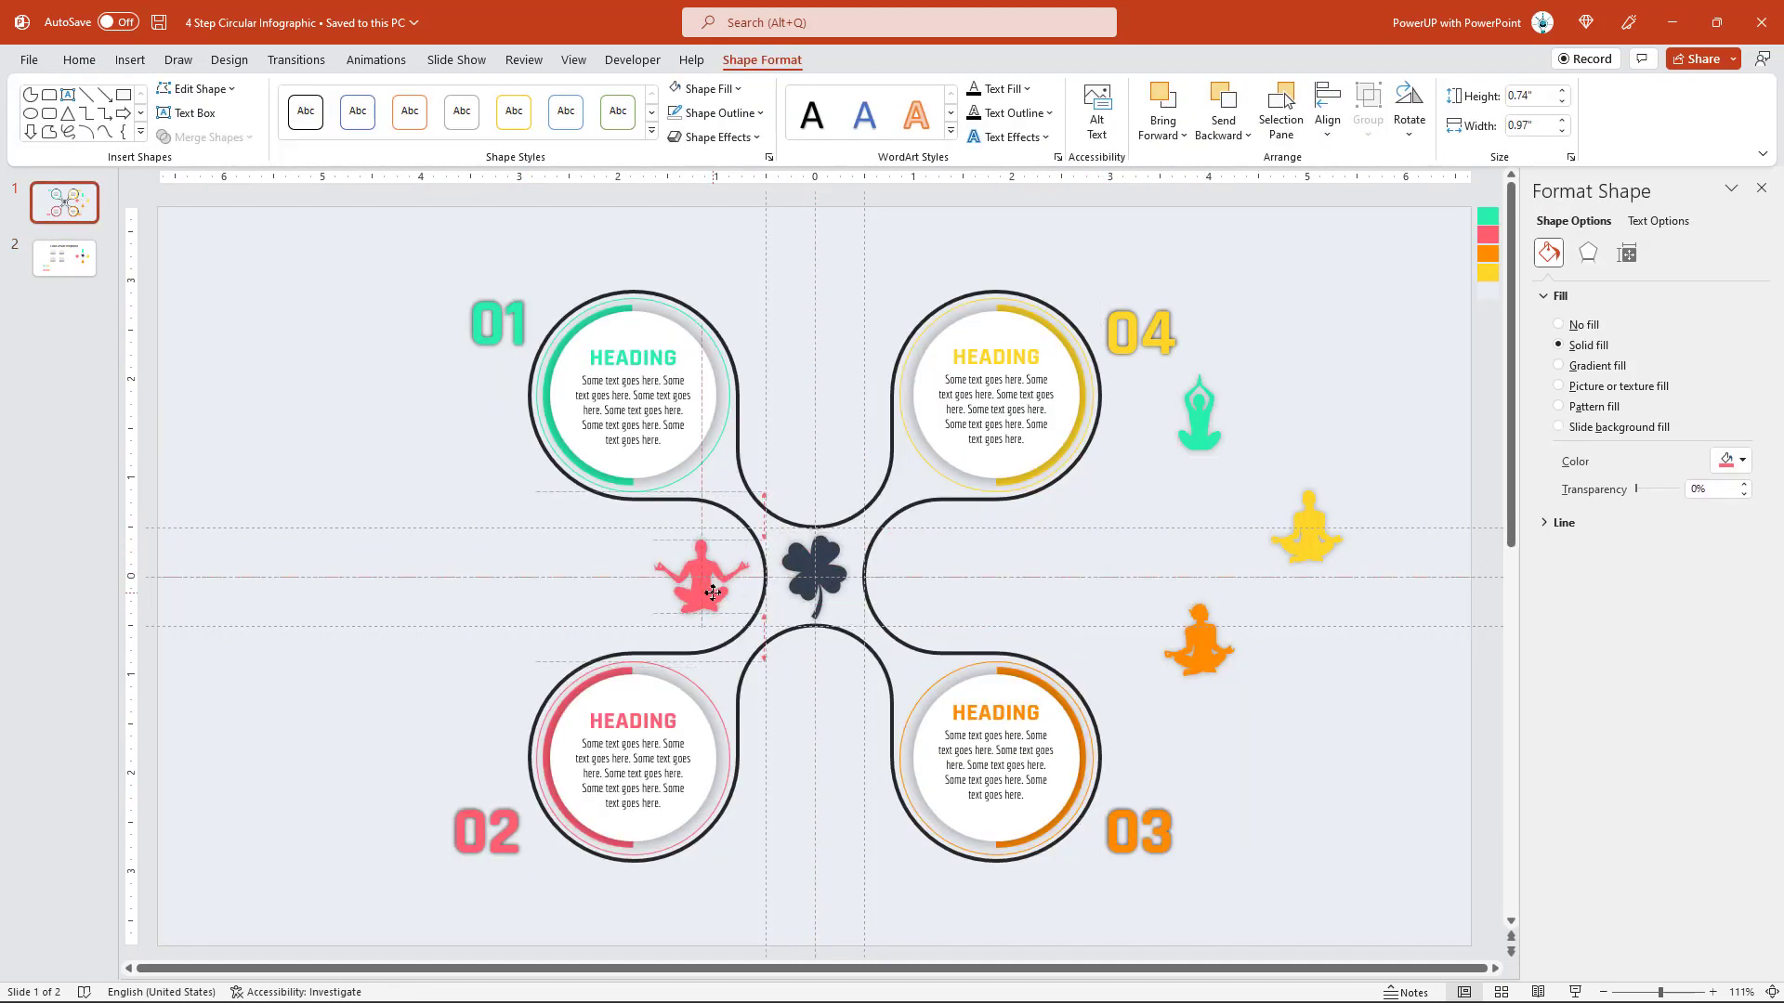
left_click_drag(1198, 433, 812, 485)
left_click_drag(1185, 646, 801, 697)
left_click_drag(1307, 528, 928, 581)
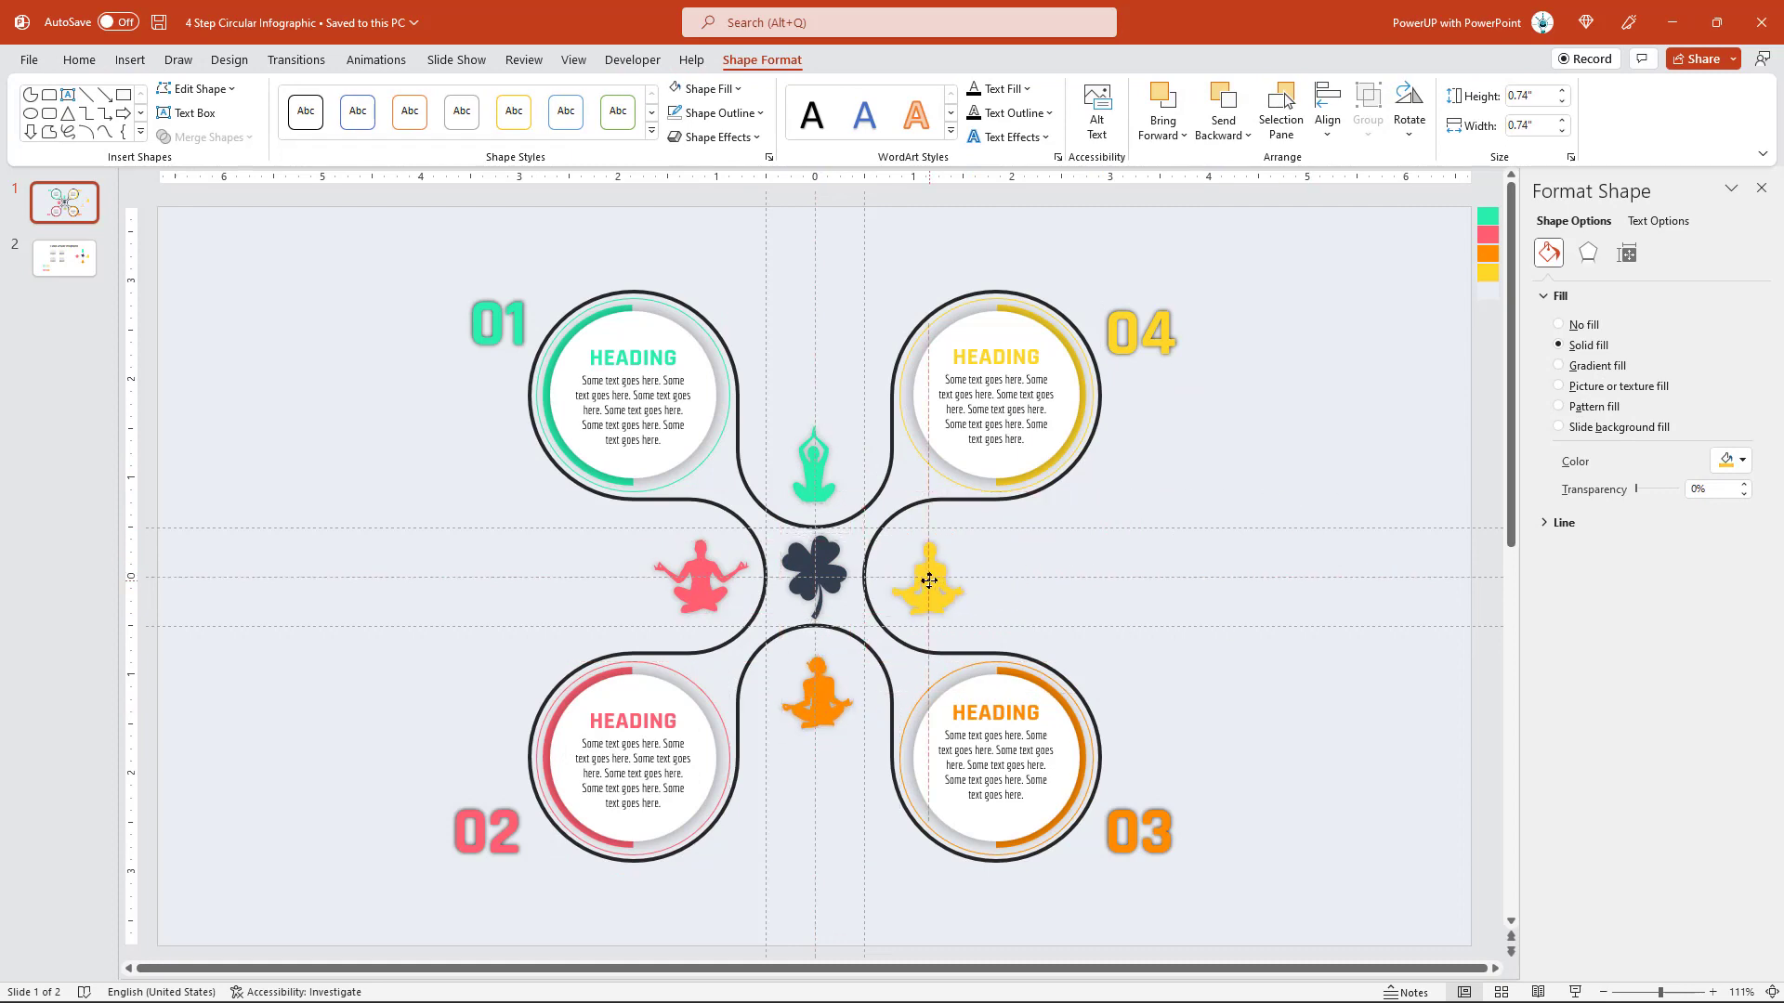
Step: Copy the '4 Step Circular Infographic' title from slide 2 to the top of slide 1
left_click(802, 371)
key("Page_Down")
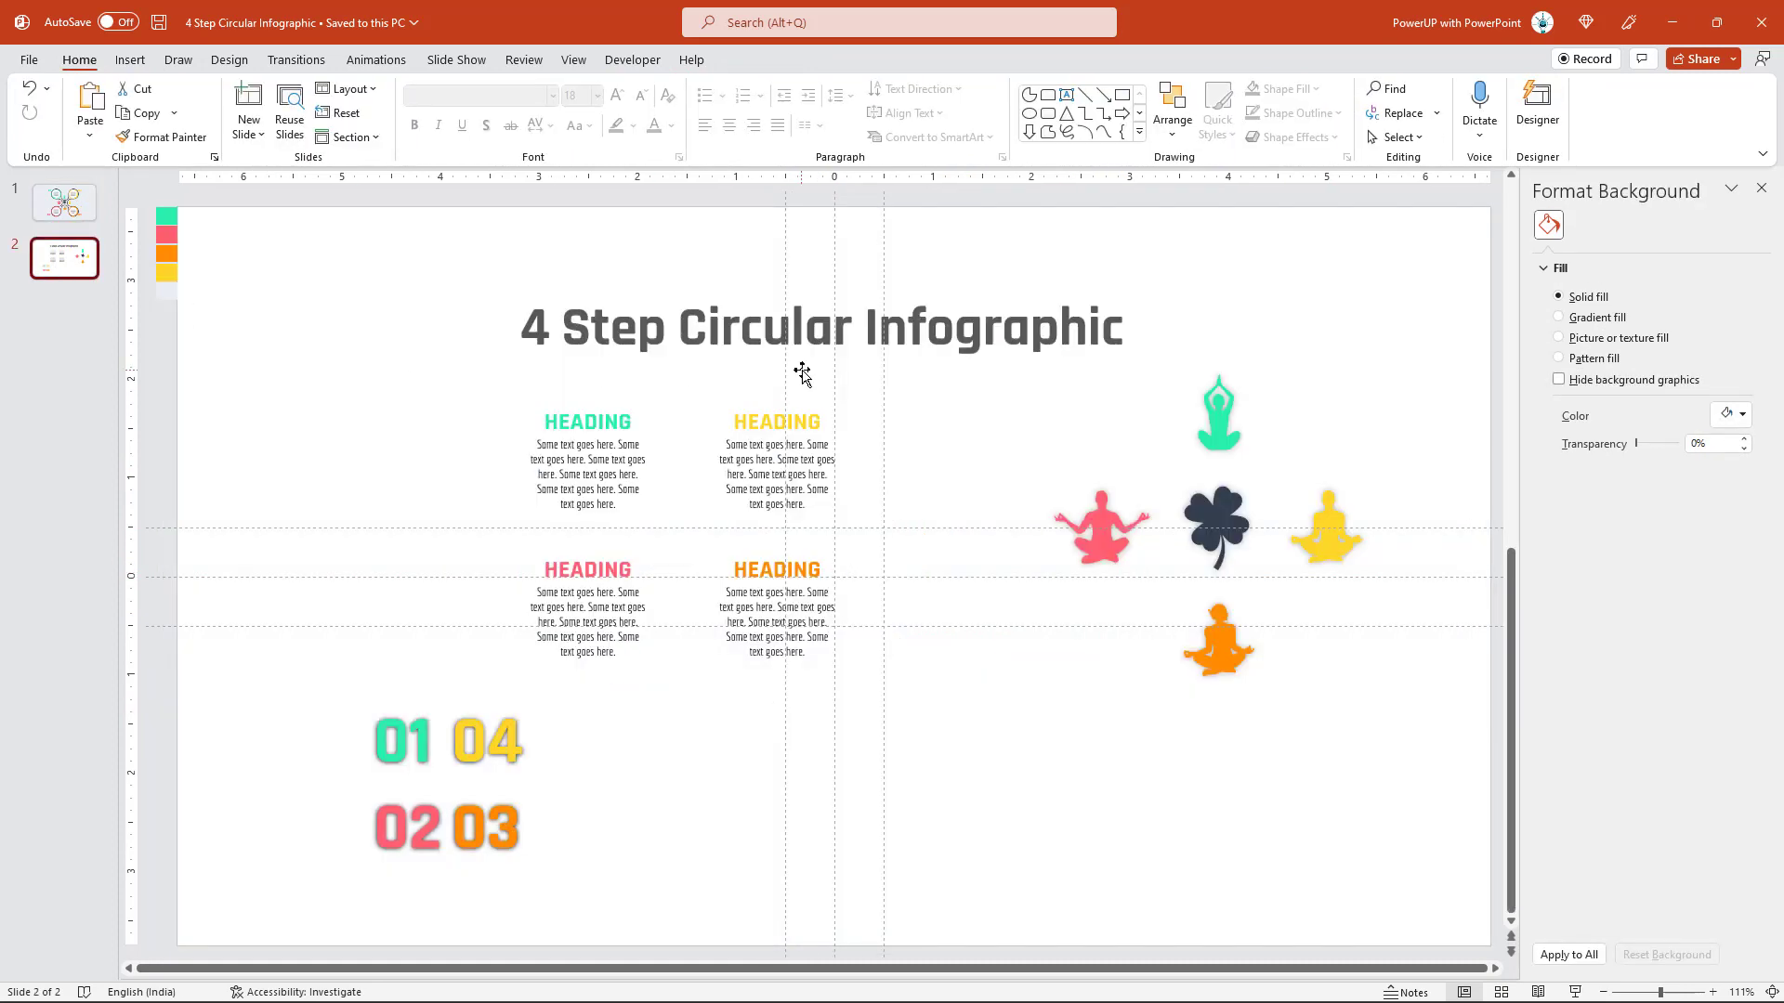
left_click(803, 362)
key("ctrl+c")
key("Page_Up")
key("ctrl+v")
left_click_drag(845, 365, 862, 285)
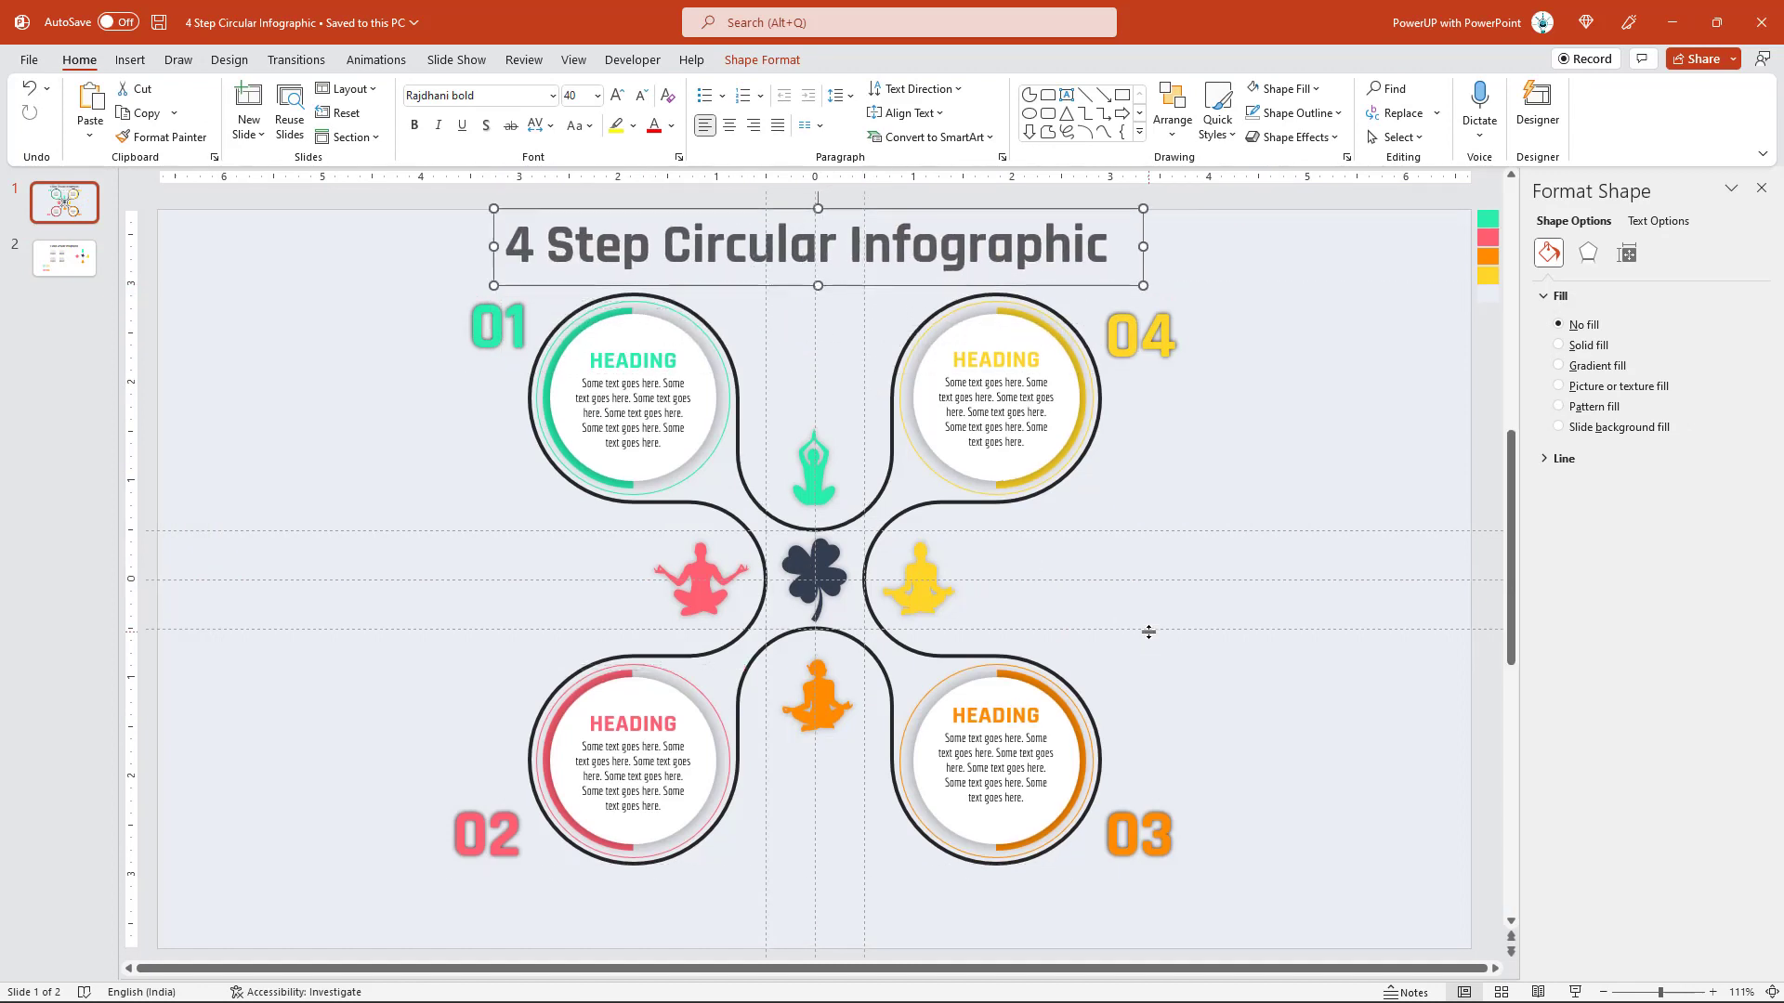